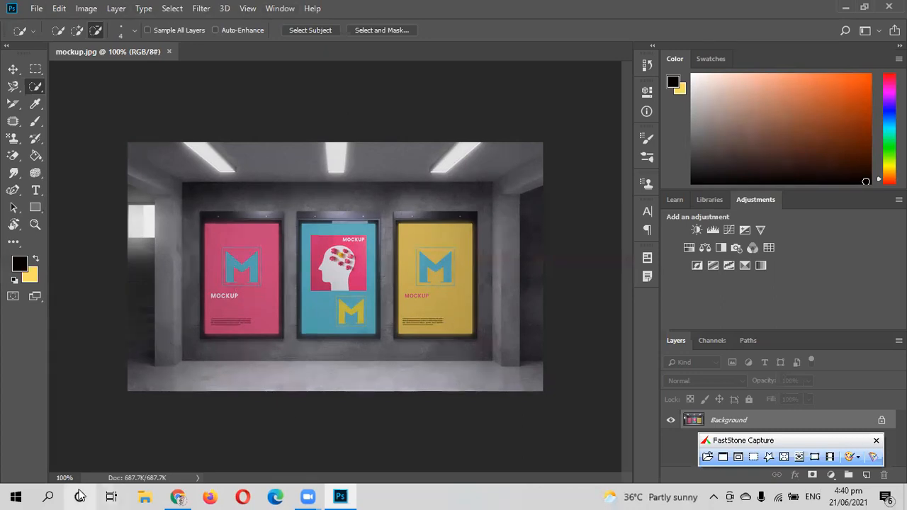
Step: Switch to Chrome and search Google for "wall images" in a new tab
click(180, 496)
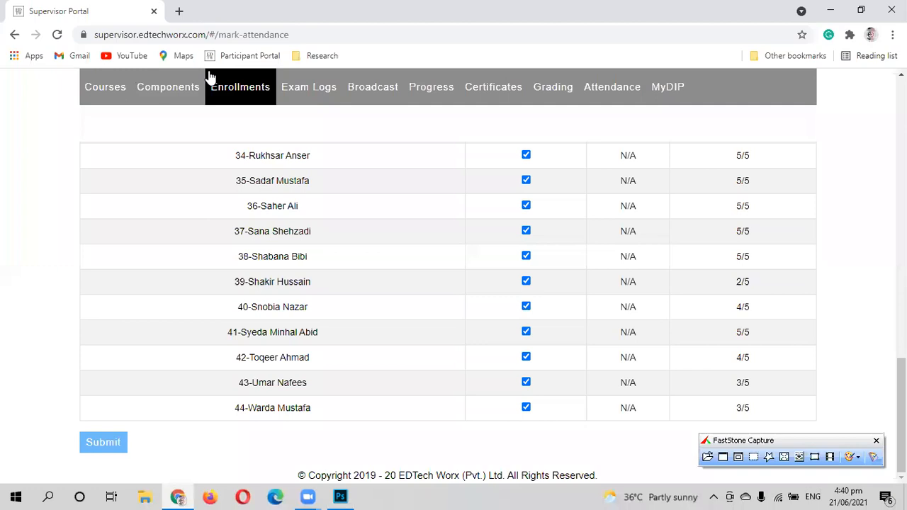
click(179, 11)
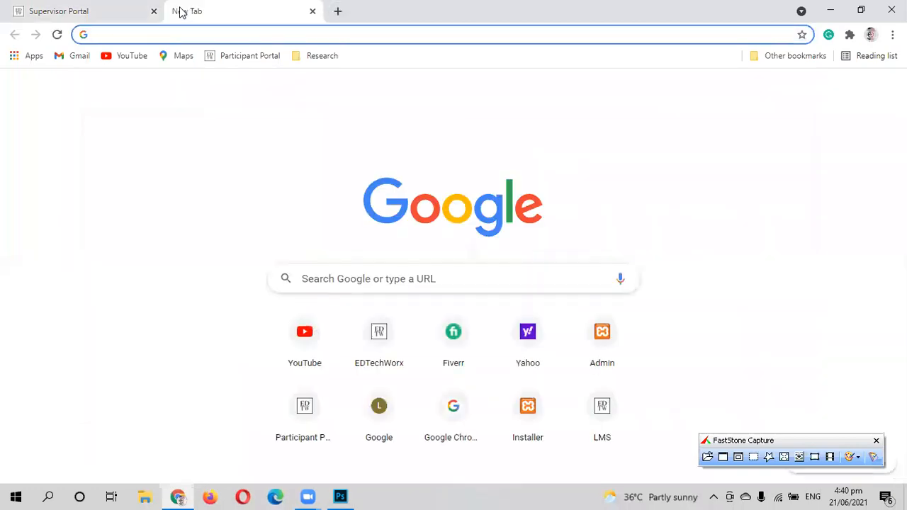
text(wa)
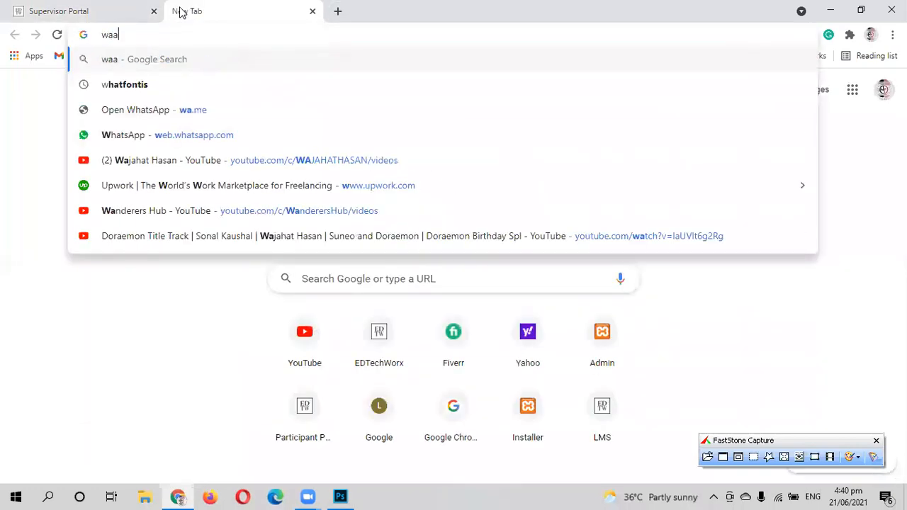
text(ll)
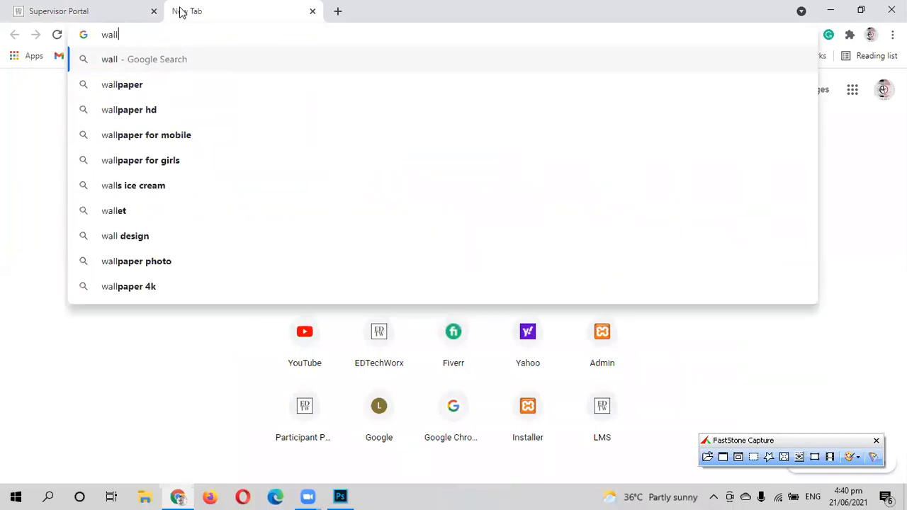
text( imag)
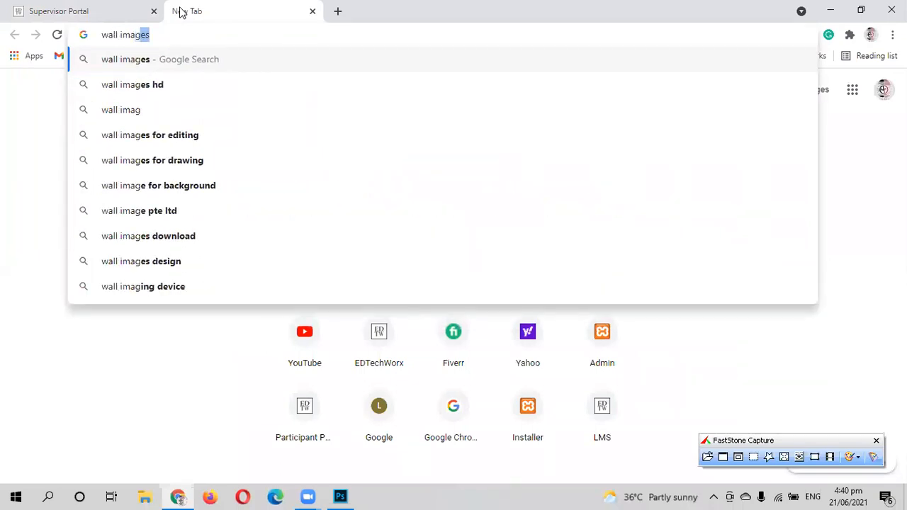
text(re)
key(BackSpace)
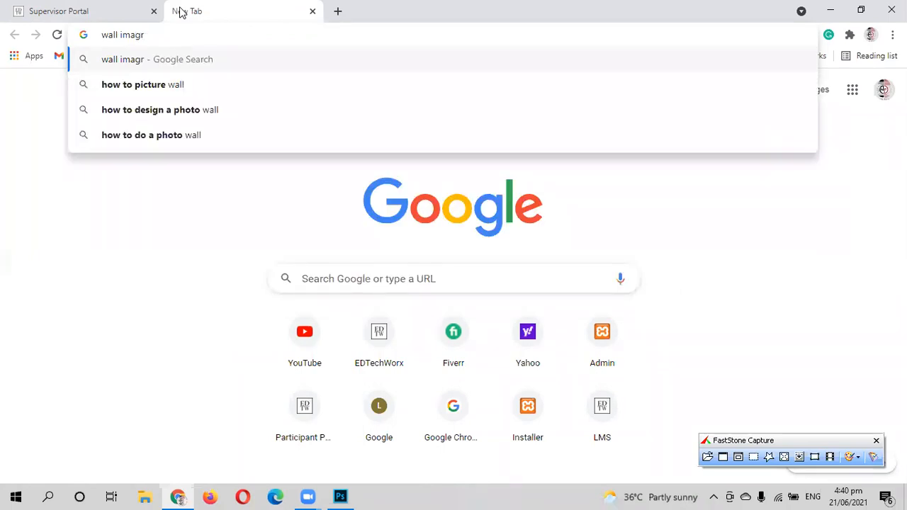
key(BackSpace)
text(e)
key(Down)
key(Return)
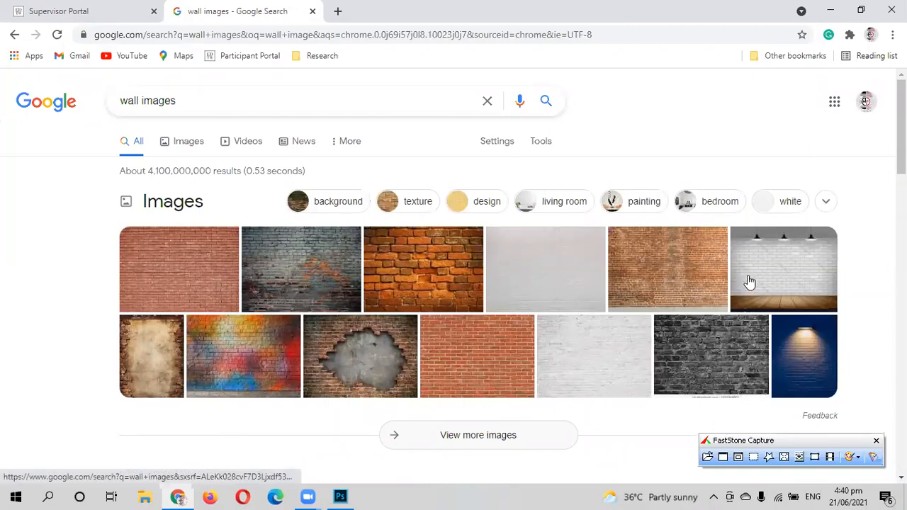
Step: Open the image results, preview the lamp-lit blue wall, and select the red brick wall from Unsplash
click(796, 353)
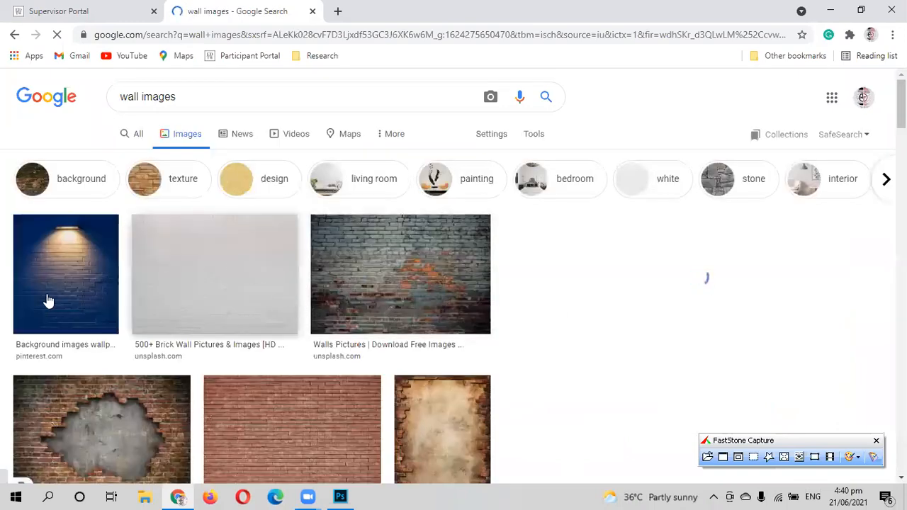
click(40, 290)
click(40, 290)
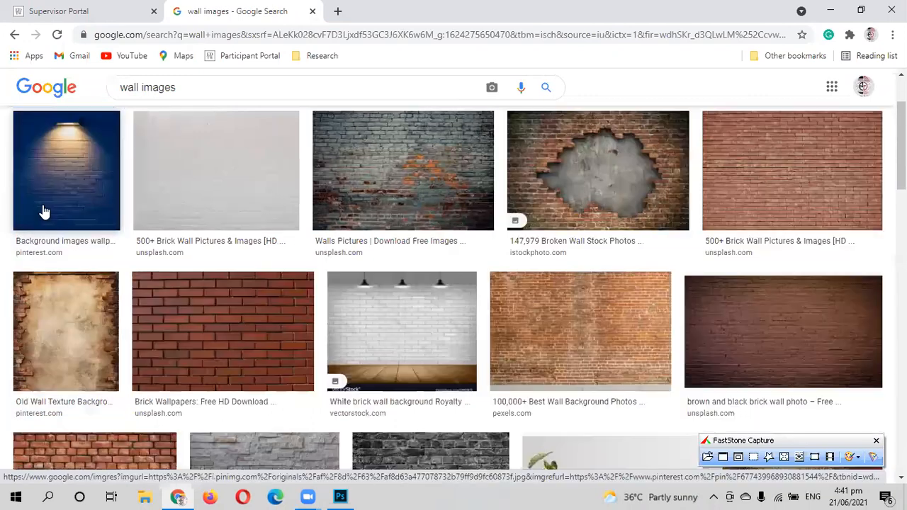
click(44, 211)
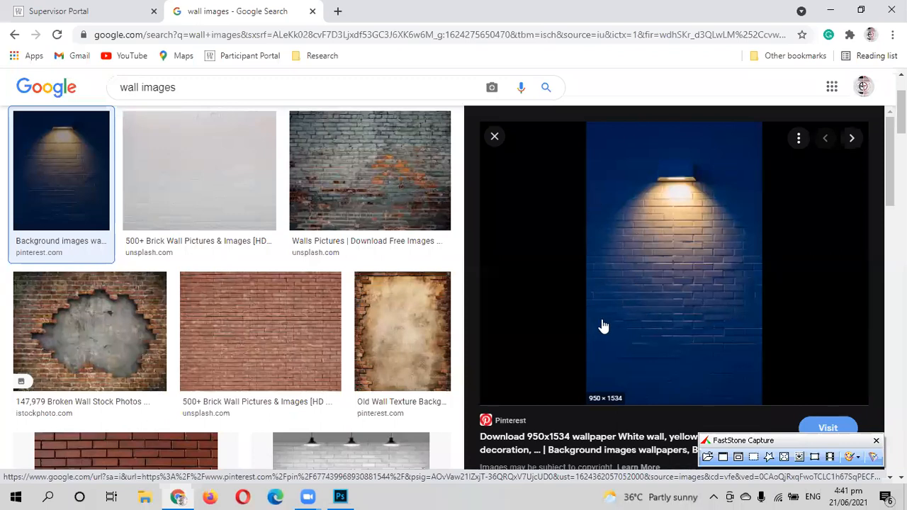
click(249, 350)
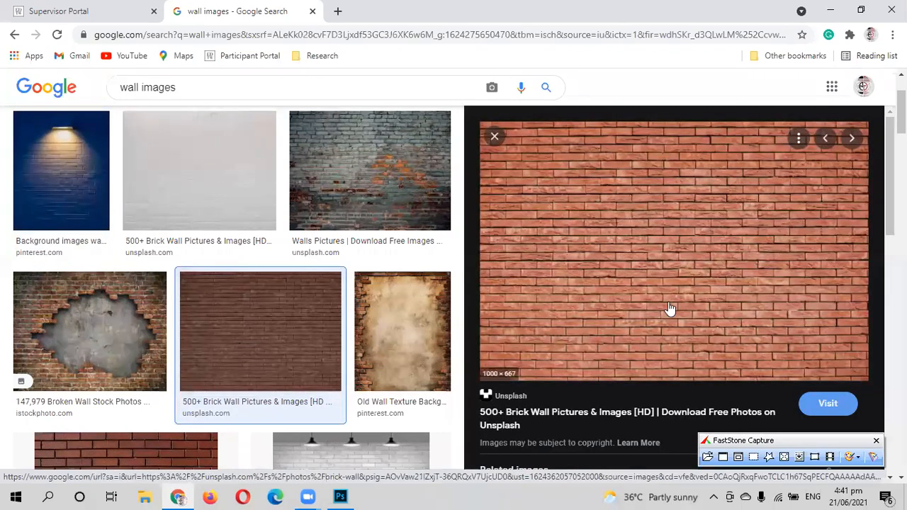
Step: Visit the previewed image's Unsplash page, browse its brick wall photos, and open the red brick photo
click(635, 253)
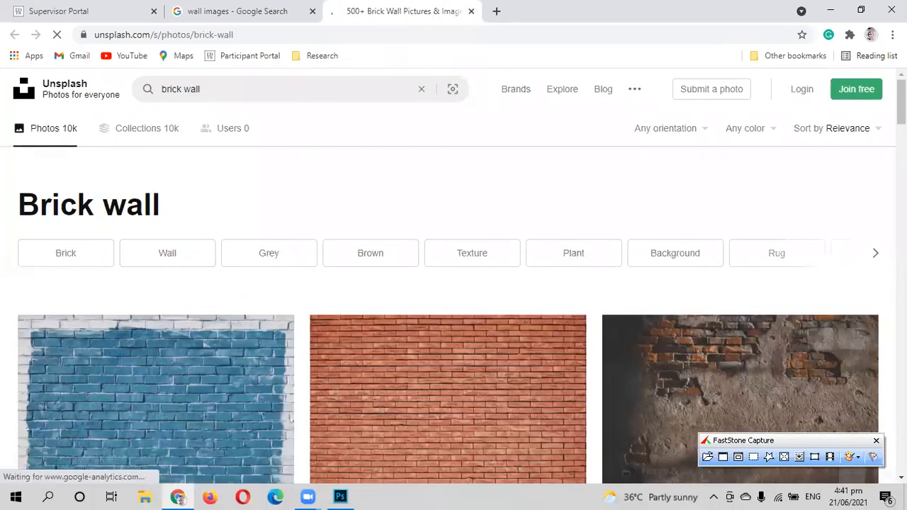
scroll(454, 312, down, 5)
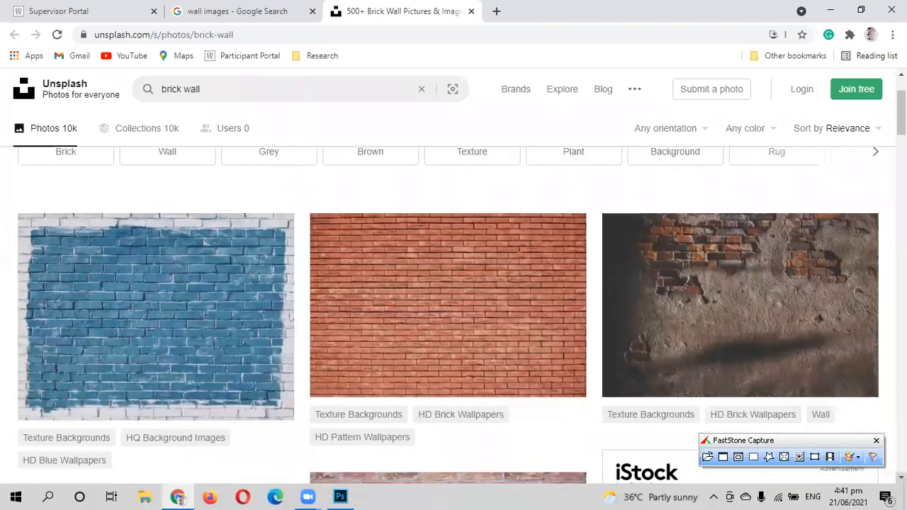
scroll(453, 312, down, 1)
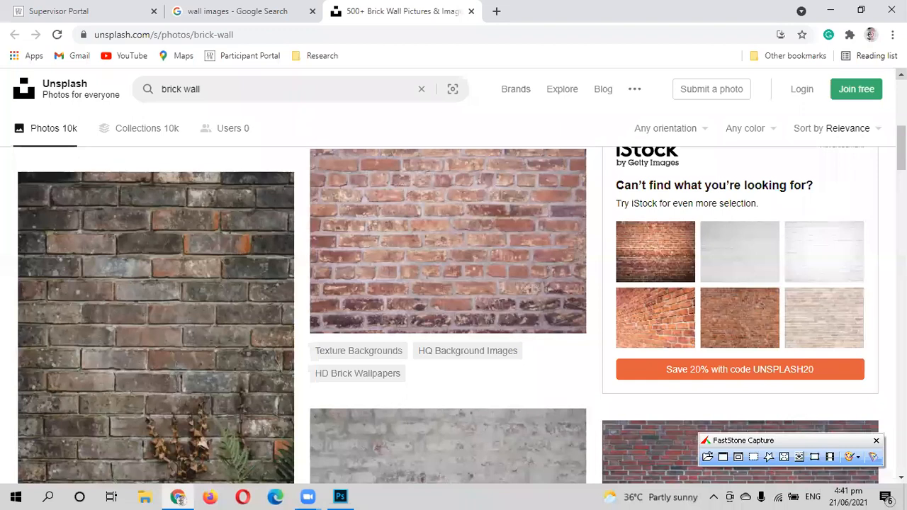
scroll(455, 131, up, 4)
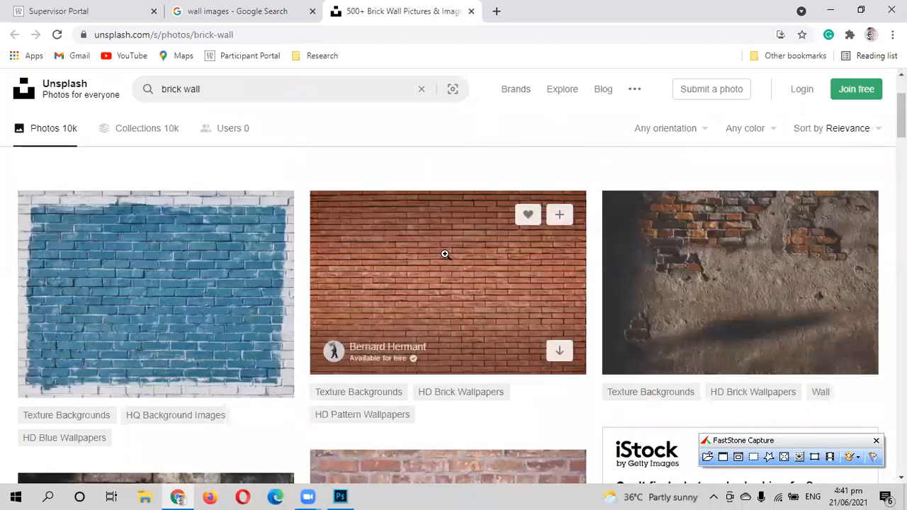
click(445, 254)
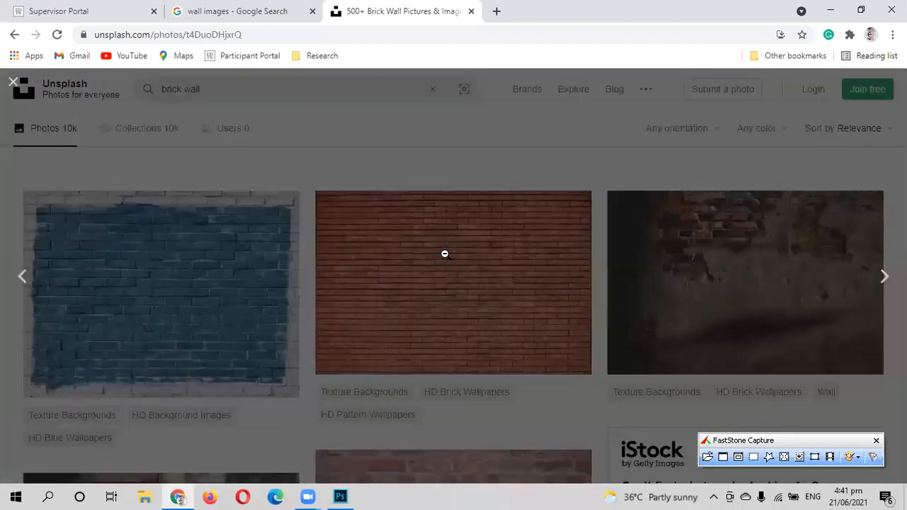
Step: Return to the Google image results and save the previewed red brick image as "wall" in the Downloads folder
click(252, 7)
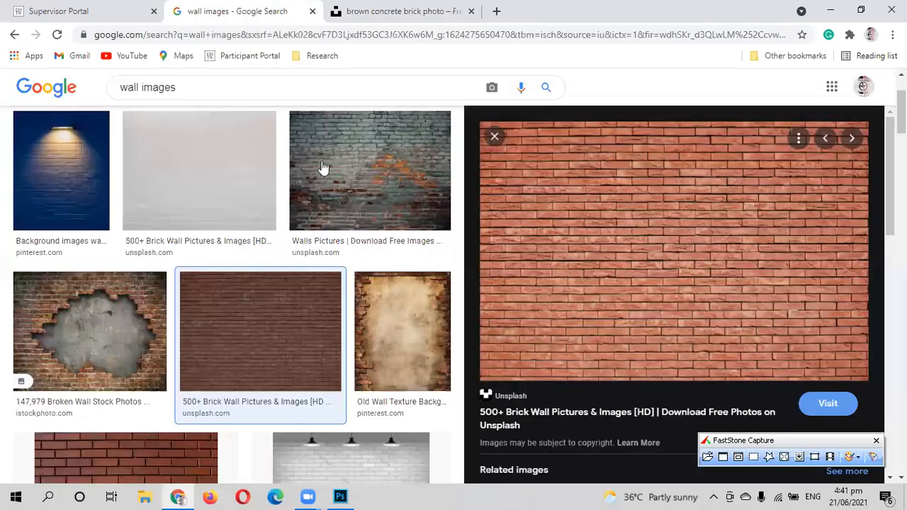
right_click(588, 243)
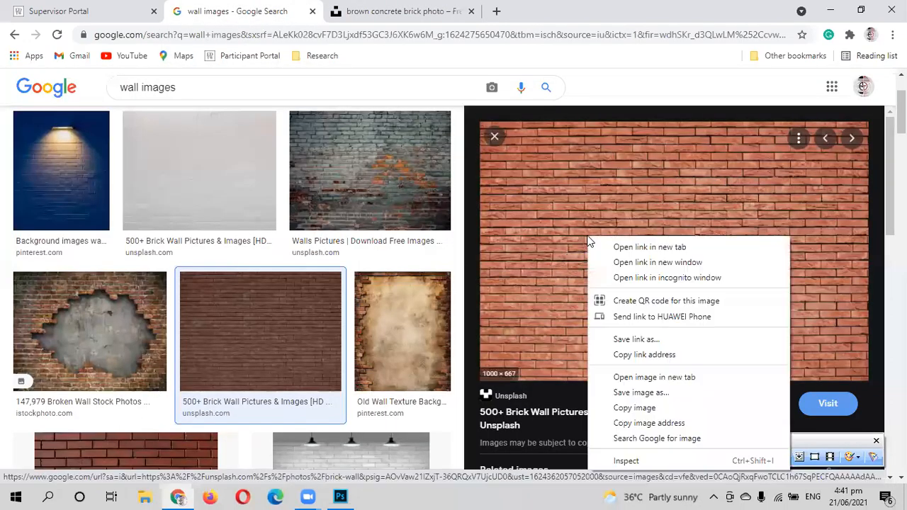
click(625, 394)
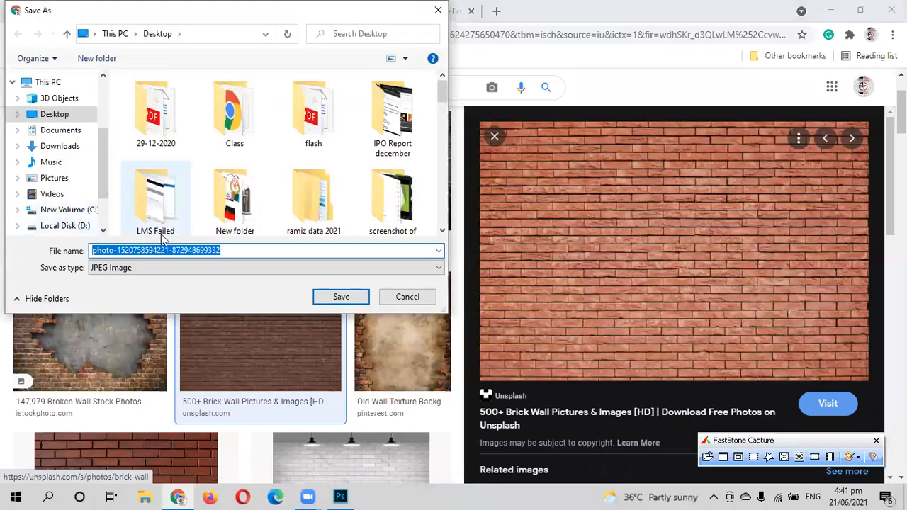
text(wall)
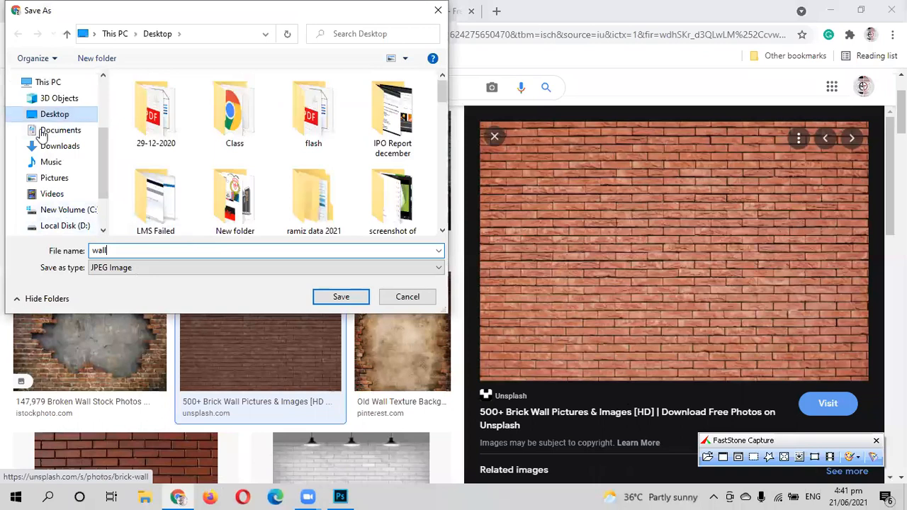
click(61, 146)
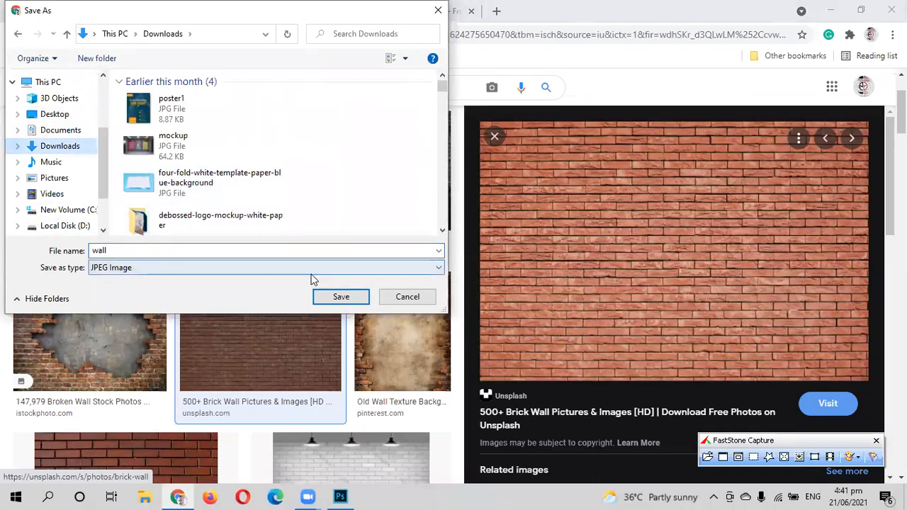
click(339, 297)
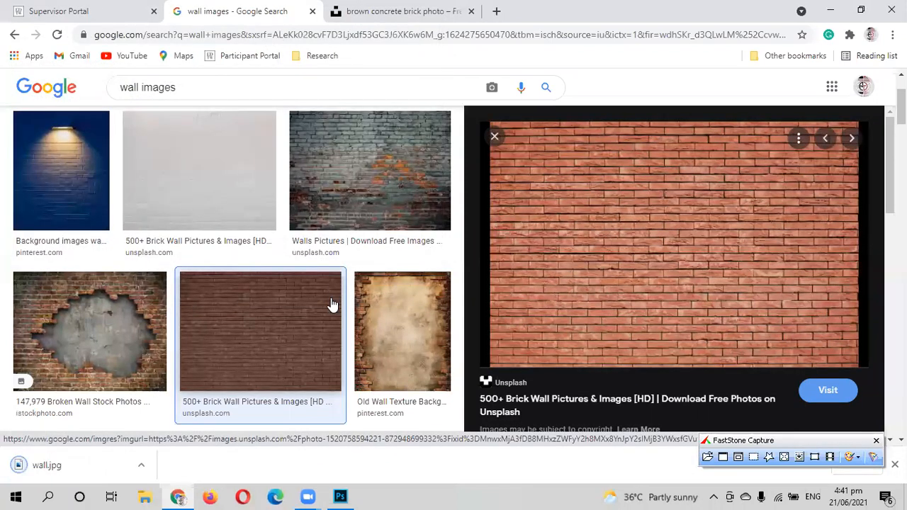
Step: Switch to Photoshop, open the wall image from Downloads, and close the mockup.jpg document
click(338, 496)
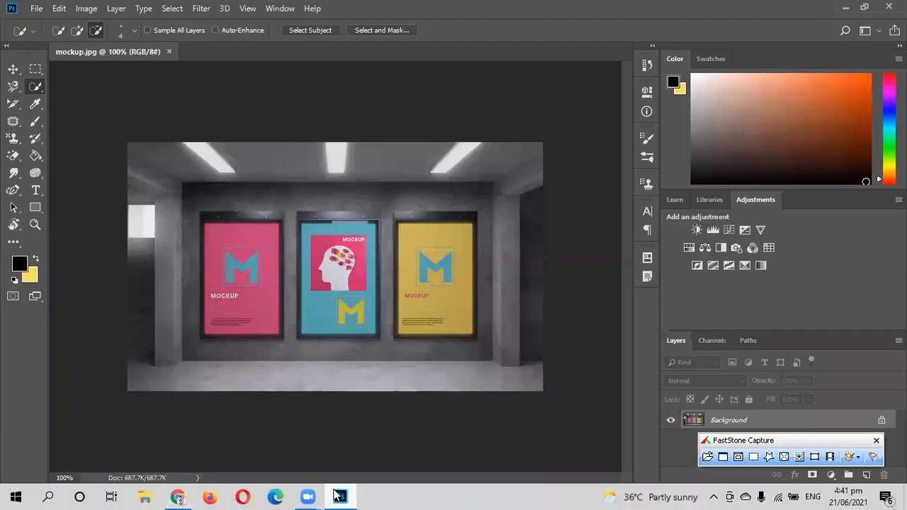
click(36, 9)
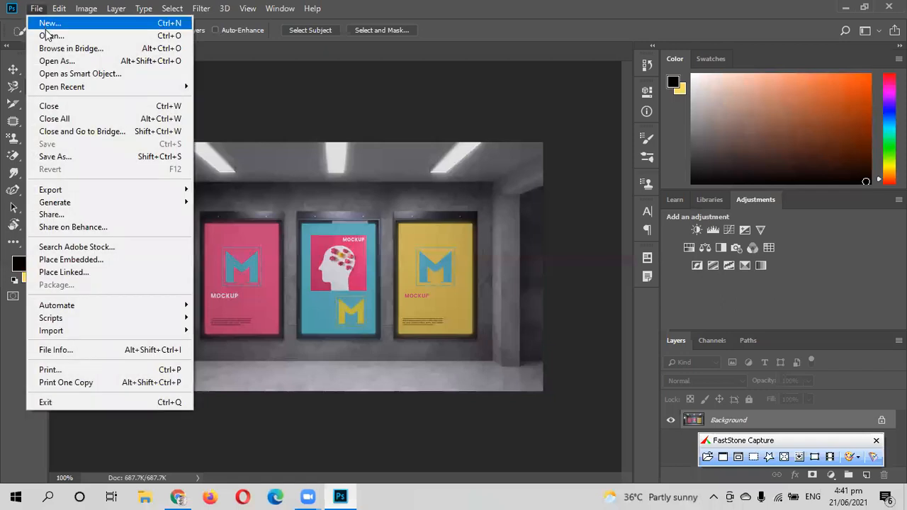
click(50, 36)
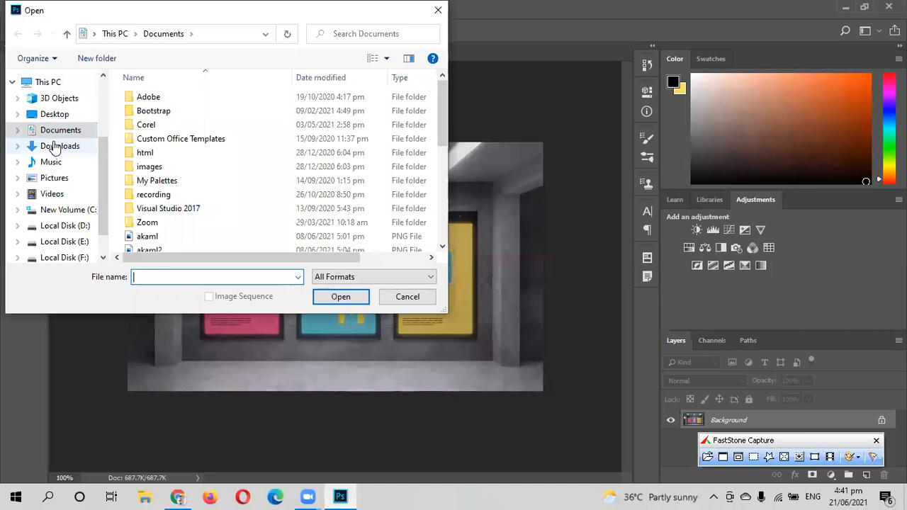
click(56, 147)
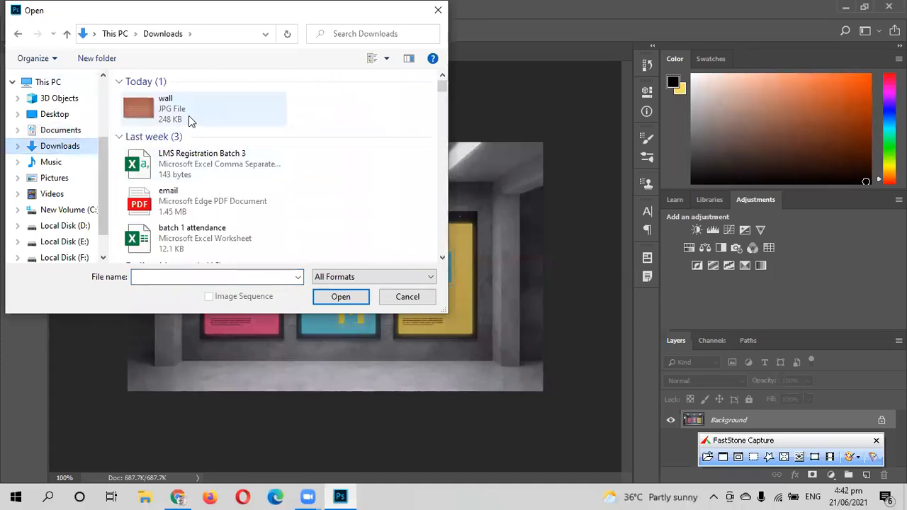
click(188, 117)
click(339, 297)
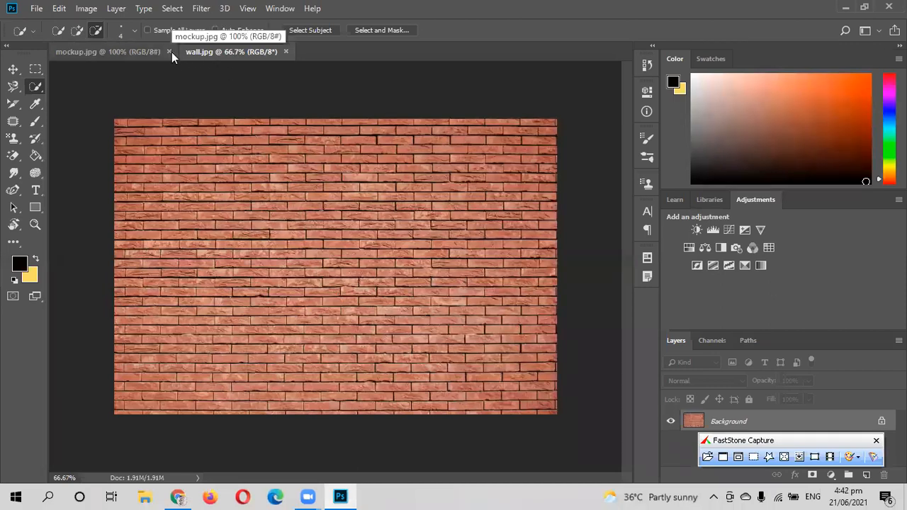
click(170, 51)
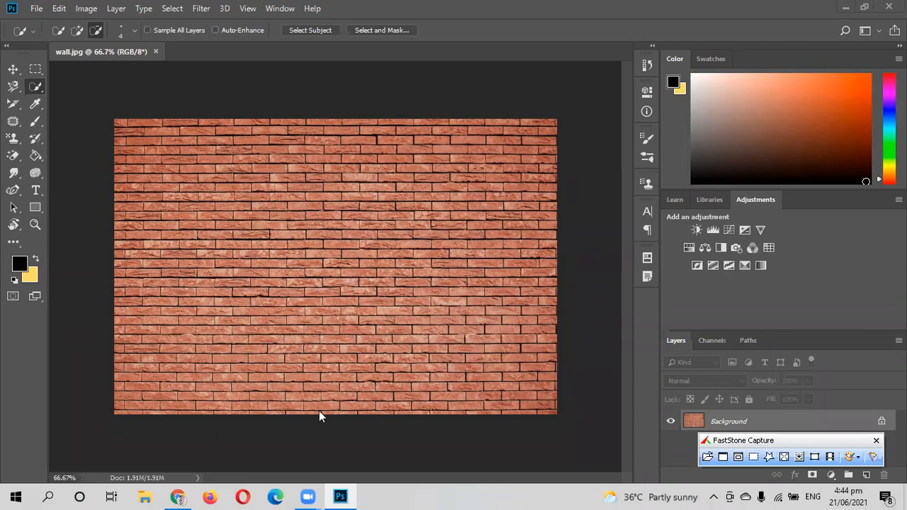
Step: View the ahsan image stored on the desktop, close the viewer, and return to Photoshop
click(846, 9)
click(832, 10)
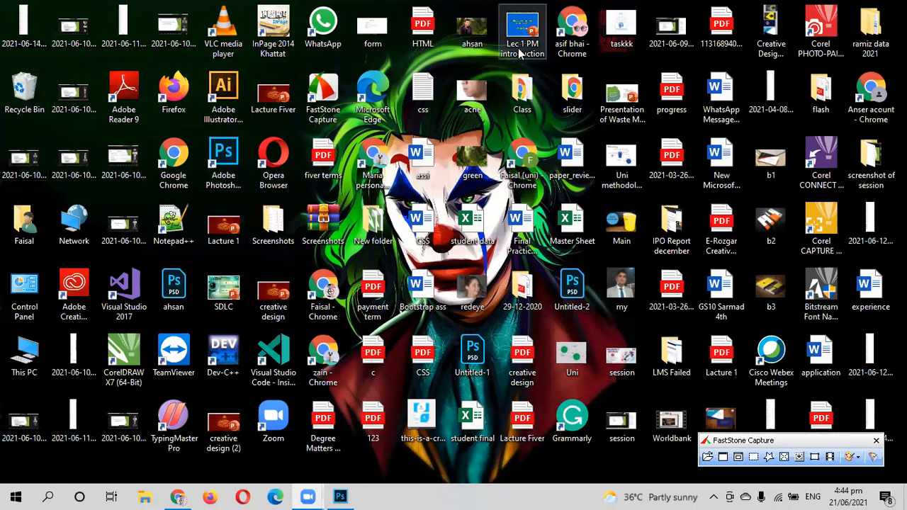
double_click(473, 28)
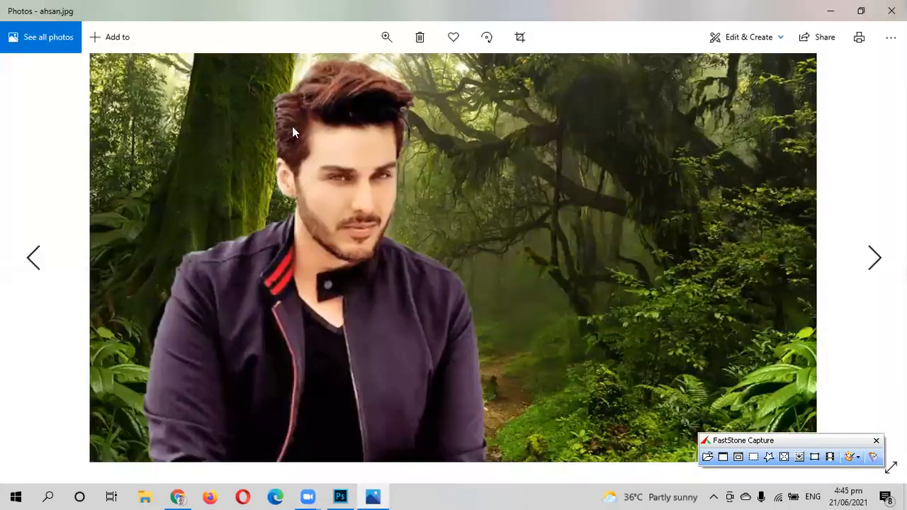
click(891, 10)
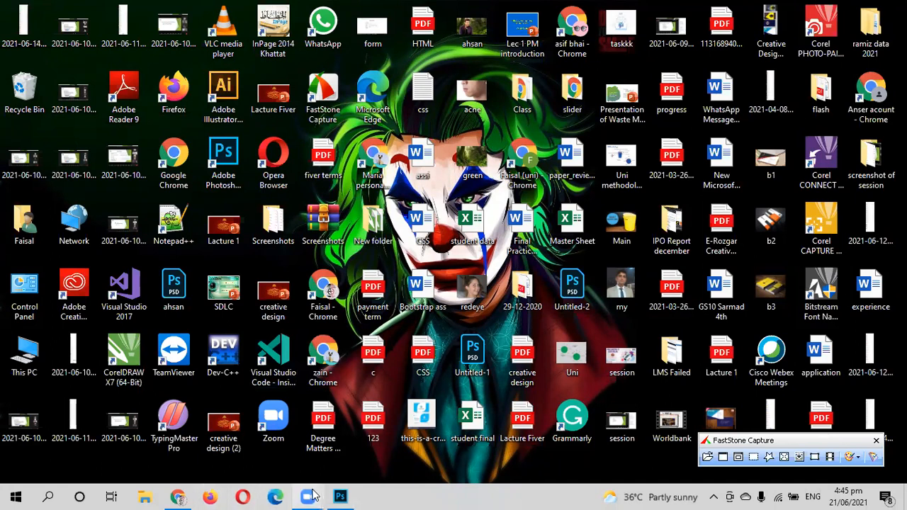
click(178, 498)
click(341, 497)
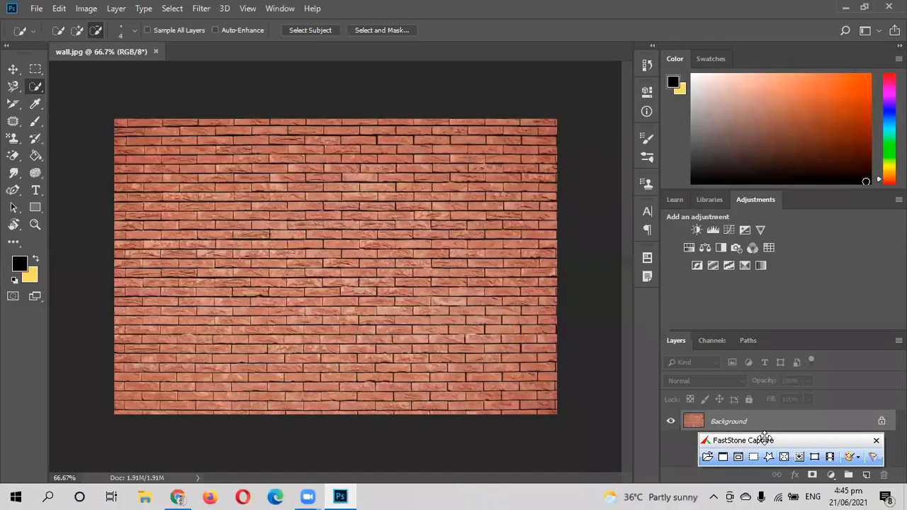
Step: Open the poster2 PNG image from the Downloads folder
drag(764, 435, 766, 448)
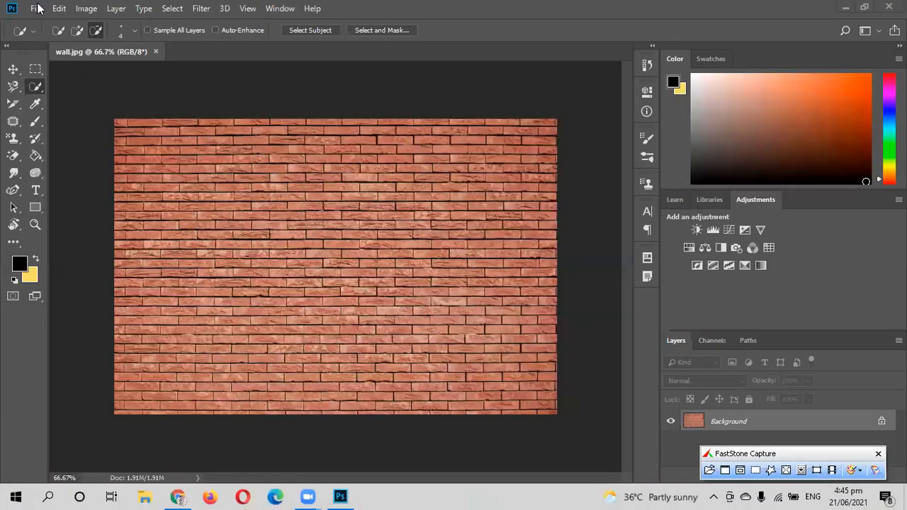
click(36, 8)
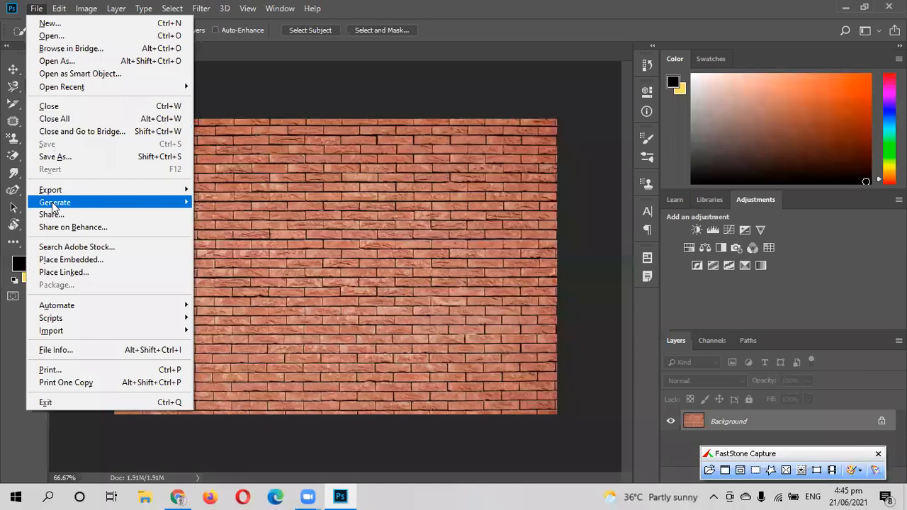
mouse_move(52, 204)
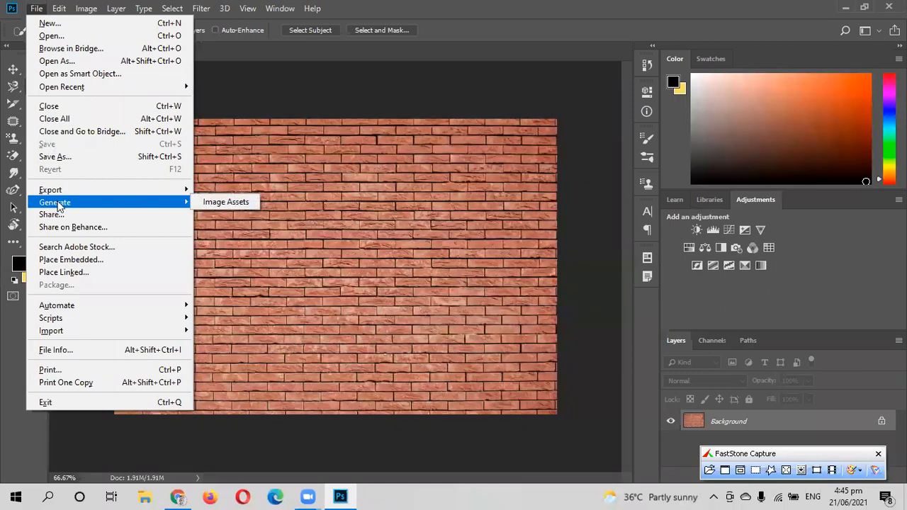
click(88, 37)
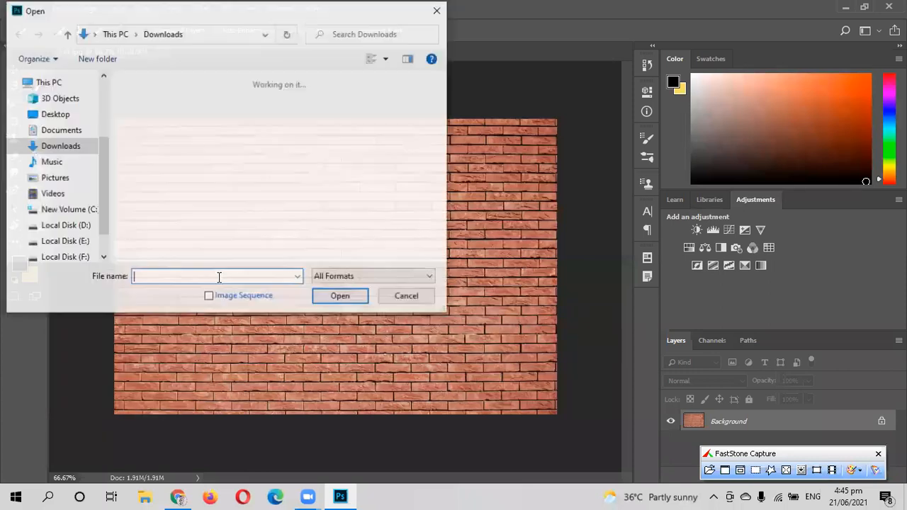
scroll(170, 170, down, 3)
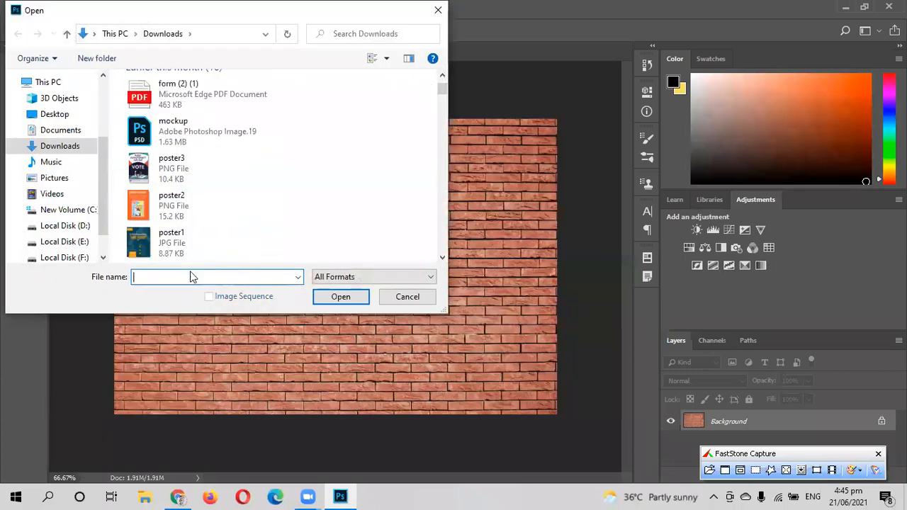
click(177, 170)
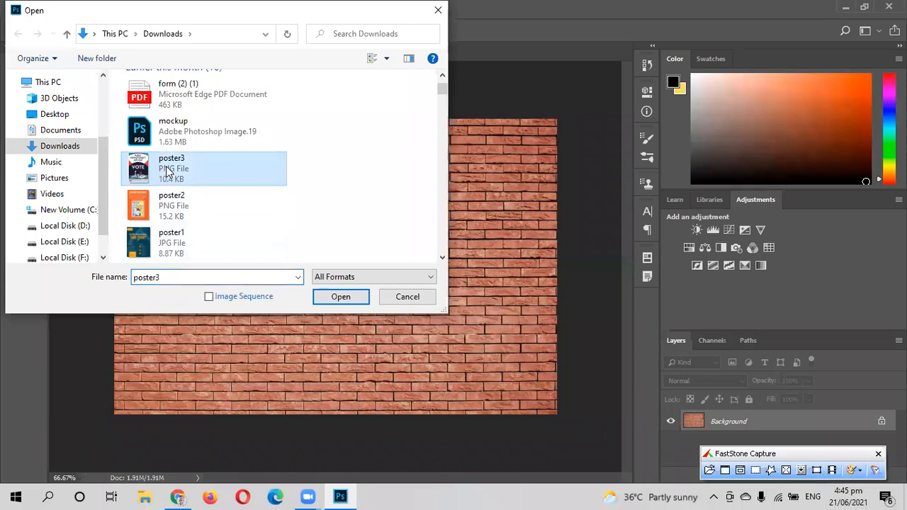
click(173, 222)
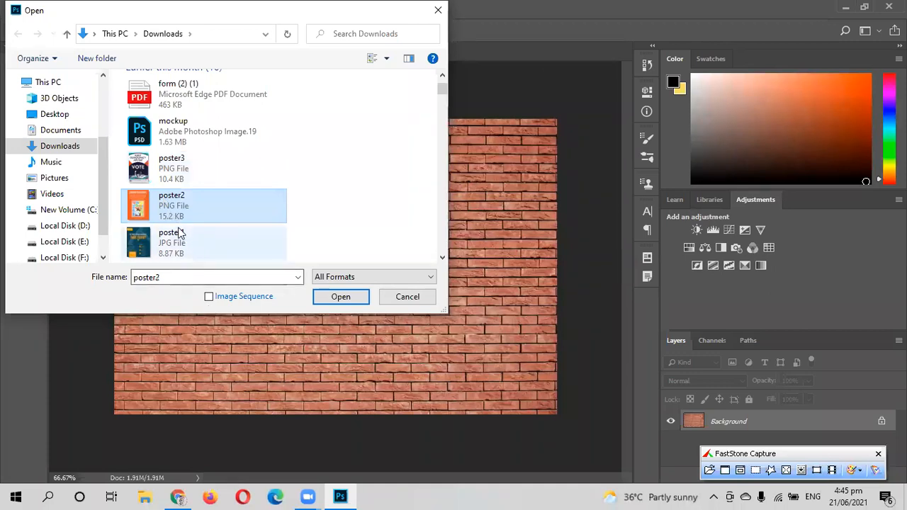
click(319, 297)
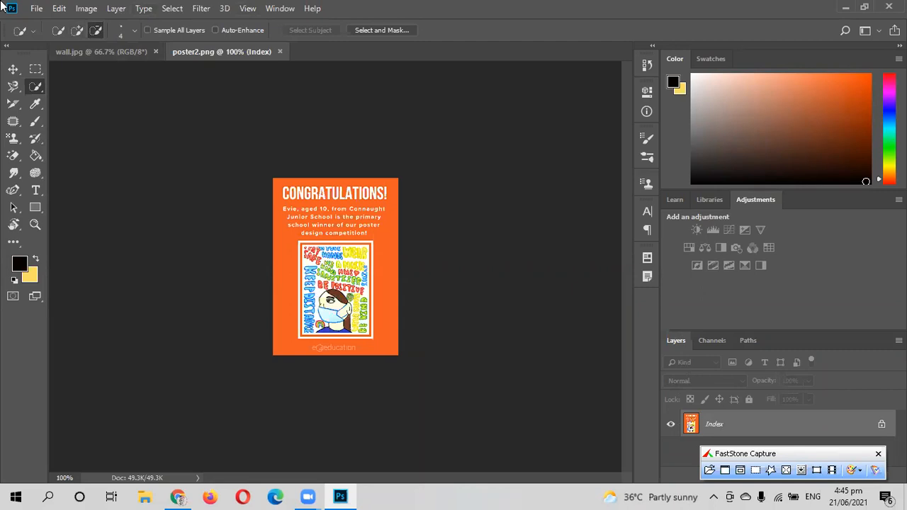
Step: Return to the wall.jpg document and add a new empty layer above the brick background
click(35, 10)
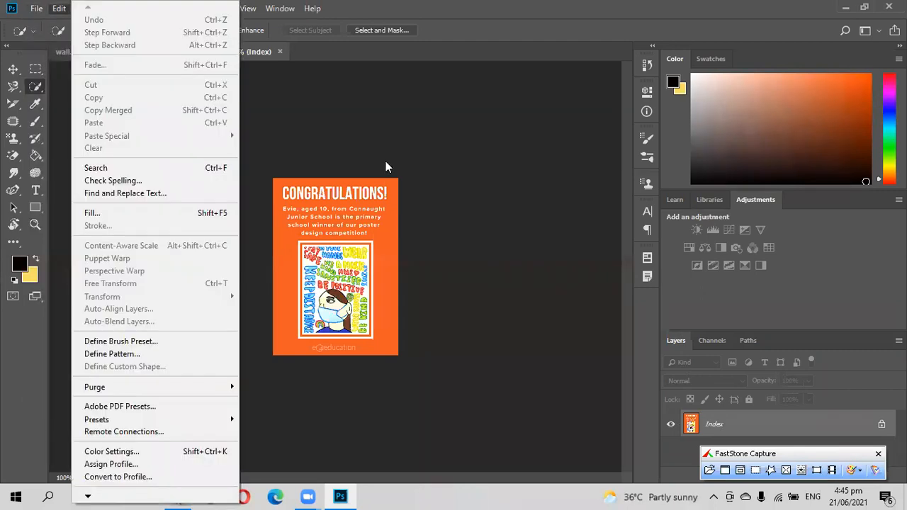
click(385, 160)
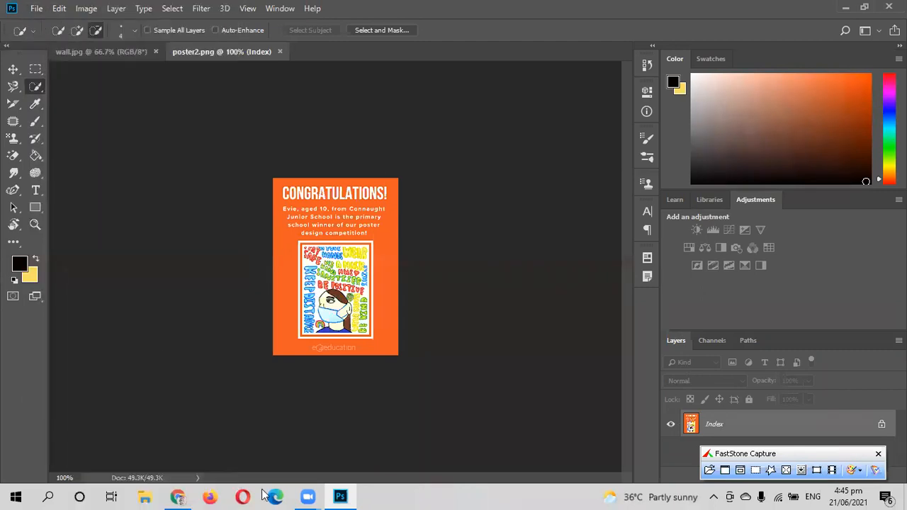
click(78, 53)
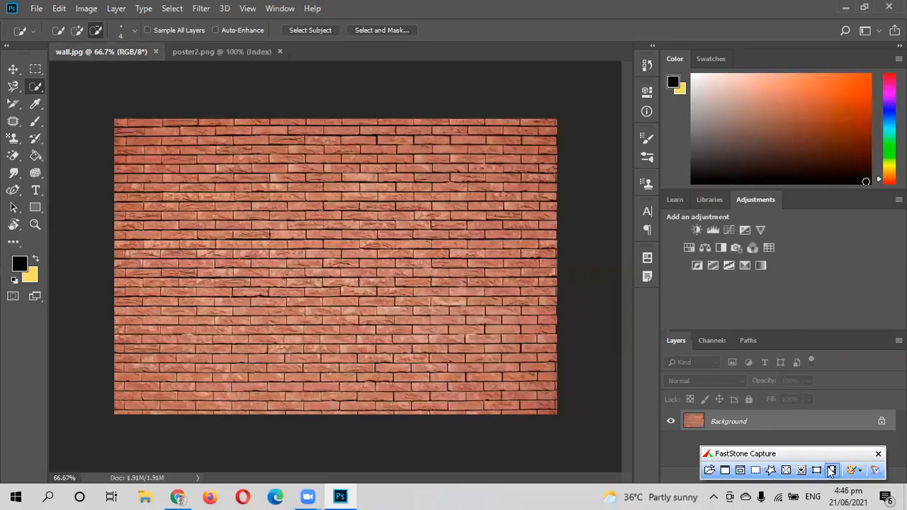
drag(801, 453, 784, 379)
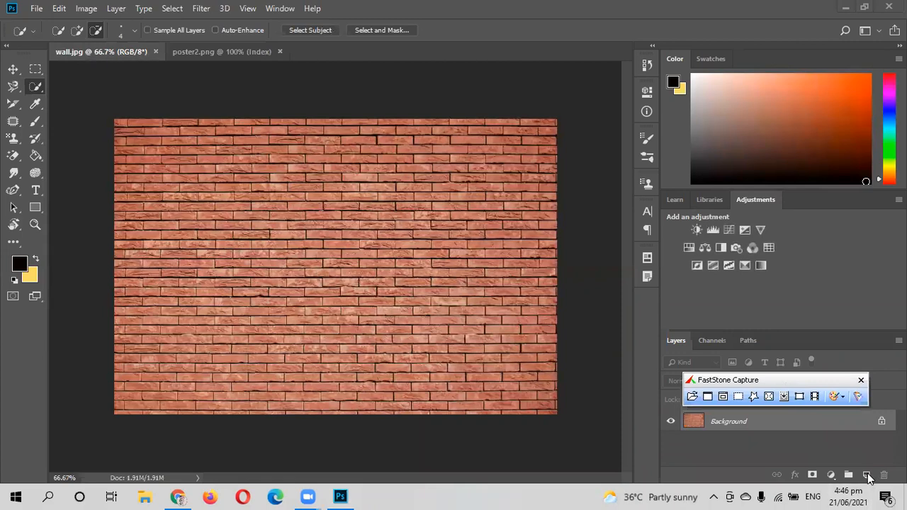
click(866, 476)
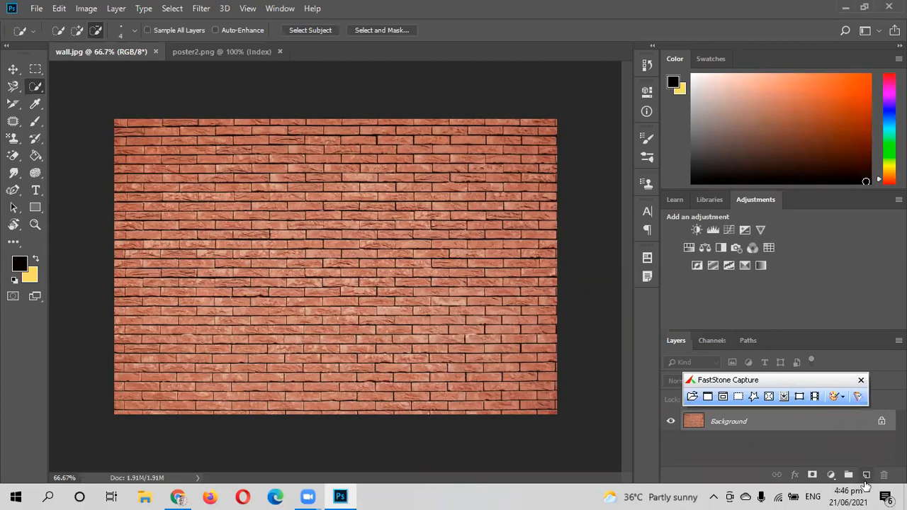
drag(796, 380, 651, 307)
click(866, 476)
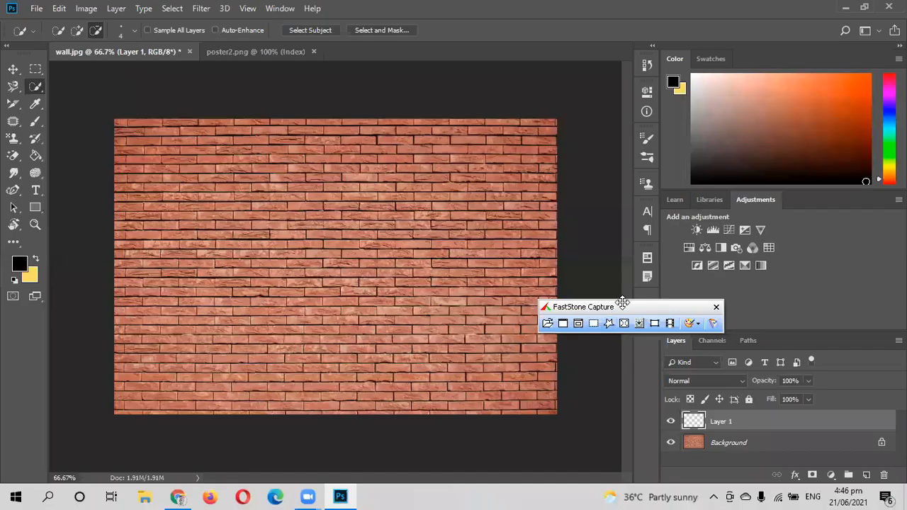
Step: Convert the empty Layer 1 to a smart object
right_click(769, 421)
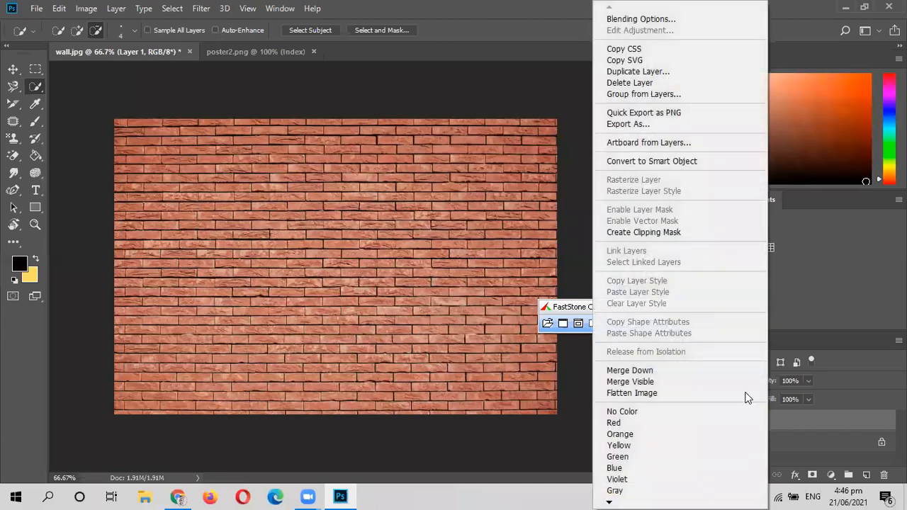
click(671, 232)
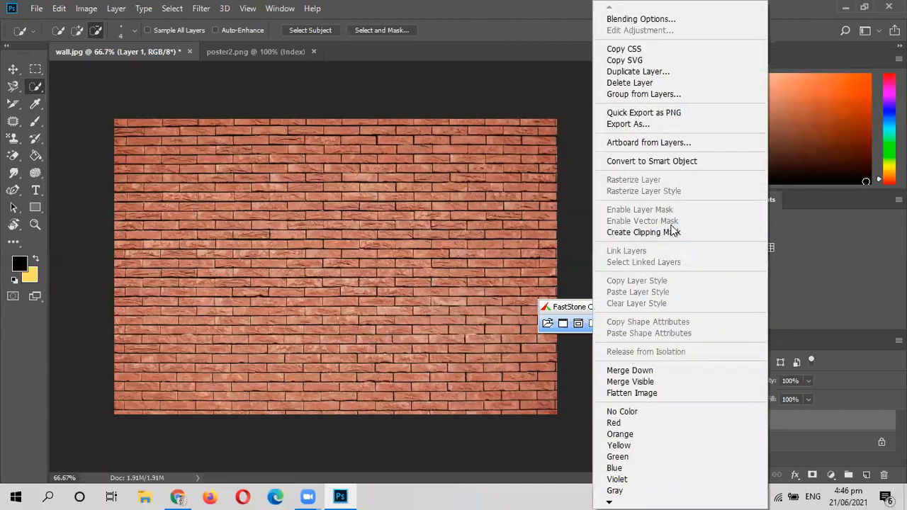
click(676, 161)
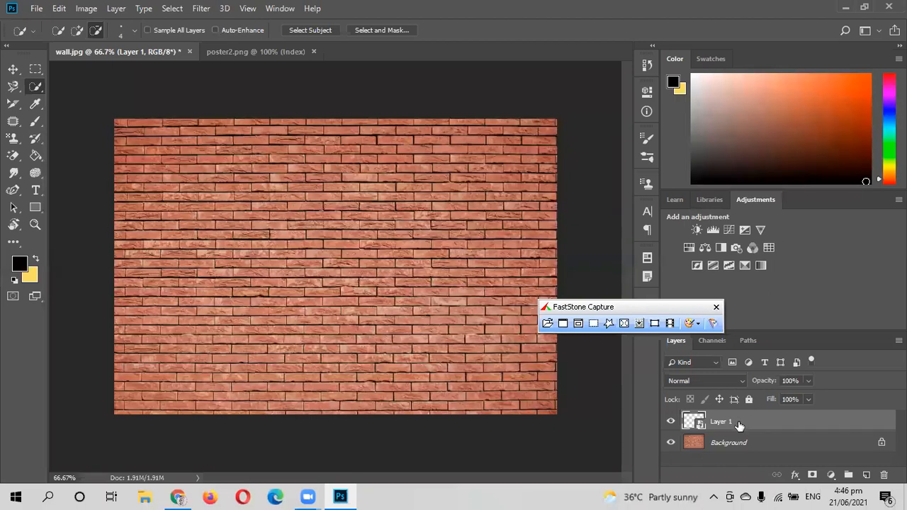
Step: Scale Layer 1 with Free Transform to a portrait frame about 31.1% wide and 67.5% high on the wall
key(ctrl+t)
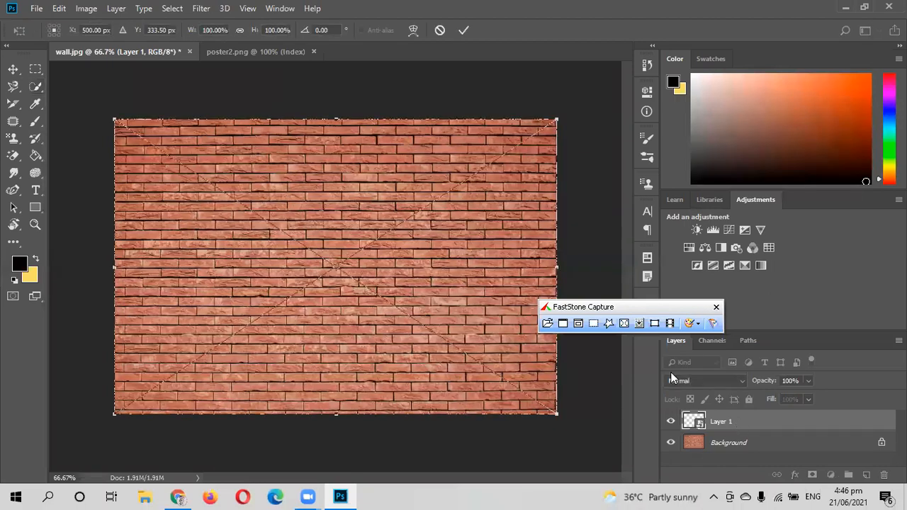
drag(111, 119, 182, 141)
drag(557, 142, 334, 155)
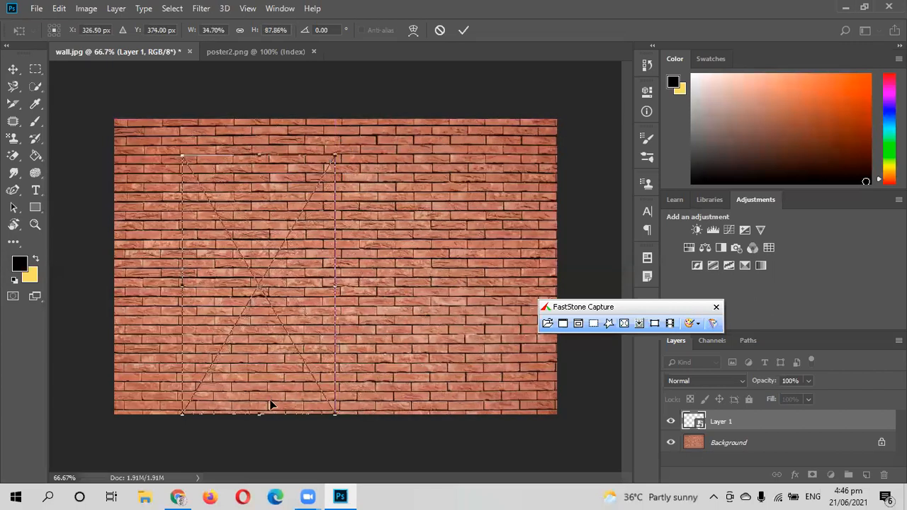
drag(257, 419, 258, 353)
drag(331, 257, 318, 259)
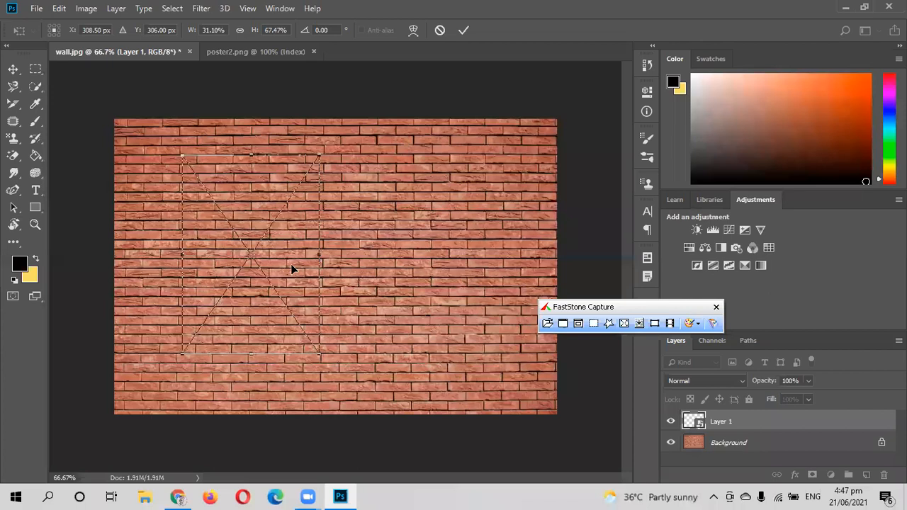
right_click(270, 245)
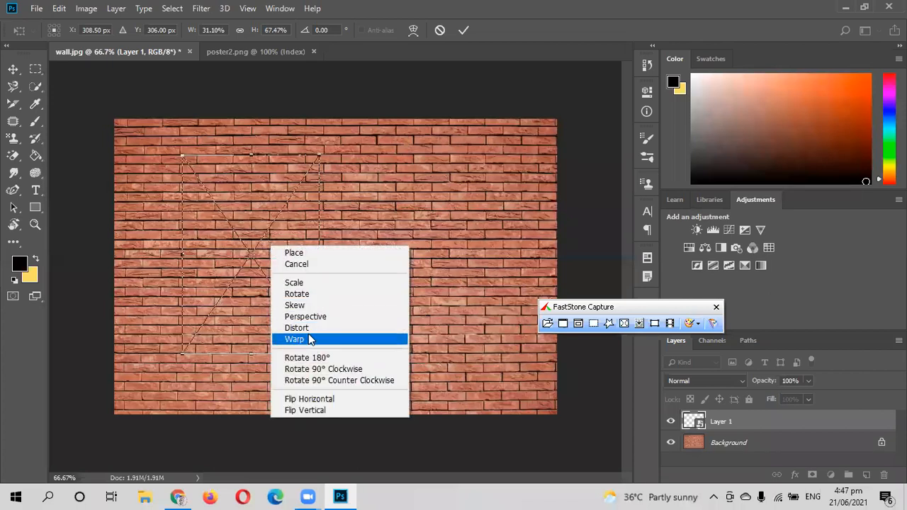
click(405, 175)
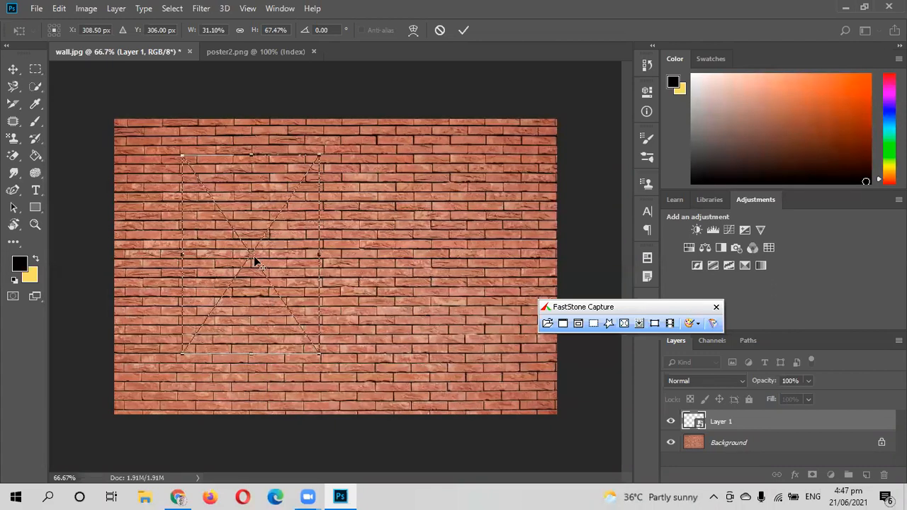
Step: Shift the frame toward the middle of the wall by resizing its sides to about 31.4% width, and apply the transform
drag(254, 256, 294, 250)
click(11, 71)
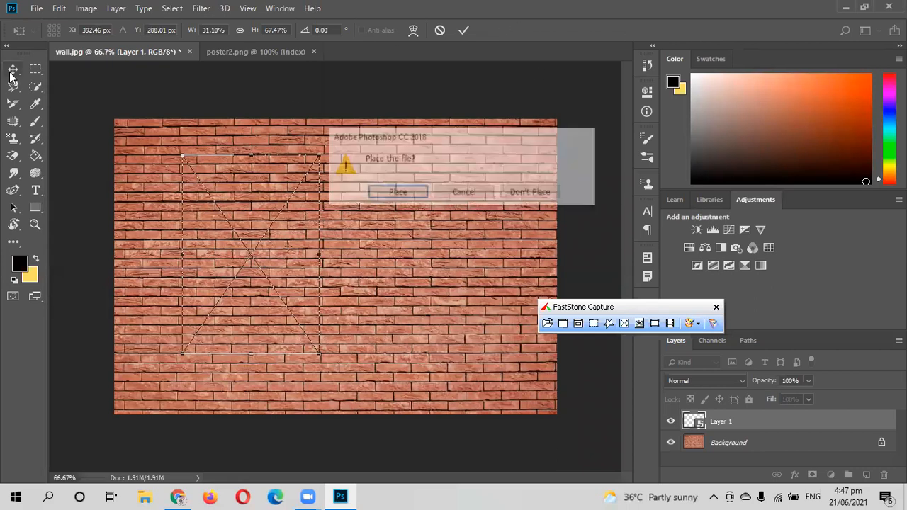
click(445, 196)
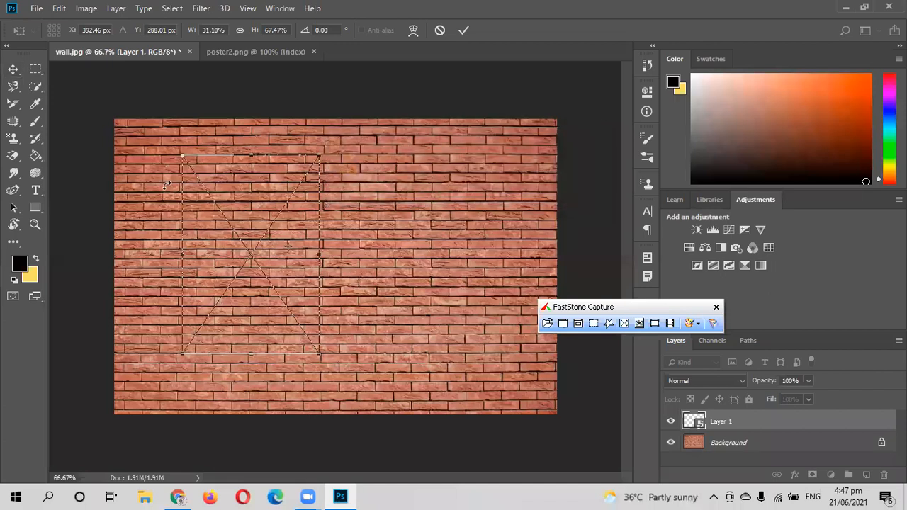
drag(319, 255, 432, 264)
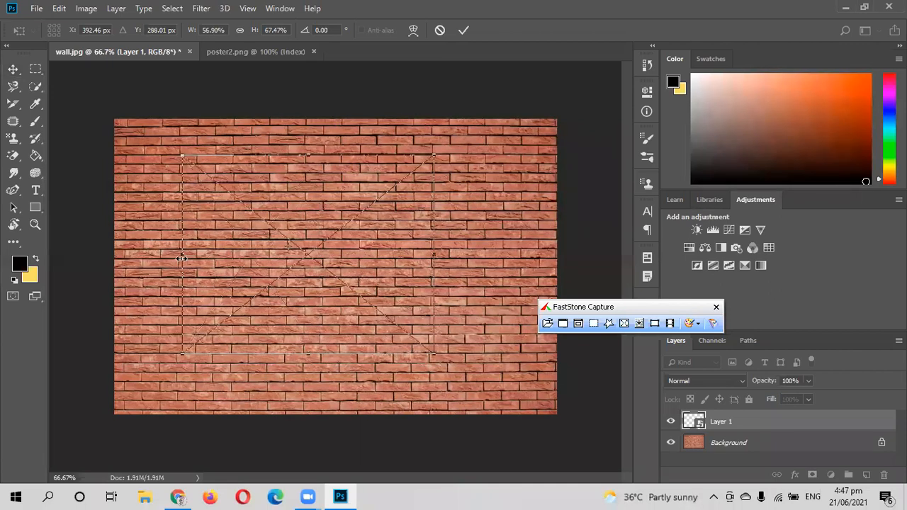
drag(179, 258, 292, 265)
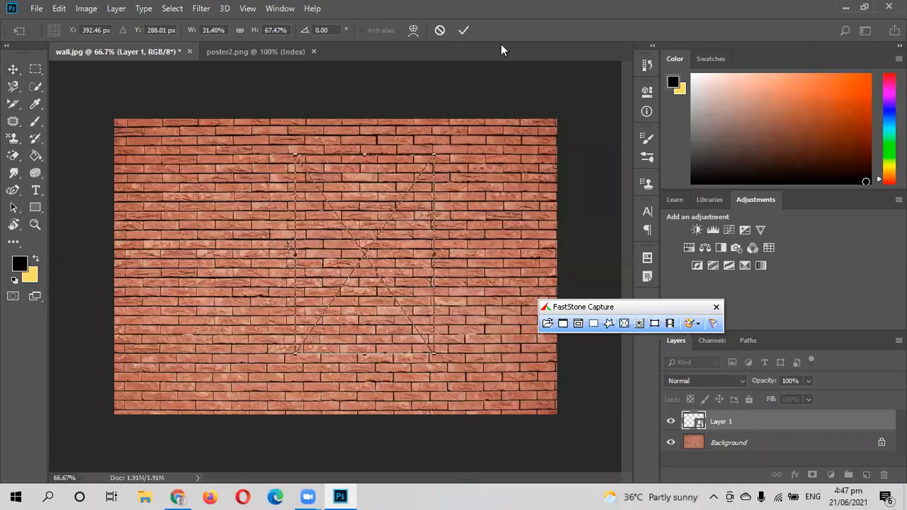
click(464, 30)
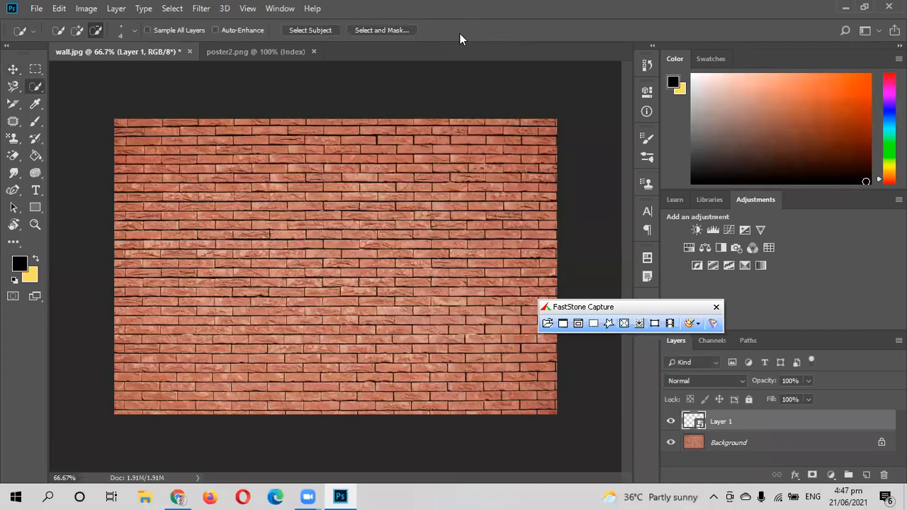
Step: Open the contents of the Layer 1 smart object, view them, and close that document
double_click(722, 423)
click(793, 424)
double_click(692, 423)
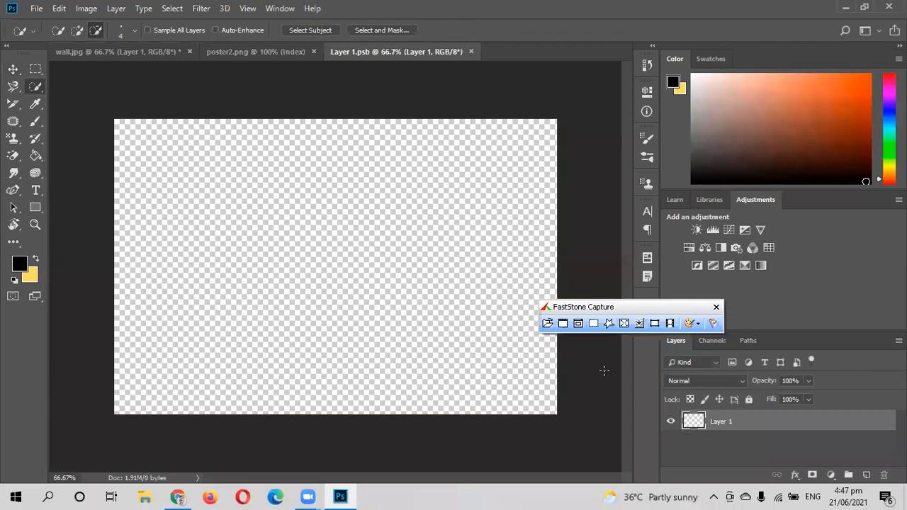
click(471, 51)
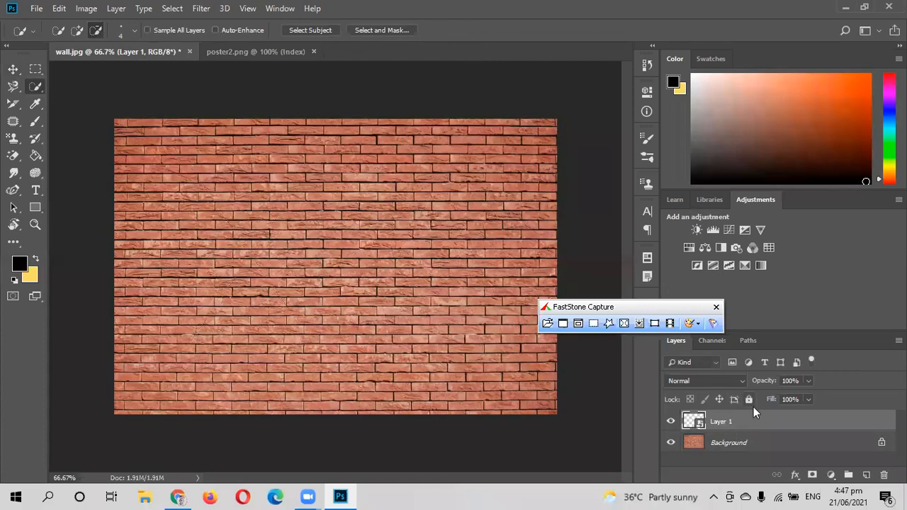
Step: Duplicate the Layer 1 smart object, and delete both the original and the copy
drag(722, 423, 867, 474)
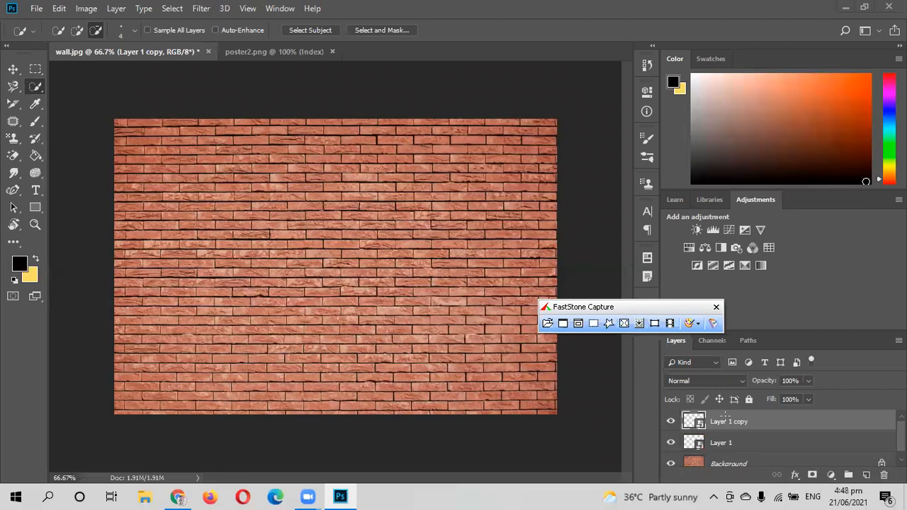
scroll(716, 457, down, 1)
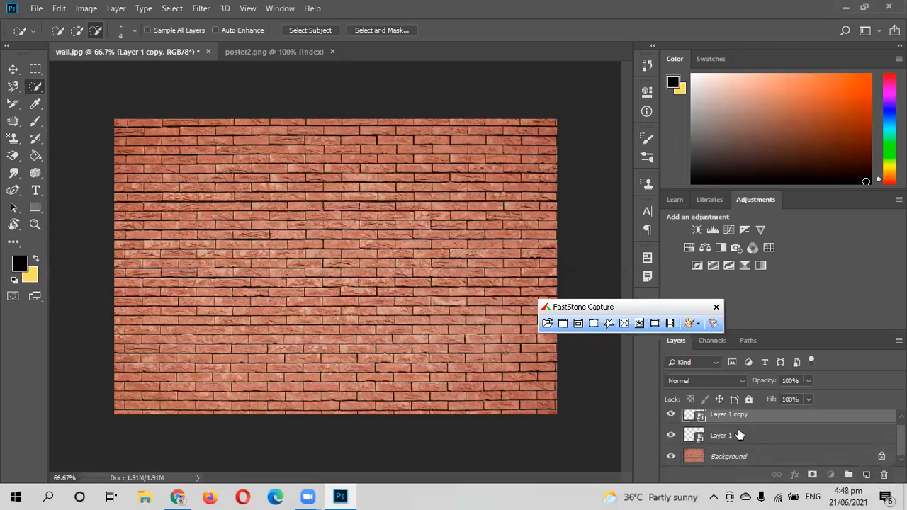
drag(734, 424, 886, 476)
drag(795, 427, 884, 480)
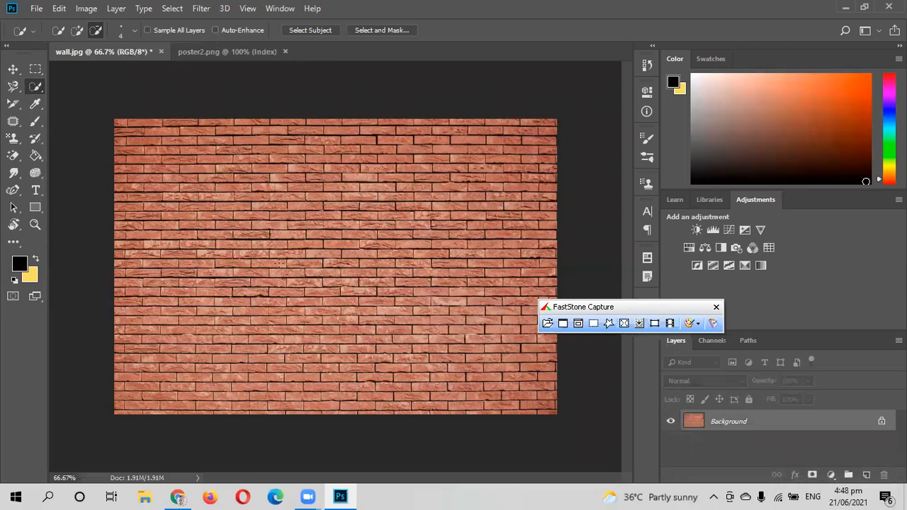
Step: Create a new A4 portrait document, 210 x 297 mm at 300 ppi in RGB Color
click(35, 8)
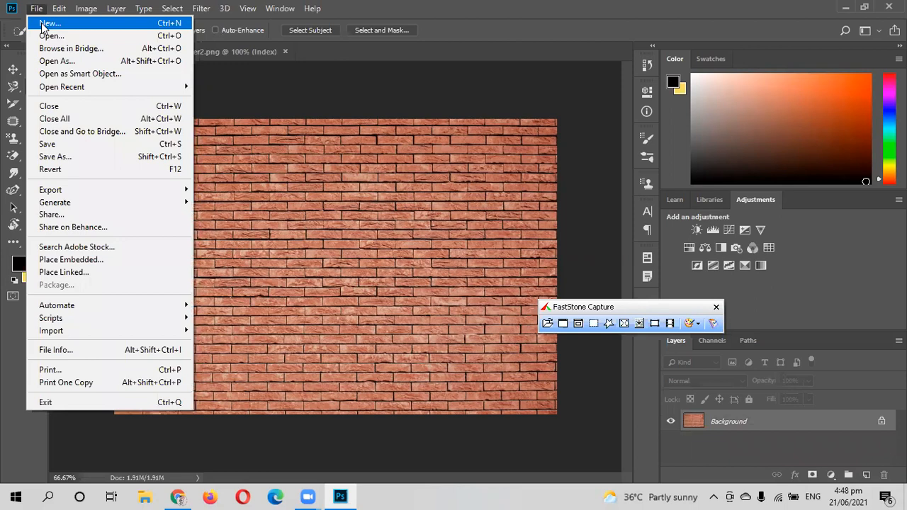
click(42, 26)
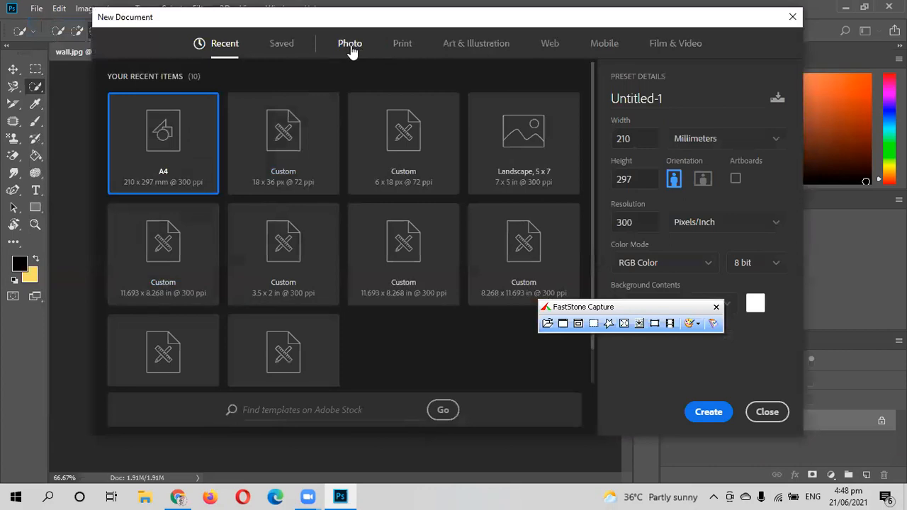
scroll(299, 90, down, 1)
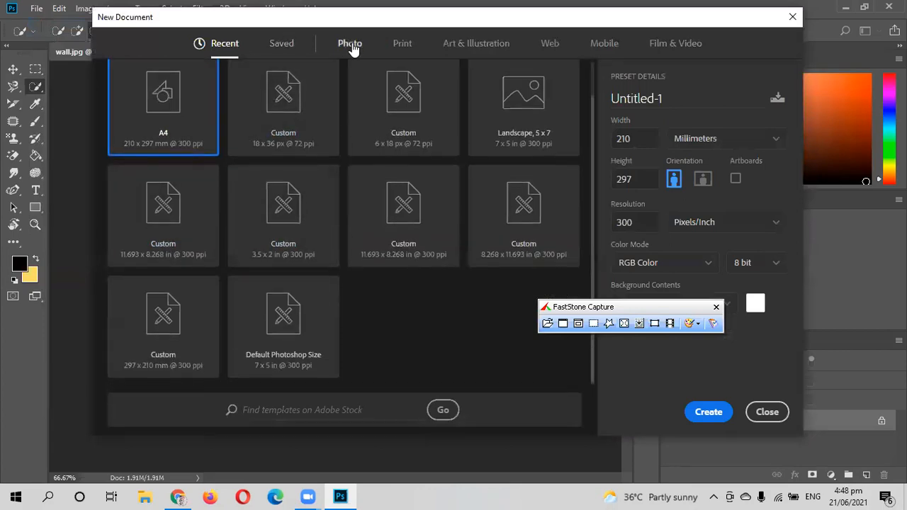
click(642, 182)
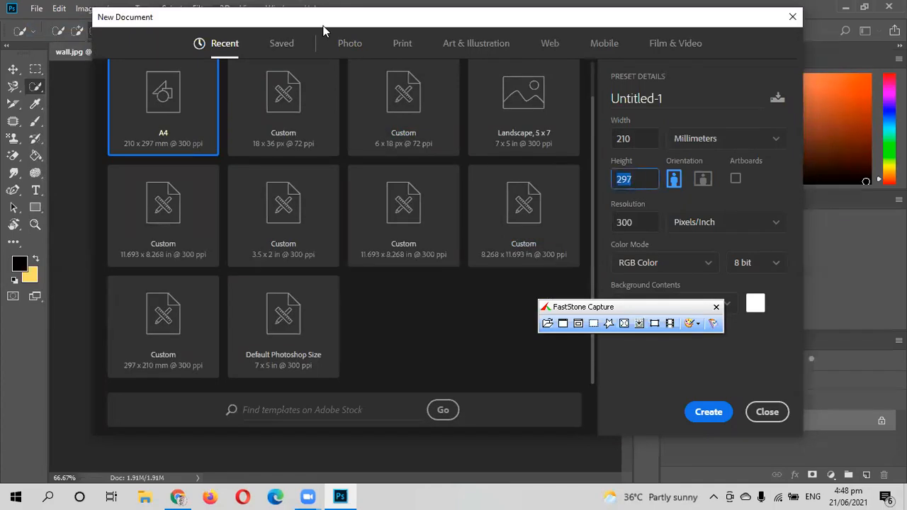
click(399, 54)
click(532, 166)
click(712, 417)
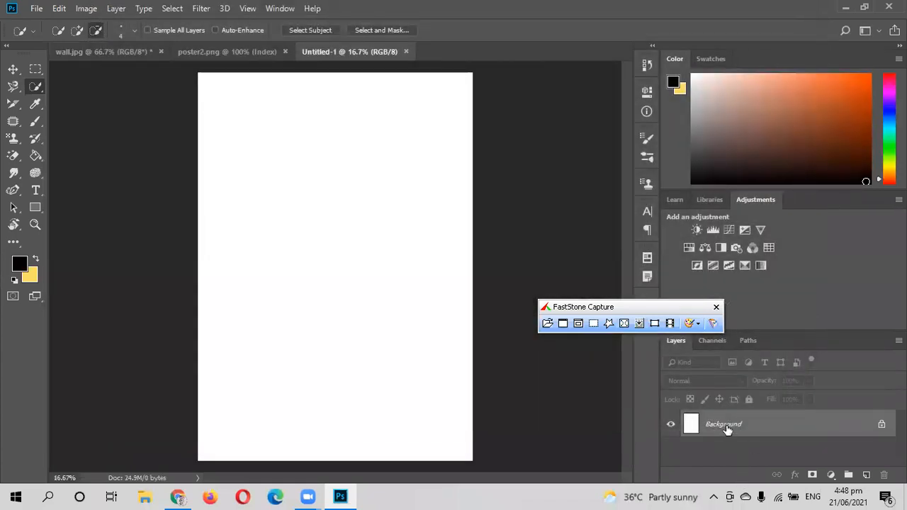
Step: Unlock the new document's Background as Layer 0 and convert it to a smart object
right_click(726, 428)
right_click(709, 426)
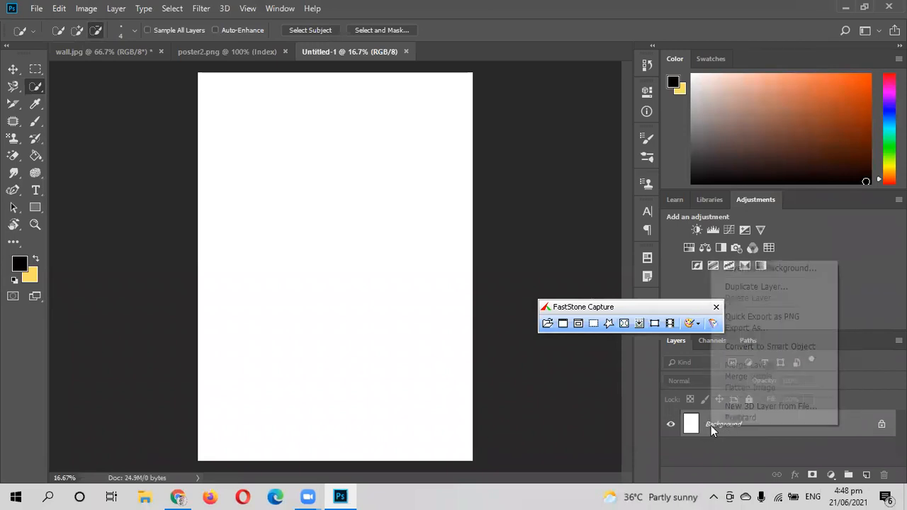
click(695, 426)
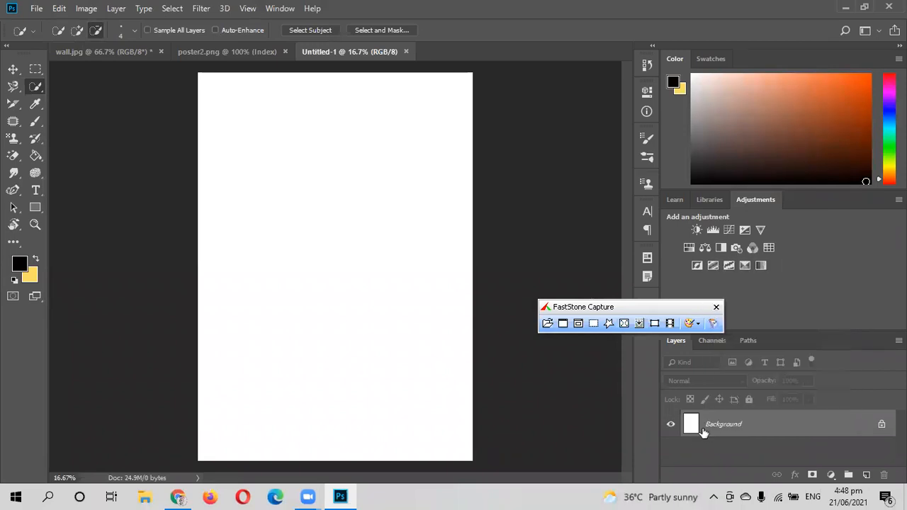
double_click(709, 427)
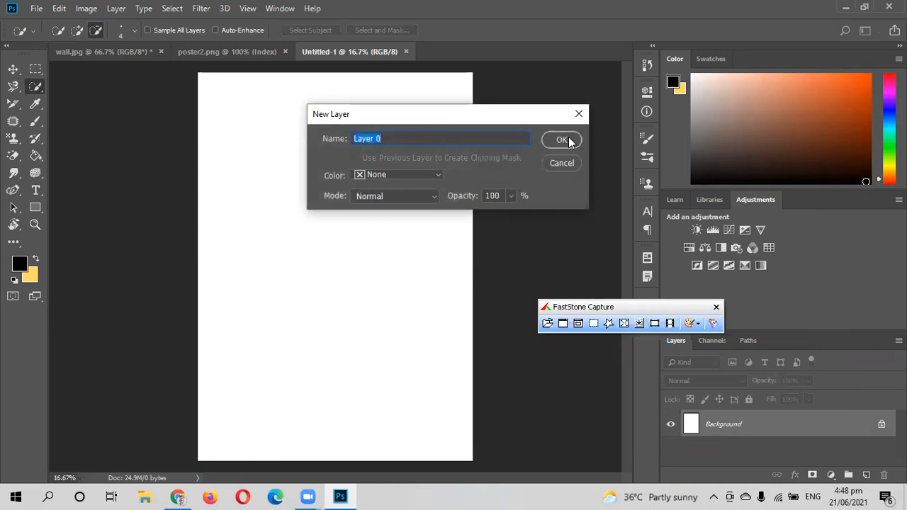
click(562, 140)
right_click(736, 427)
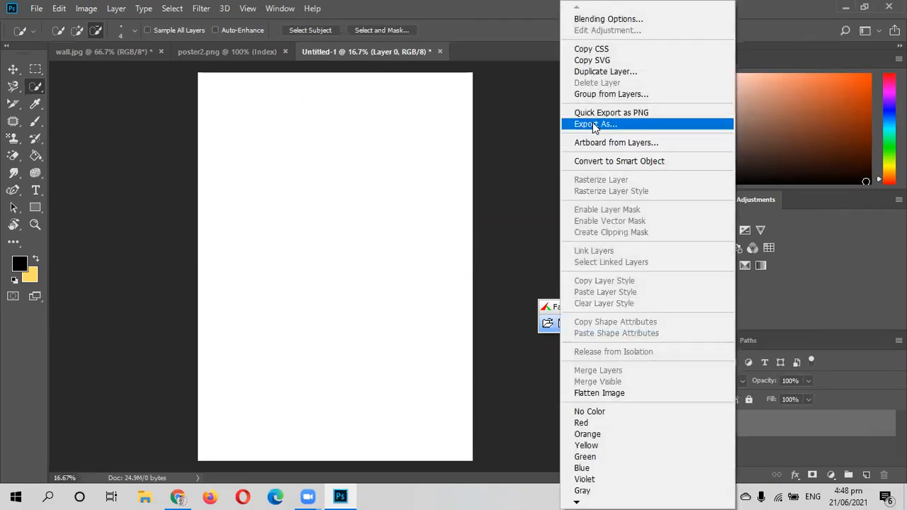
click(603, 161)
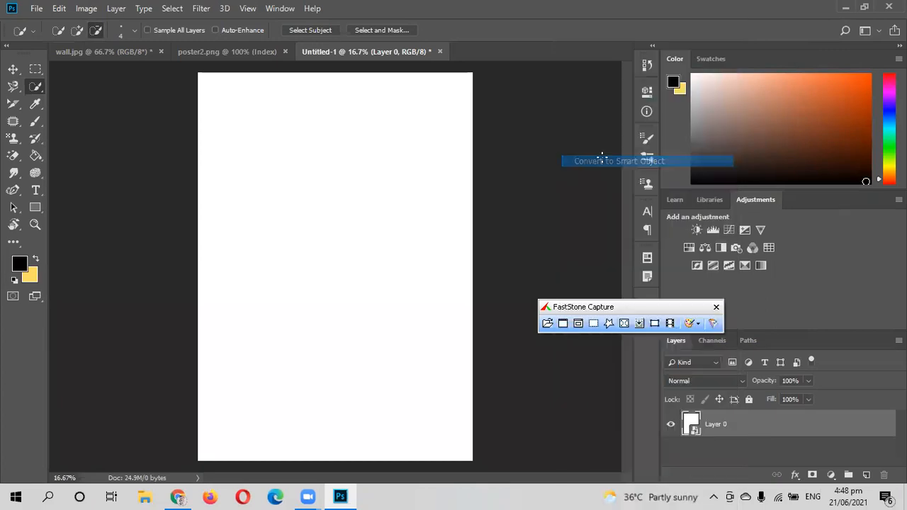
Step: Copy the A4 smart object layer from Untitled-1 into wall.jpg, accepting the color profile conversion
drag(733, 427, 758, 423)
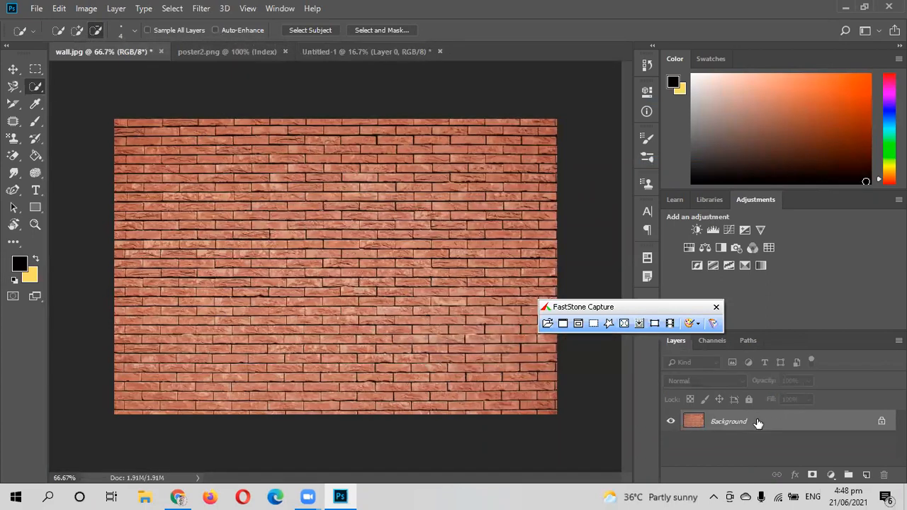
click(331, 52)
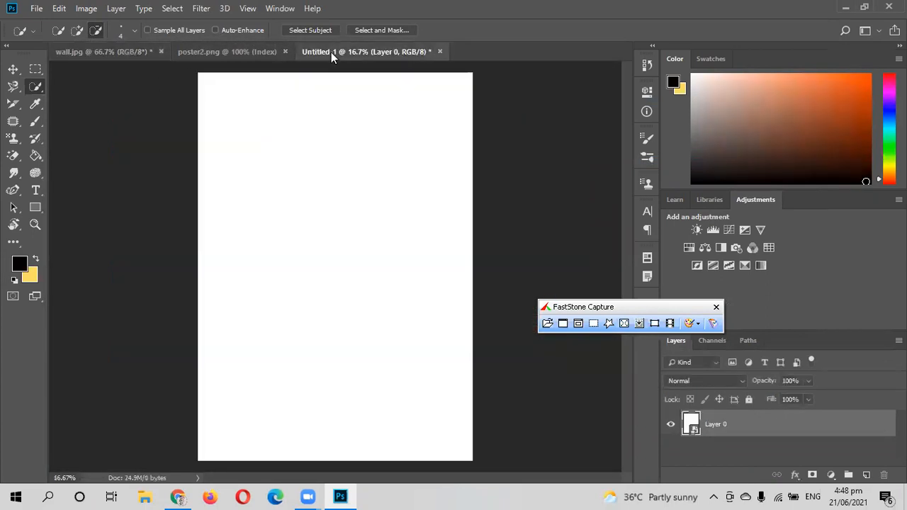
drag(724, 432, 348, 227)
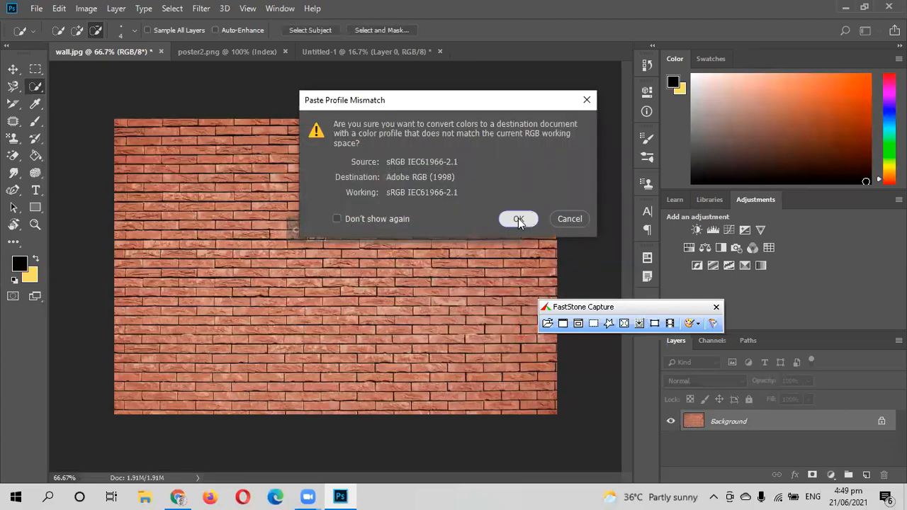
click(518, 218)
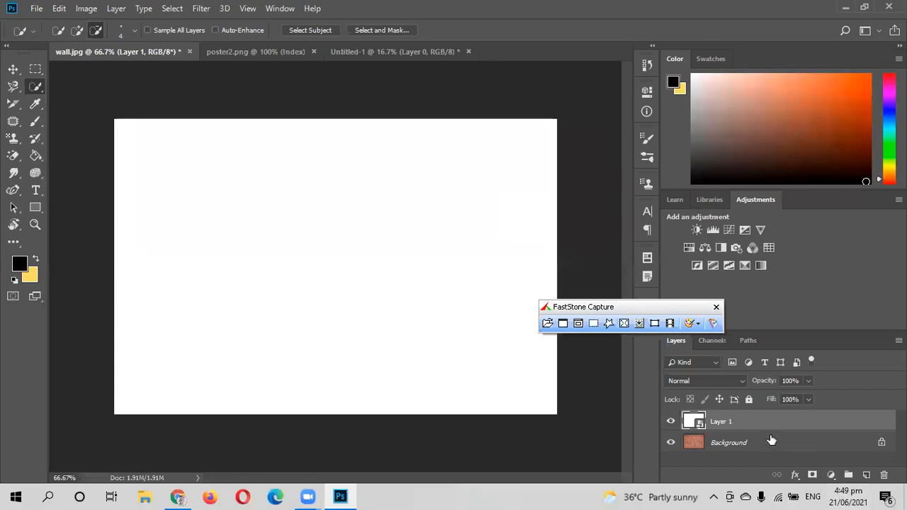
Step: Rename the smart object layer above the brick wall as "Click here For place Poster"
right_click(718, 423)
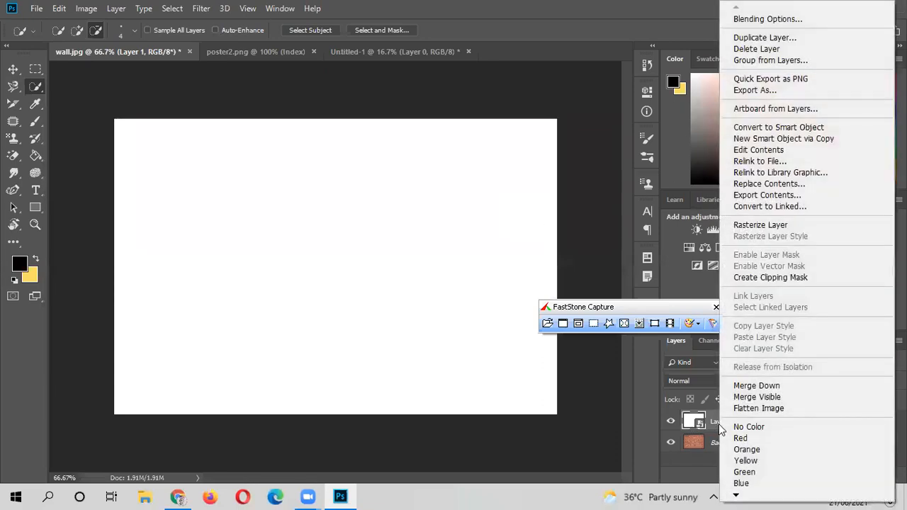
click(716, 423)
double_click(719, 422)
text(ck here For Plick here)
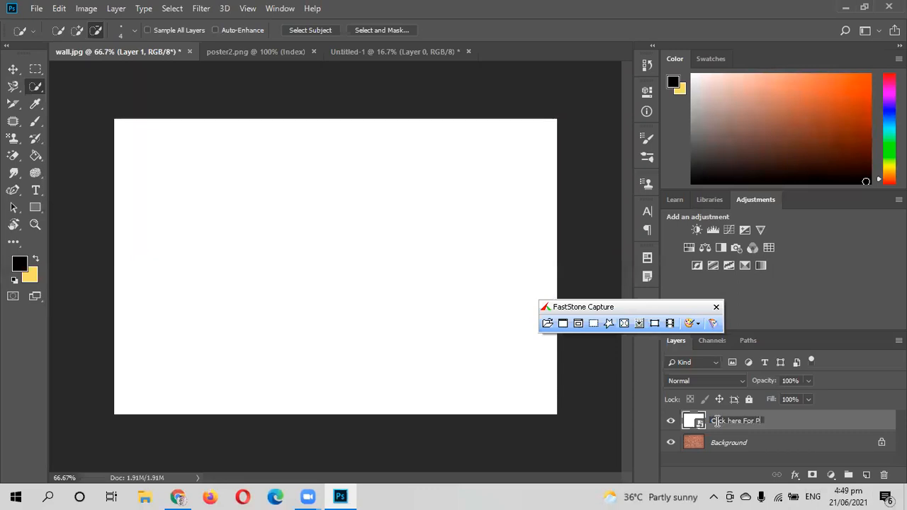
text(For pl)
click(842, 443)
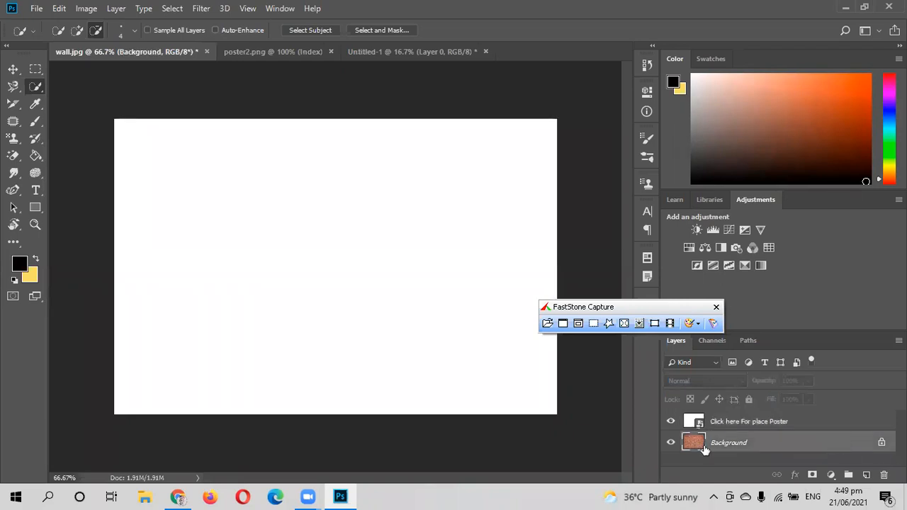
Step: View the poster smart object's contents and close them, and close Untitled-1 without saving
double_click(692, 423)
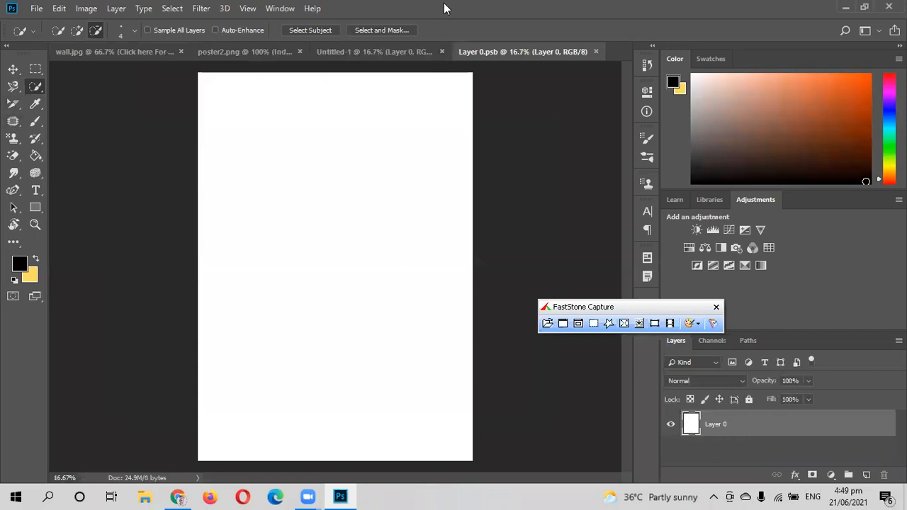
click(596, 53)
click(535, 52)
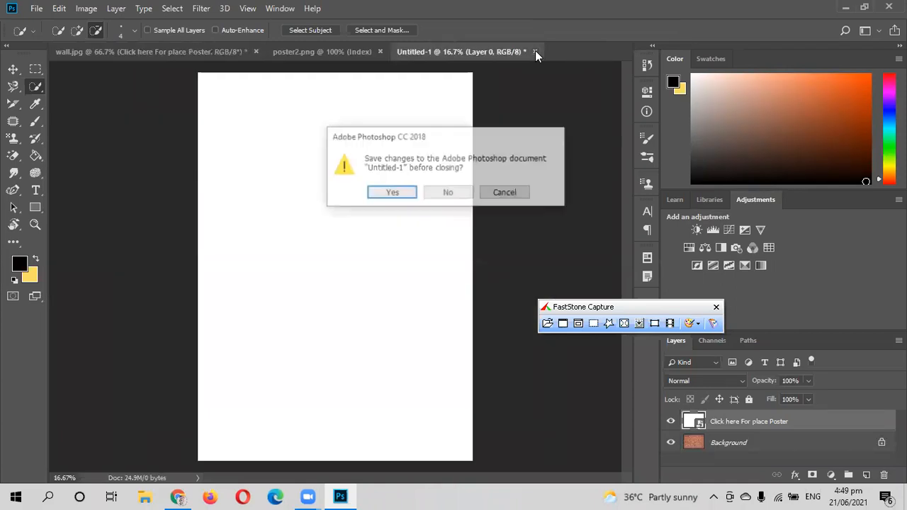
click(448, 197)
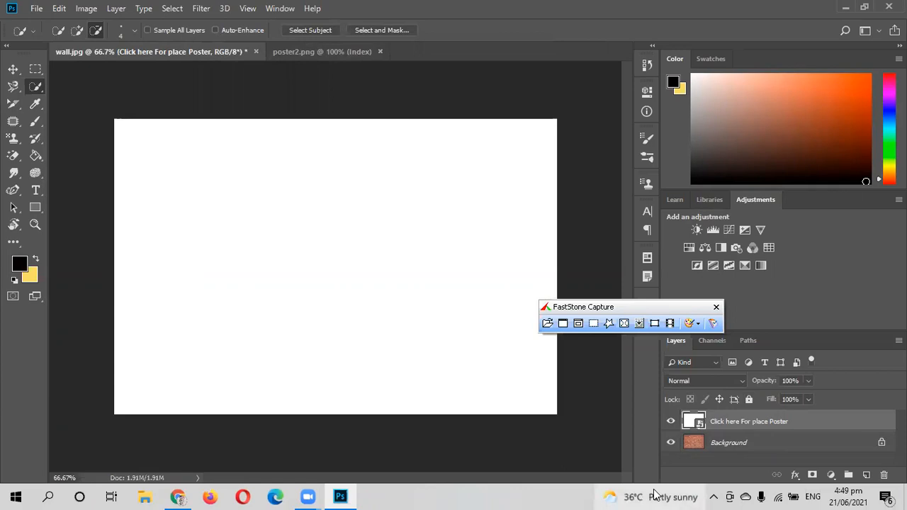
Step: Scale the poster smart object to 50% width and 50% height with Free Transform, and apply it
key(ctrl+t)
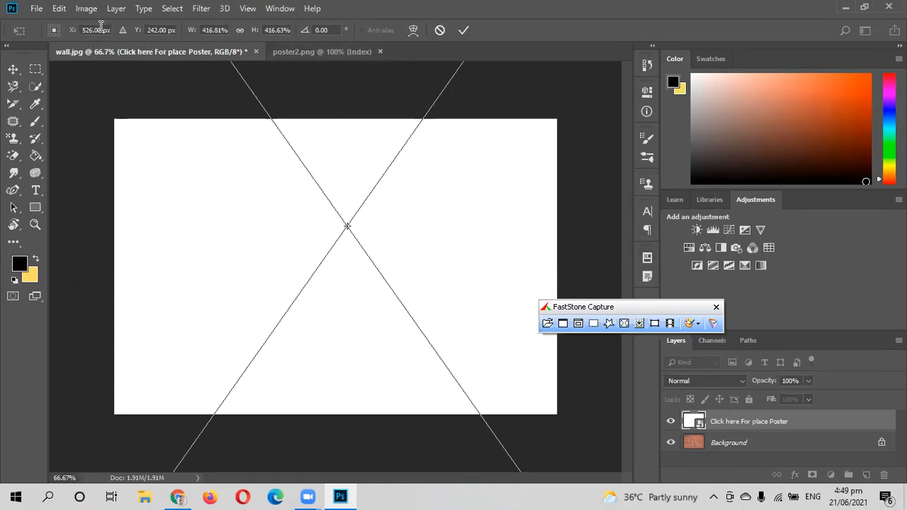
click(210, 31)
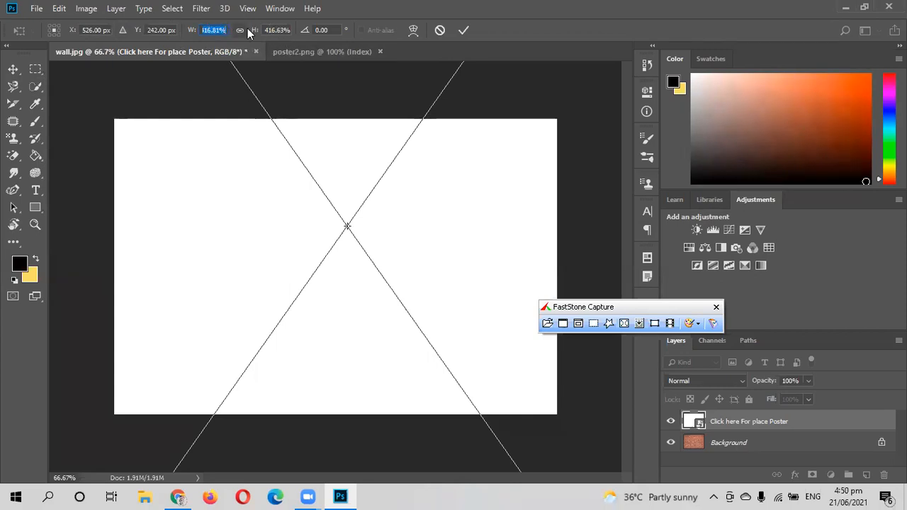
text(50)
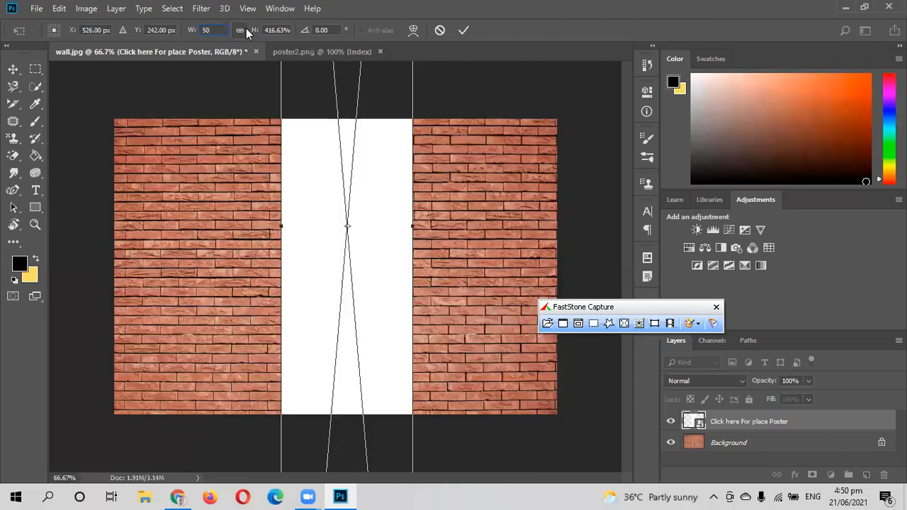
click(268, 32)
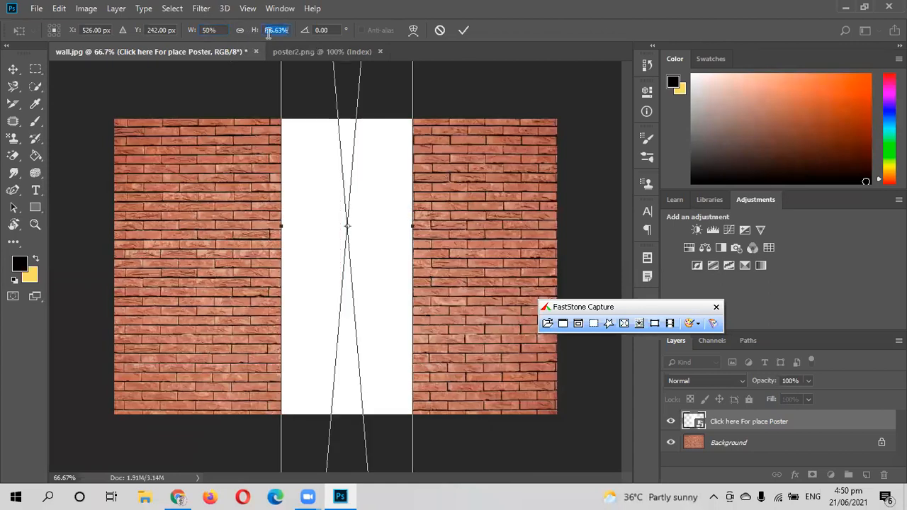
text(50)
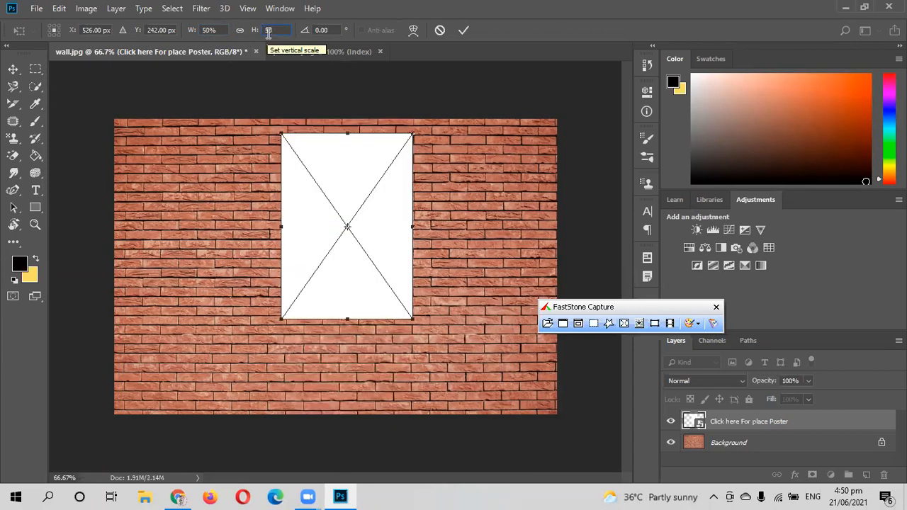
mouse_move(347, 228)
mouse_down()
mouse_move(349, 241)
mouse_move(350, 219)
mouse_up()
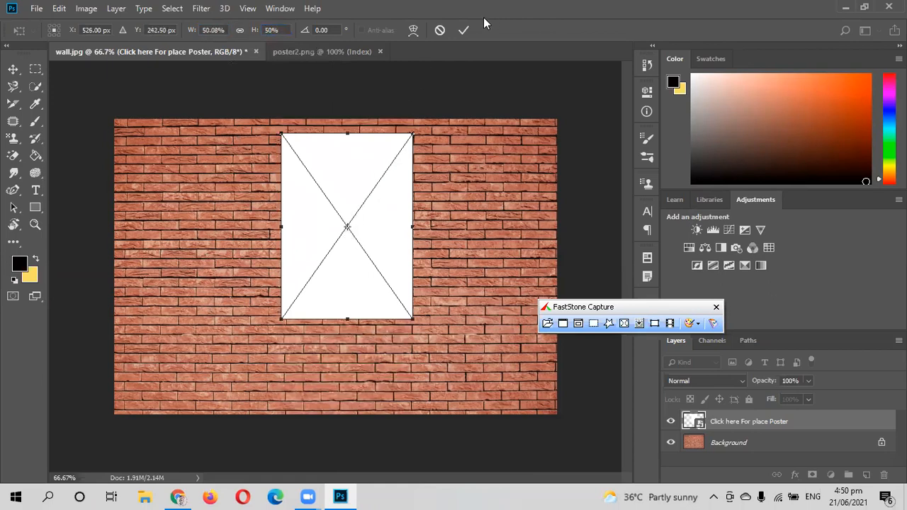
click(464, 30)
Step: Move the white poster frame to the center of the brick wall and deselect it
click(12, 69)
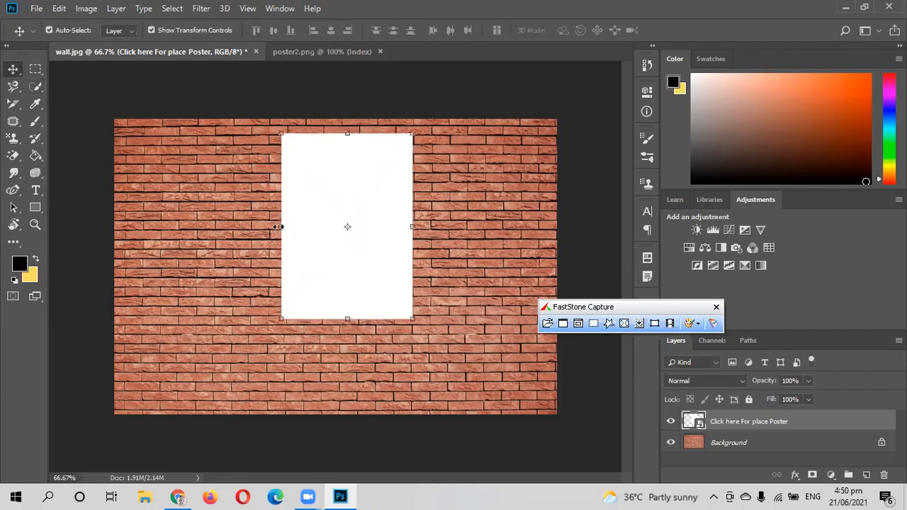
drag(348, 219, 338, 249)
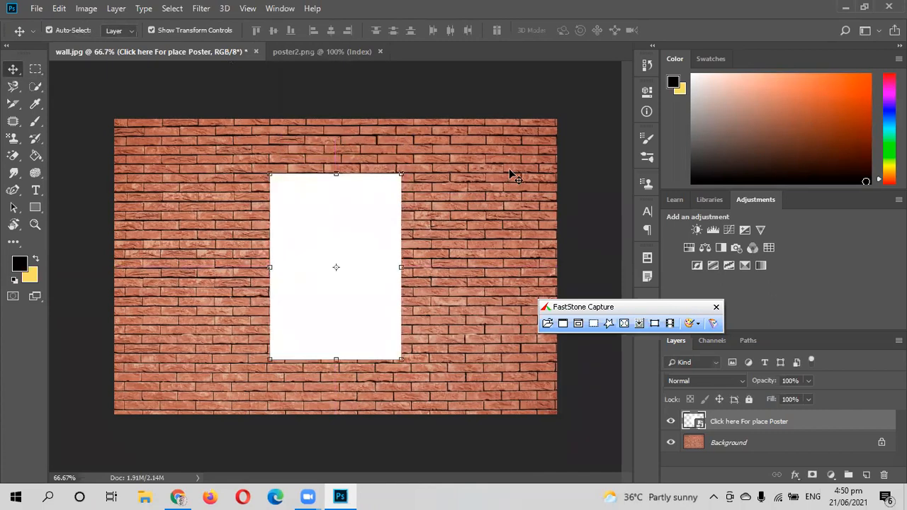
click(448, 383)
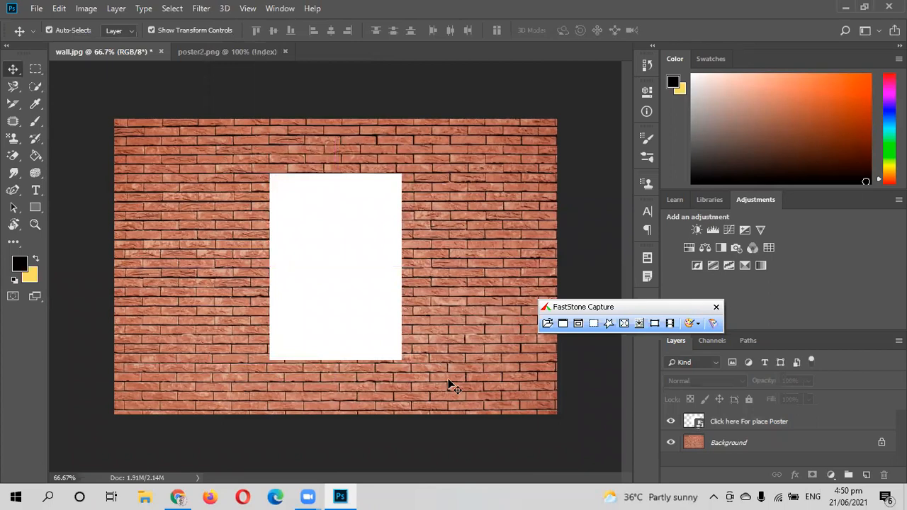
click(327, 264)
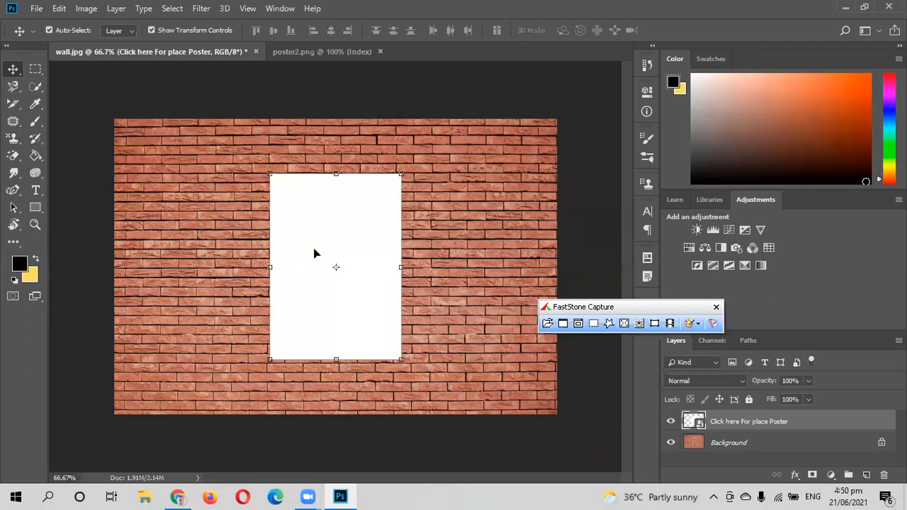
click(211, 287)
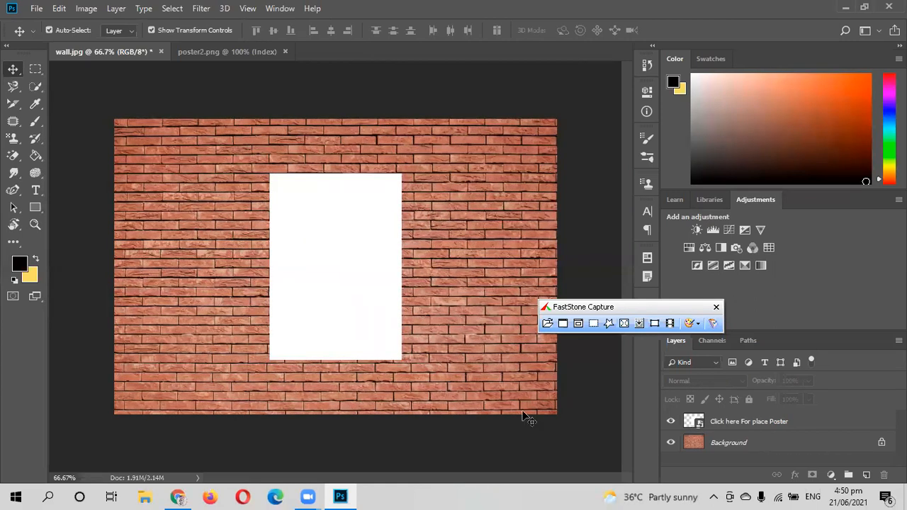
Step: Open the contents of the "Click here For place Poster" smart object for editing
click(691, 423)
double_click(691, 423)
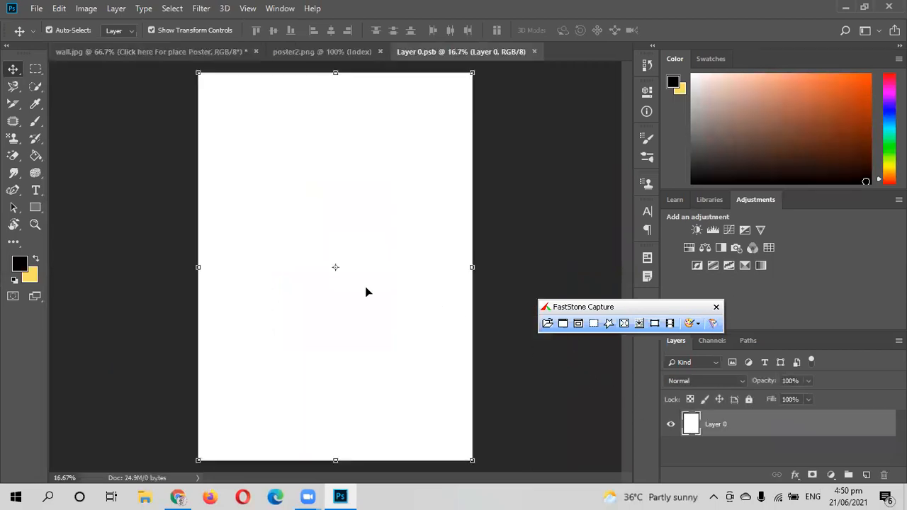
click(36, 7)
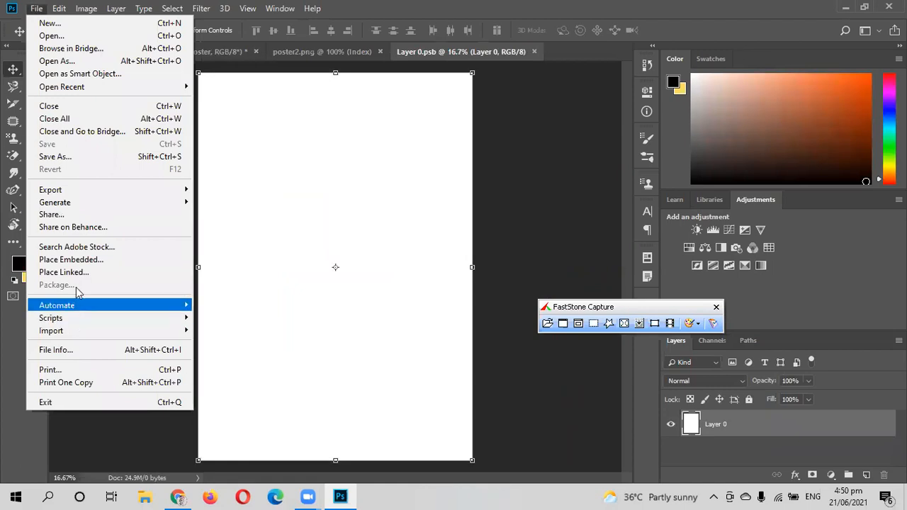
click(80, 261)
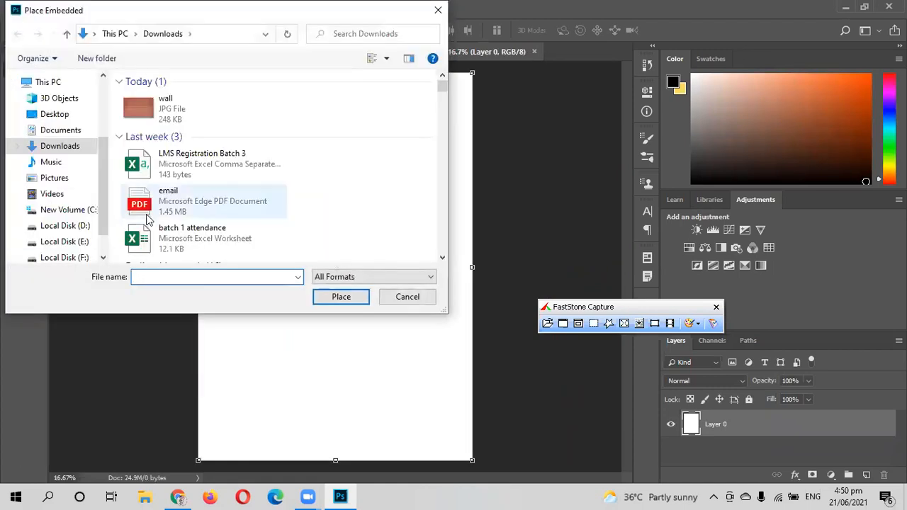
scroll(213, 174, down, 5)
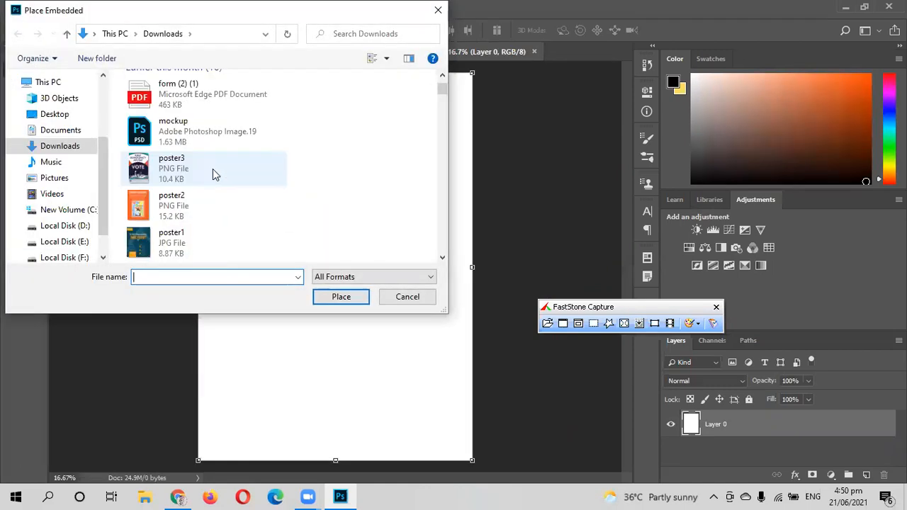
click(166, 173)
click(332, 298)
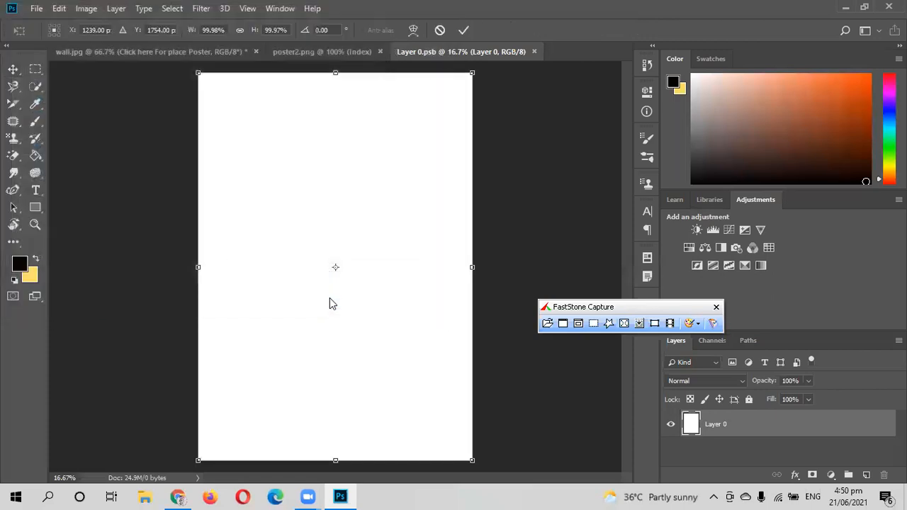
drag(293, 204, 191, 71)
click(439, 30)
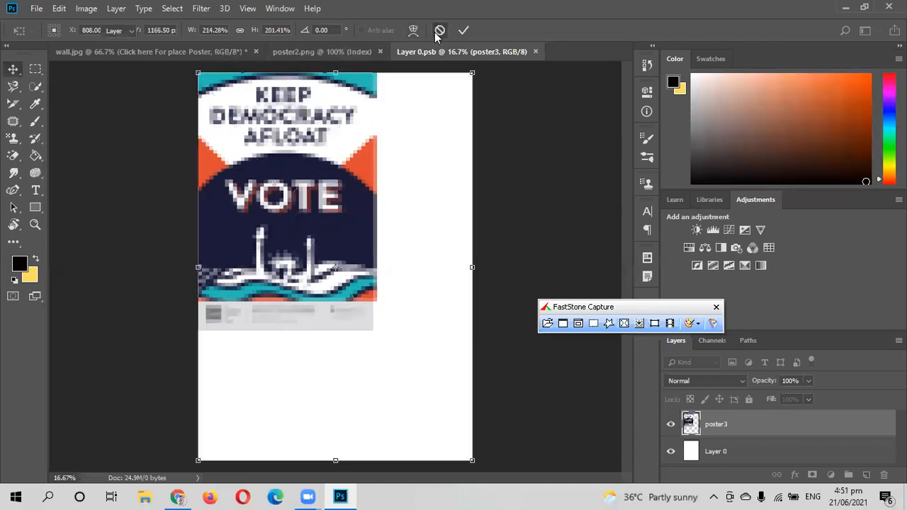
Step: Start placing an embedded image and look through the Downloads folder for a poster file
click(36, 9)
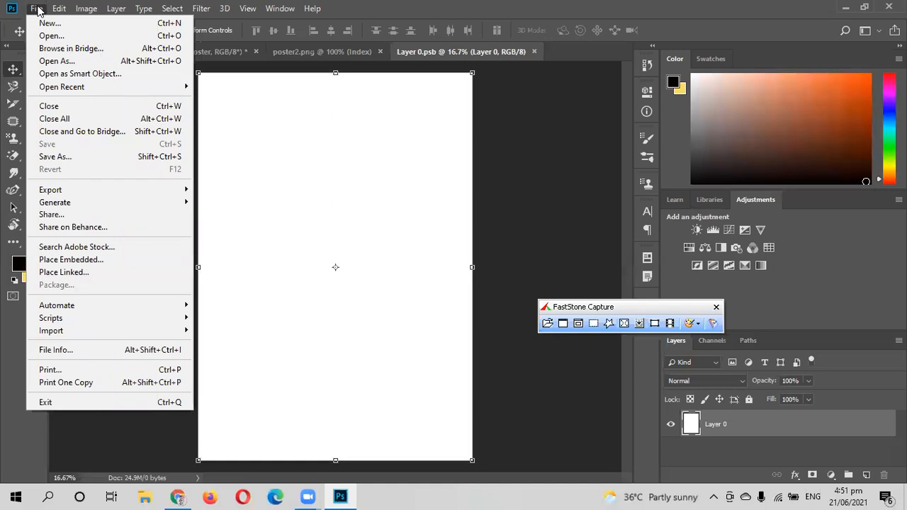
click(103, 262)
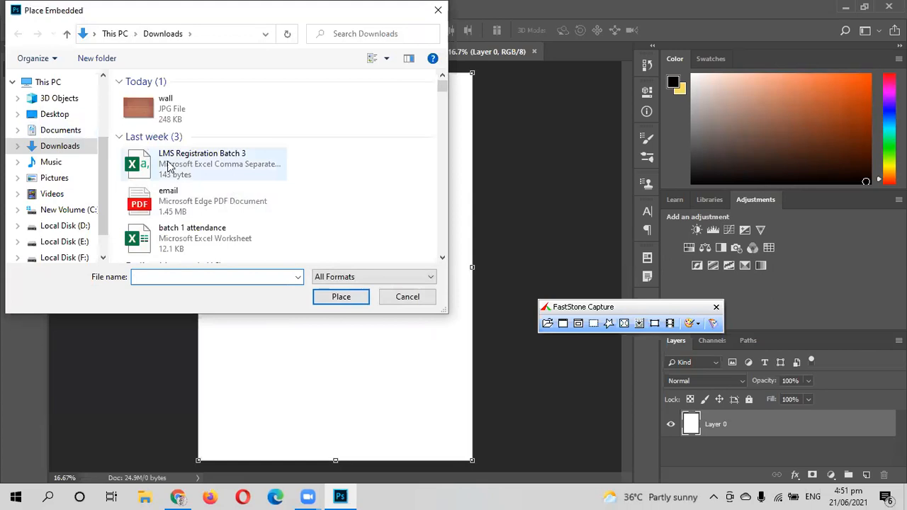
scroll(184, 177, down, 5)
scroll(199, 189, down, 3)
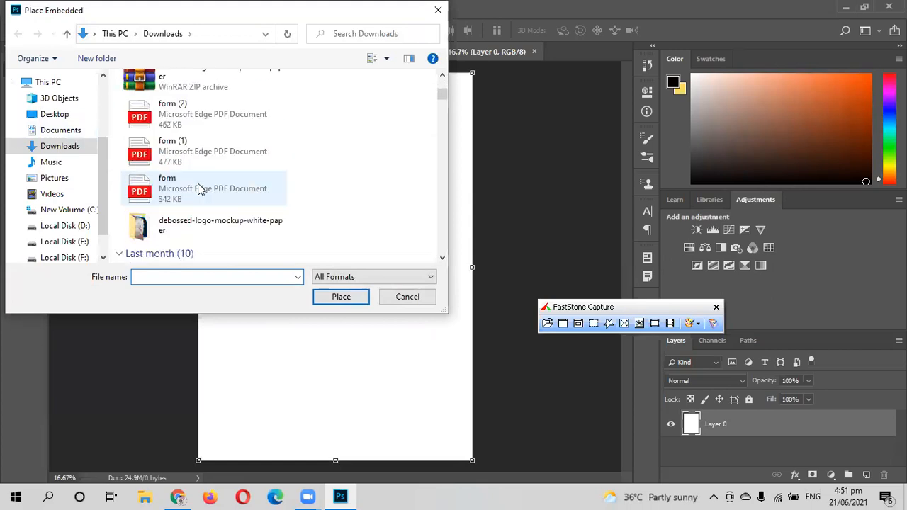
scroll(199, 188, down, 3)
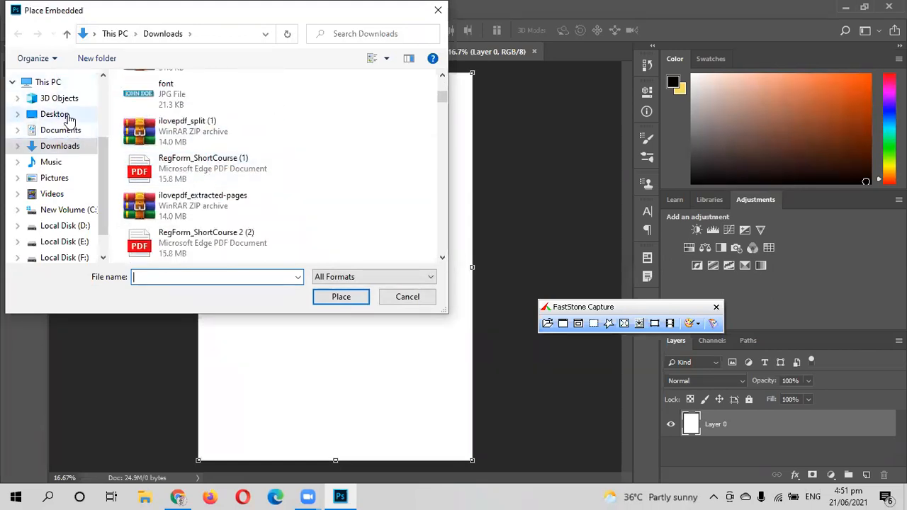
Step: Look through the folders and files on the Desktop for a poster image to place
click(57, 114)
scroll(253, 152, down, 3)
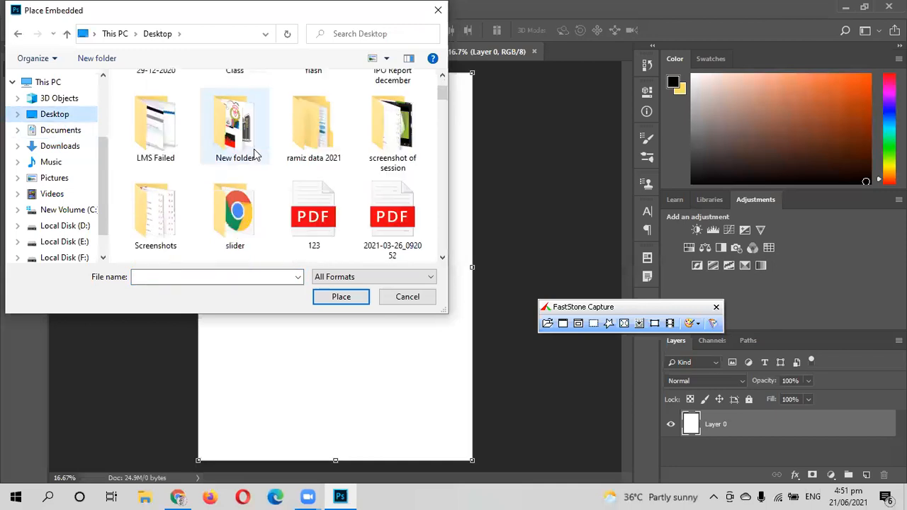
scroll(257, 155, down, 6)
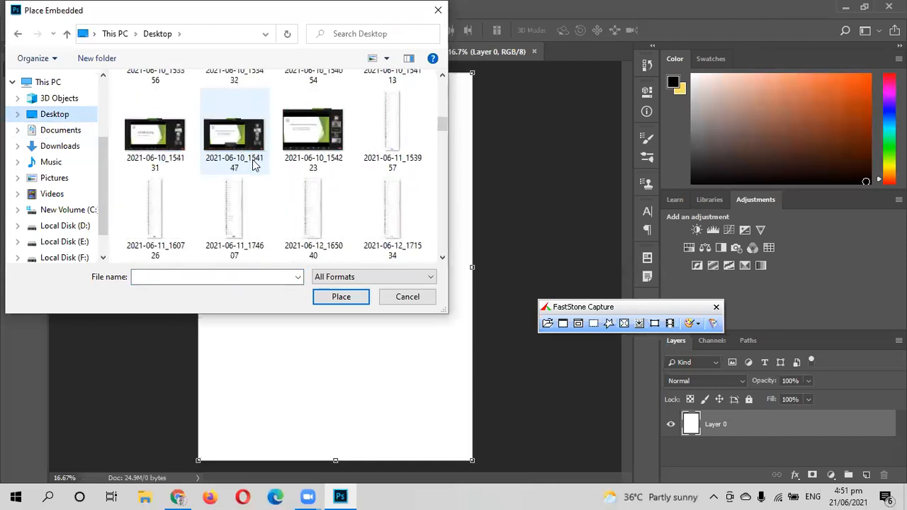
scroll(257, 183, down, 3)
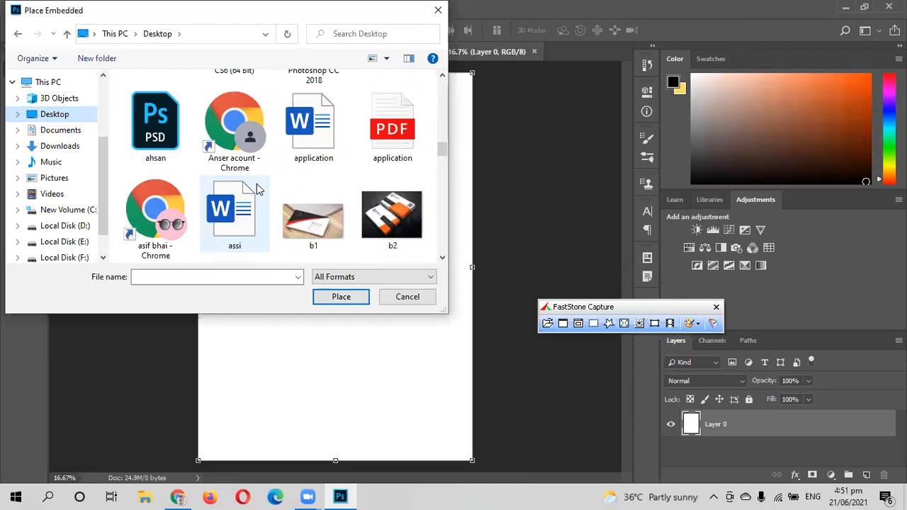
scroll(257, 183, down, 3)
scroll(256, 183, down, 3)
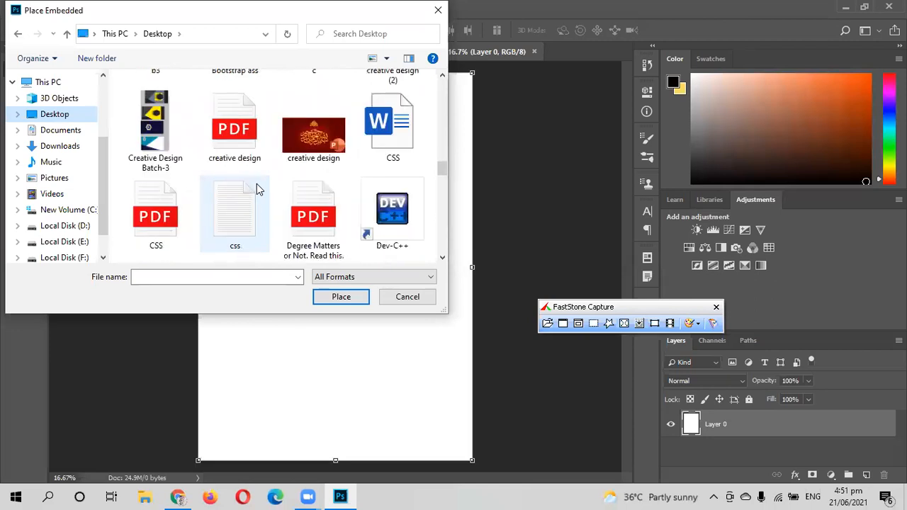
scroll(256, 183, down, 4)
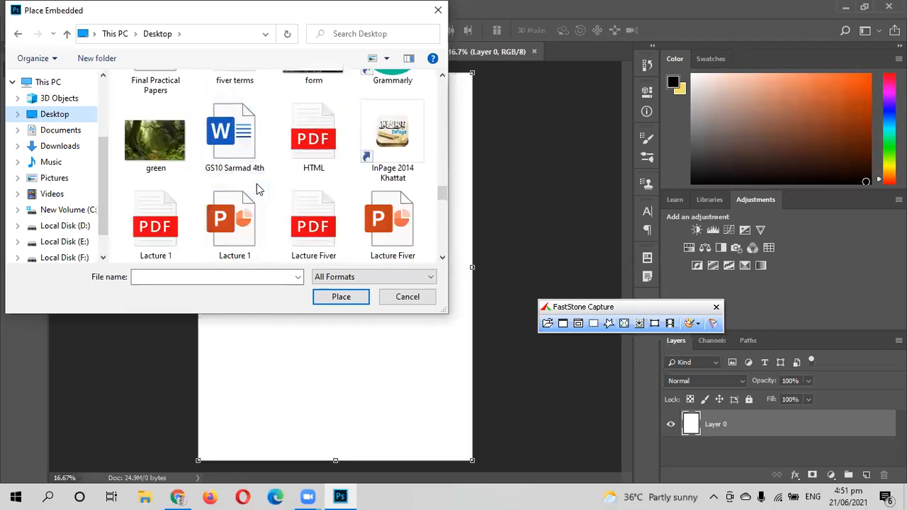
scroll(256, 185, down, 2)
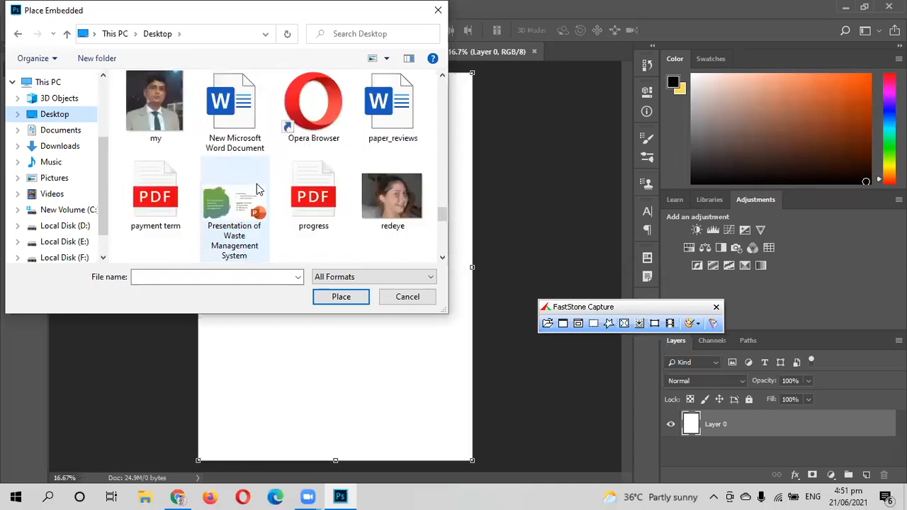
scroll(257, 186, down, 3)
scroll(256, 185, down, 3)
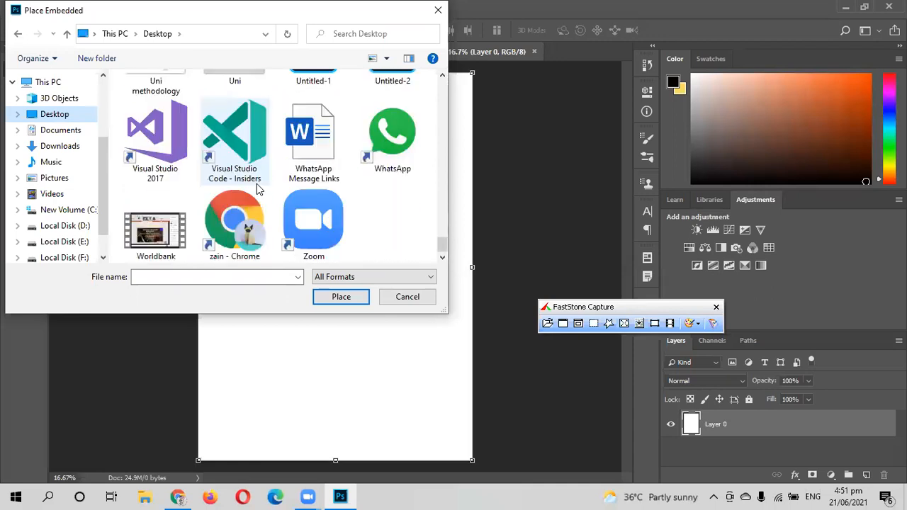
scroll(256, 185, up, 15)
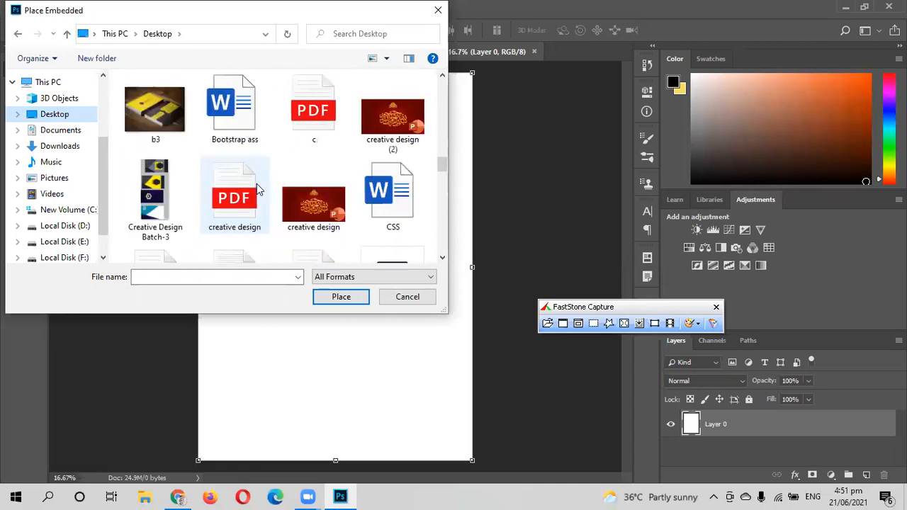
scroll(256, 185, up, 10)
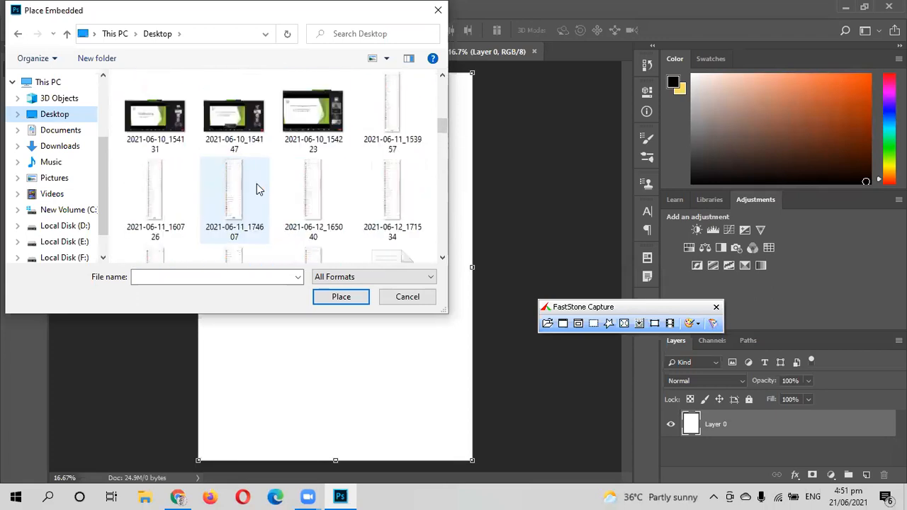
scroll(256, 186, up, 5)
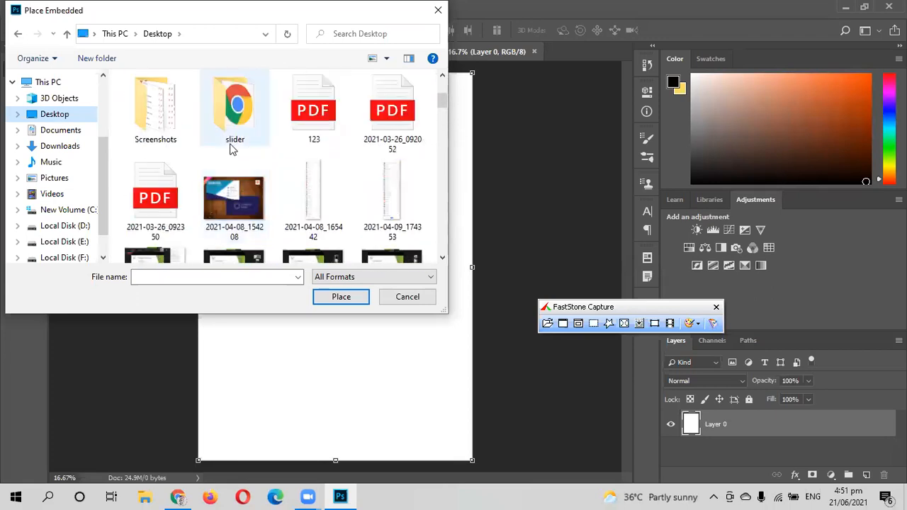
scroll(230, 145, up, 2)
Step: Open New folder on the Desktop and examine its images for a suitable poster
double_click(237, 88)
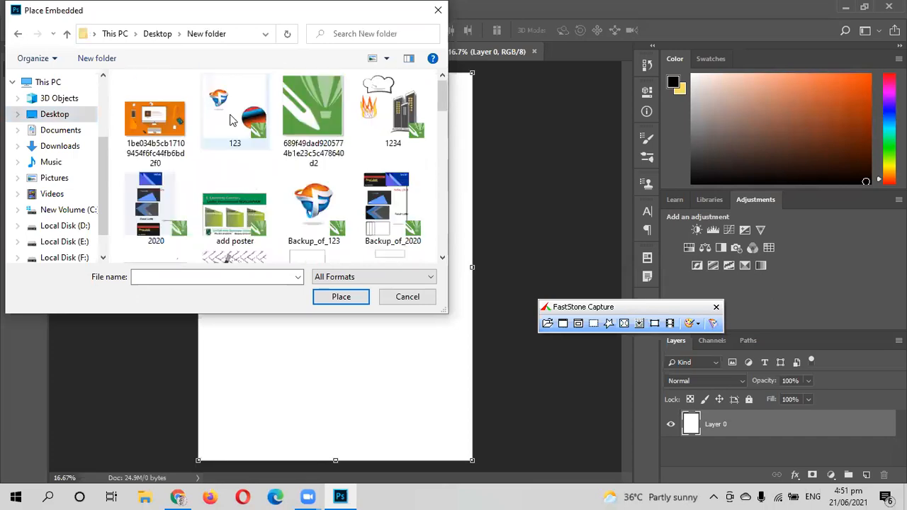
scroll(237, 178, down, 3)
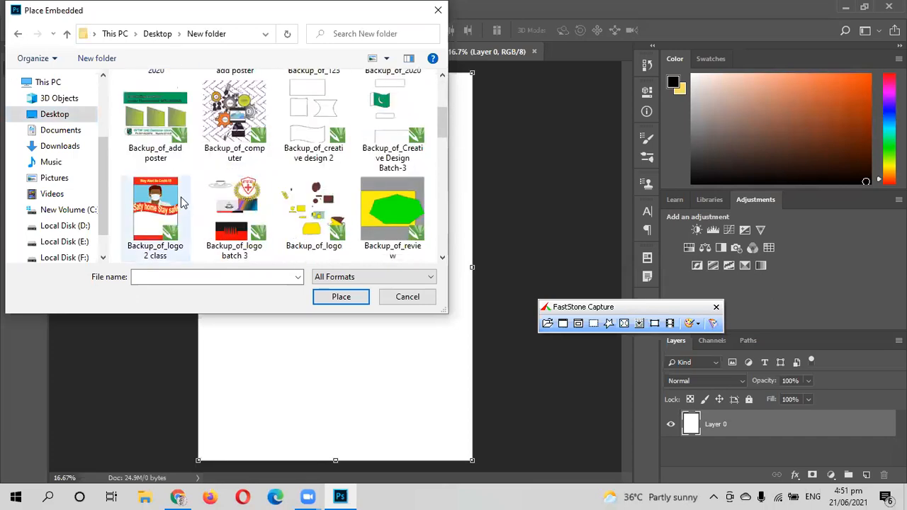
scroll(182, 196, down, 2)
scroll(290, 224, down, 1)
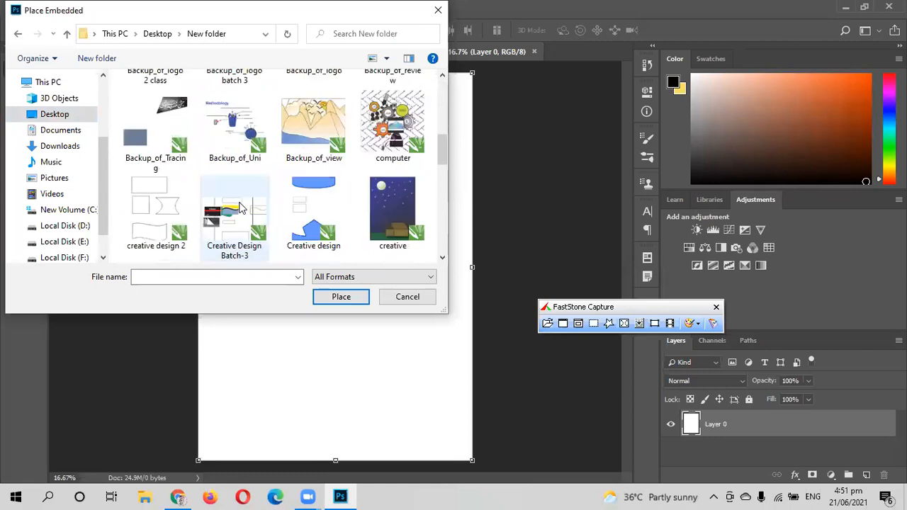
click(406, 205)
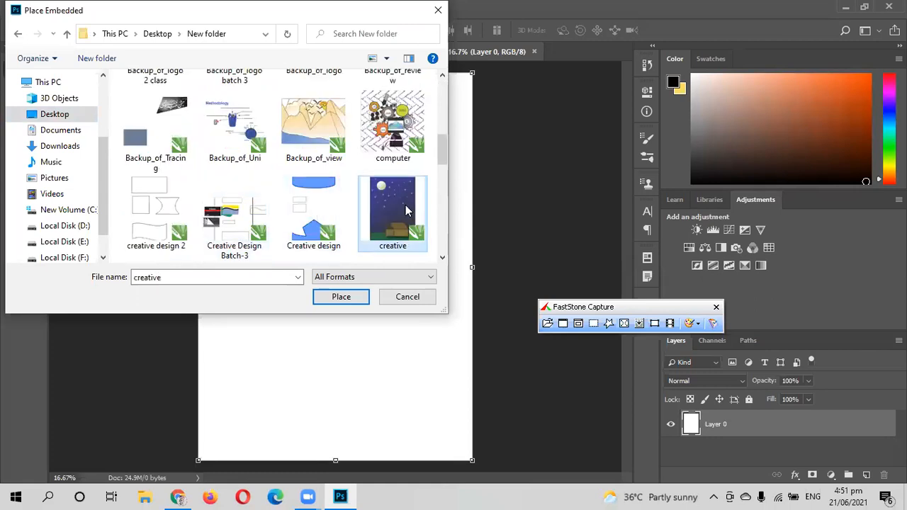
scroll(245, 200, down, 1)
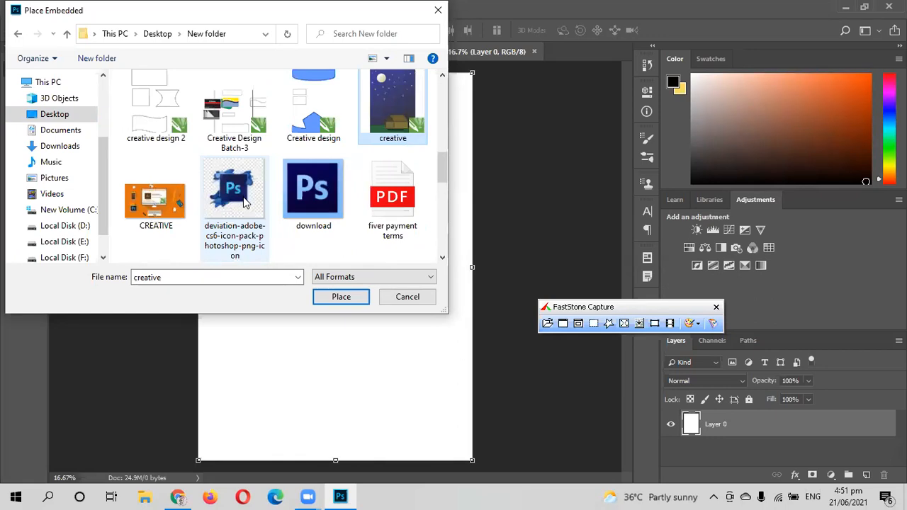
scroll(244, 201, down, 2)
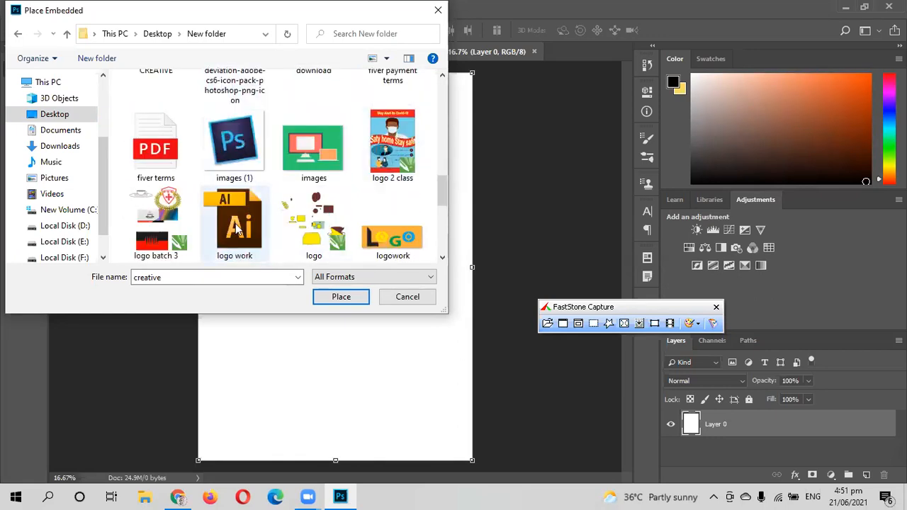
scroll(281, 153, down, 1)
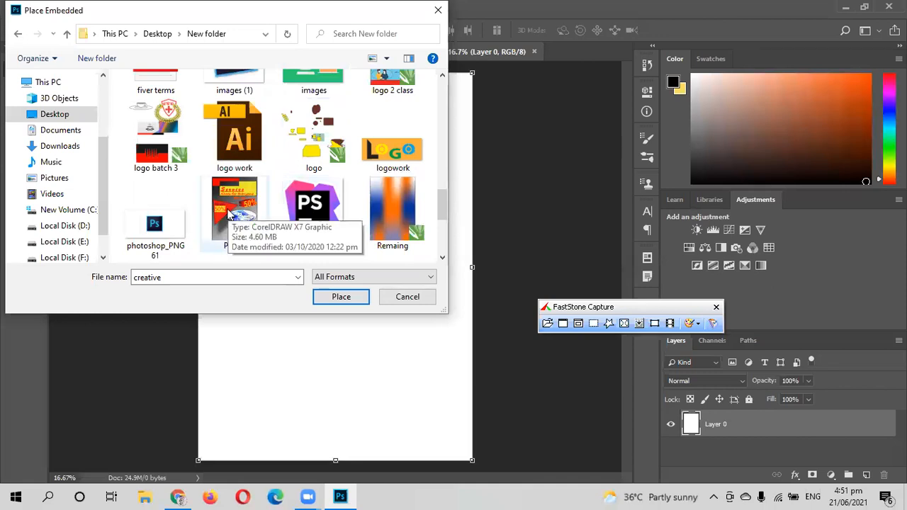
scroll(307, 214, down, 1)
scroll(307, 214, down, 1)
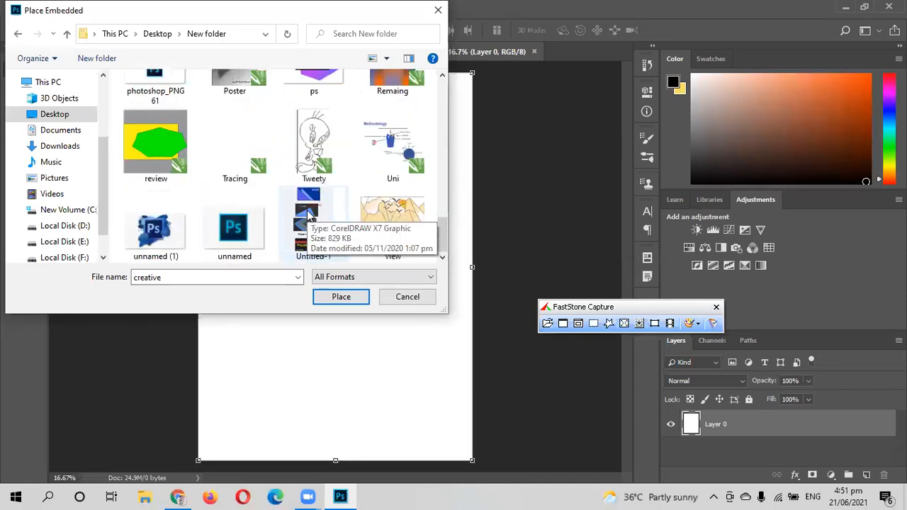
Step: Find the orange desk illustration 1be034b5cb17109454f6fc44fb6bd2f0 in New folder and place it as an embedded image
scroll(235, 225, up, 4)
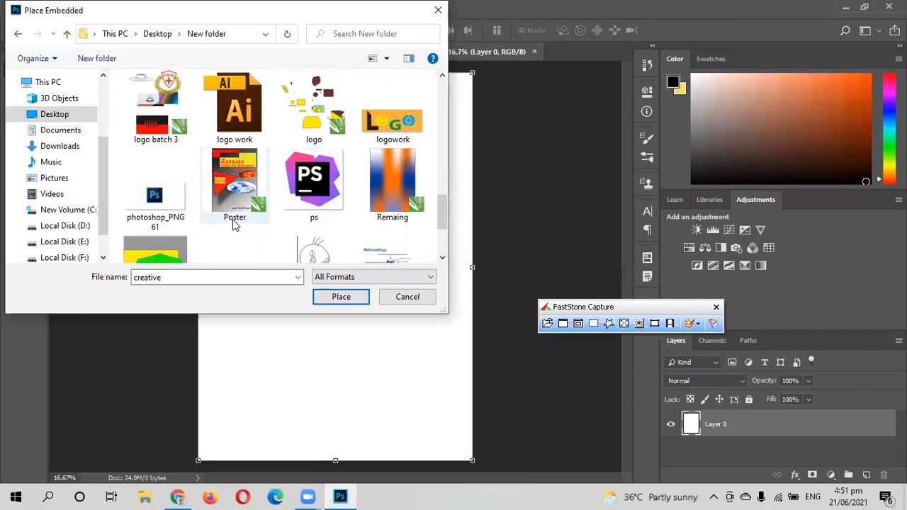
scroll(227, 204, down, 1)
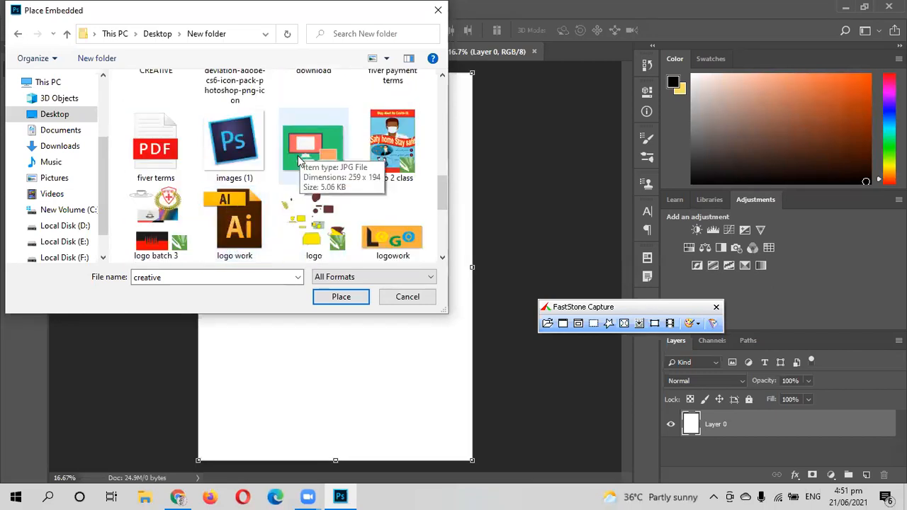
scroll(213, 206, up, 2)
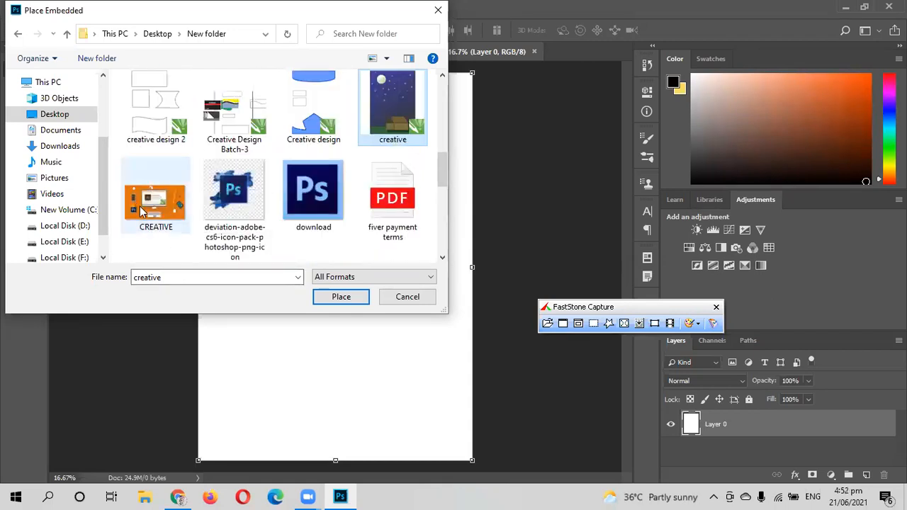
scroll(298, 127, up, 4)
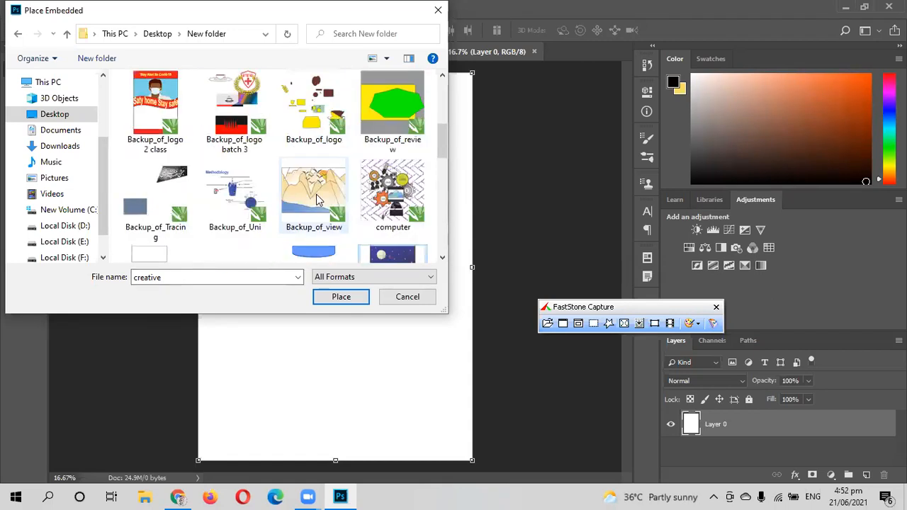
scroll(317, 200, up, 1)
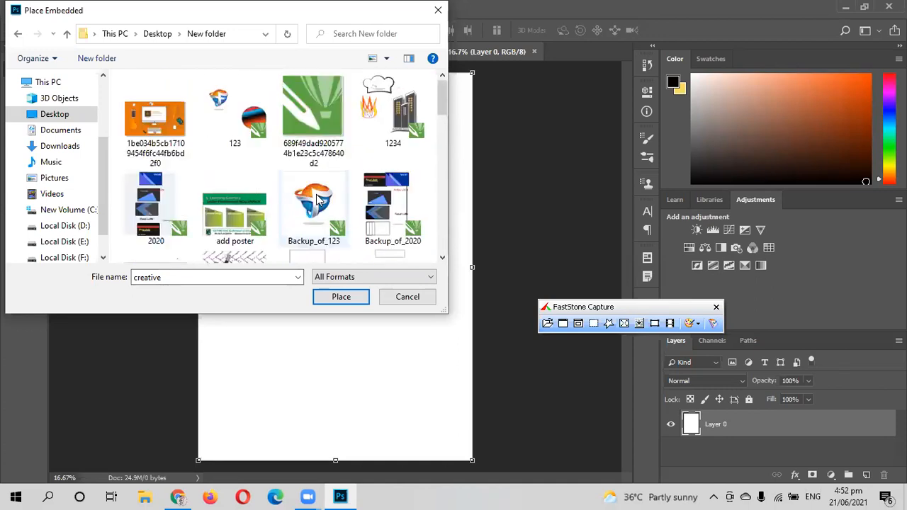
scroll(298, 187, down, 2)
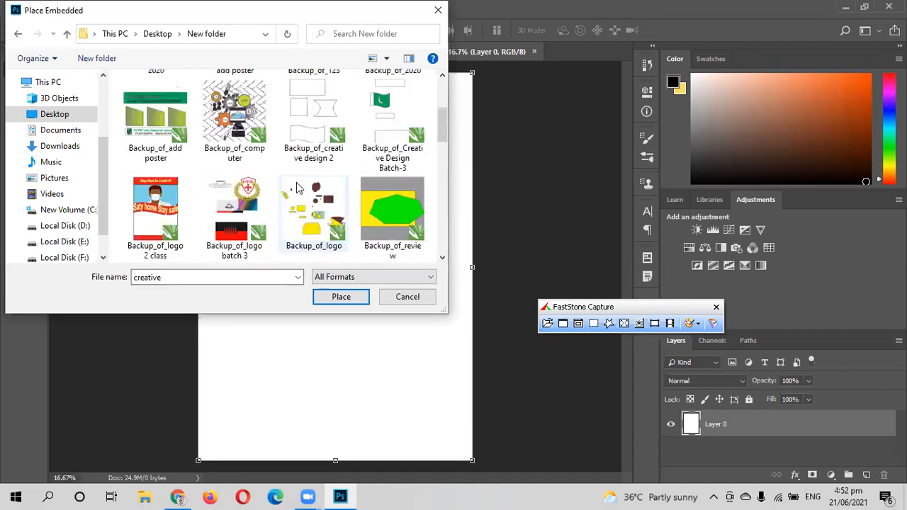
scroll(298, 187, up, 2)
scroll(194, 166, up, 1)
click(167, 153)
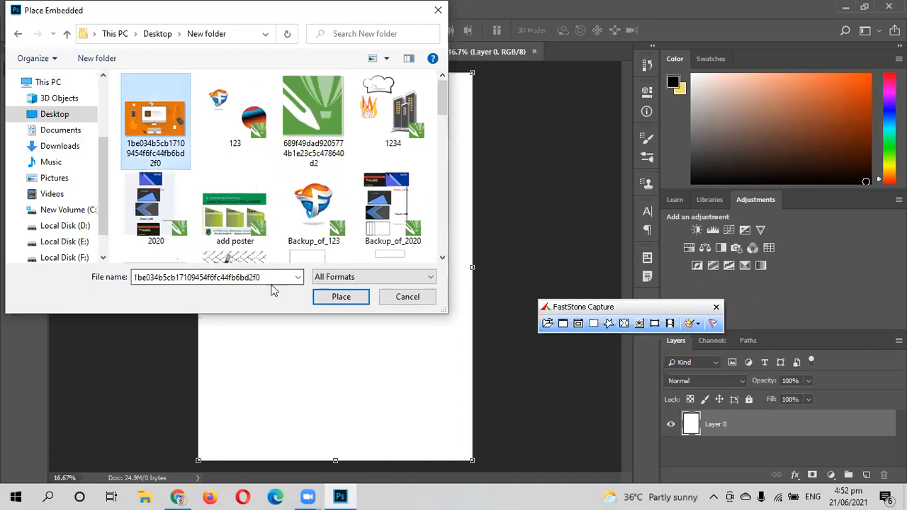
click(332, 297)
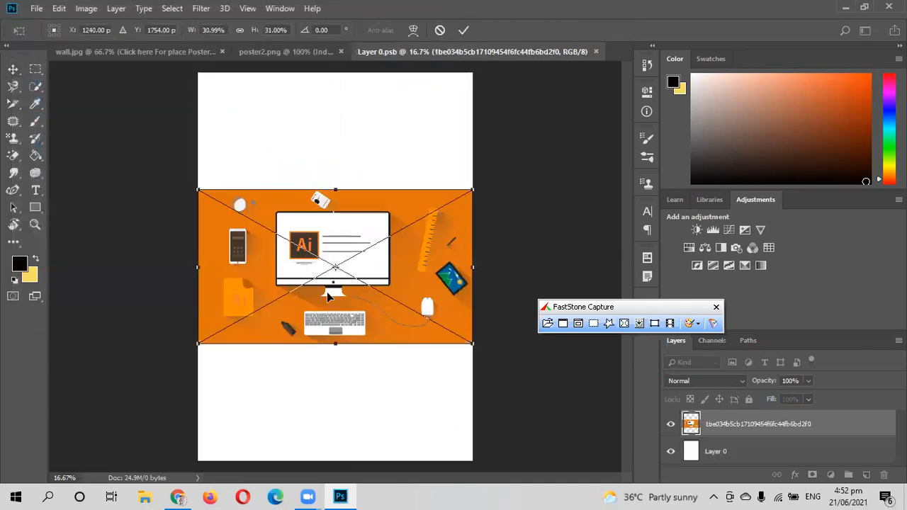
Step: Stretch the placed illustration vertically to both the upper and lower canvas edges so it fills the page, and commit the placement
drag(333, 190, 335, 72)
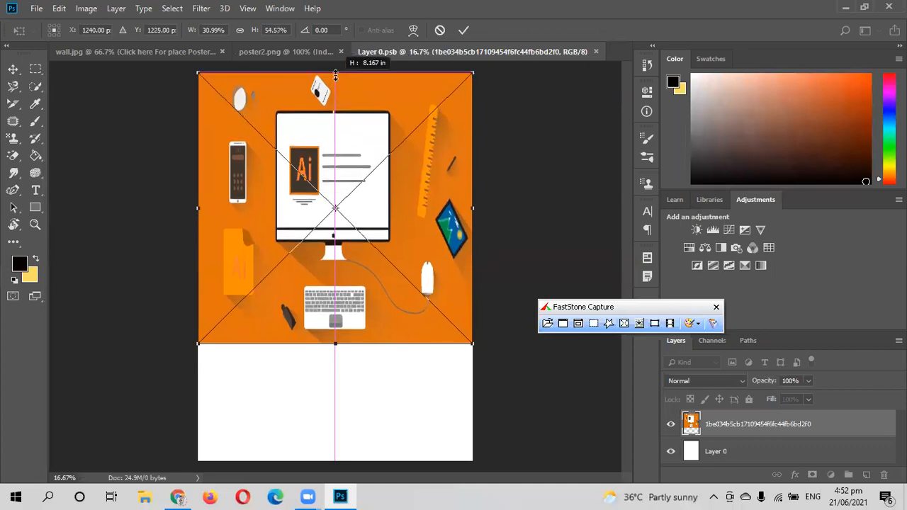
drag(335, 344, 334, 424)
drag(334, 424, 335, 425)
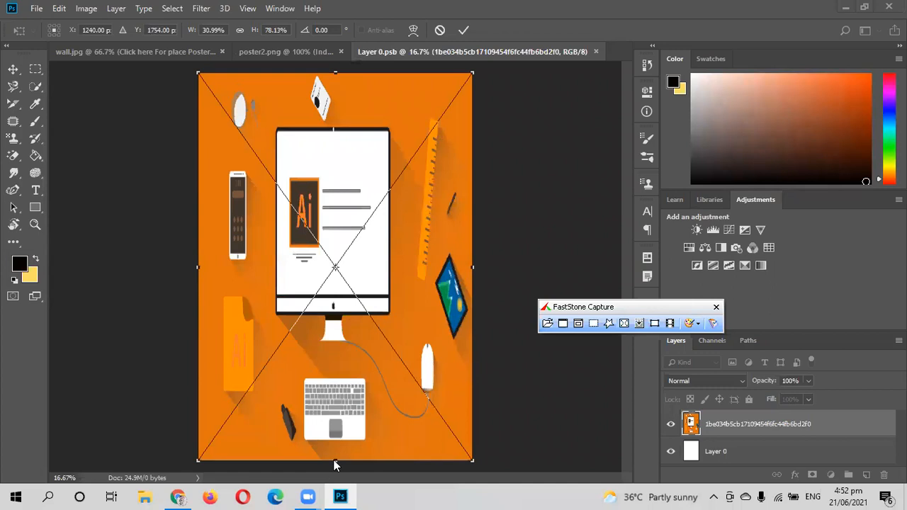
drag(336, 460, 334, 460)
click(464, 32)
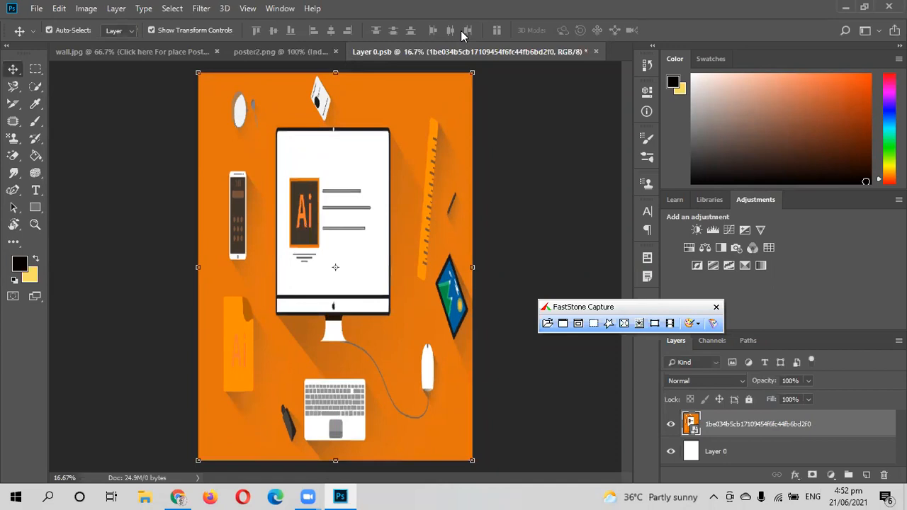
Step: Save the smart object's contents, return to the wall.jpg mockup and deselect the poster layer
key(ctrl+s)
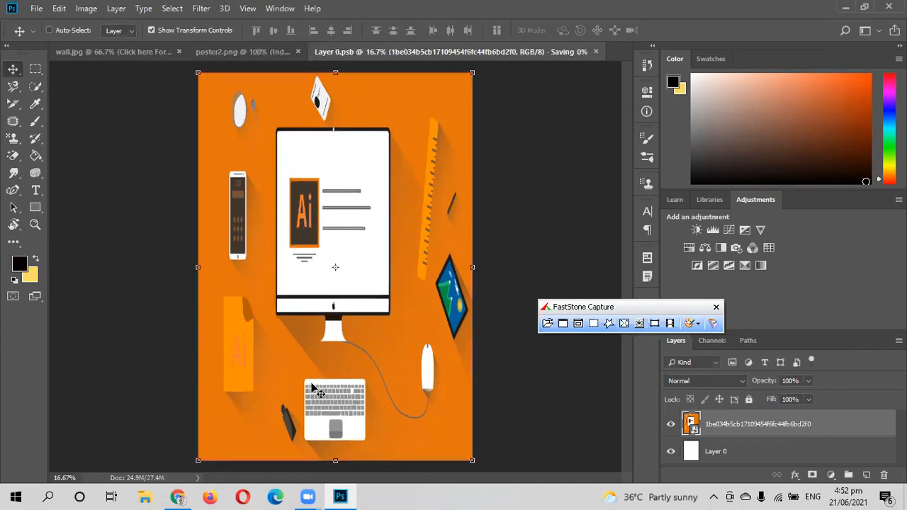
click(84, 49)
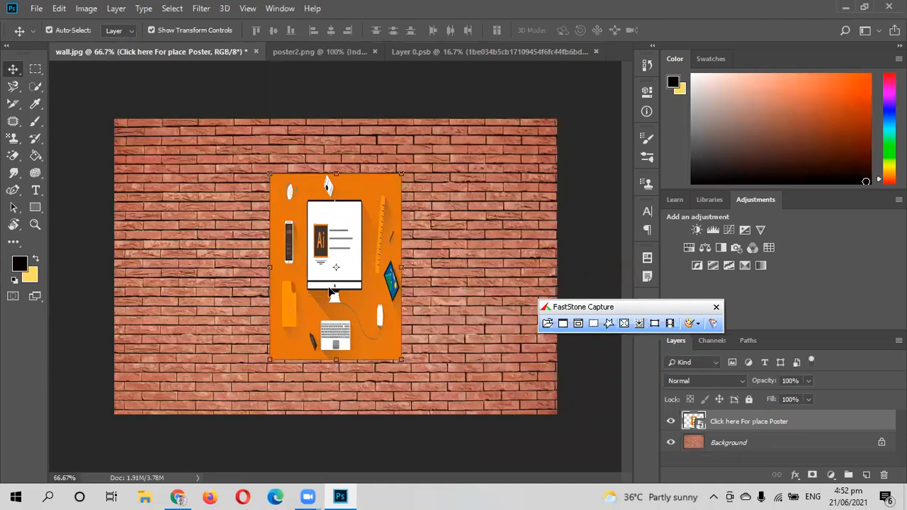
click(169, 280)
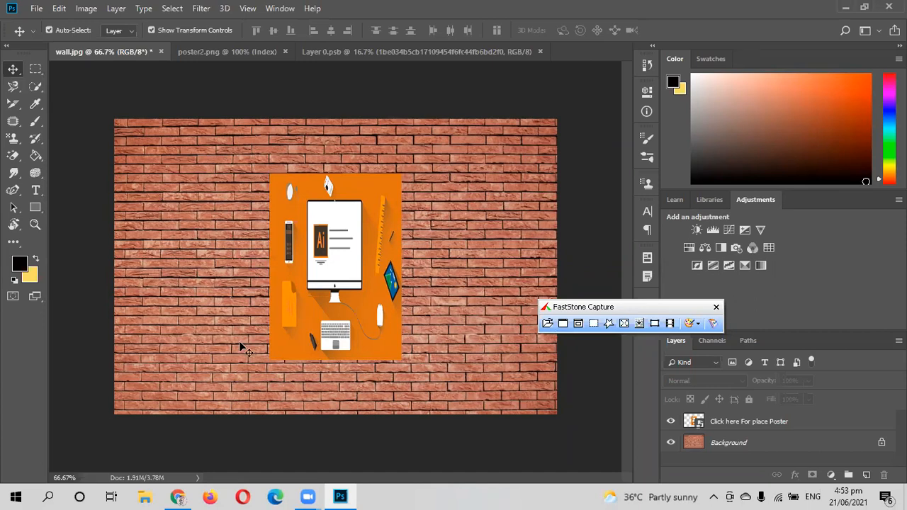
Step: Switch to Chrome, replace the Unsplash brick photo tab with a new one and search Google for "khana kaba"
click(177, 497)
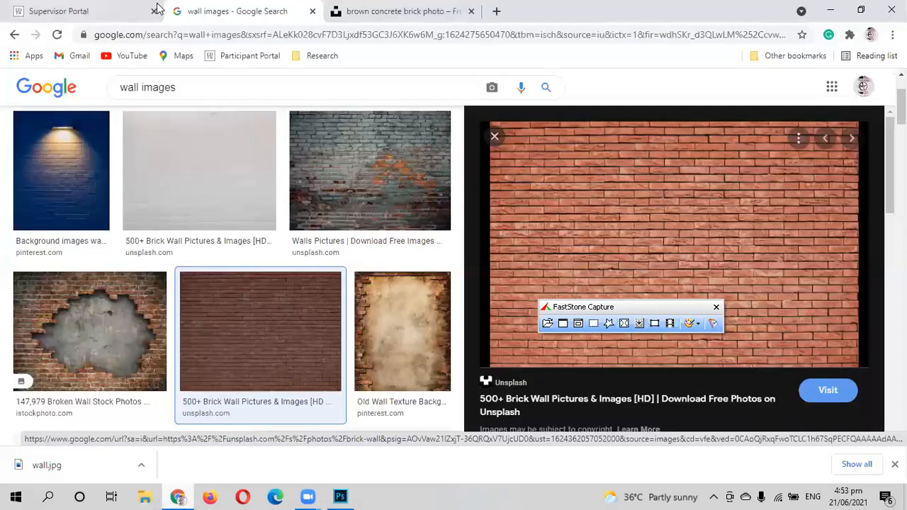
click(394, 8)
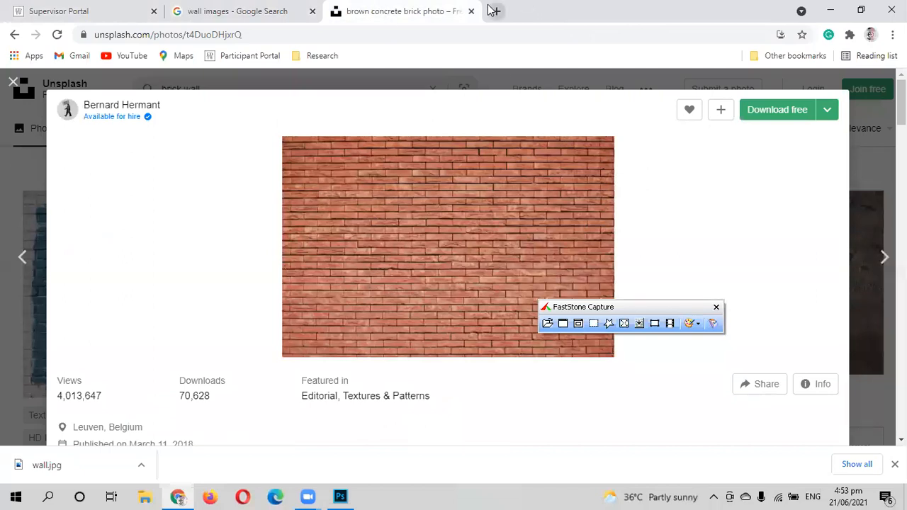
click(496, 11)
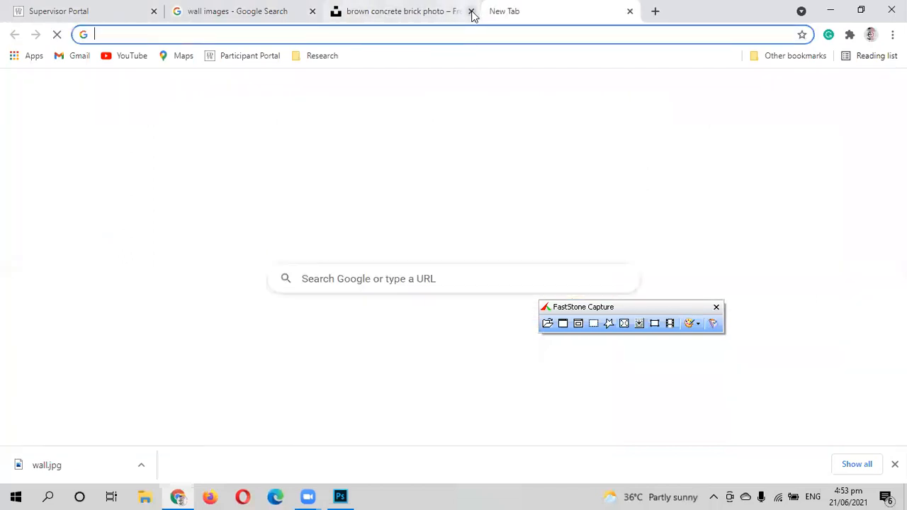
click(352, 279)
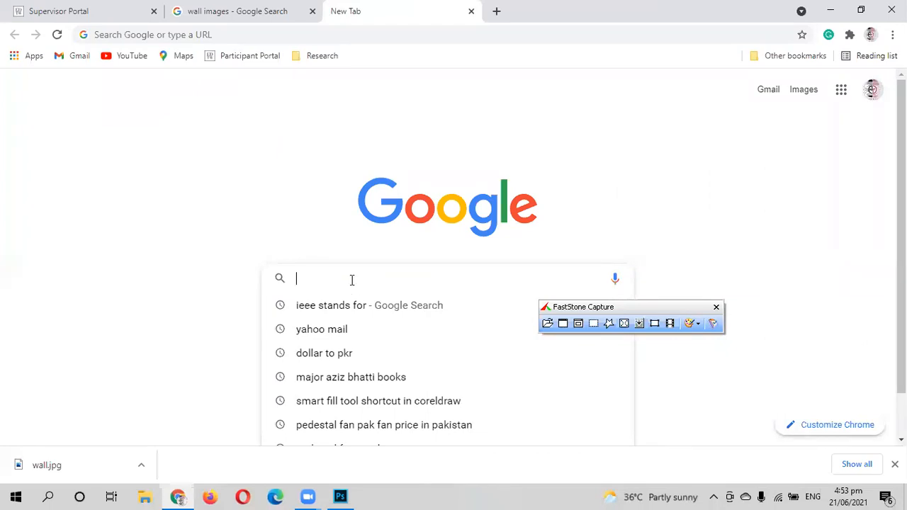
text(khana)
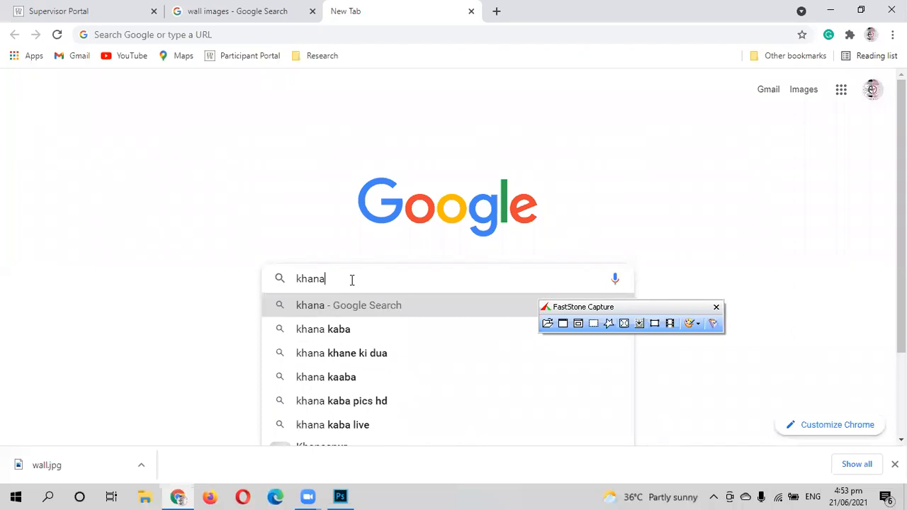
key(Down)
key(Return)
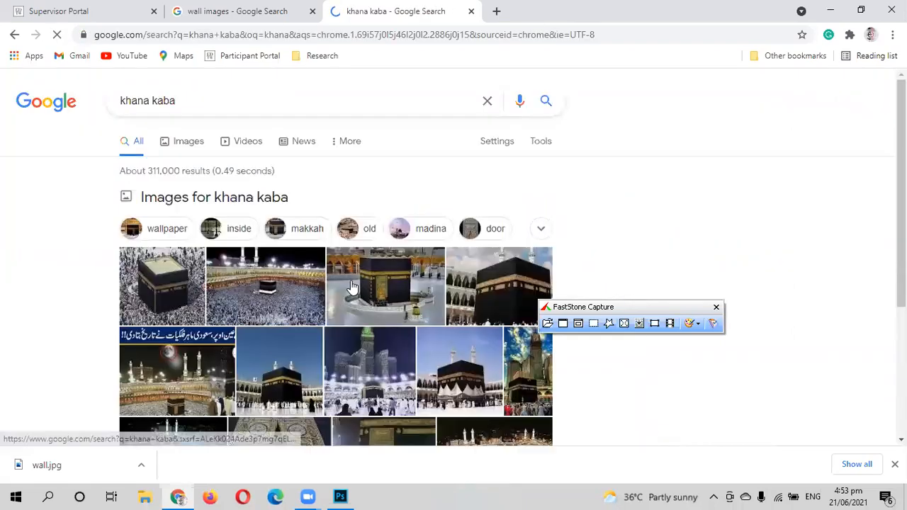
Step: Open the crowded night view from the khana kaba image results and look through the other pictures found
scroll(286, 324, down, 2)
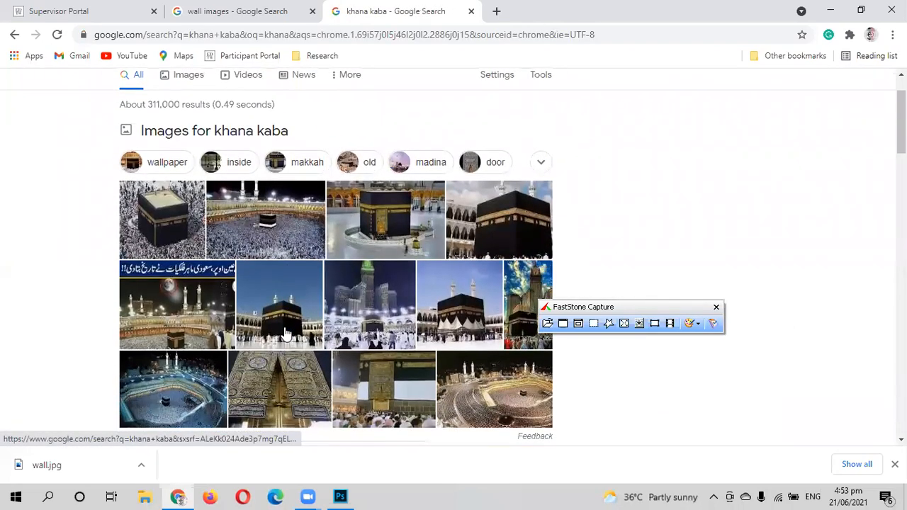
click(494, 340)
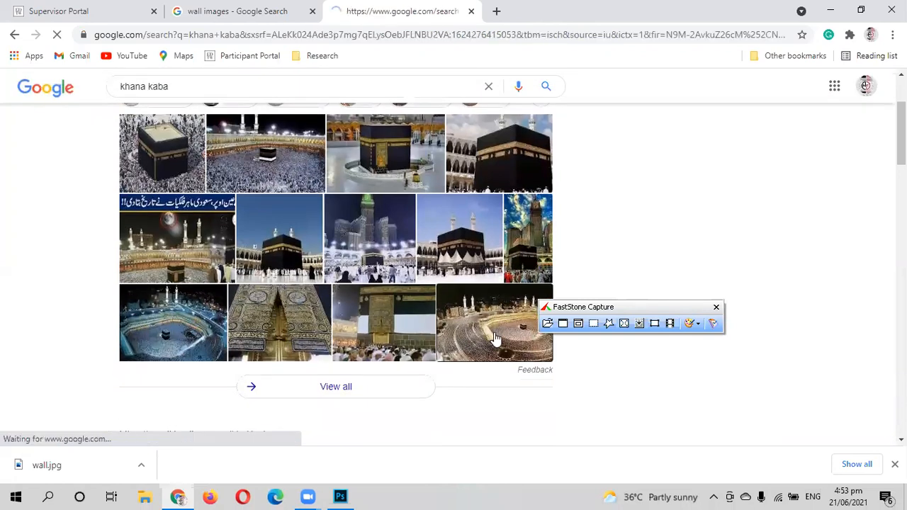
click(89, 294)
click(89, 296)
click(102, 197)
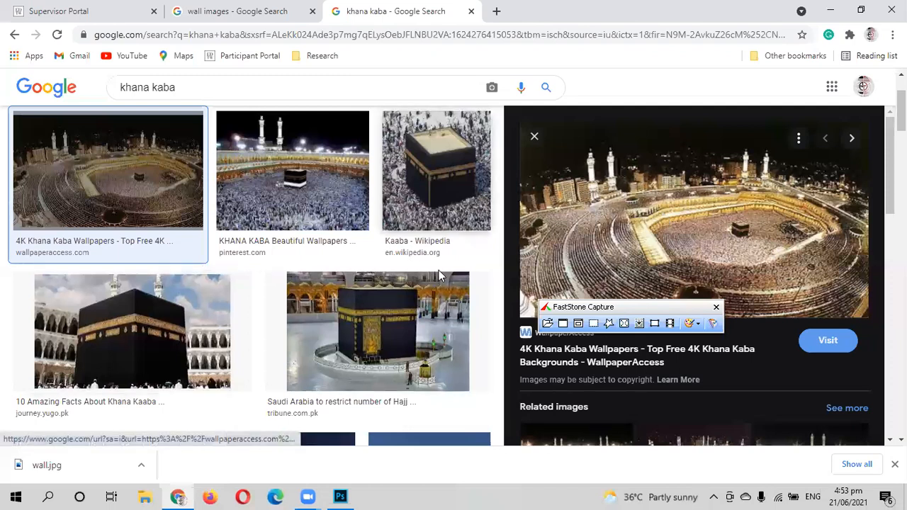
scroll(606, 273, up, 2)
scroll(606, 273, down, 4)
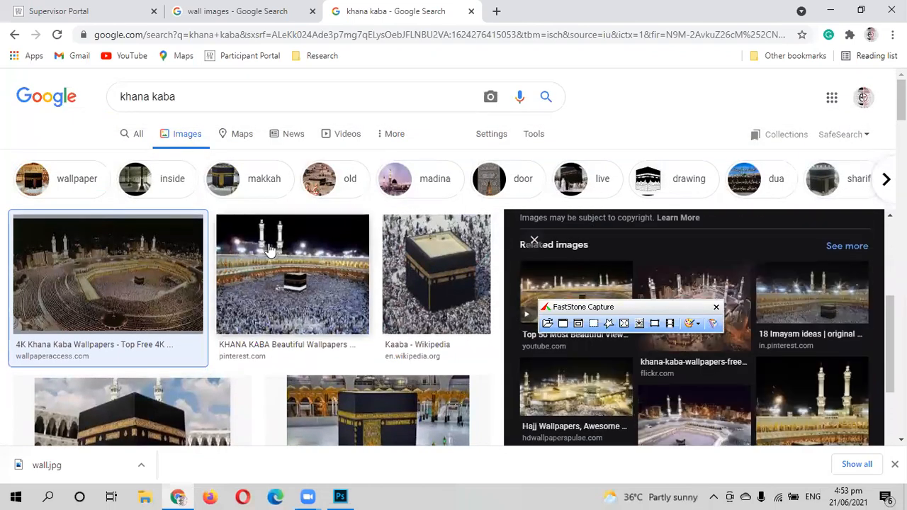
scroll(601, 349, up, 4)
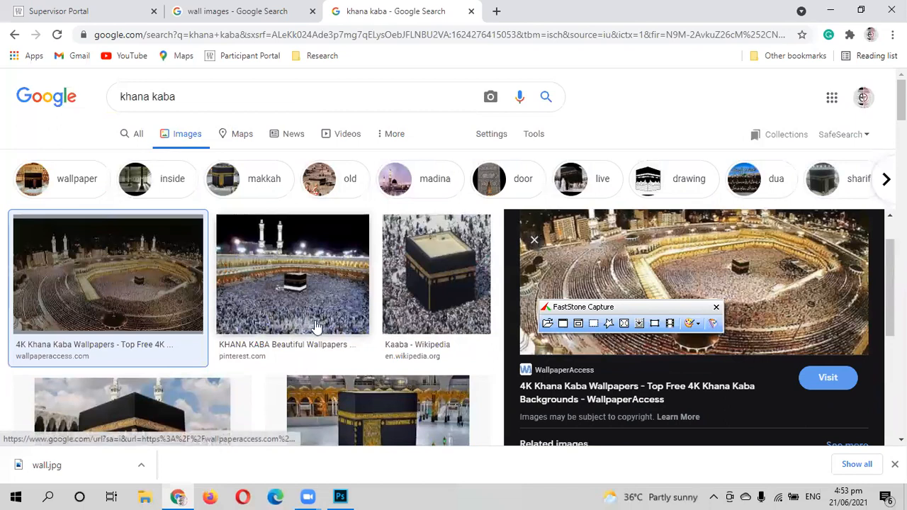
scroll(305, 333, down, 4)
scroll(334, 370, down, 7)
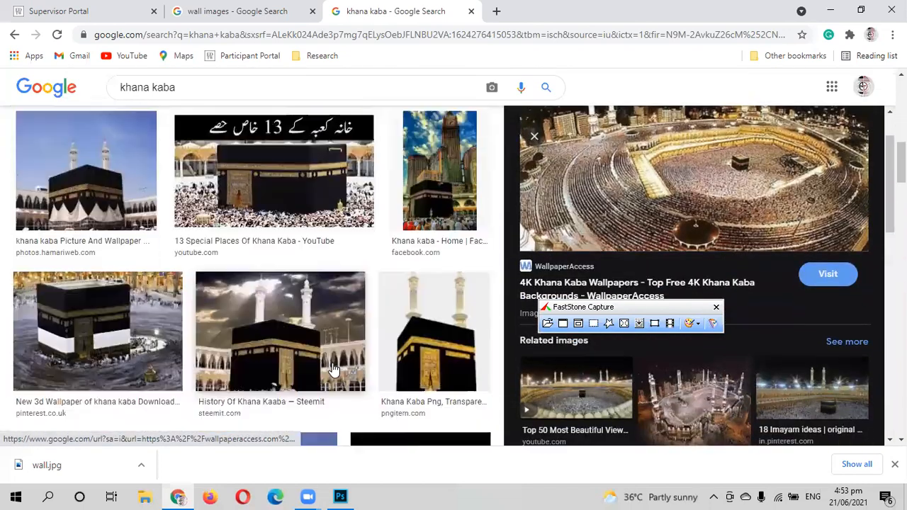
scroll(333, 370, up, 2)
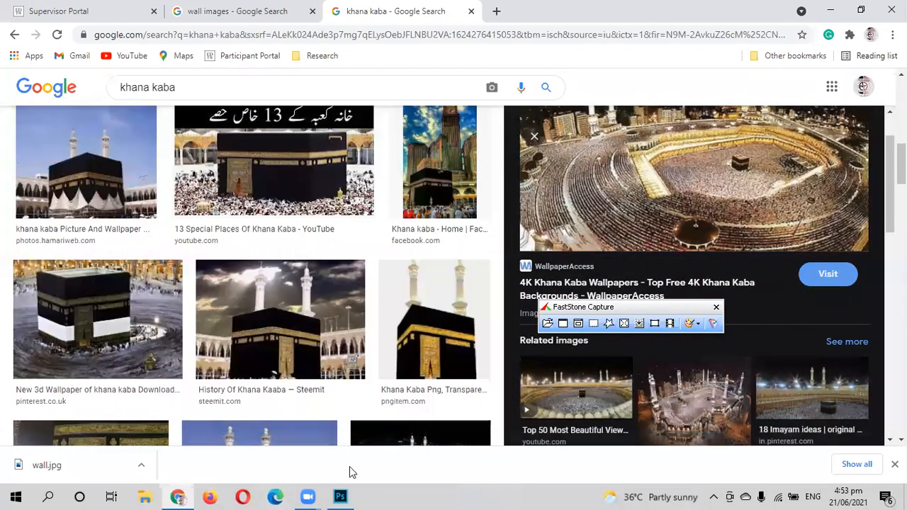
Step: Switch back to Photoshop and skew the poster on the brick wall by shifting its upper-right and lower-left corners inward
click(342, 496)
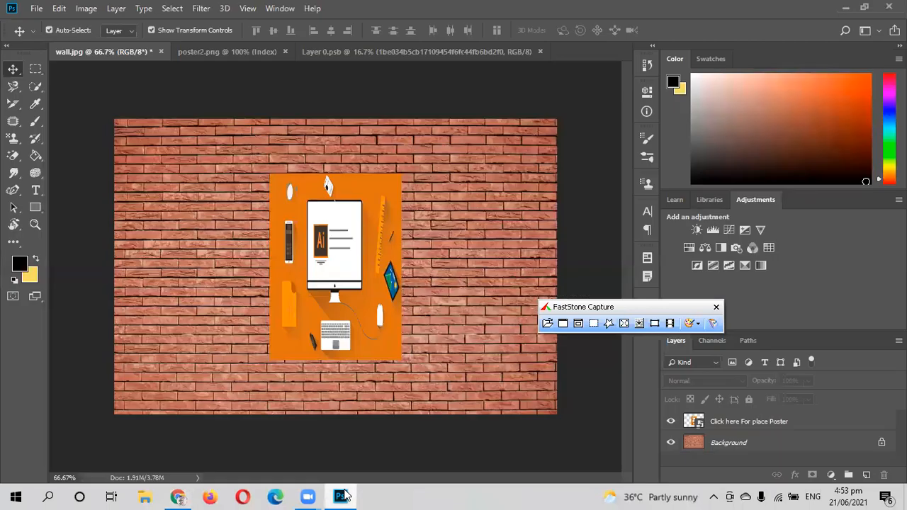
click(334, 301)
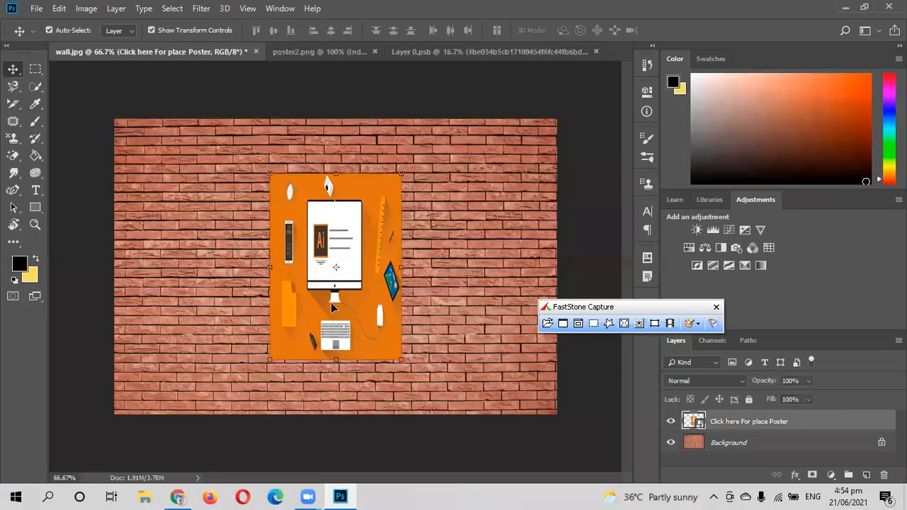
key(ctrl+t)
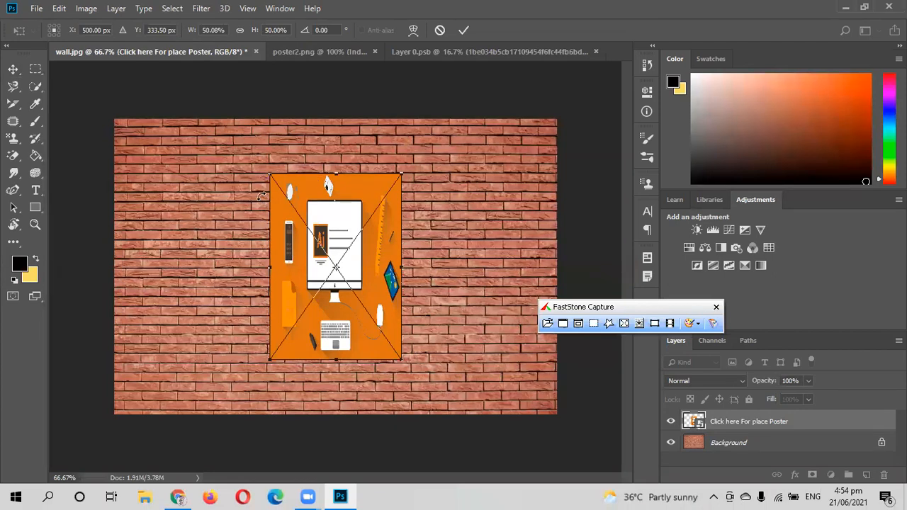
right_click(328, 218)
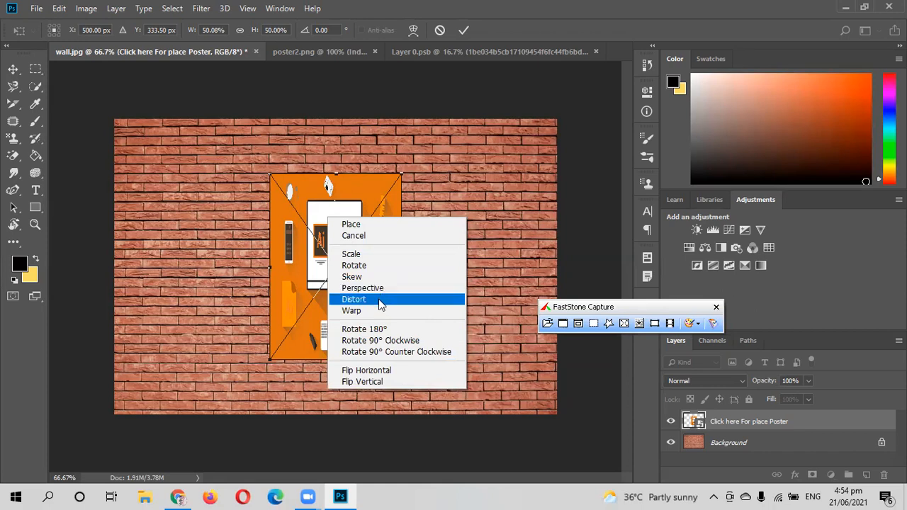
click(387, 278)
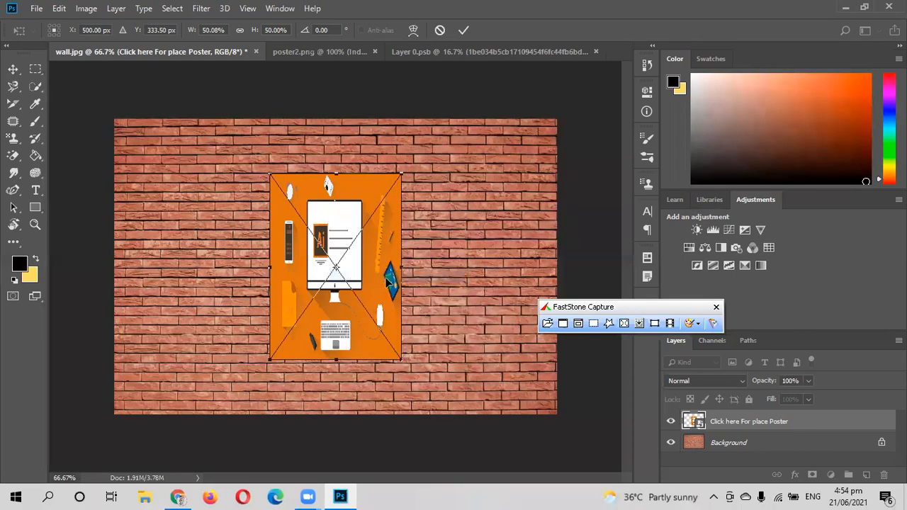
drag(403, 177, 356, 175)
drag(271, 366, 317, 397)
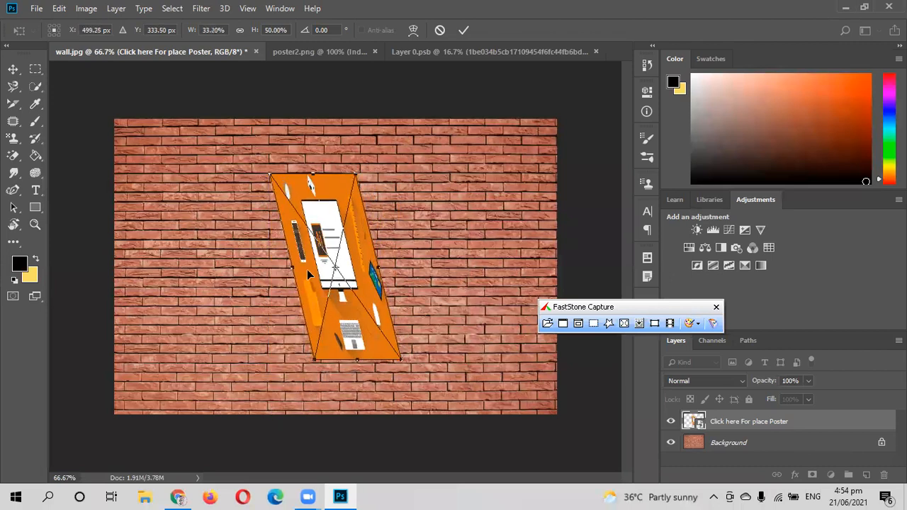
Step: Adjust the skewed poster's upper-left, lower-right and lower-left corners to give it an angled view, and apply the transform
mouse_move(271, 178)
mouse_down()
mouse_move(272, 210)
mouse_move(270, 161)
mouse_up()
drag(402, 360, 388, 343)
drag(316, 366, 324, 357)
drag(269, 164, 275, 171)
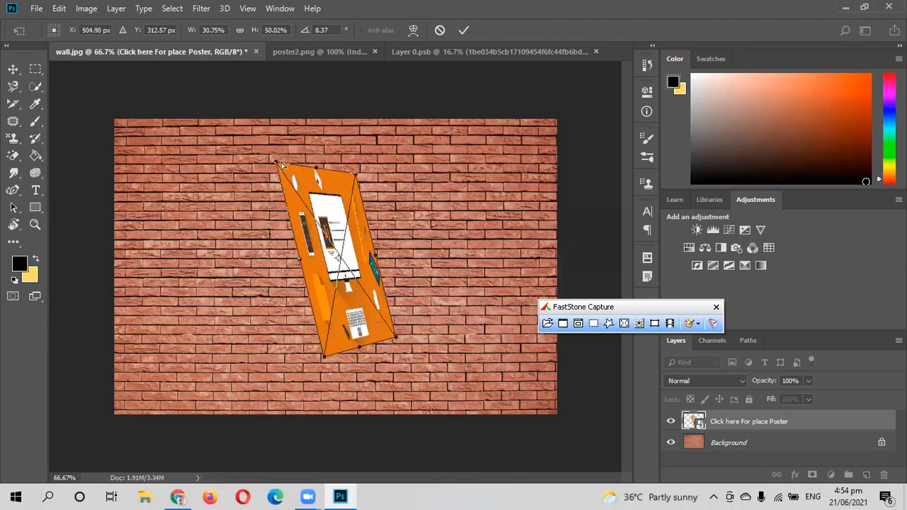
click(463, 30)
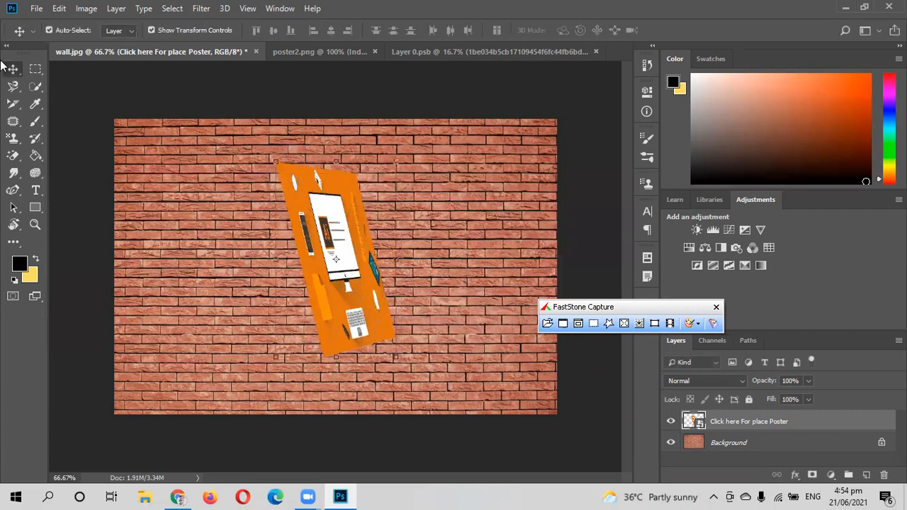
Step: Move the skewed poster toward the lower-left part of the brick wall
drag(325, 268, 190, 302)
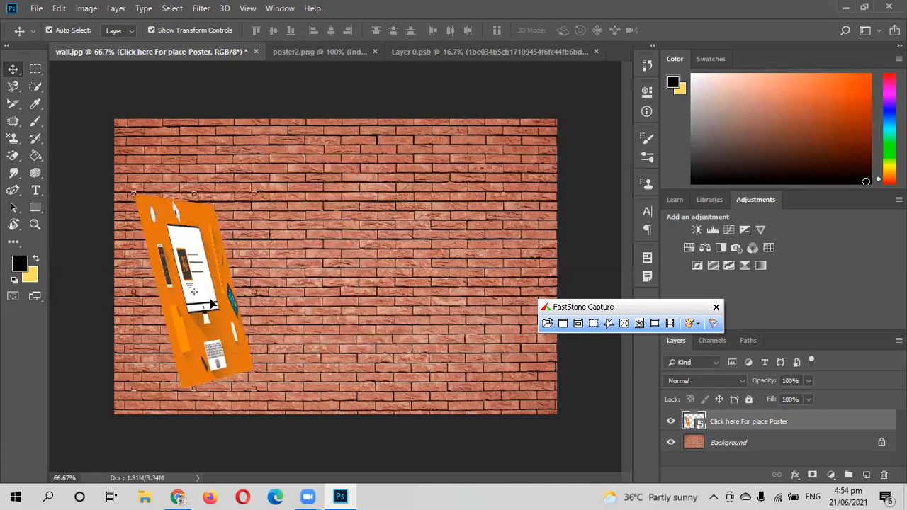
click(284, 251)
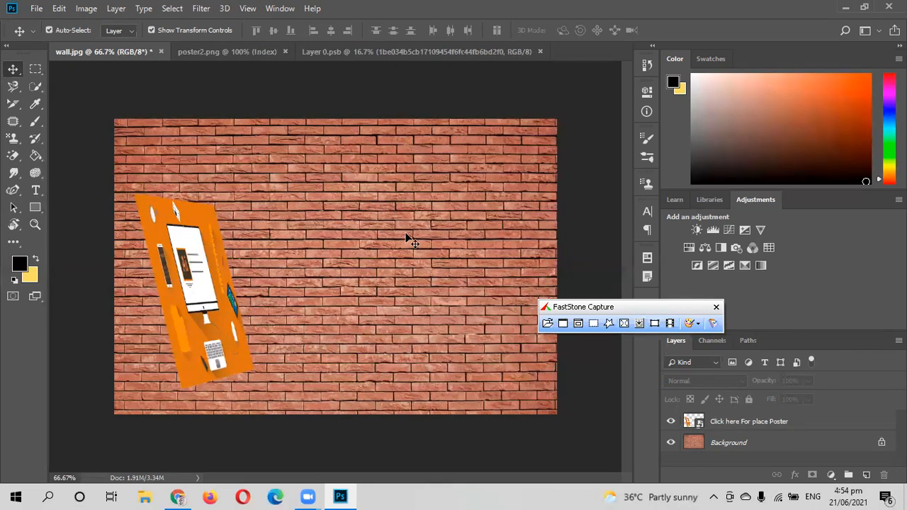
click(209, 289)
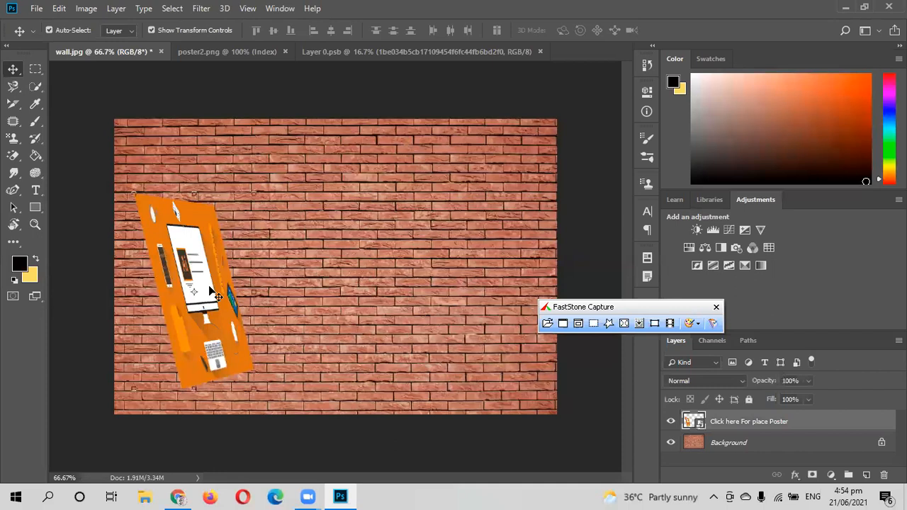
Step: Undo the poster's move and its skew, stepping back to the upright, undistorted poster
key(ctrl+z)
key(ctrl+shift+z)
key(ctrl+z)
key(ctrl+shift+z)
key(ctrl+z)
key(ctrl+shift+z)
key(ctrl+shift+z)
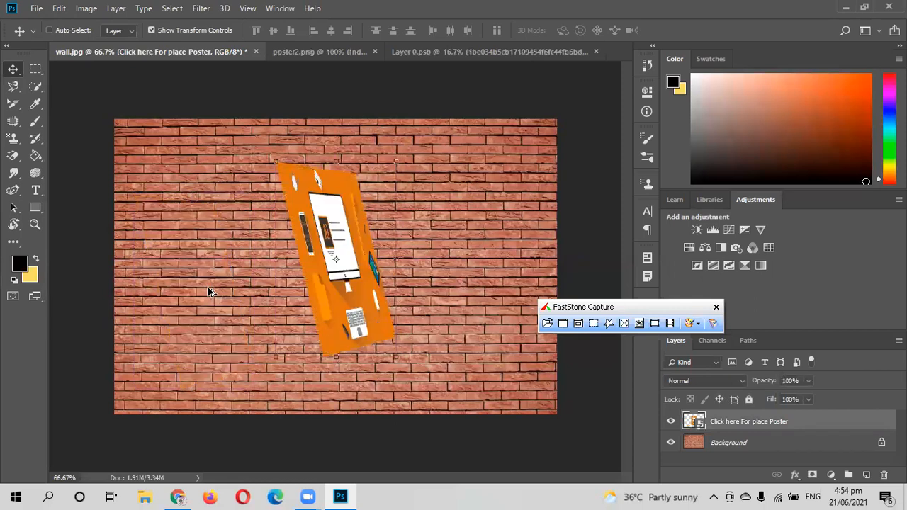
key(ctrl+shift+z)
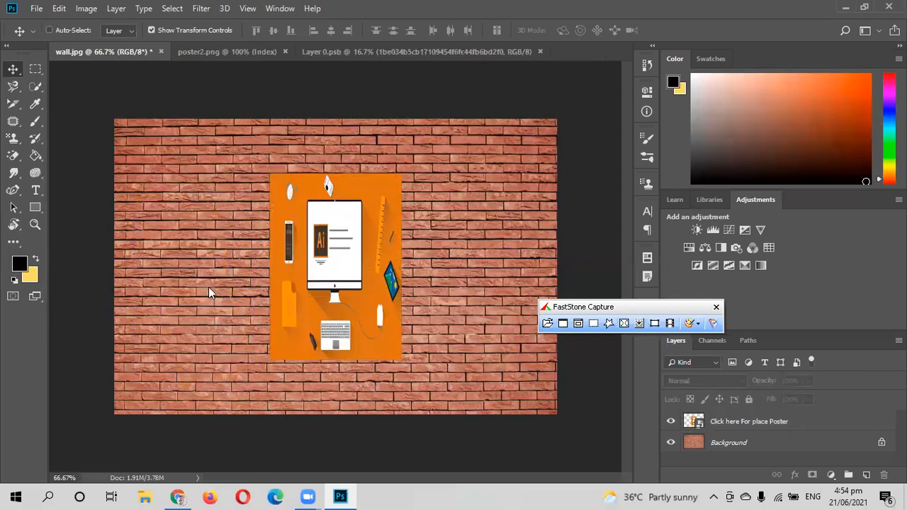
key(ctrl+shift+s)
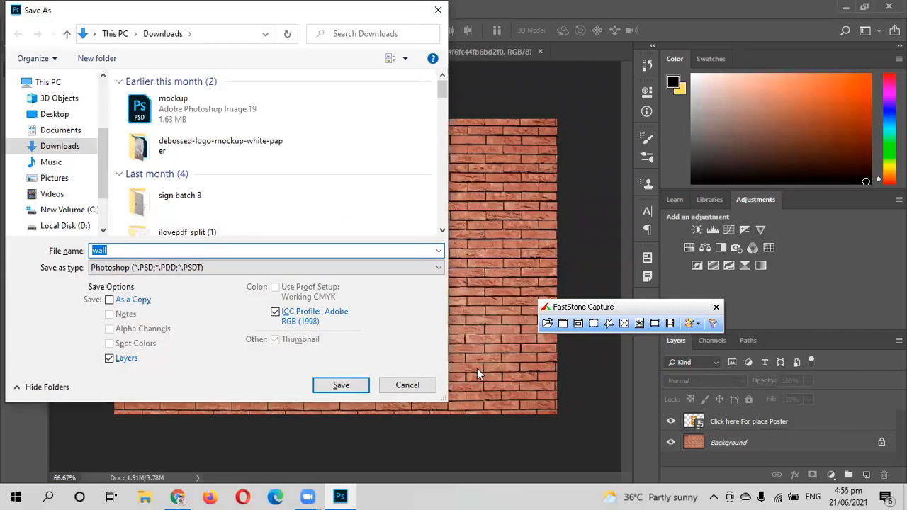
click(411, 385)
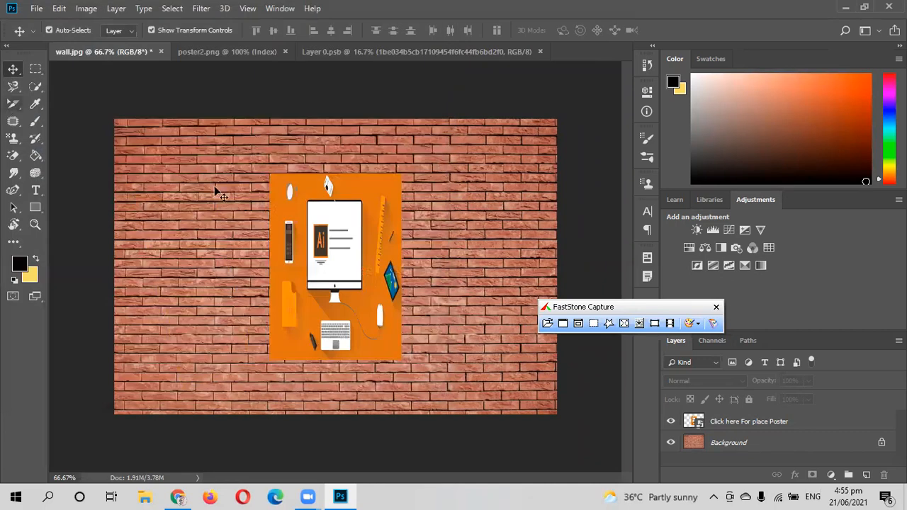
click(35, 9)
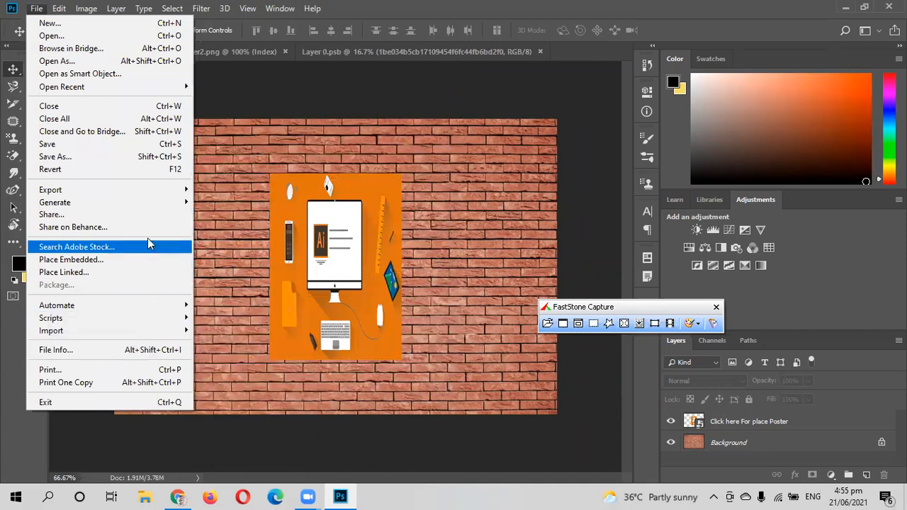
mouse_move(157, 190)
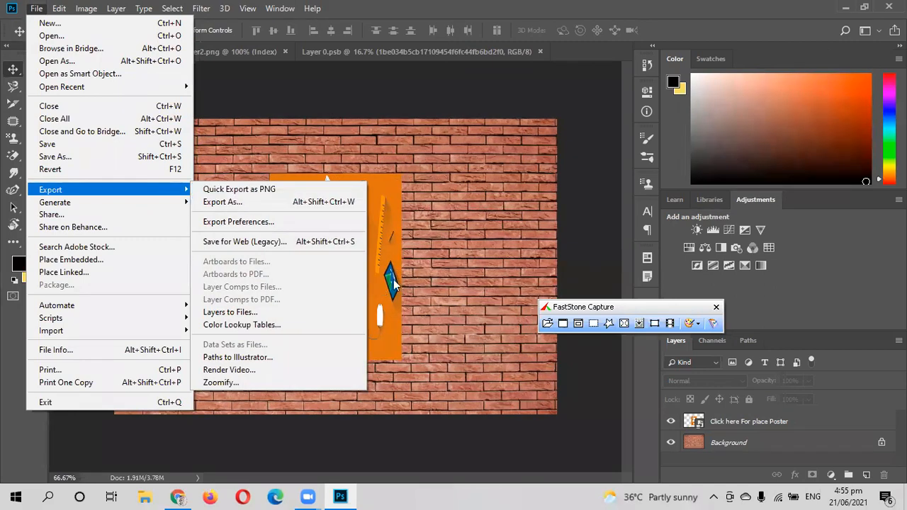
click(409, 296)
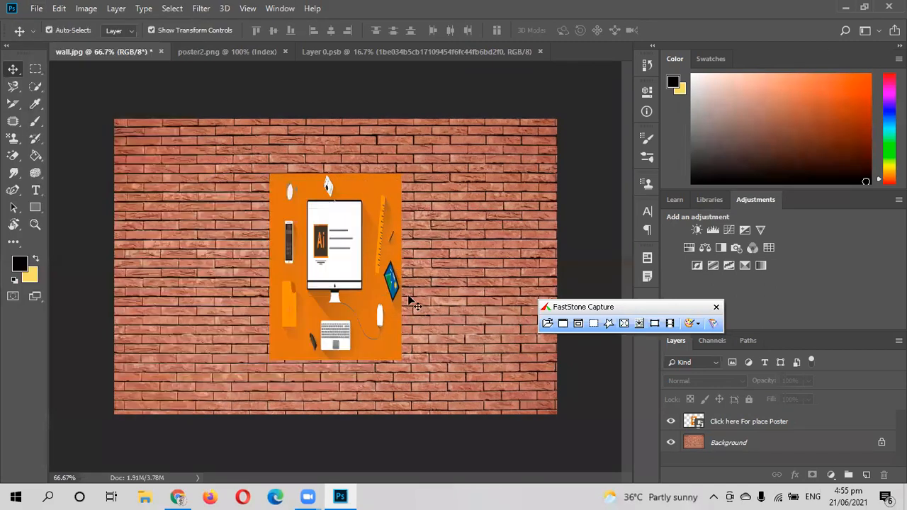
Step: Switch to Chrome and replace the "khana kaba" image search with one for "cine board"
click(179, 496)
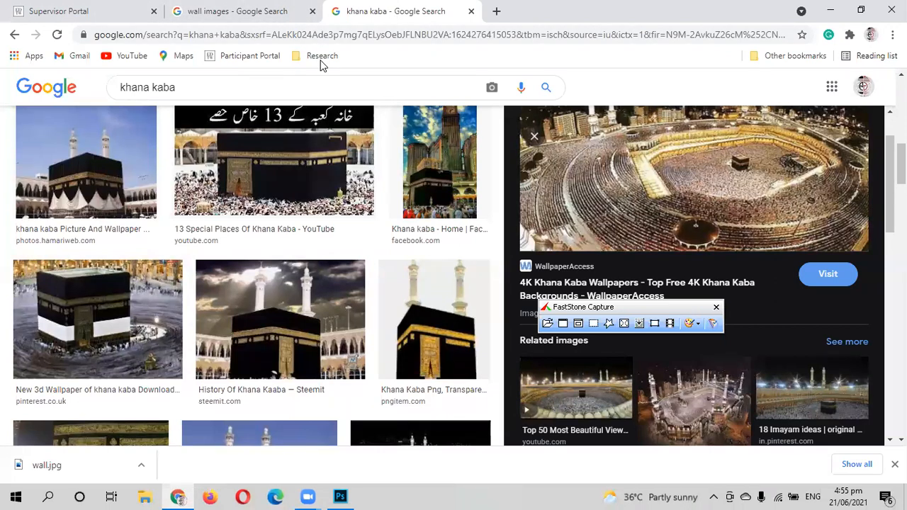
key(alt+Tab)
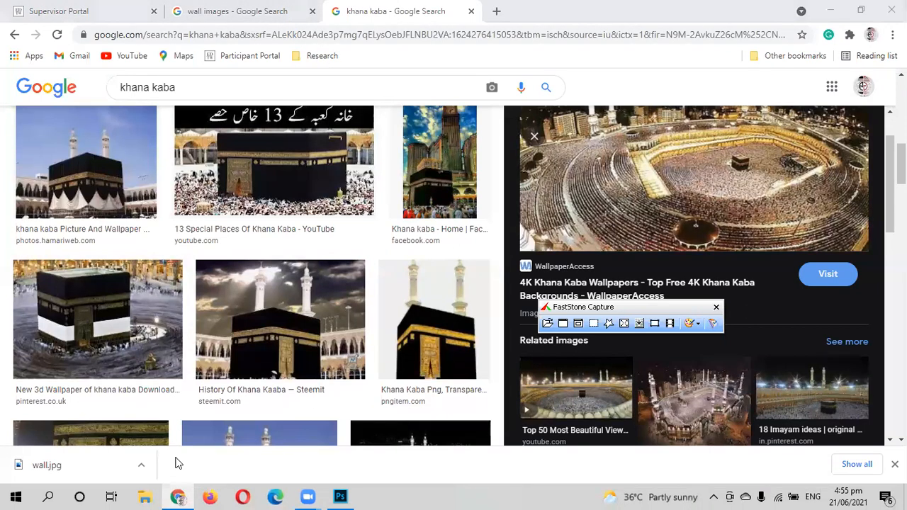
drag(320, 86, 107, 99)
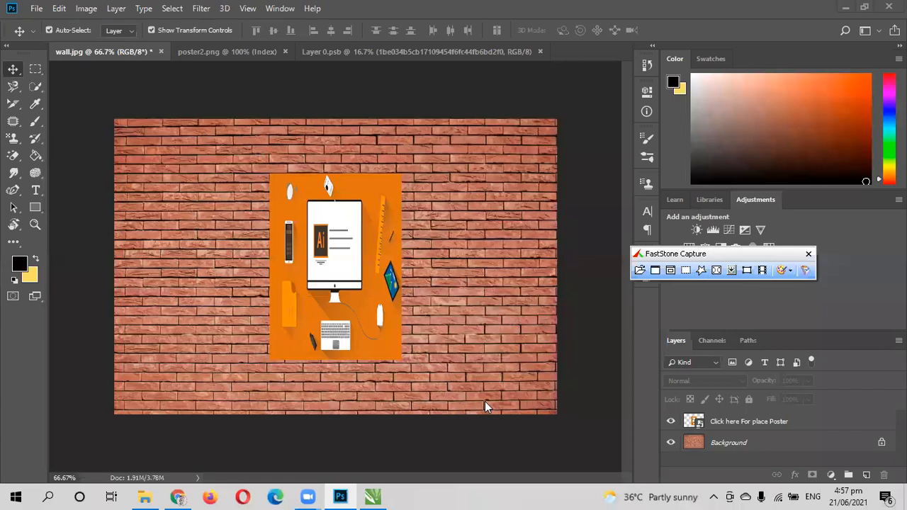
click(177, 496)
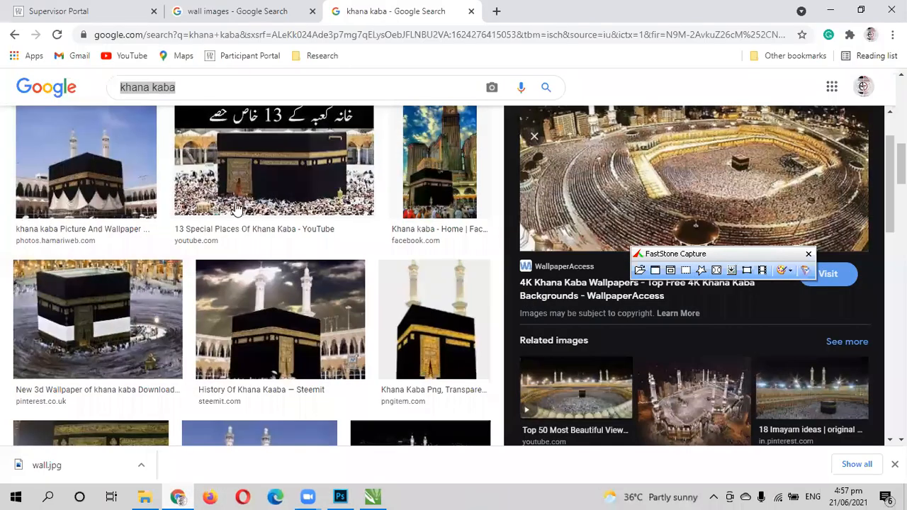
click(198, 92)
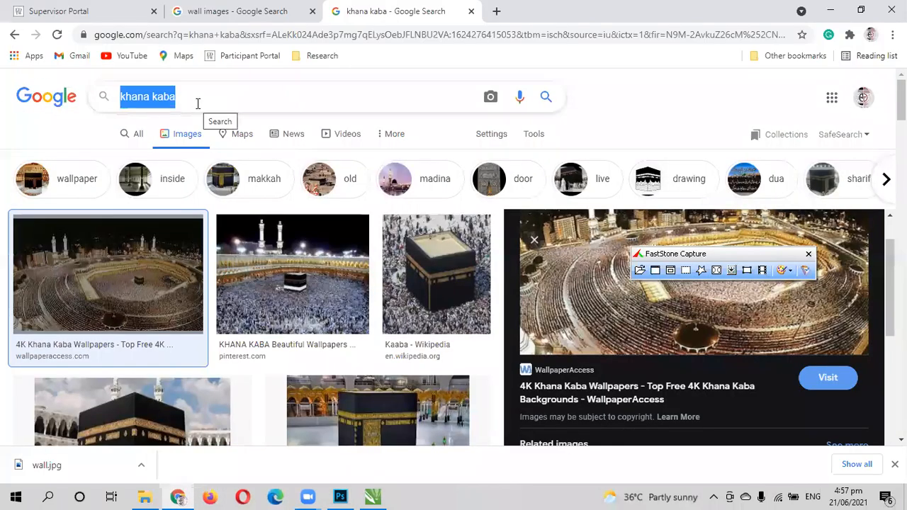
text(cine)
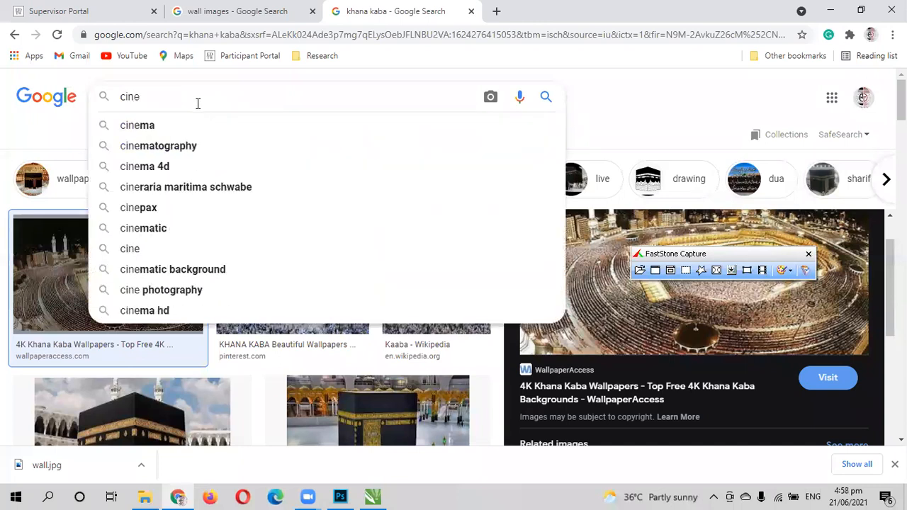
text(b)
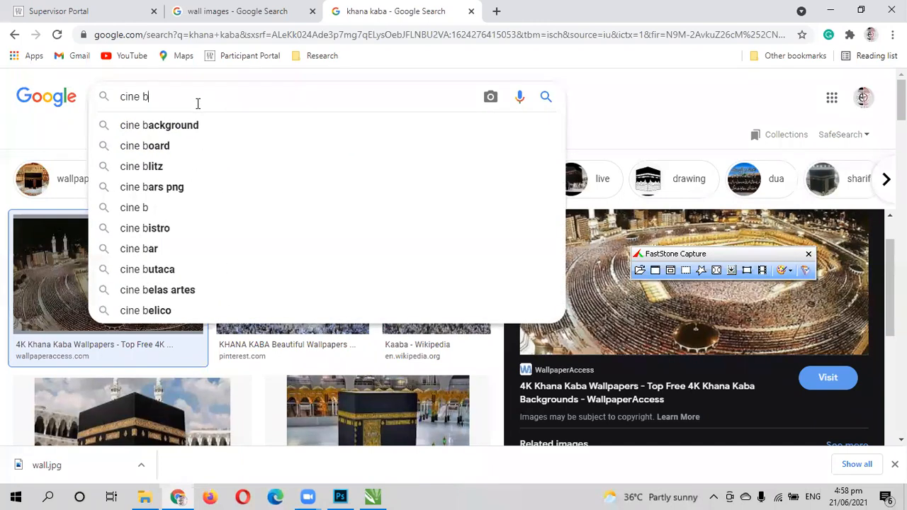
key(Down)
key(Down)
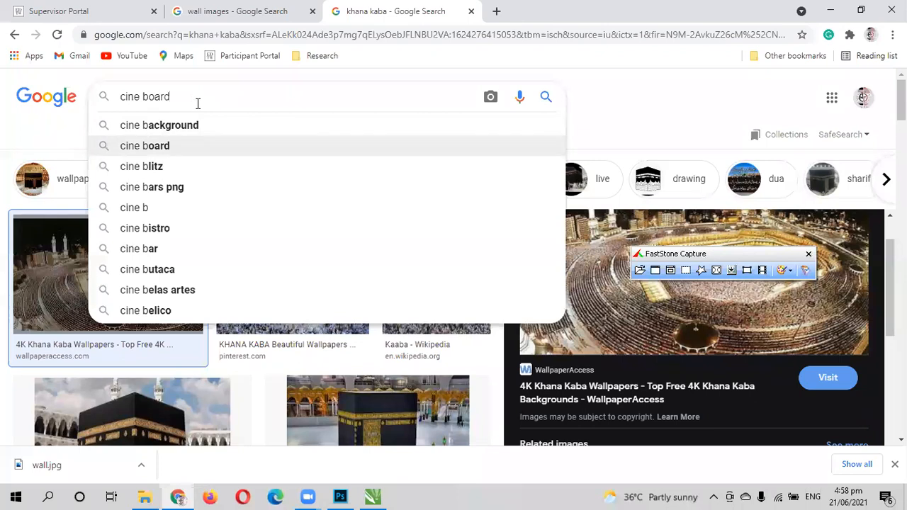
key(Return)
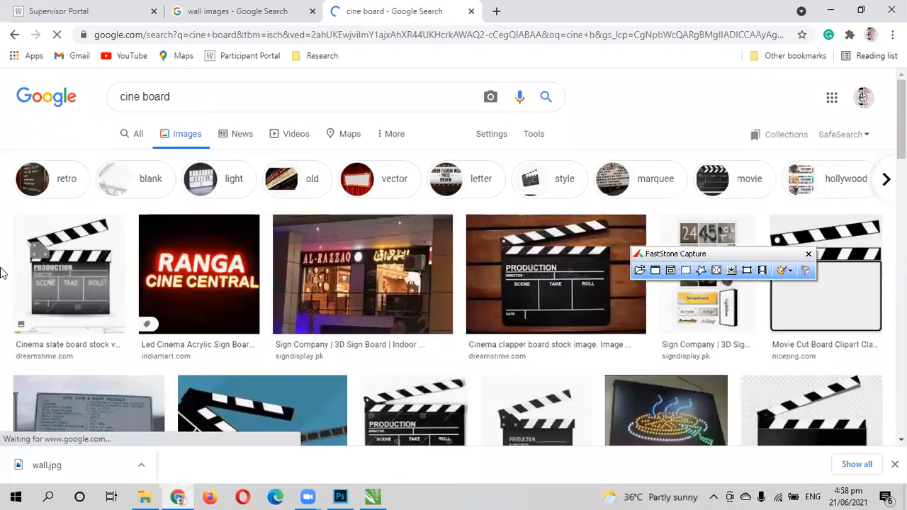
Step: Look through the cine board pictures and run a new image search for "boards"
scroll(240, 309, down, 5)
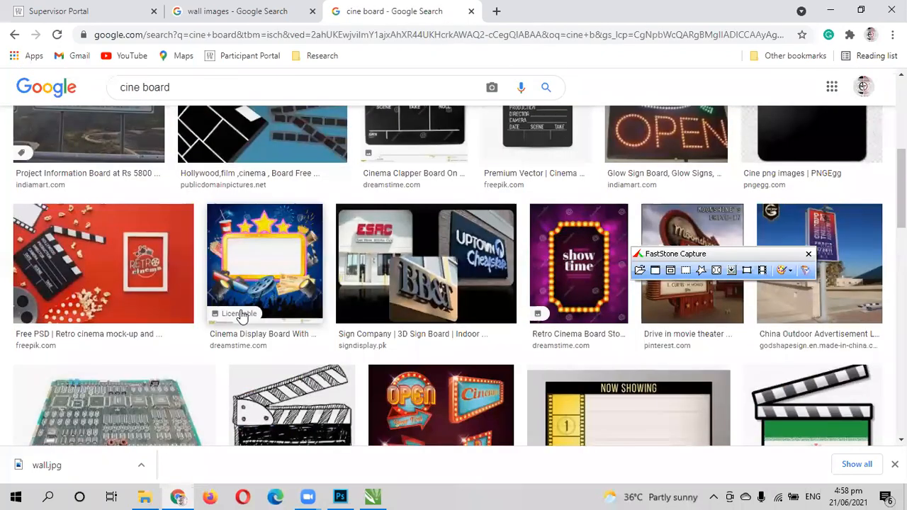
scroll(241, 315, down, 7)
scroll(241, 316, up, 3)
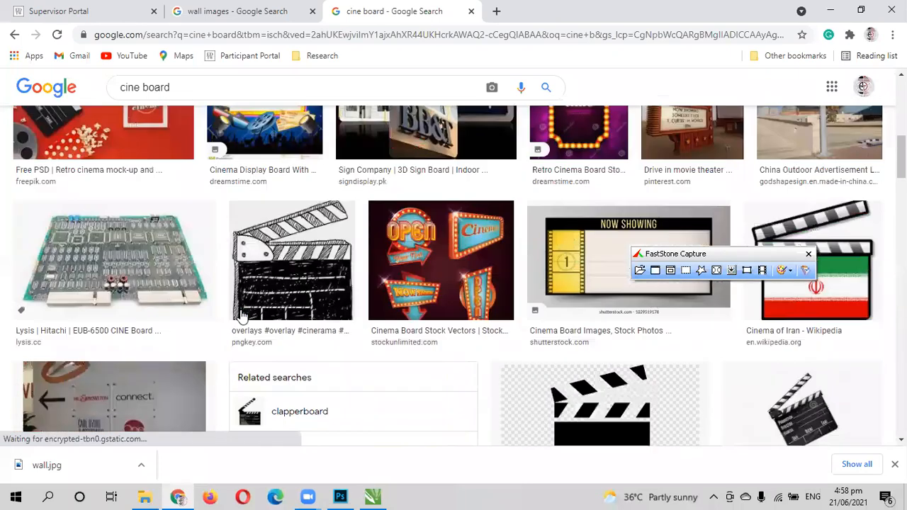
scroll(241, 315, up, 8)
drag(253, 97, 88, 121)
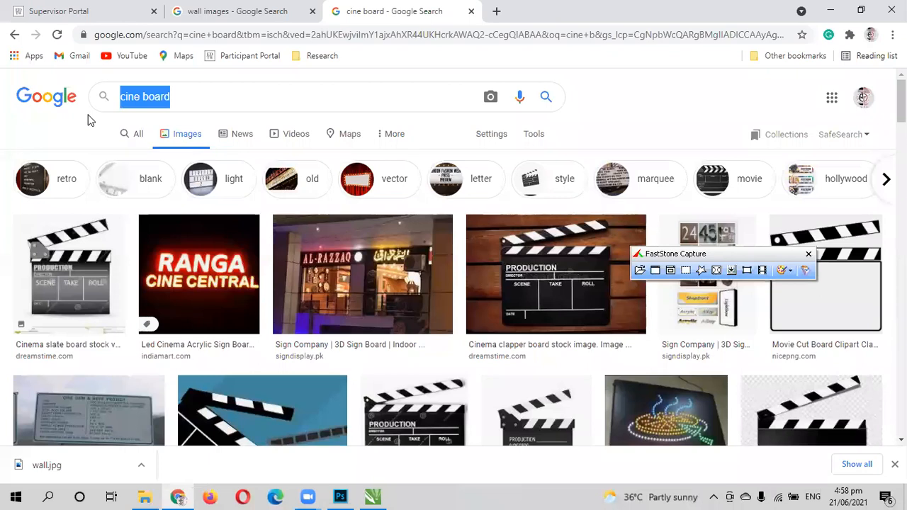
key(Right)
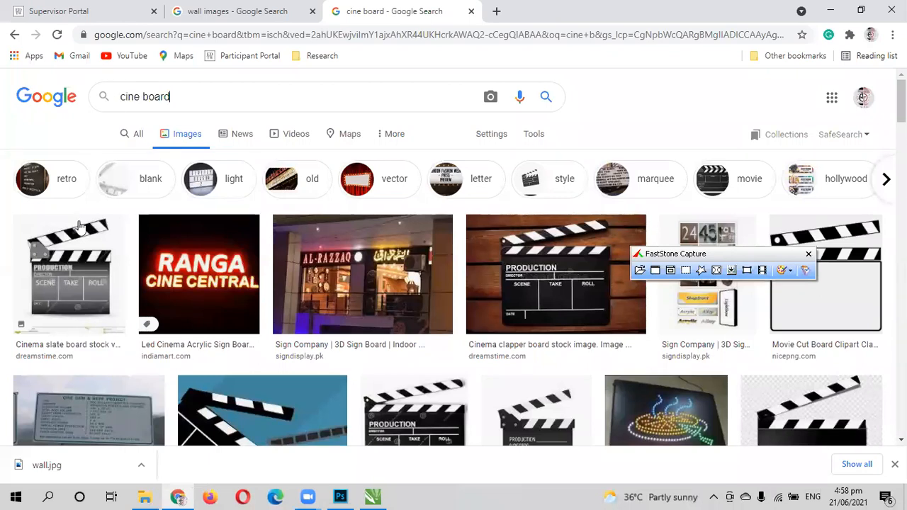
key(BackSpace)
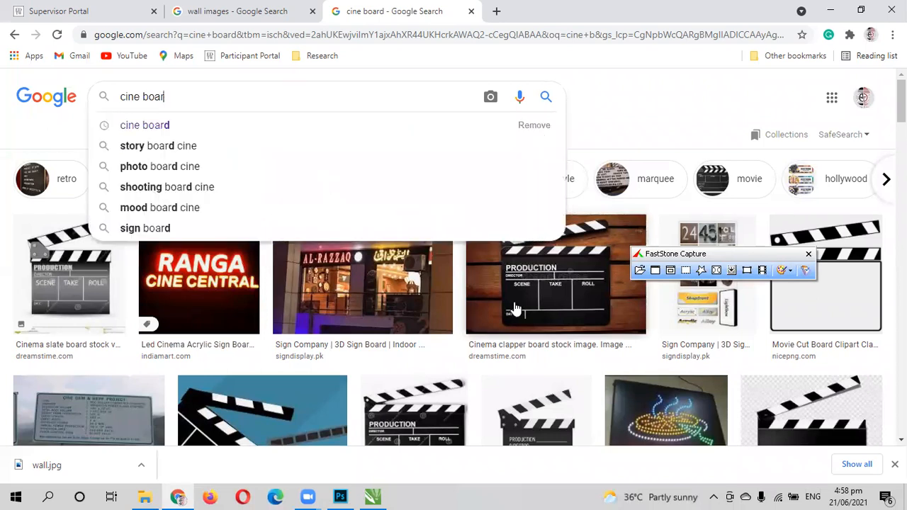
key(BackSpace)
text(boards)
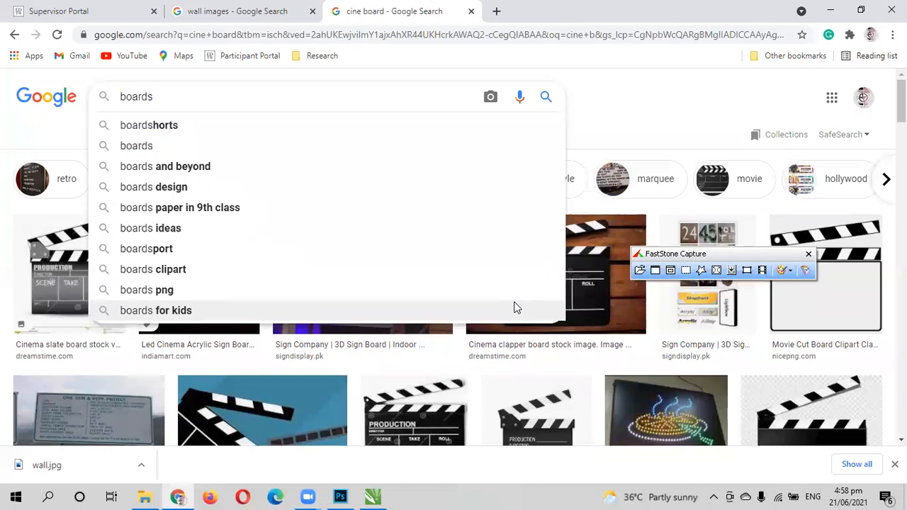
key(Return)
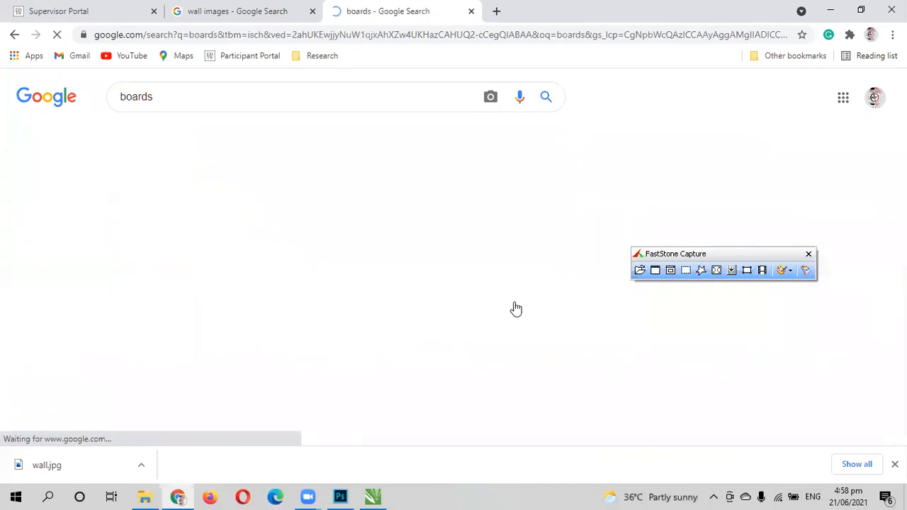
Step: Browse the "advertisement boards" image results and open the roadside picture with the blank billboard beside the road
scroll(310, 397, down, 3)
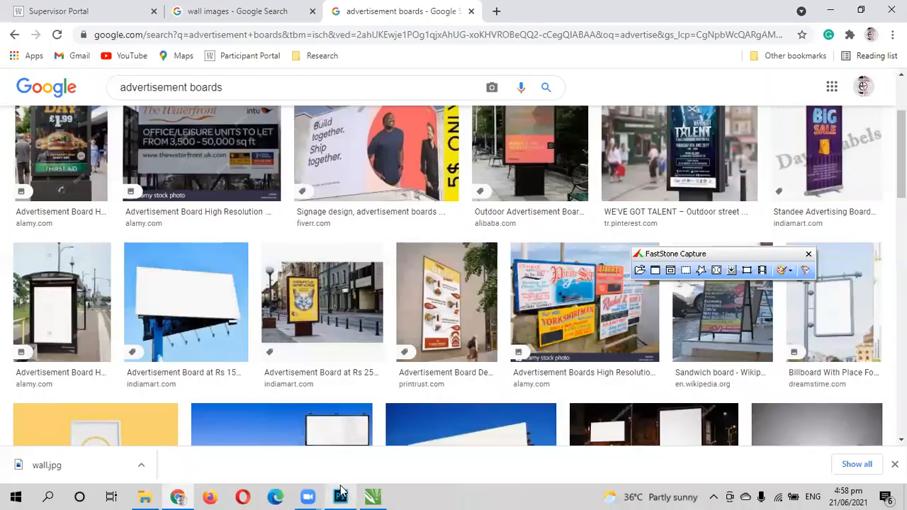
mouse_move(340, 491)
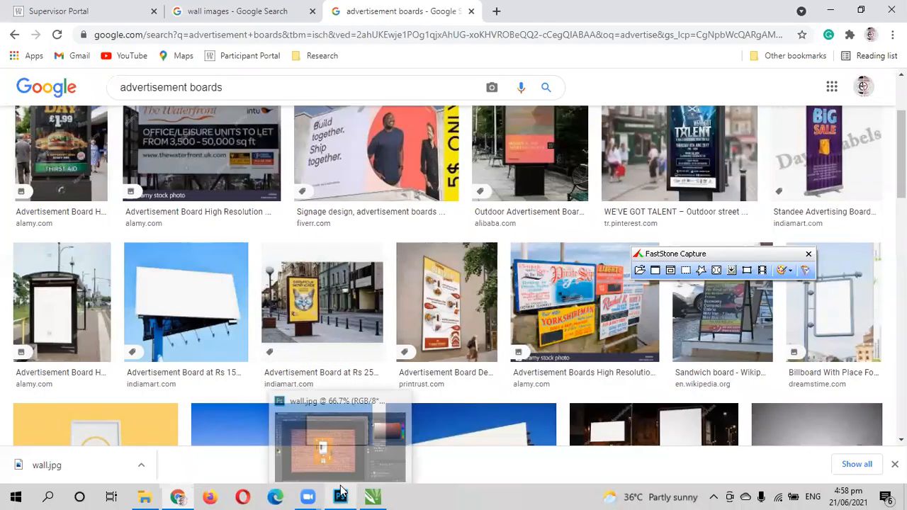
scroll(185, 312, down, 2)
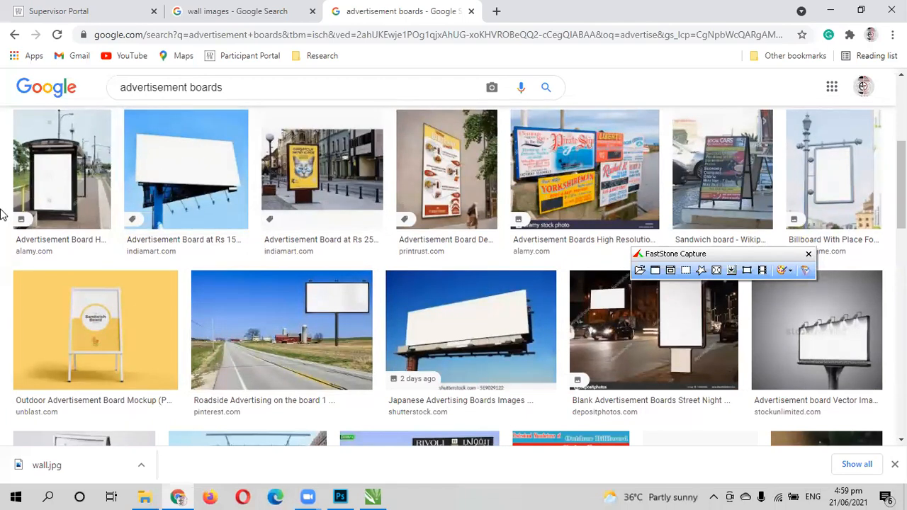
scroll(333, 220, down, 1)
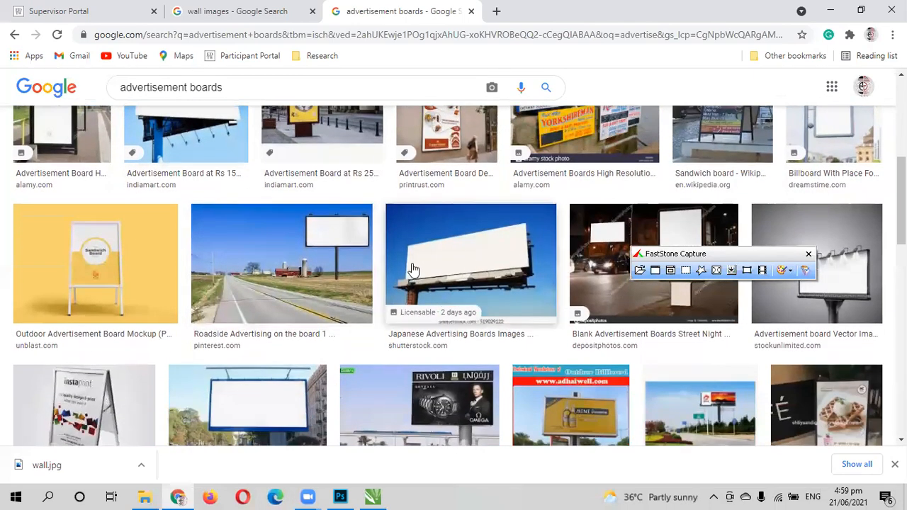
click(271, 291)
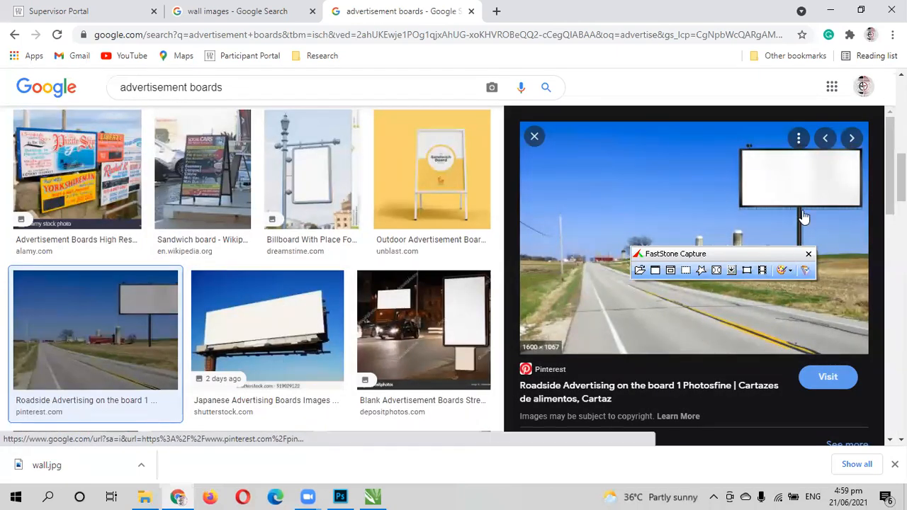
Step: Save the roadside picture with the blank billboard to Downloads as a JPEG named board1 and close its preview
right_click(553, 216)
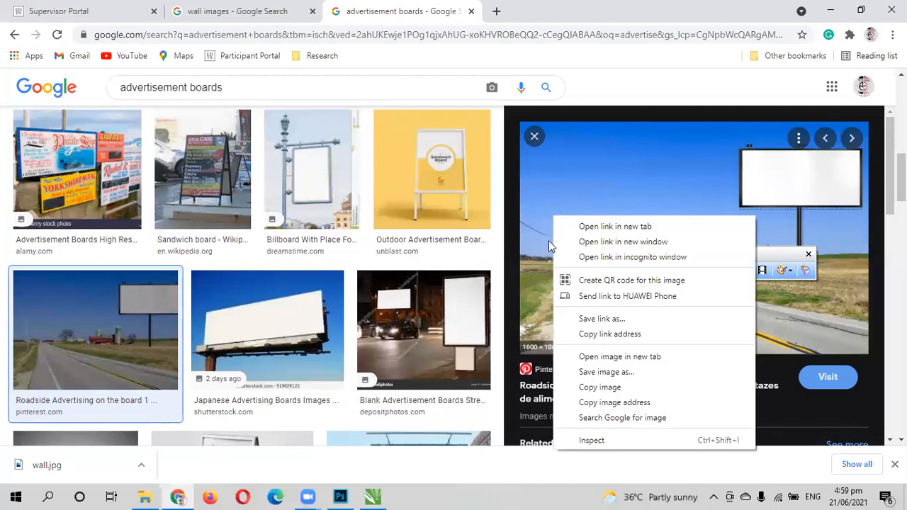
click(589, 374)
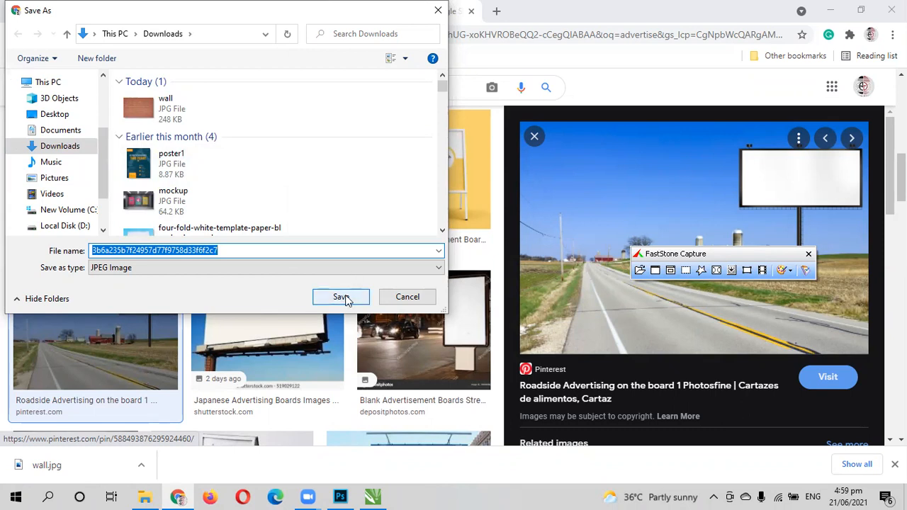
text(bo)
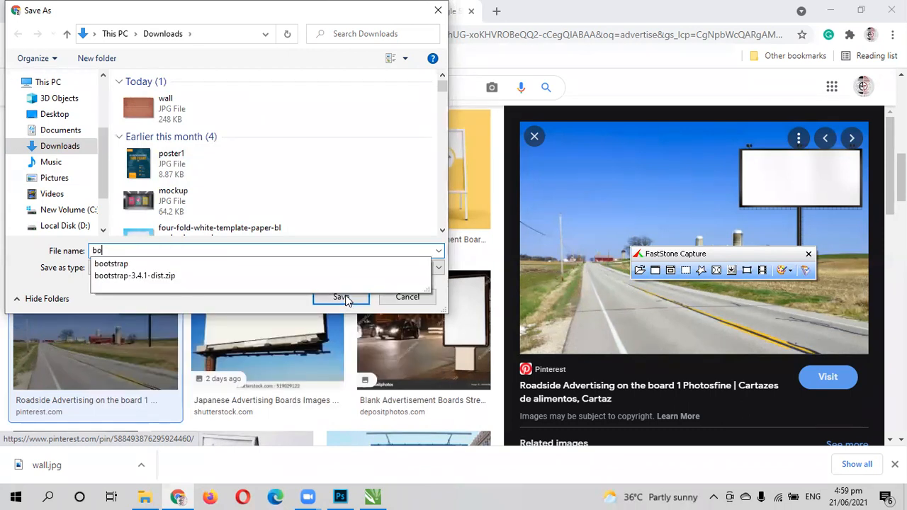
text(ar)
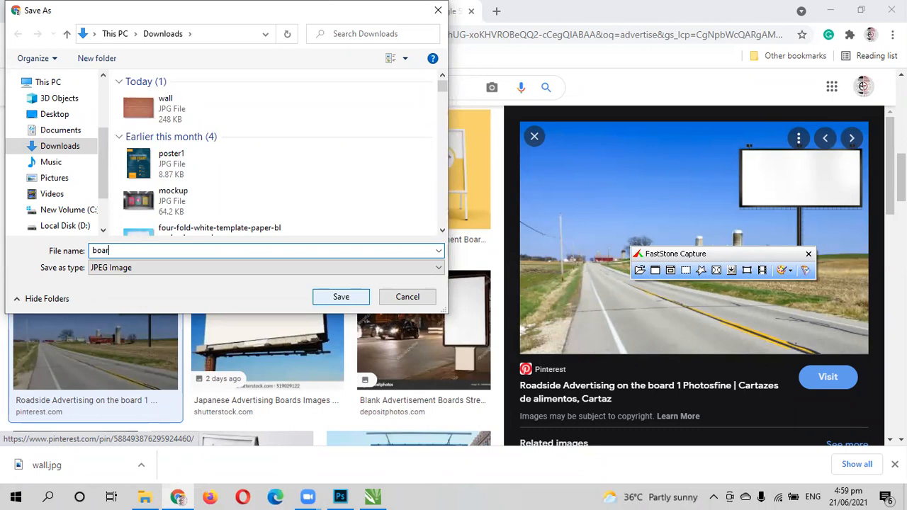
text(d1)
click(319, 297)
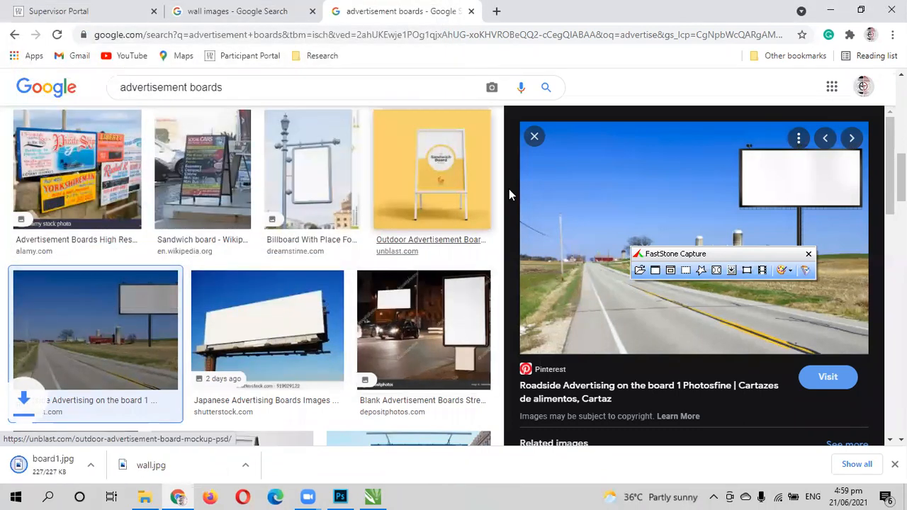
click(534, 137)
Step: Look further through the advertisement board results and preview the Getty Images football advertising billboard with the ACC logo
scroll(397, 354, down, 1)
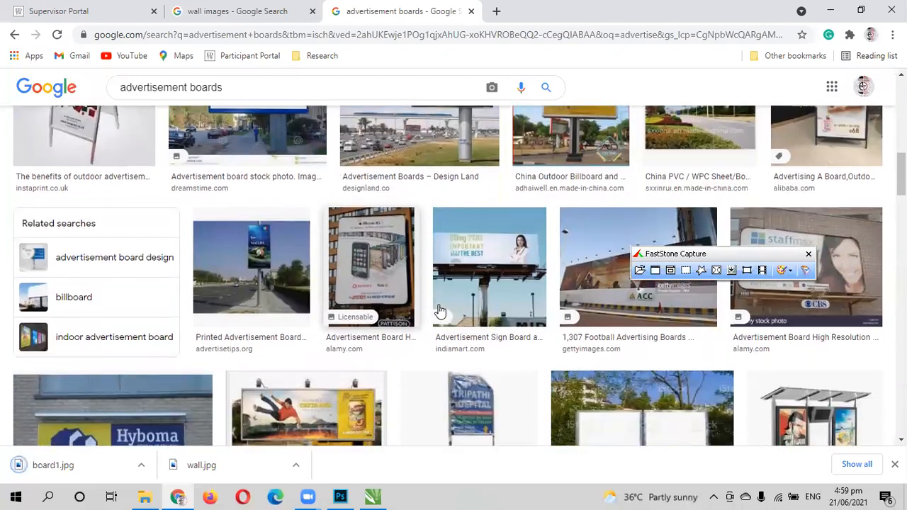
scroll(439, 311, down, 1)
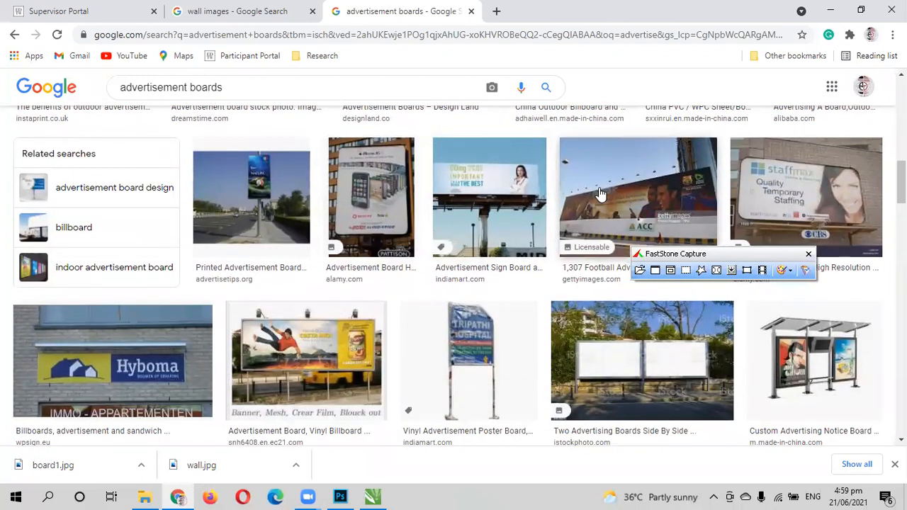
scroll(616, 205, down, 1)
scroll(613, 213, up, 1)
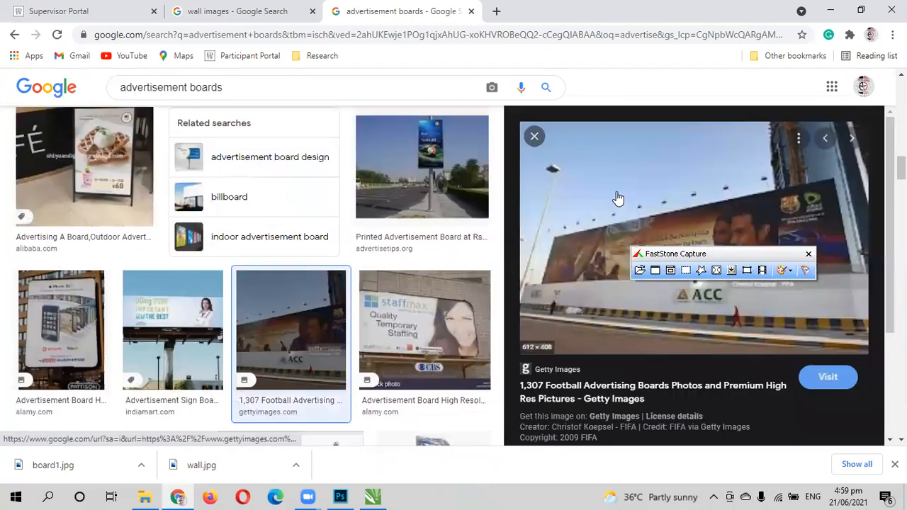
click(618, 198)
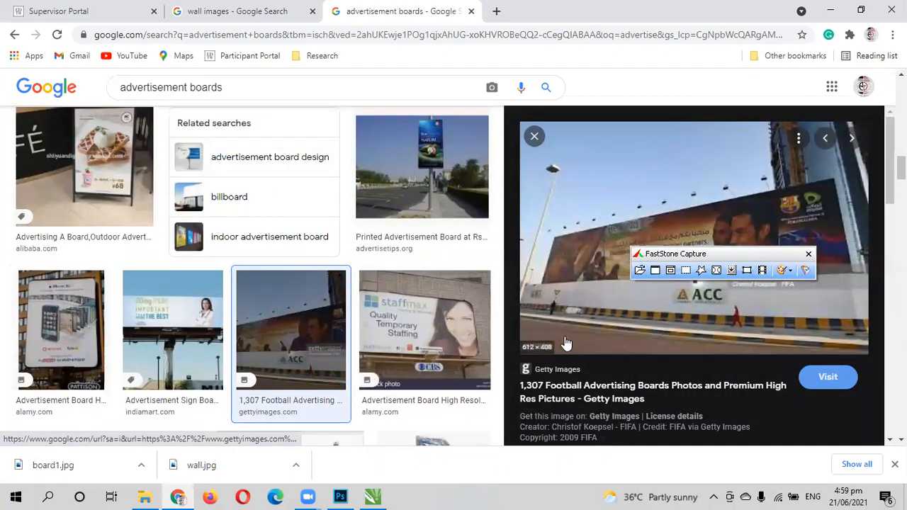
click(534, 136)
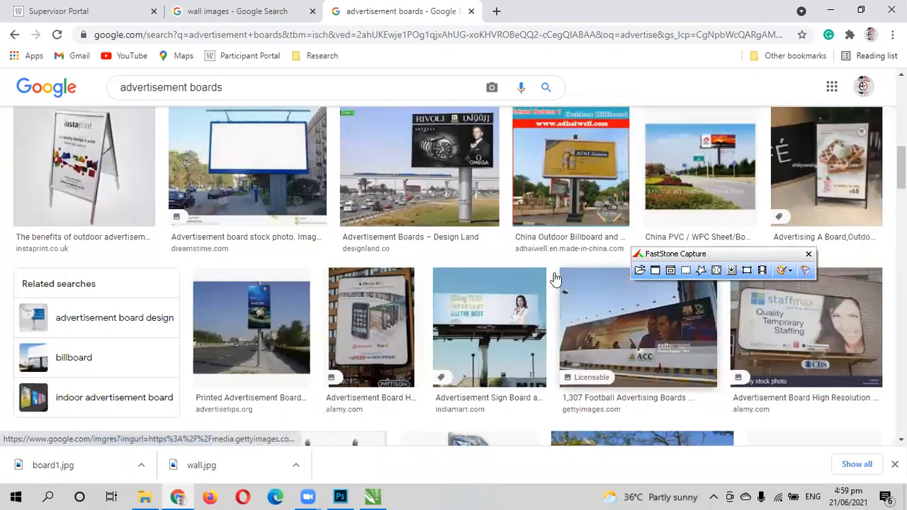
Step: Open the Alamy picture of the Staffmax billboard on a building wall and save it to Downloads as boards
click(825, 319)
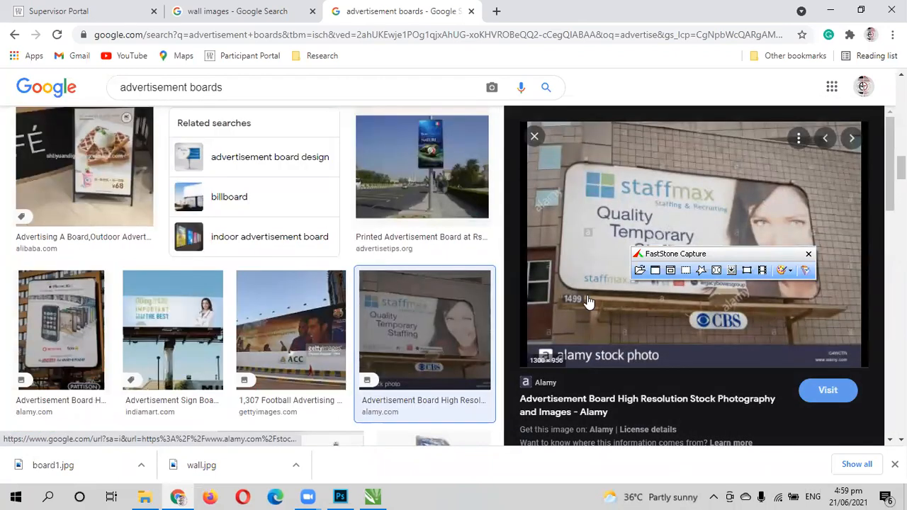
right_click(576, 278)
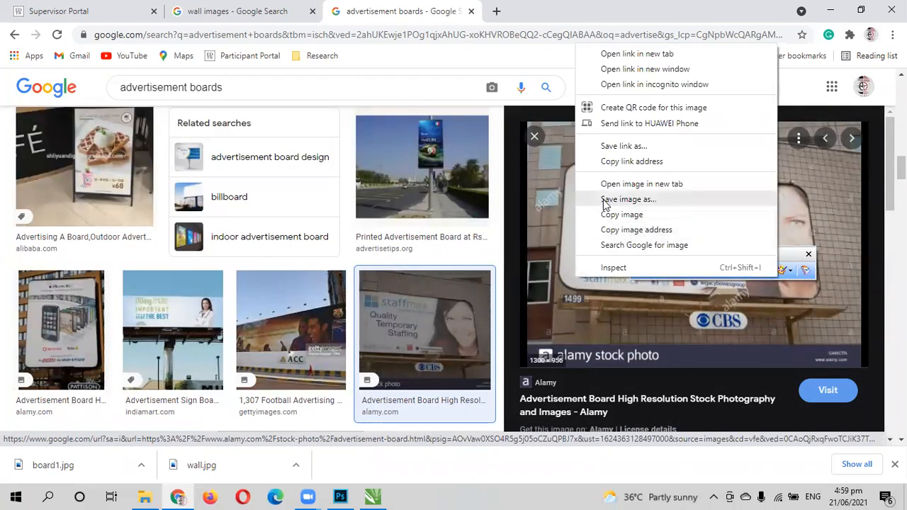
click(605, 204)
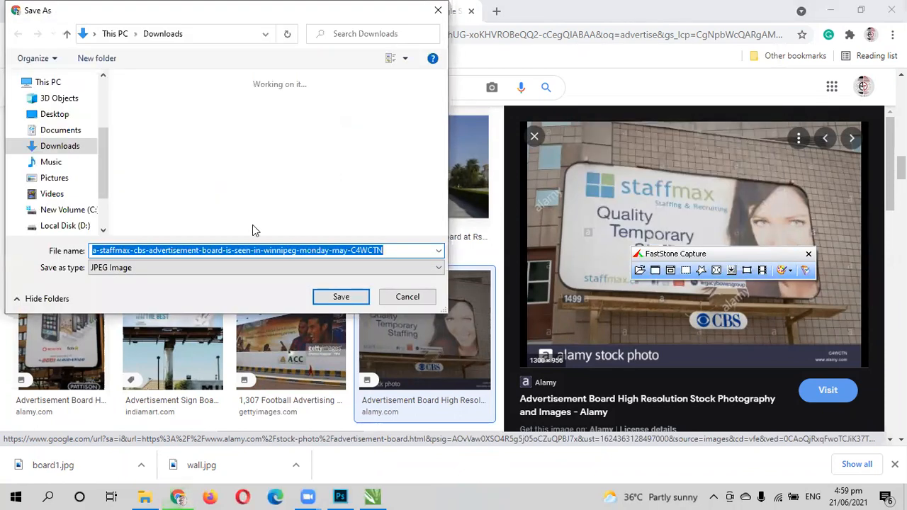
text(boards)
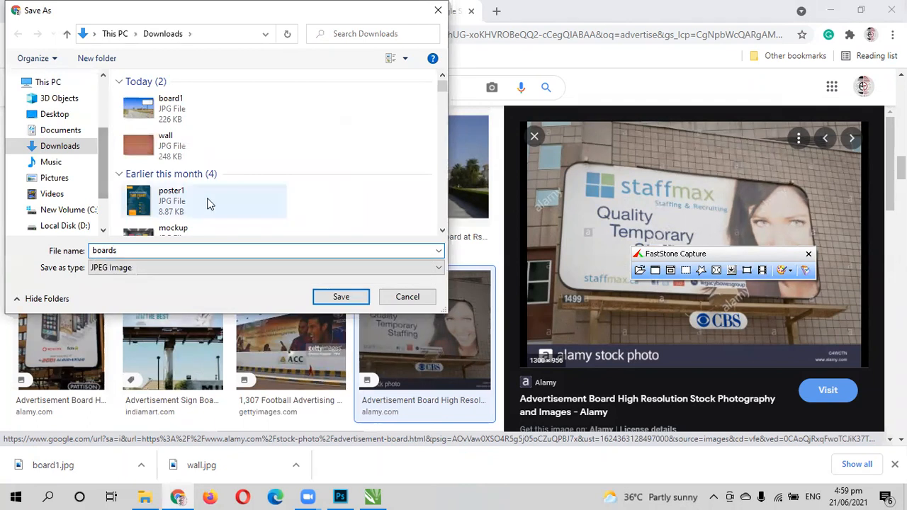
click(338, 298)
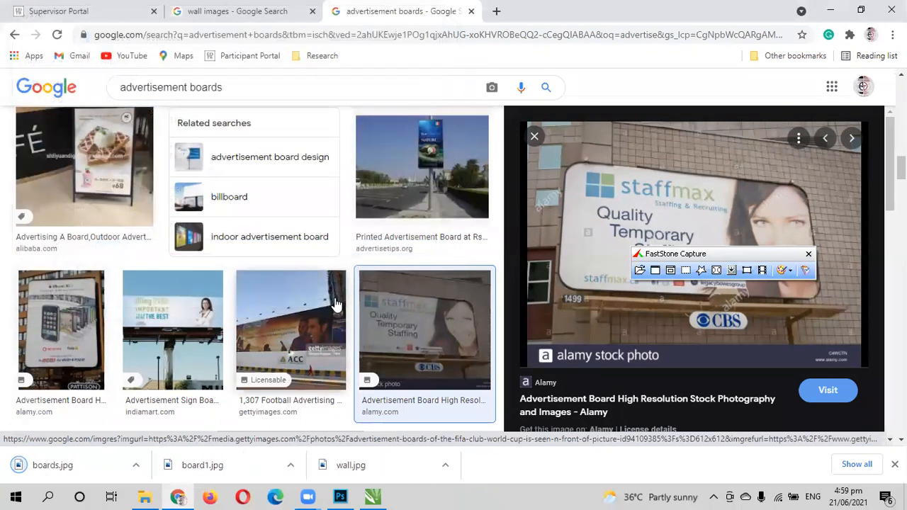
click(534, 137)
Step: Preview the vinyl billboard picture with the Costa Rica and Lipton advertisement, leaving it undownloaded
scroll(473, 309, down, 2)
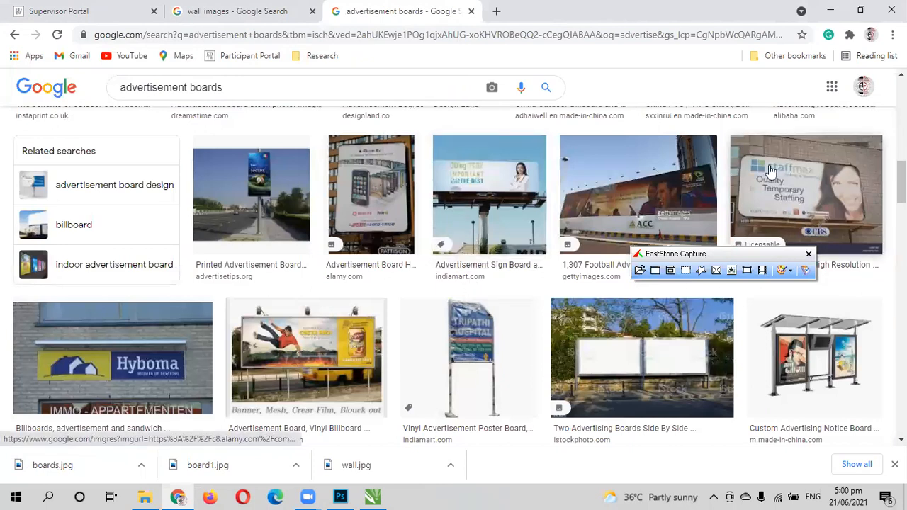
scroll(496, 203, down, 1)
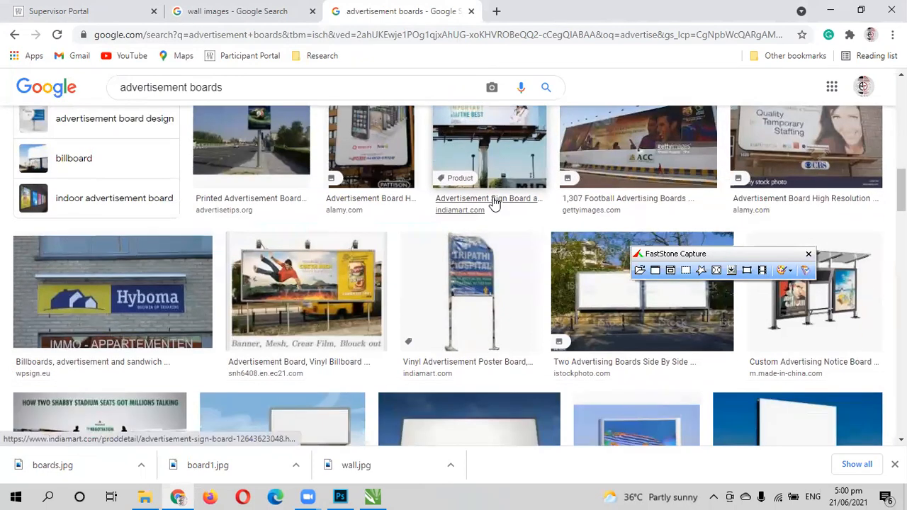
click(281, 285)
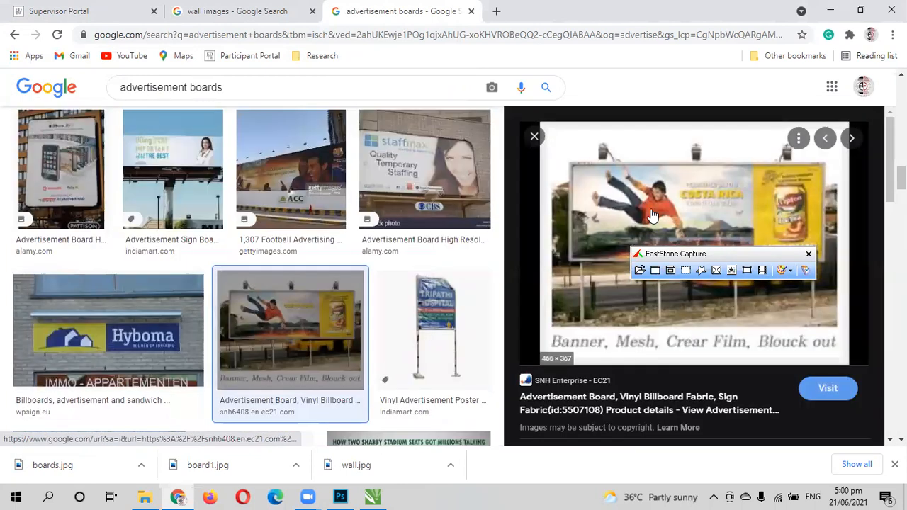
right_click(641, 185)
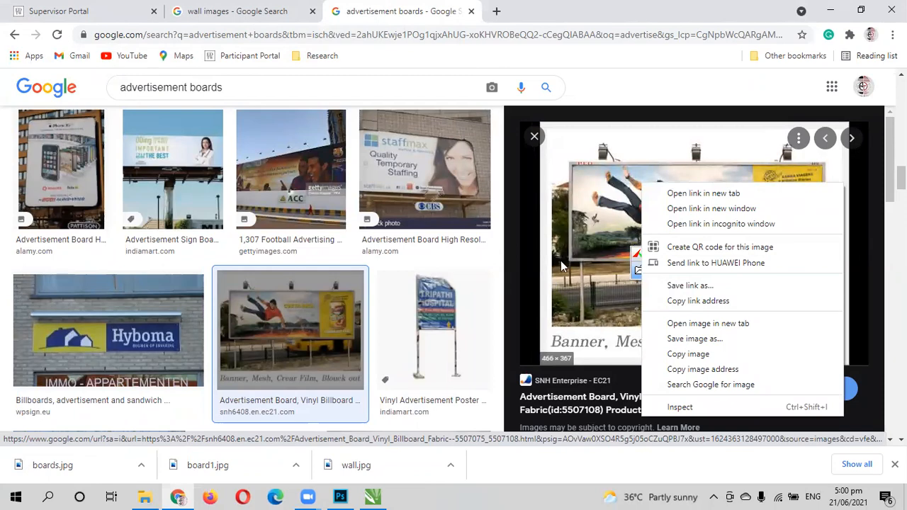
click(535, 137)
Step: Browse further down the advertisement board results and preview the Vital Outdoor billboard reading "I'm made of steel."
scroll(413, 294, up, 3)
scroll(413, 293, down, 5)
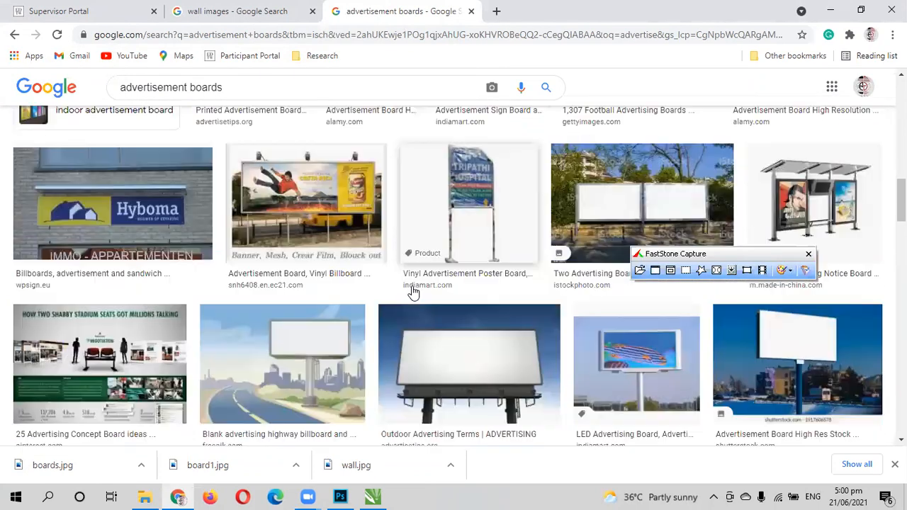
scroll(413, 293, down, 3)
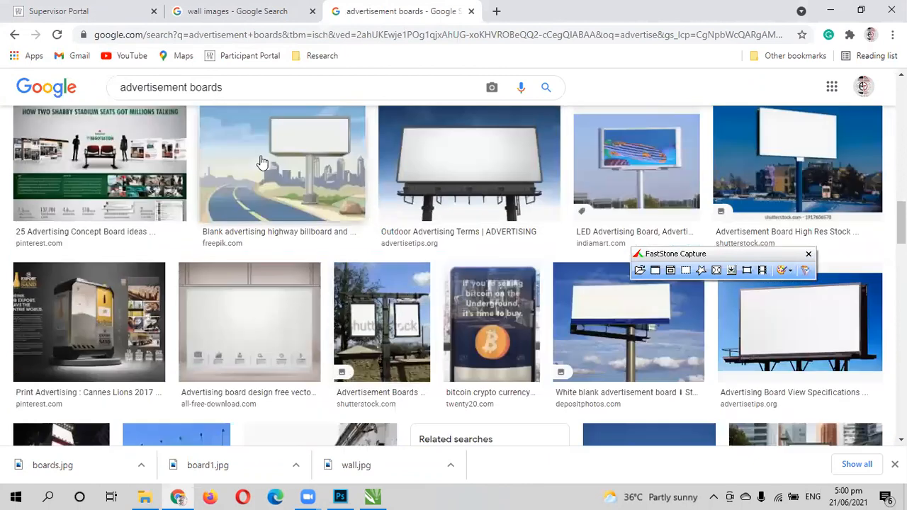
scroll(310, 282, down, 3)
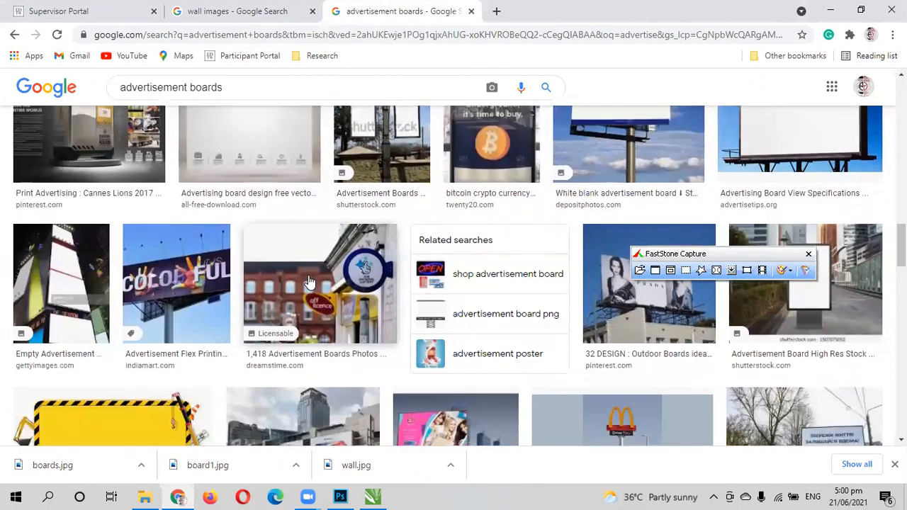
scroll(309, 282, down, 2)
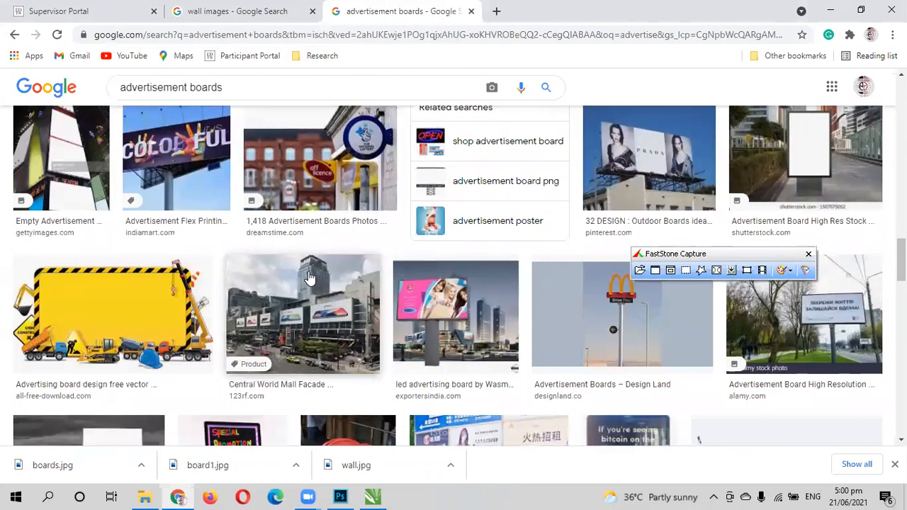
scroll(310, 279, down, 4)
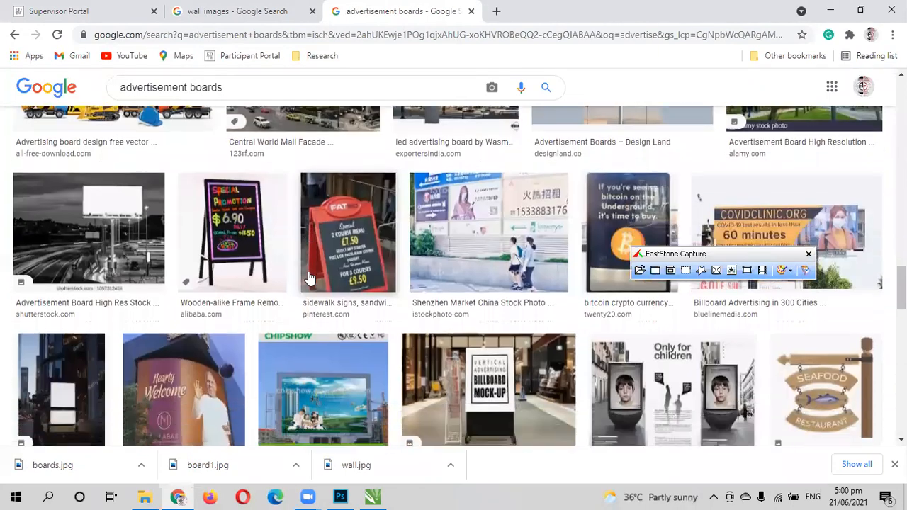
scroll(310, 276, down, 5)
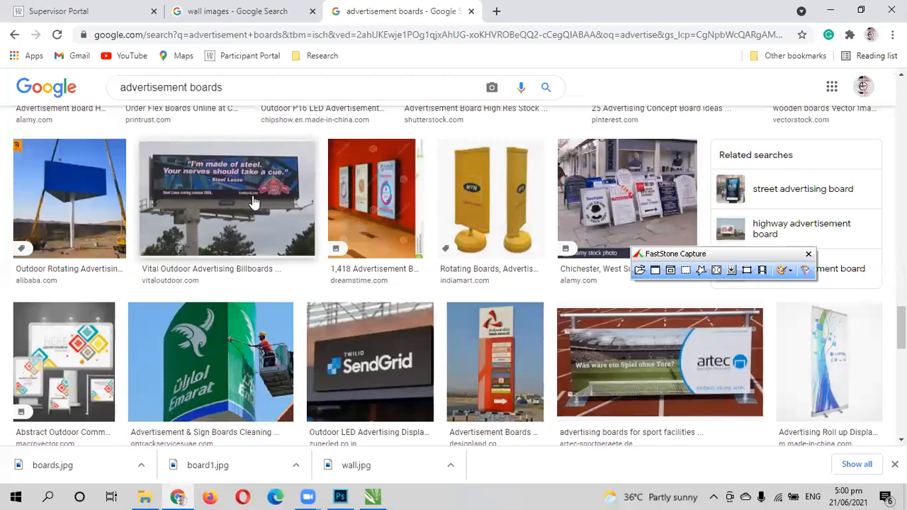
click(253, 203)
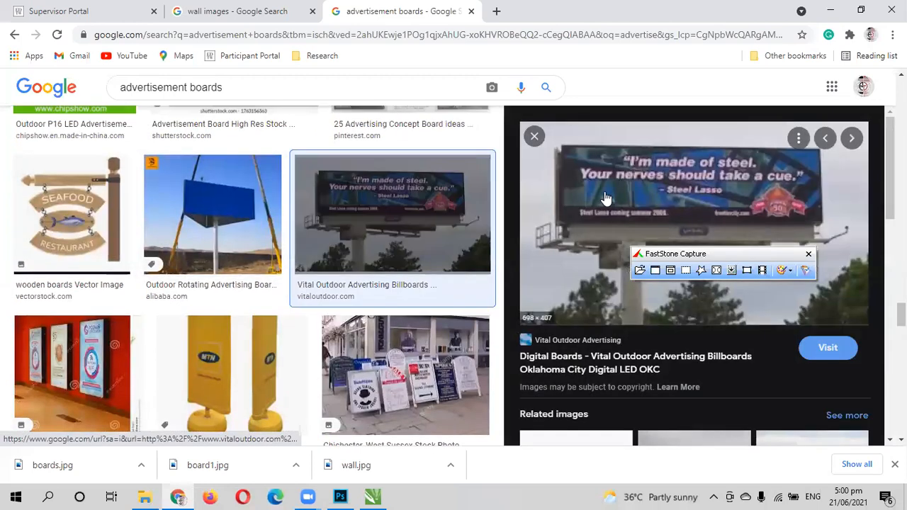
click(534, 136)
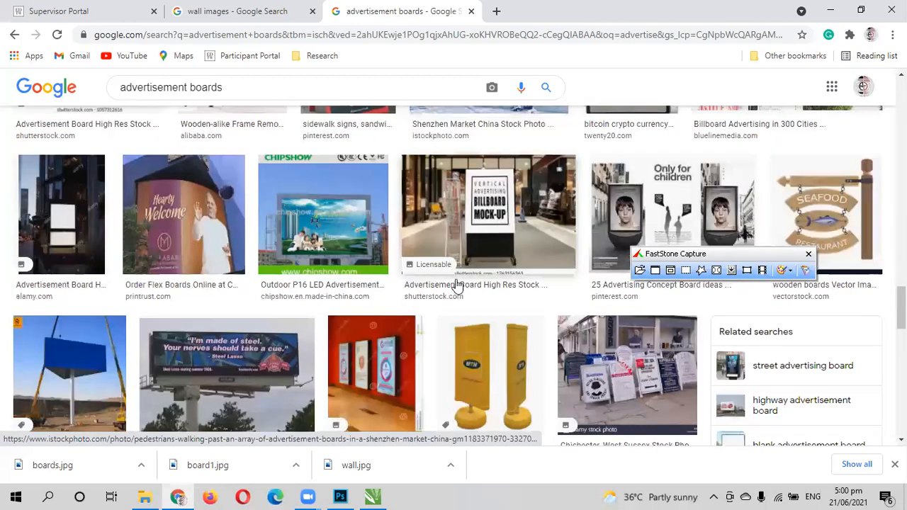
Step: Browse the advertisement board image results and open the preview of the three-sided blue outdoor rotating board
scroll(344, 297, down, 2)
scroll(199, 264, down, 2)
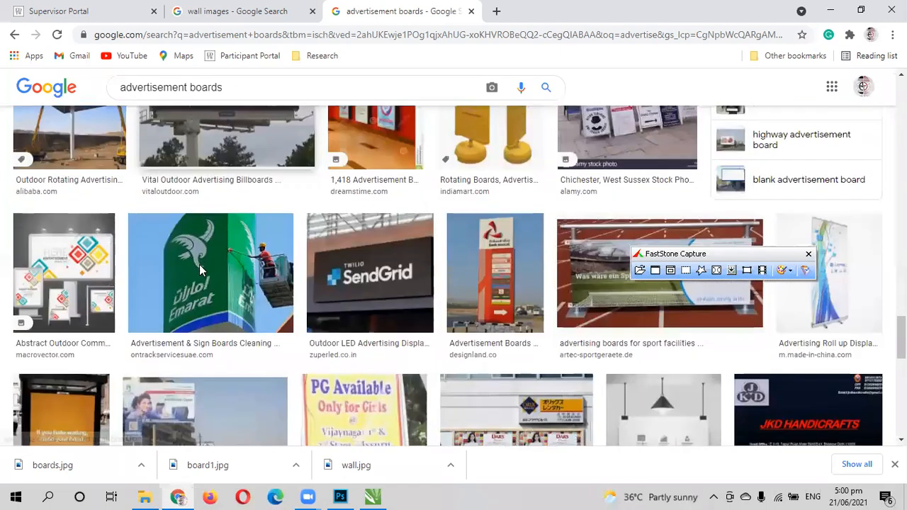
scroll(86, 270, up, 3)
click(71, 253)
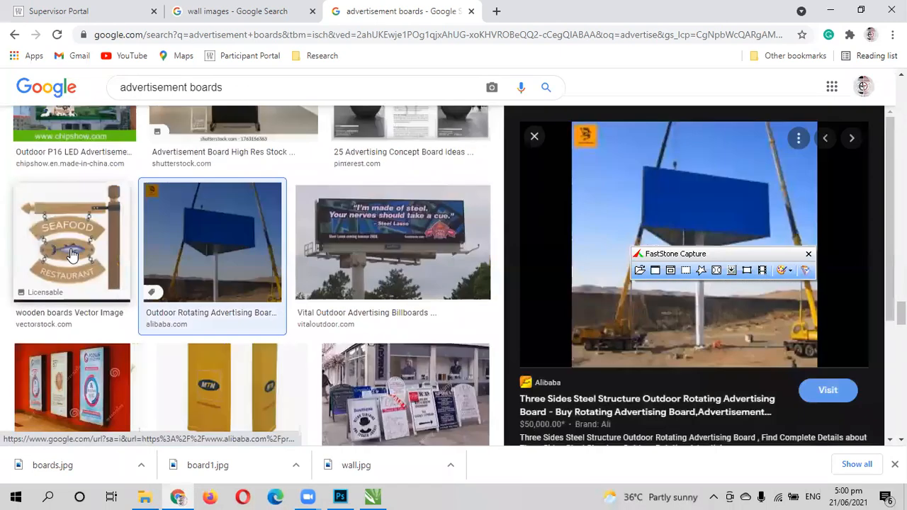
right_click(621, 303)
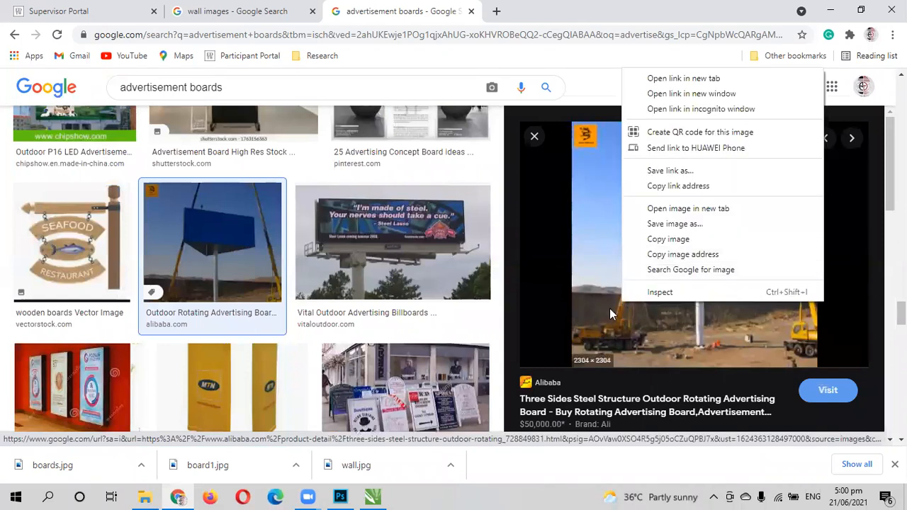
click(606, 305)
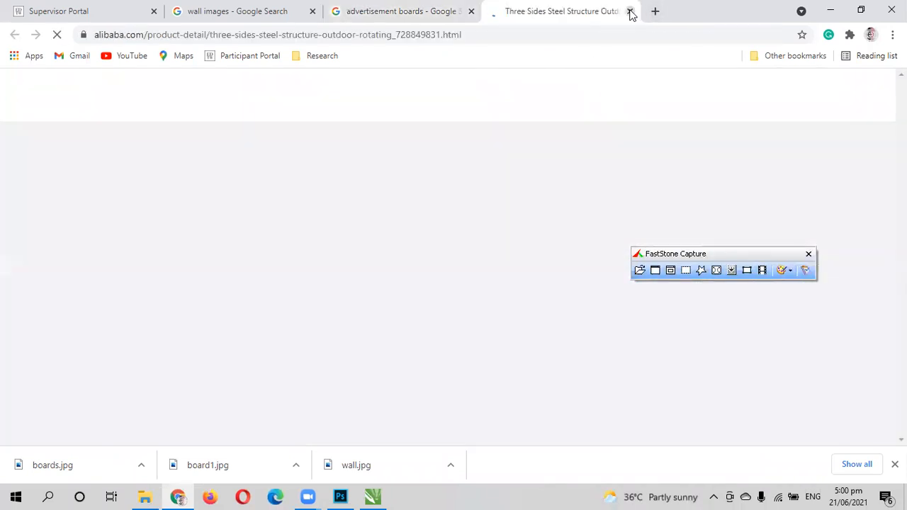
click(630, 11)
Step: Save the previewed blue billboard image in Downloads as boards in JPEG format, replacing the existing file
right_click(607, 306)
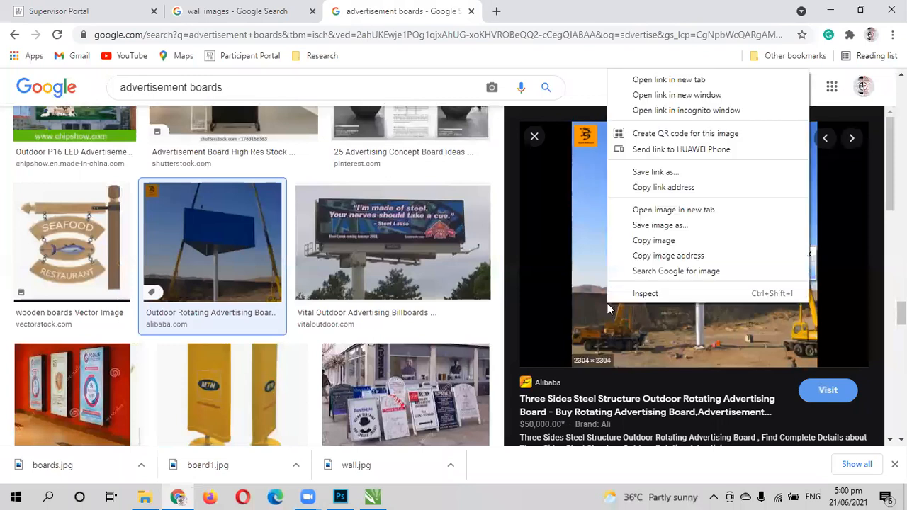
click(558, 264)
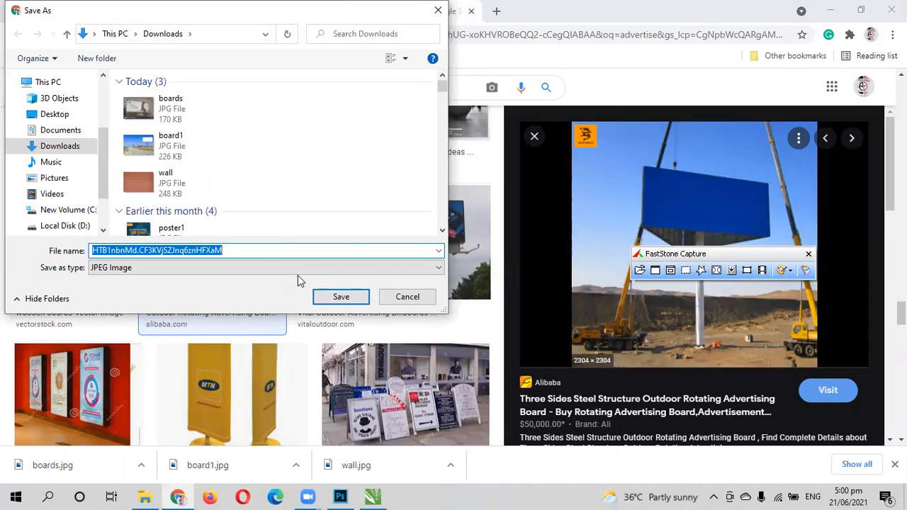
text(b)
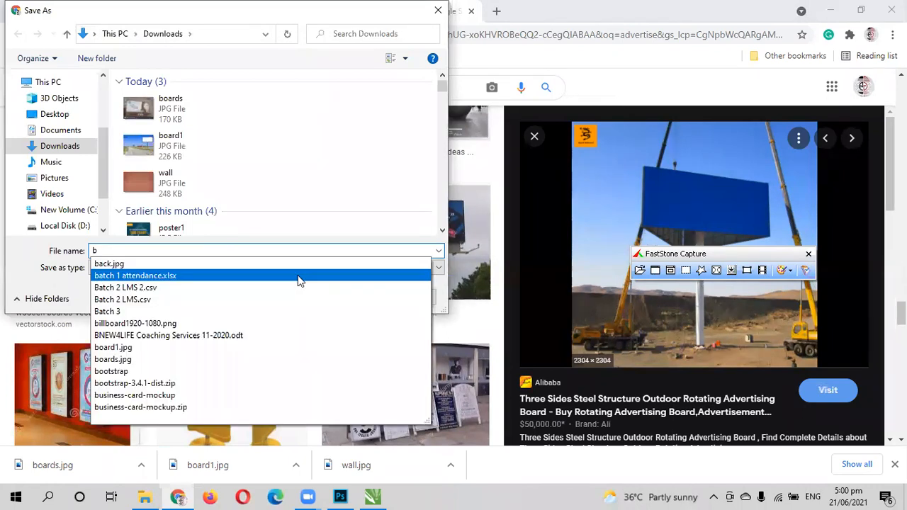
text(o)
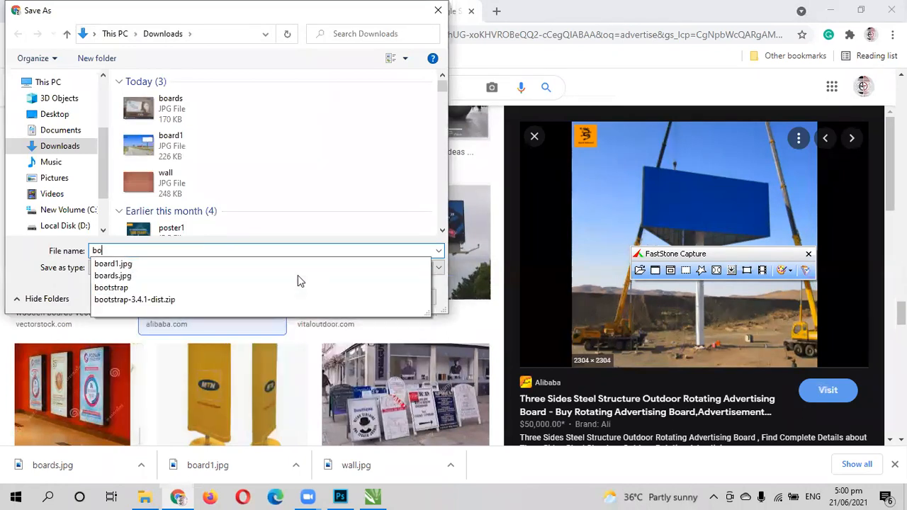
text(ards)
key(Return)
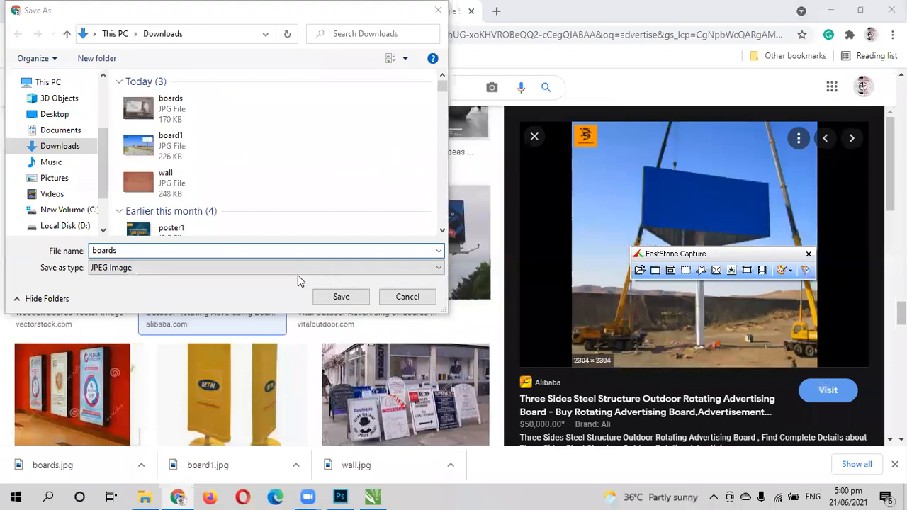
click(490, 252)
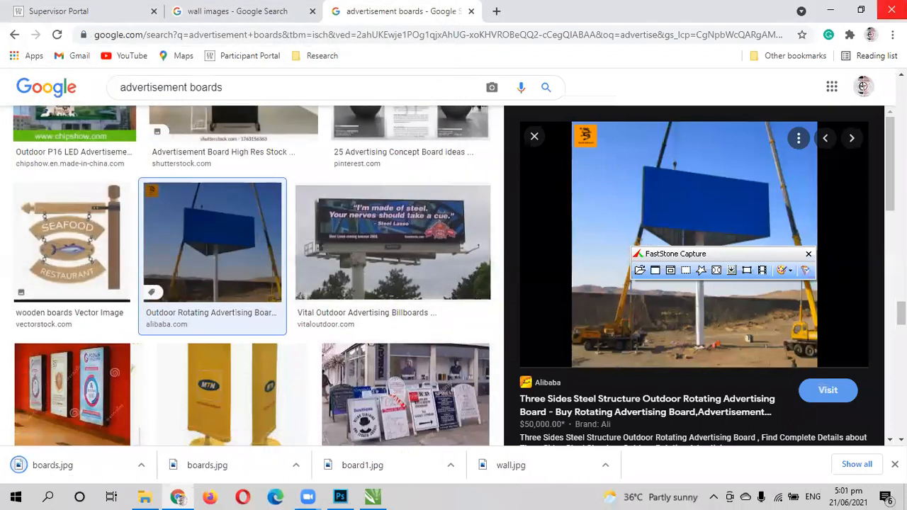
Step: Switch to Photoshop and close all open documents, discarding the changes to wall.jpg
click(144, 496)
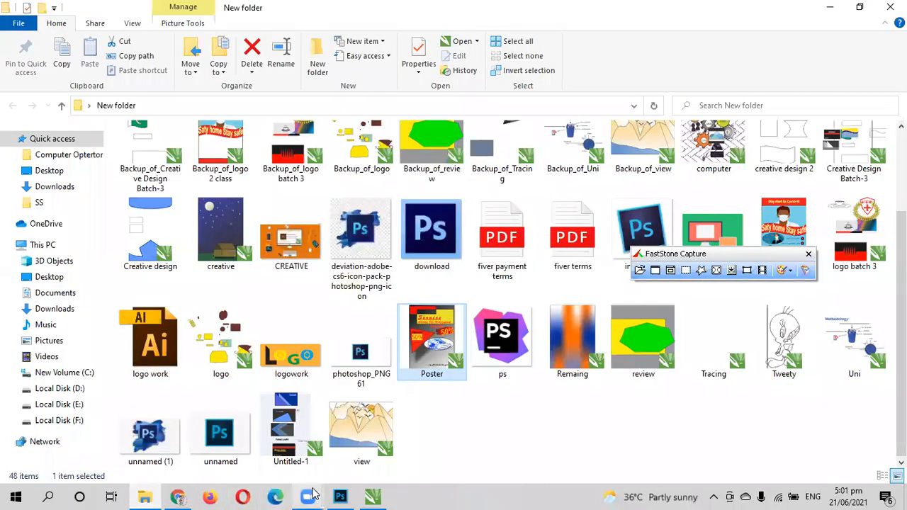
click(340, 496)
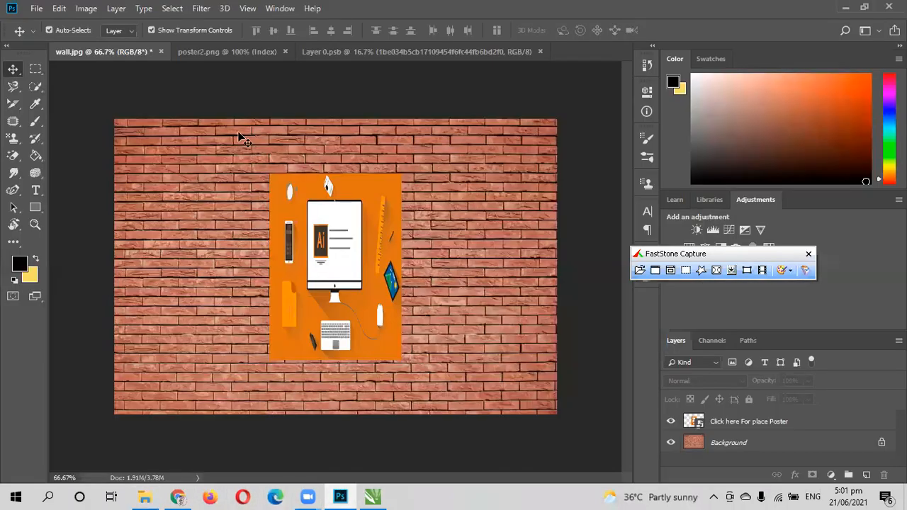
click(160, 52)
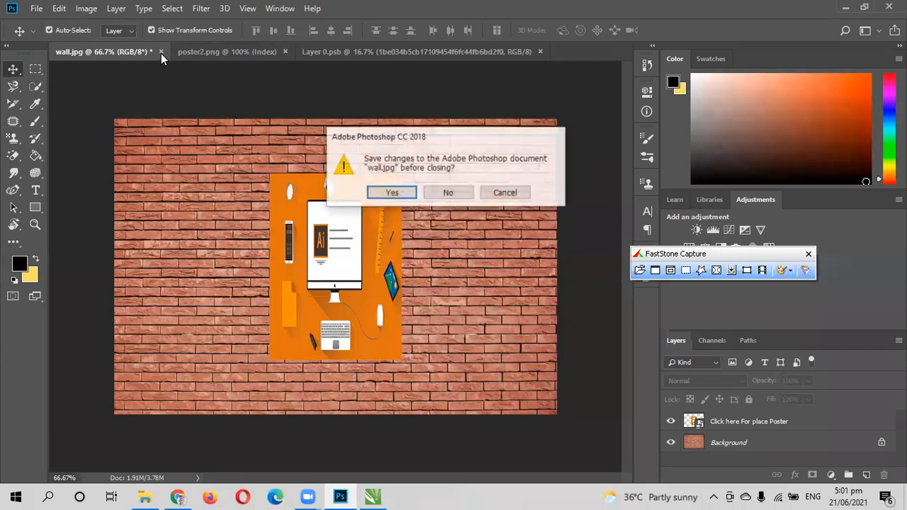
click(401, 197)
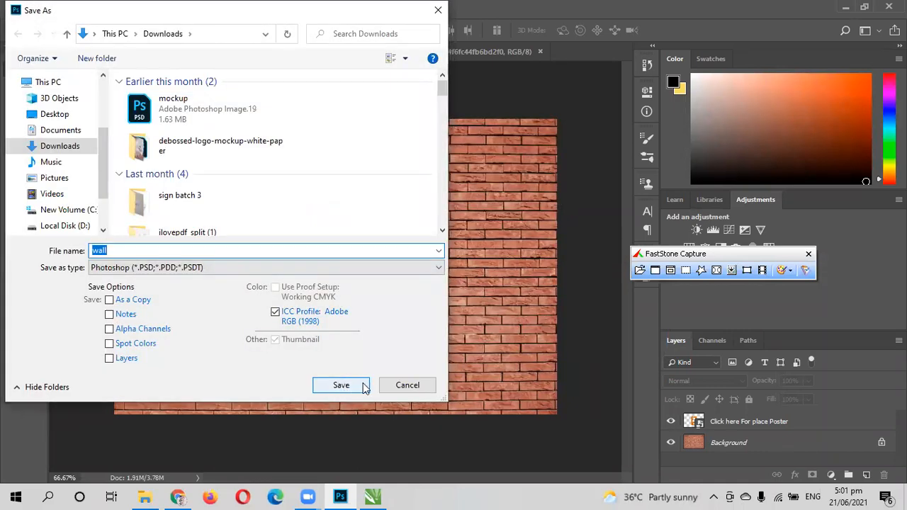
click(385, 385)
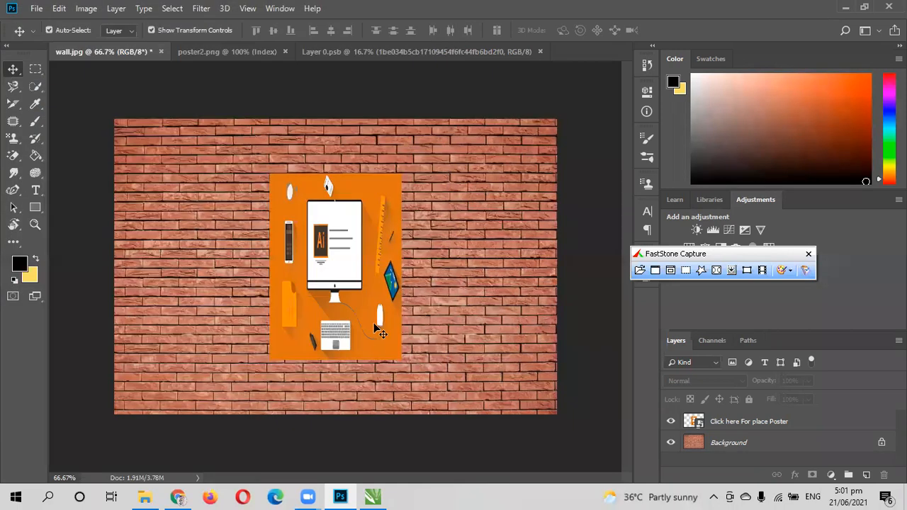
click(161, 52)
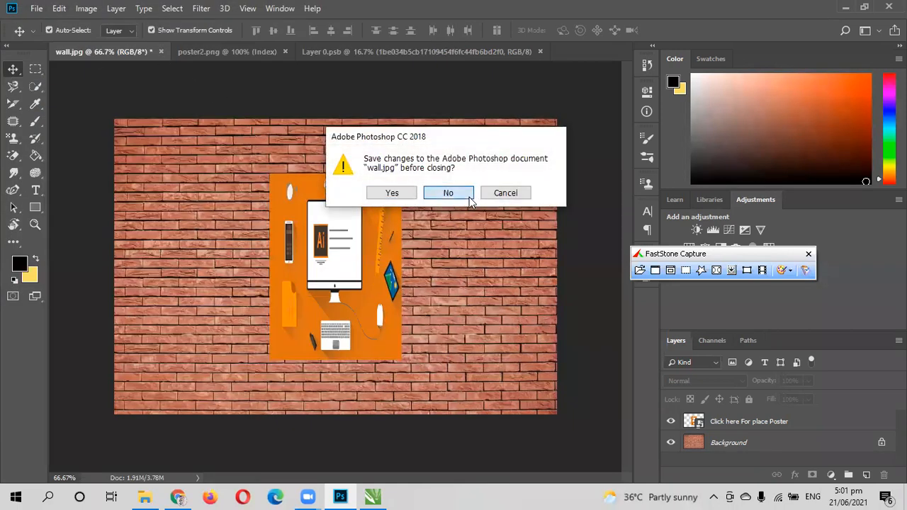
click(447, 193)
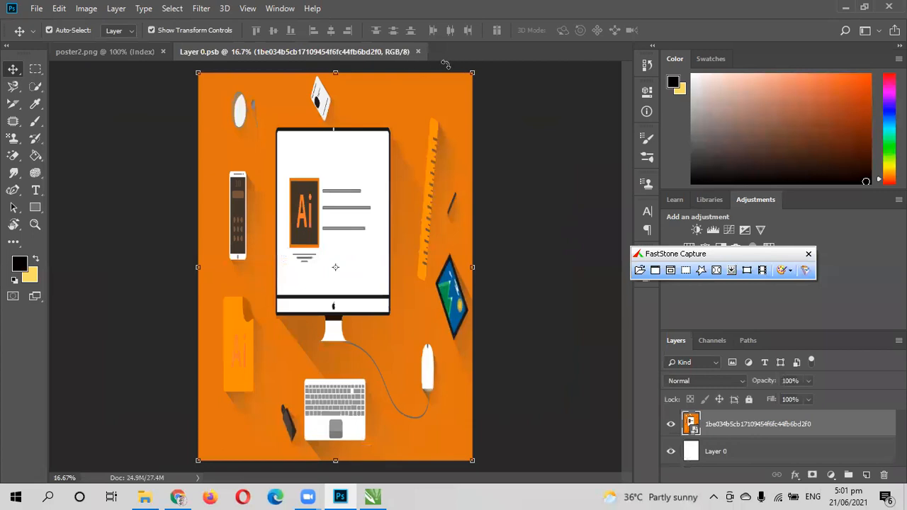
click(163, 51)
click(294, 51)
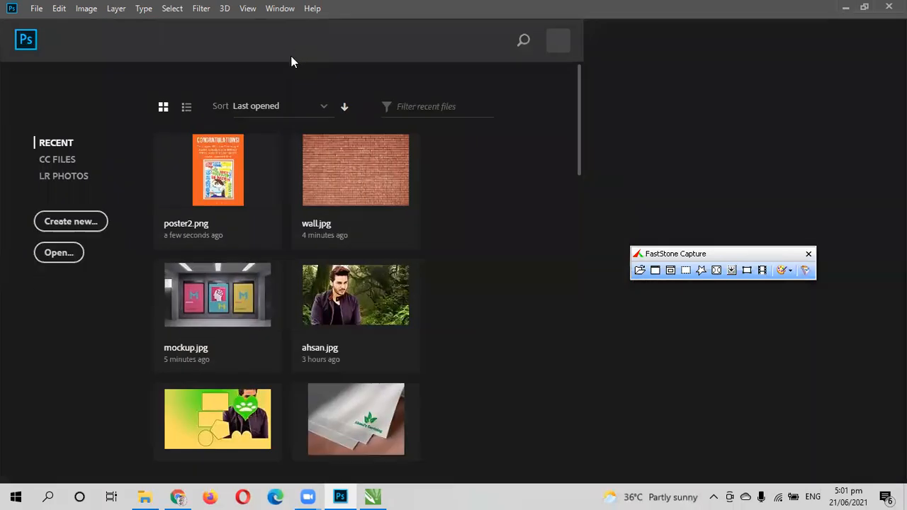
click(49, 254)
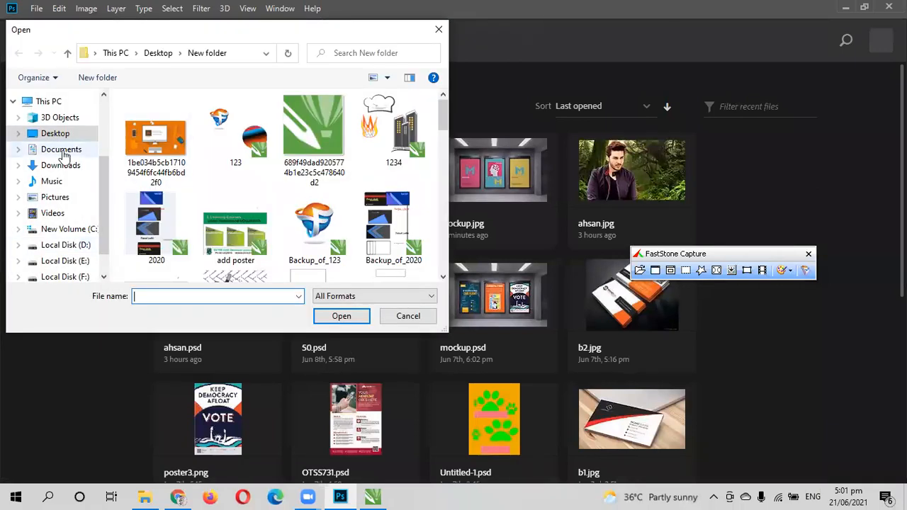
click(61, 134)
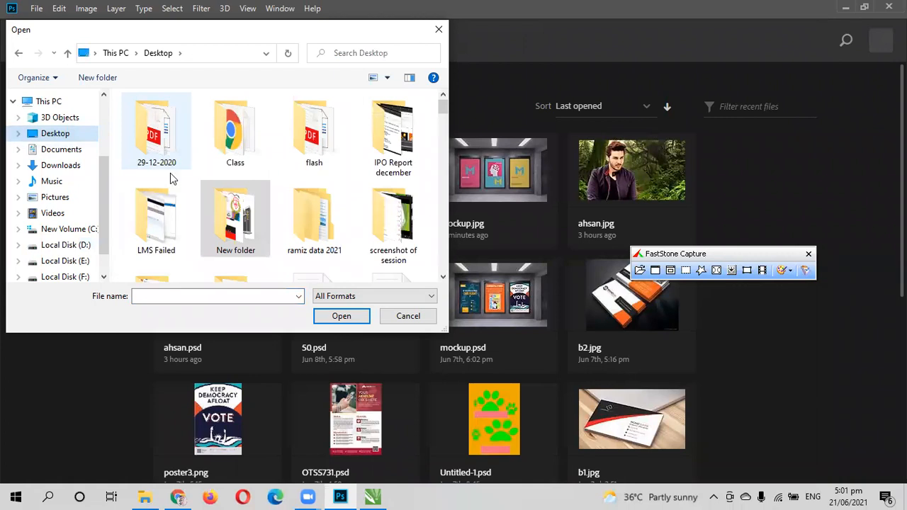
scroll(177, 188, down, 3)
click(167, 296)
text(bo)
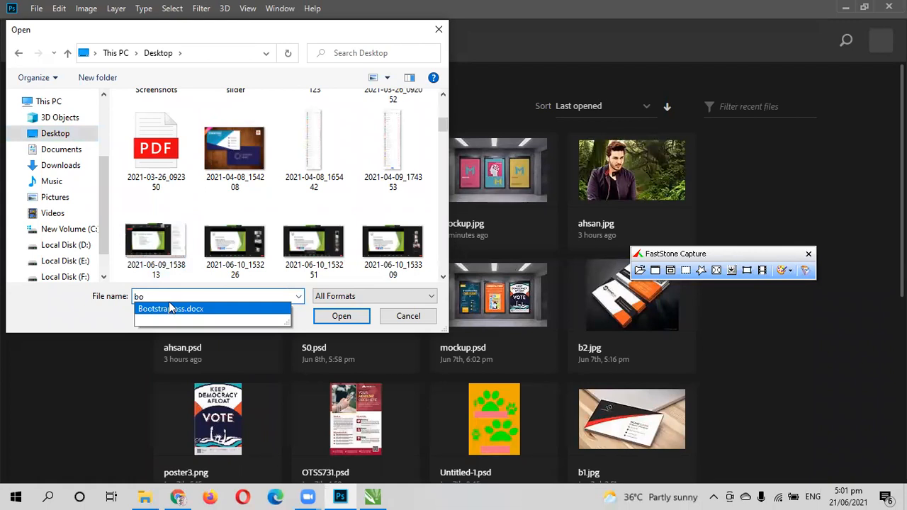
text(ards)
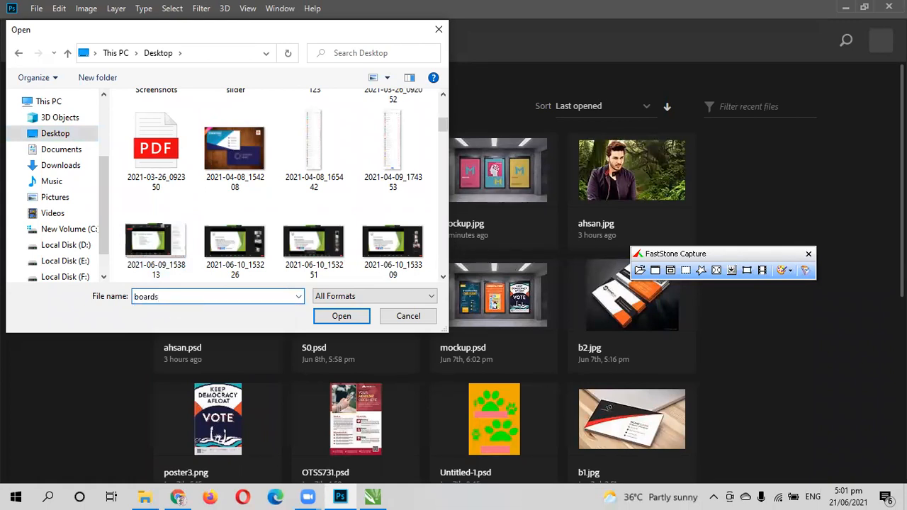
click(393, 316)
Step: Switch to Chrome and show the newest boards.jpg download in its folder
click(178, 498)
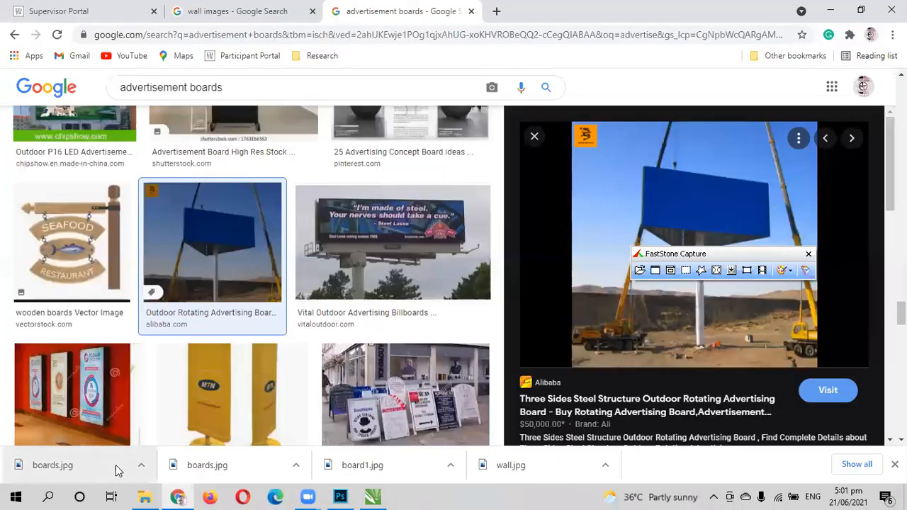
click(141, 465)
click(173, 423)
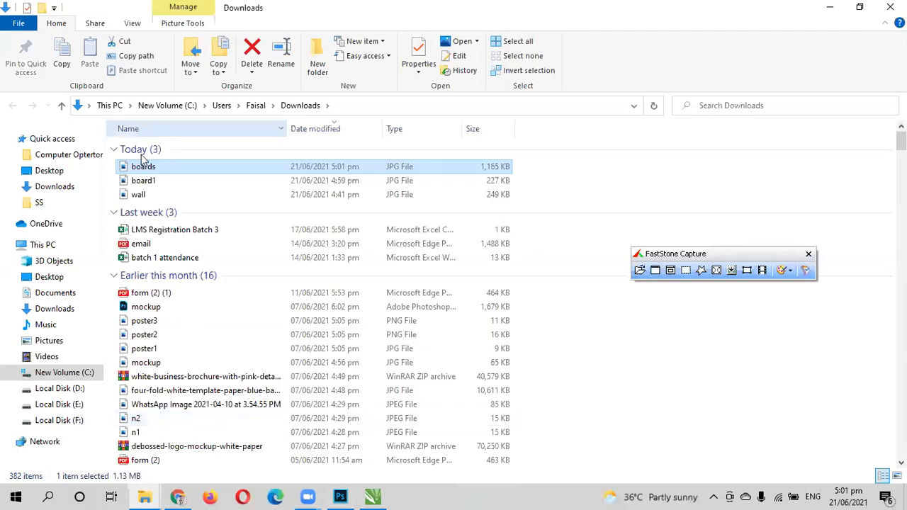
Step: Switch back to Photoshop and open the boards JPG image from the Downloads folder
click(340, 496)
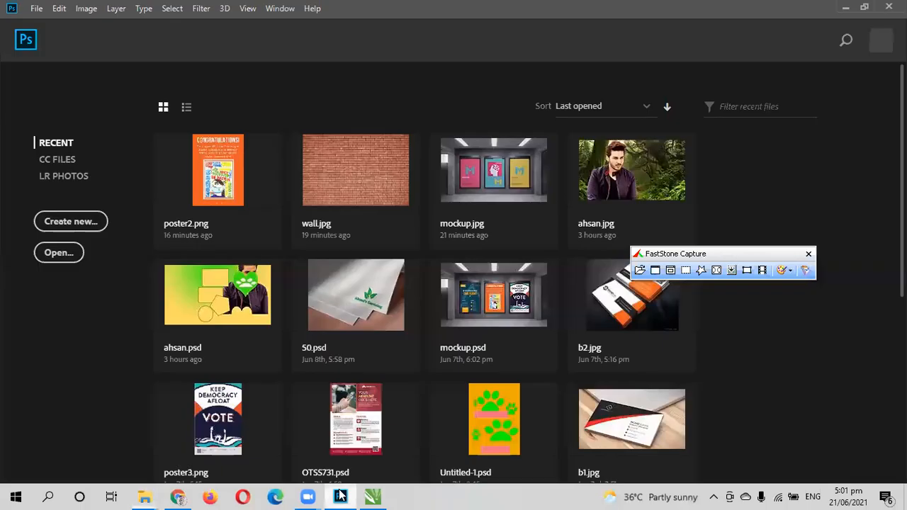
click(50, 254)
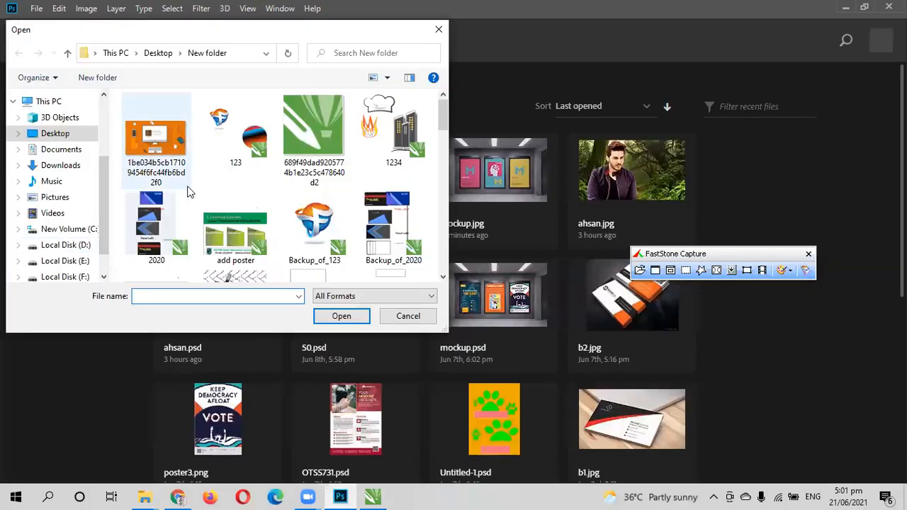
scroll(191, 202, down, 1)
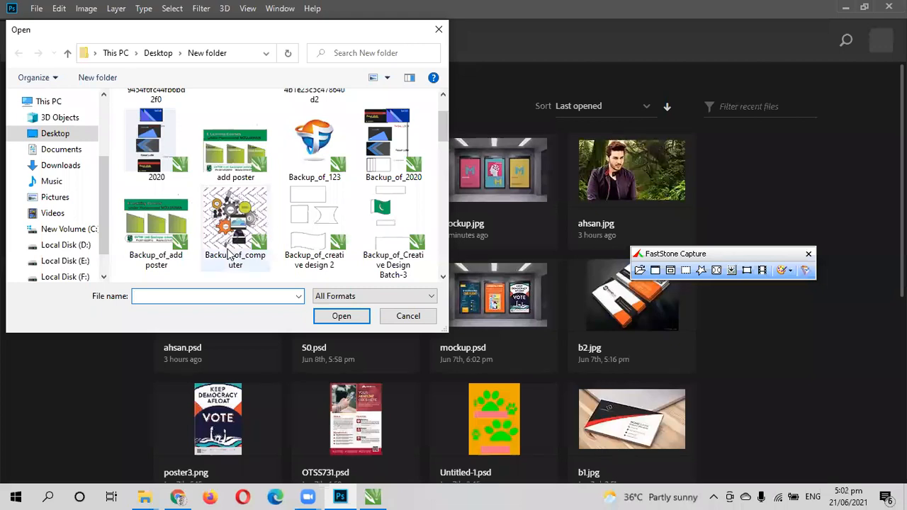
scroll(230, 254, down, 1)
scroll(231, 254, down, 3)
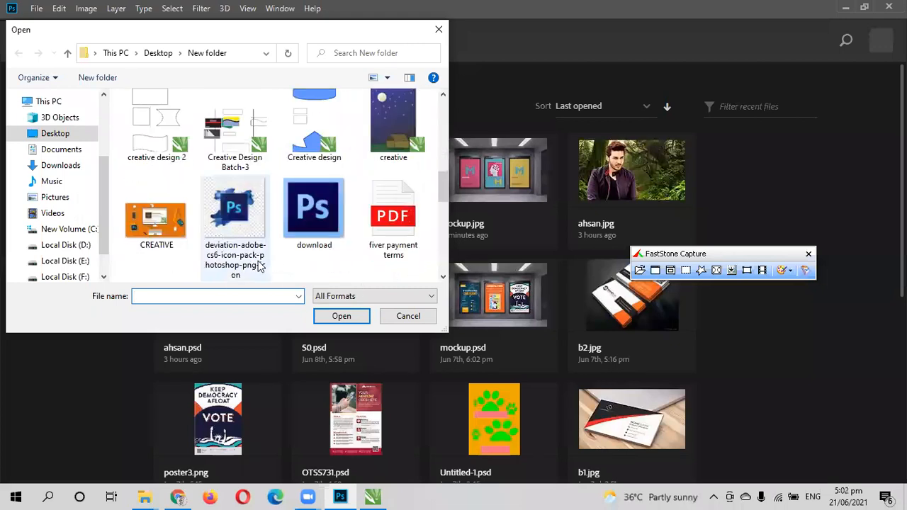
click(47, 164)
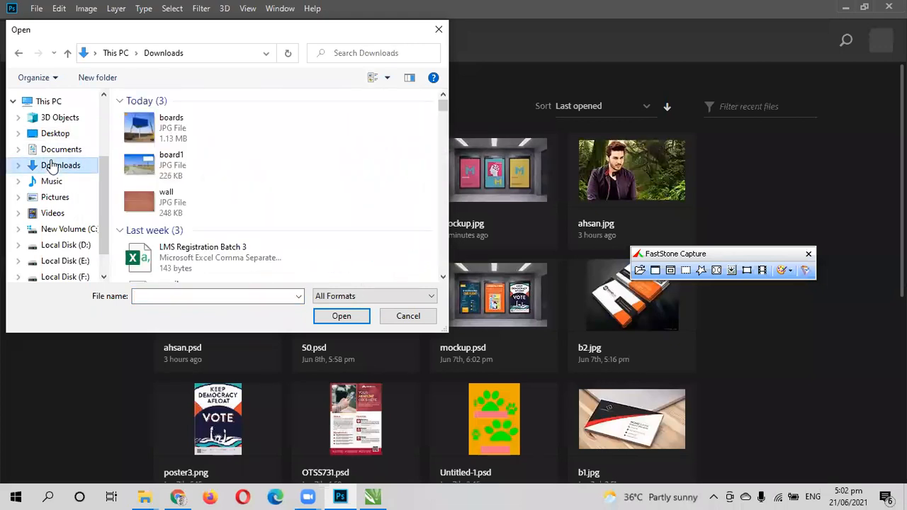
click(174, 127)
click(341, 316)
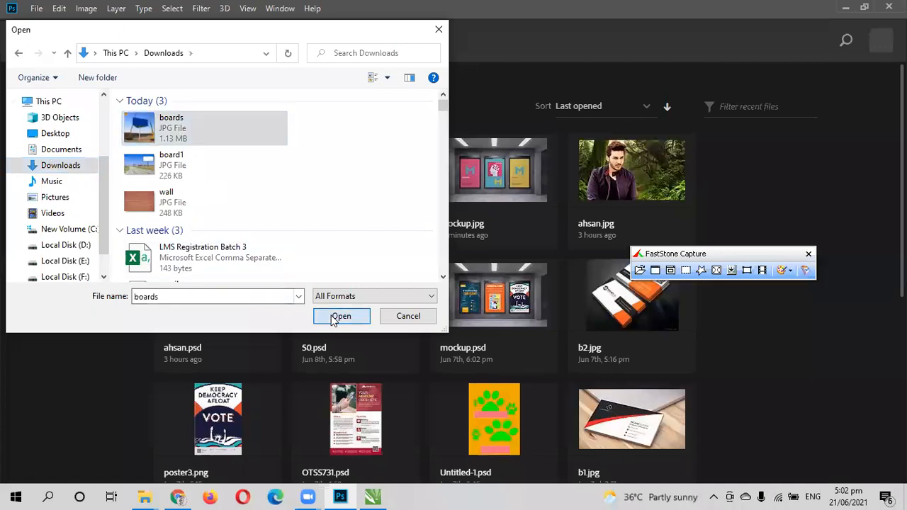
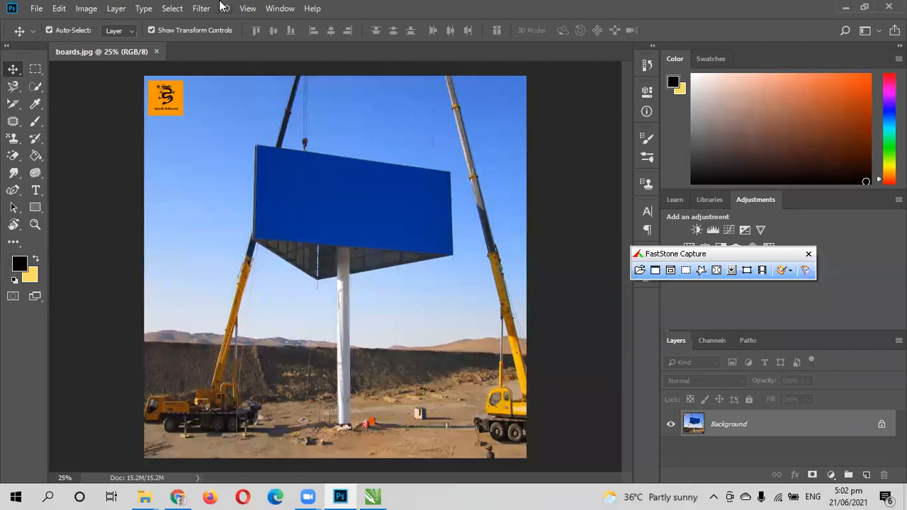
Step: Create a new landscape A4 document, 297 x 210 mm at 300 pixels/inch with white background contents
click(34, 9)
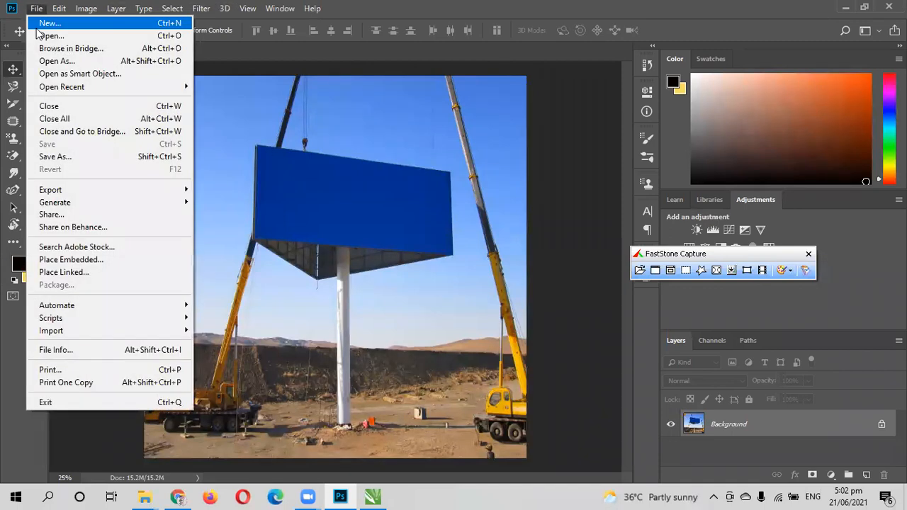
click(36, 25)
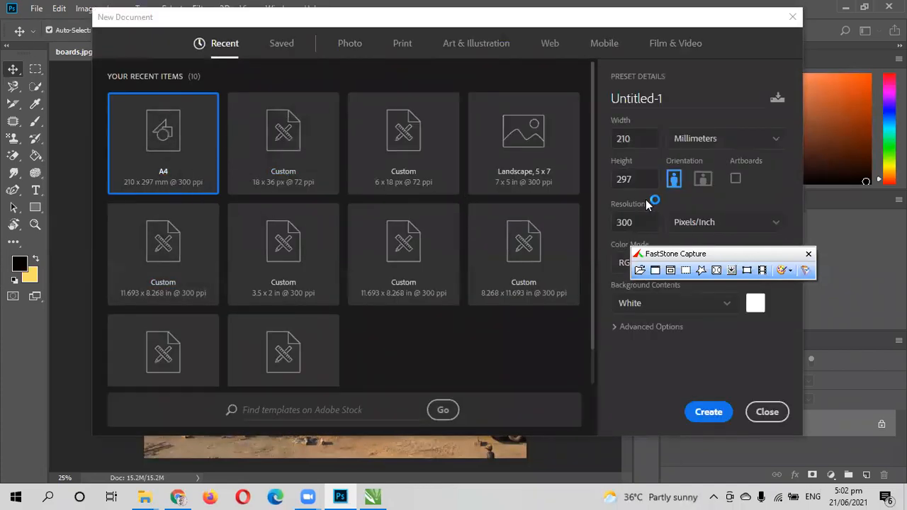
click(702, 184)
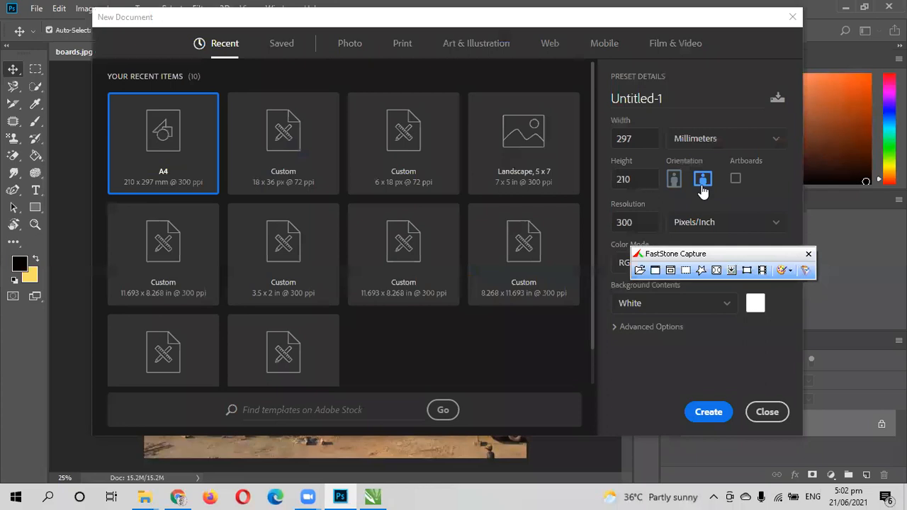
click(697, 414)
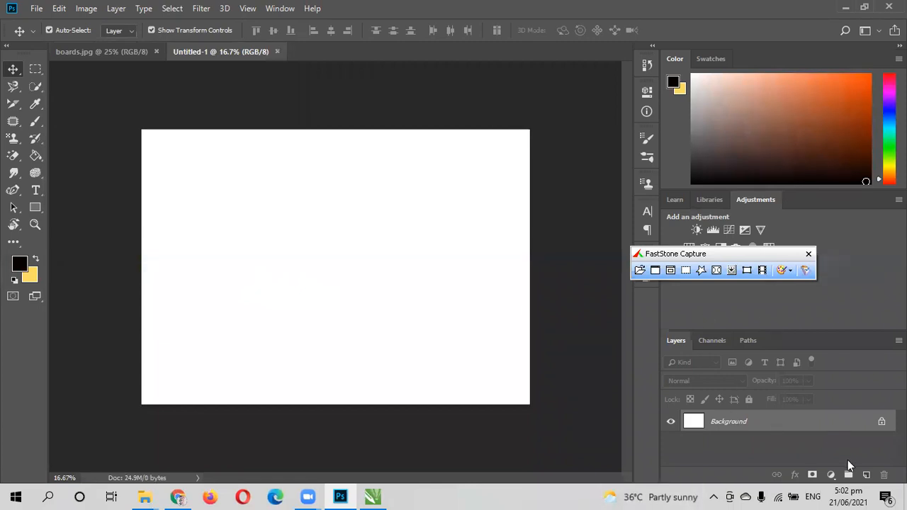
Step: Convert the locked Background of the new document into the normal layer Layer 0 and turn it into a Smart Object
double_click(820, 427)
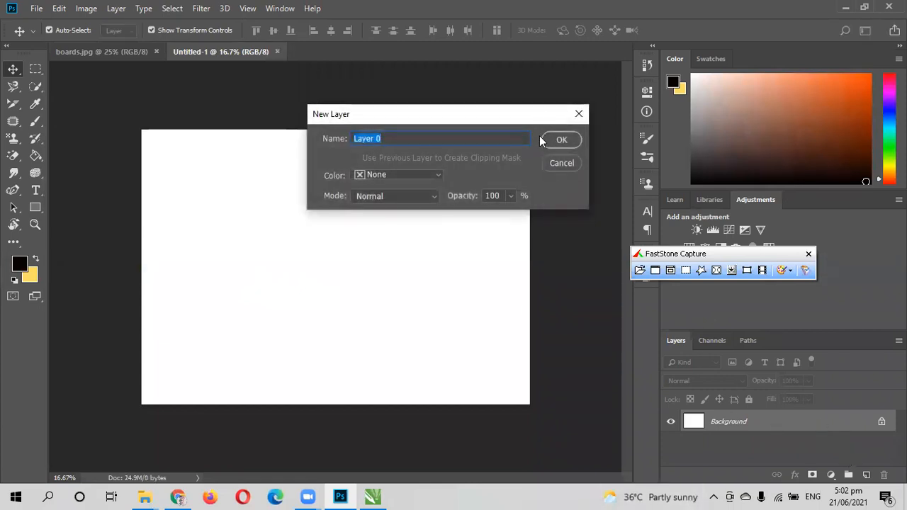
click(437, 195)
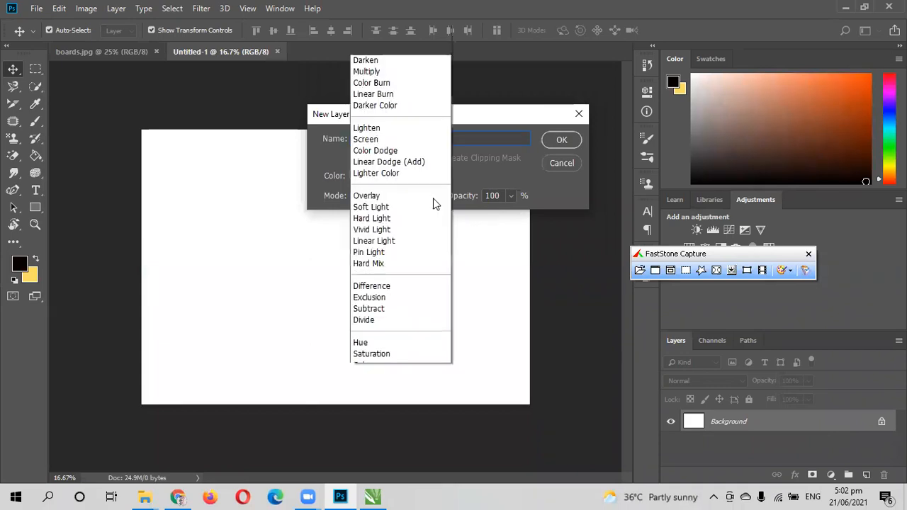
click(482, 293)
click(552, 145)
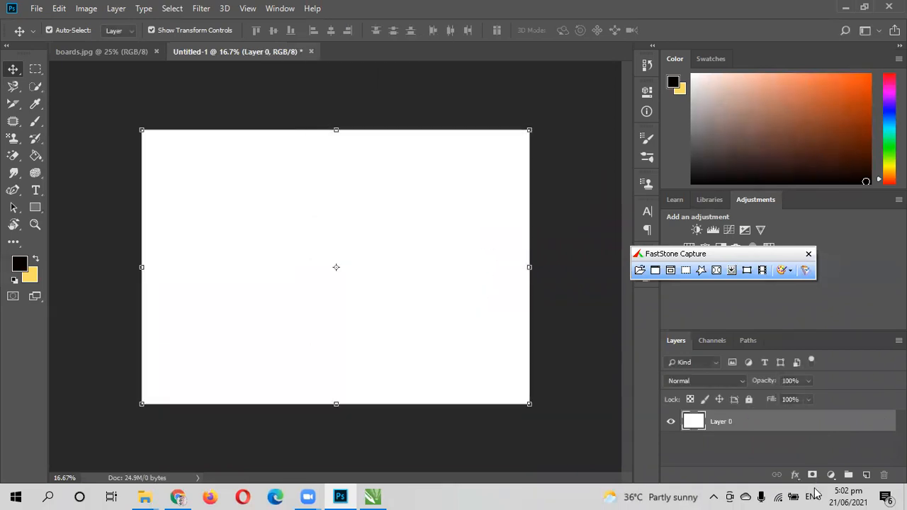
right_click(778, 432)
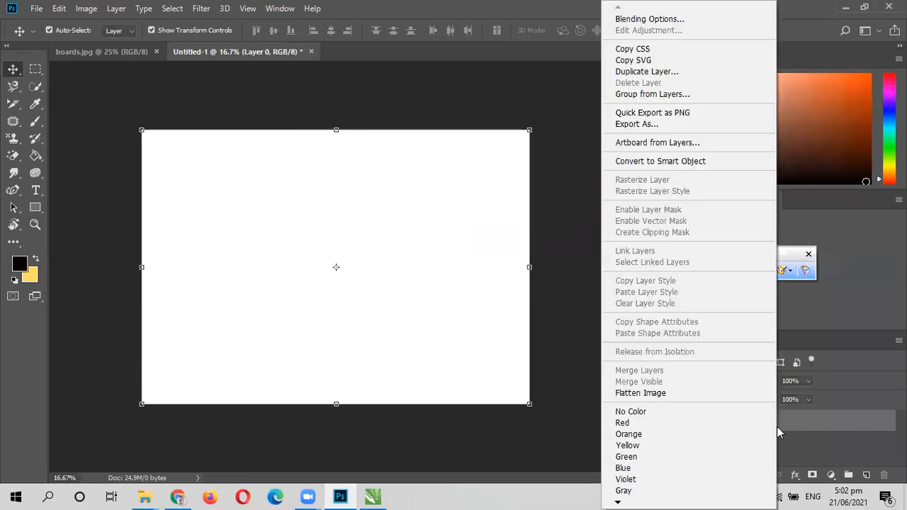
click(677, 166)
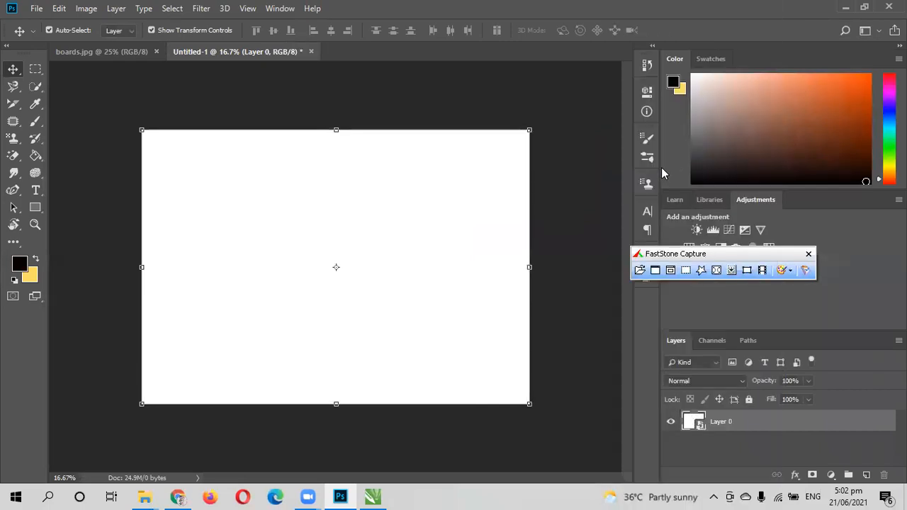
Step: Copy the white Smart Object into boards.jpg and scale it over the billboard to about 78% width and 94% height
drag(345, 258, 200, 147)
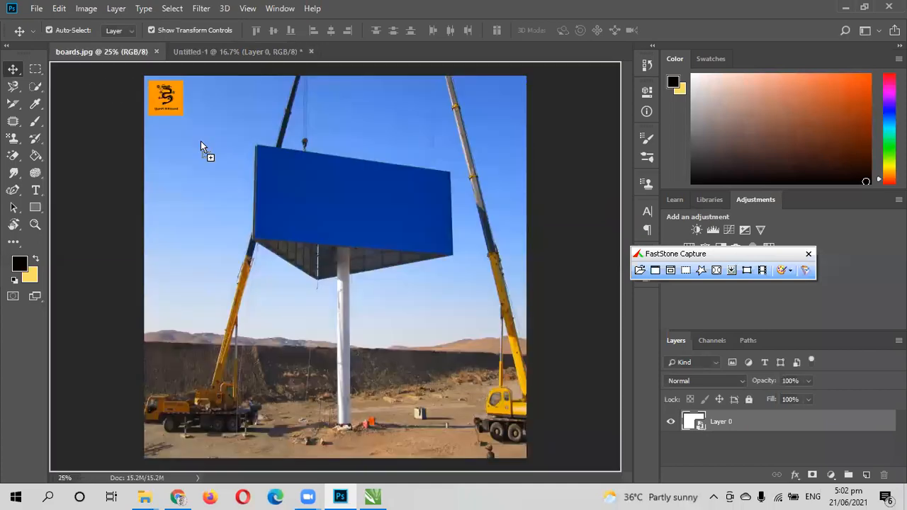
drag(330, 206, 348, 223)
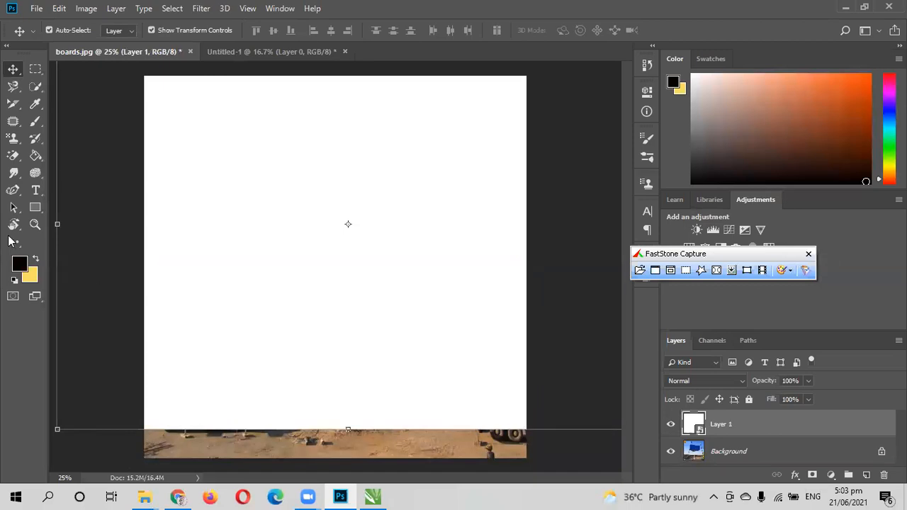
drag(57, 224, 302, 224)
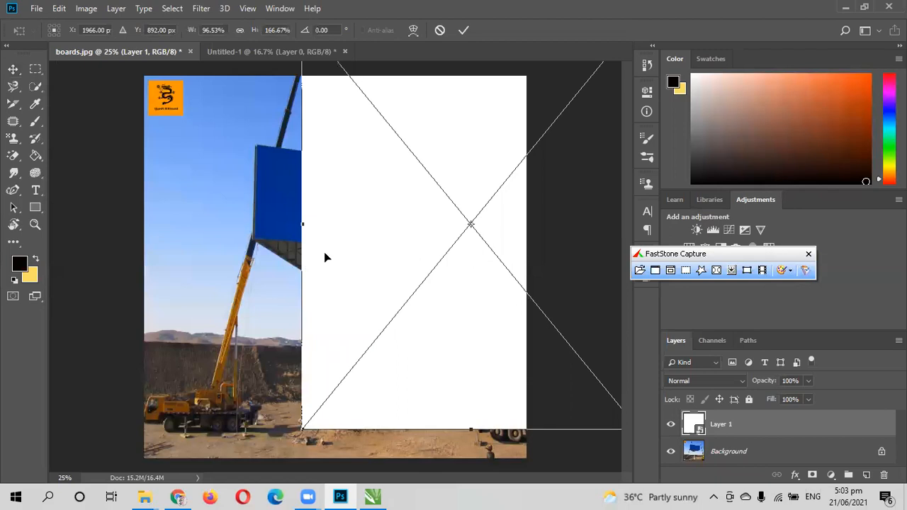
drag(471, 171, 397, 231)
drag(406, 100, 354, 192)
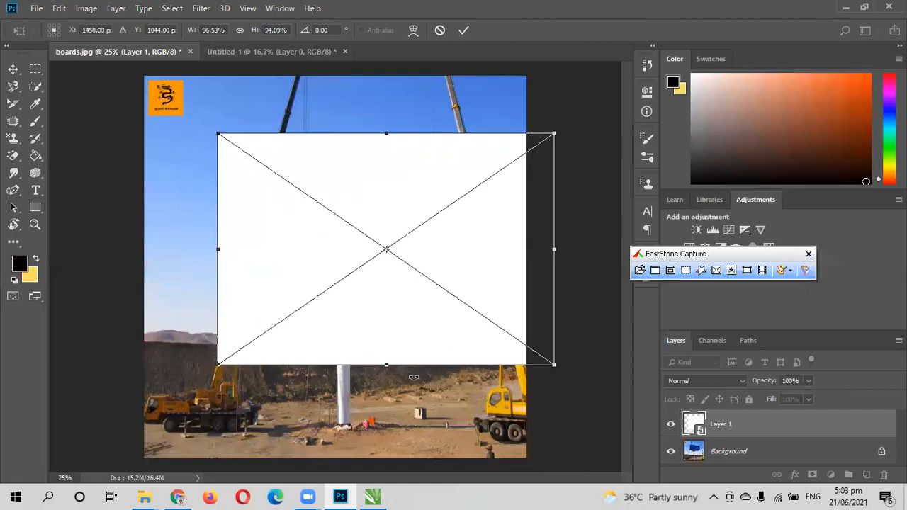
drag(555, 249, 492, 257)
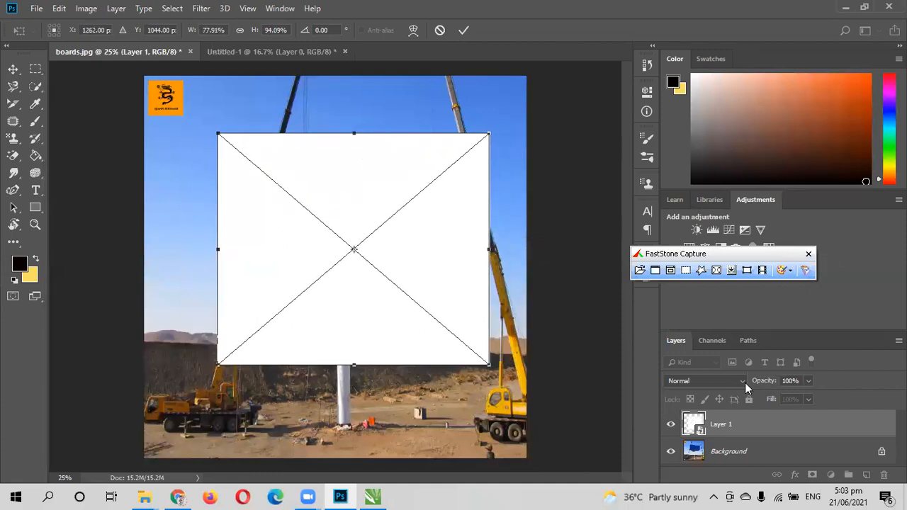
Step: Lower Layer 1's opacity to 42% and resize it to about 57% width and 38% height over the blue board
click(807, 382)
click(773, 393)
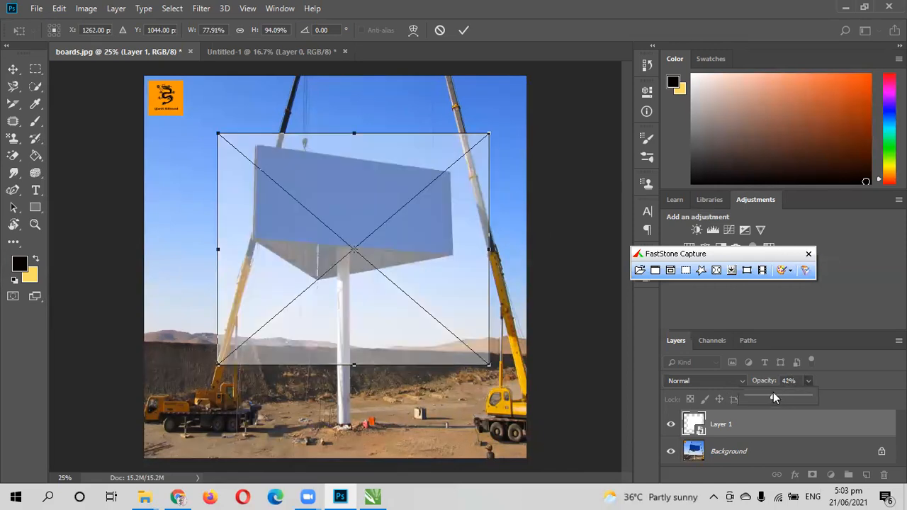
drag(356, 132, 356, 145)
drag(219, 145, 256, 147)
drag(252, 364, 248, 246)
drag(489, 246, 455, 257)
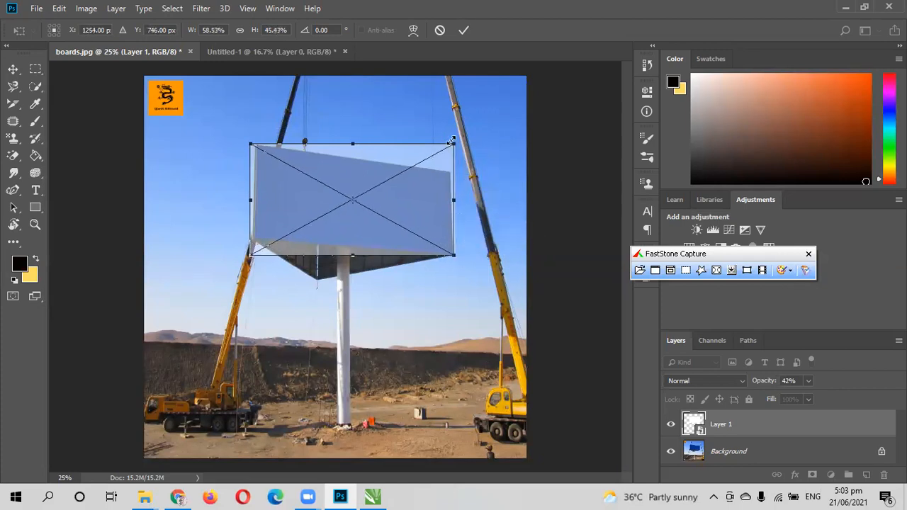
drag(455, 143, 448, 164)
Step: Skew Layer 1's corners to follow the slanted face of the blue board and apply the transform
right_click(399, 206)
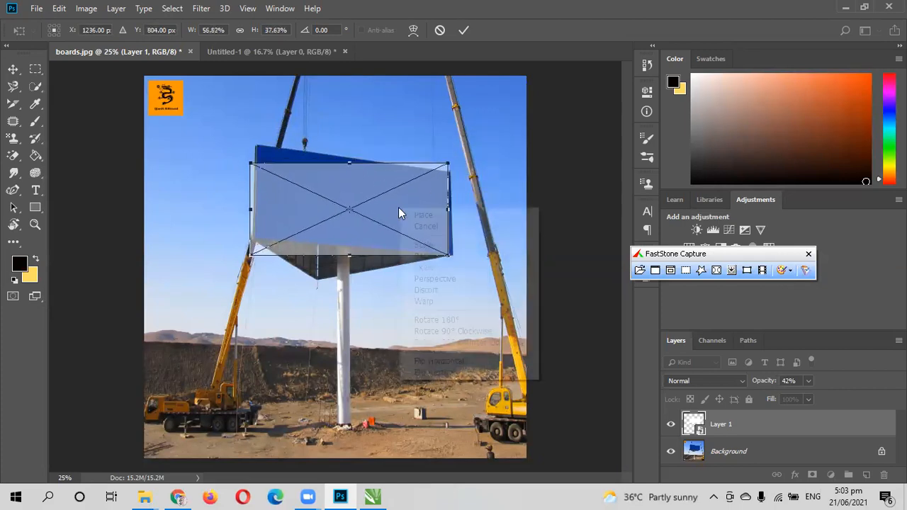
click(435, 271)
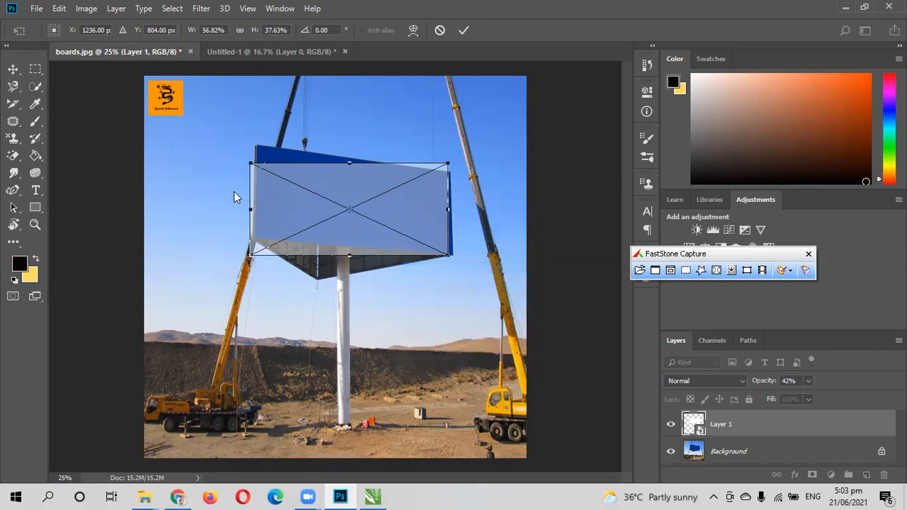
drag(250, 165, 304, 160)
drag(447, 169, 447, 173)
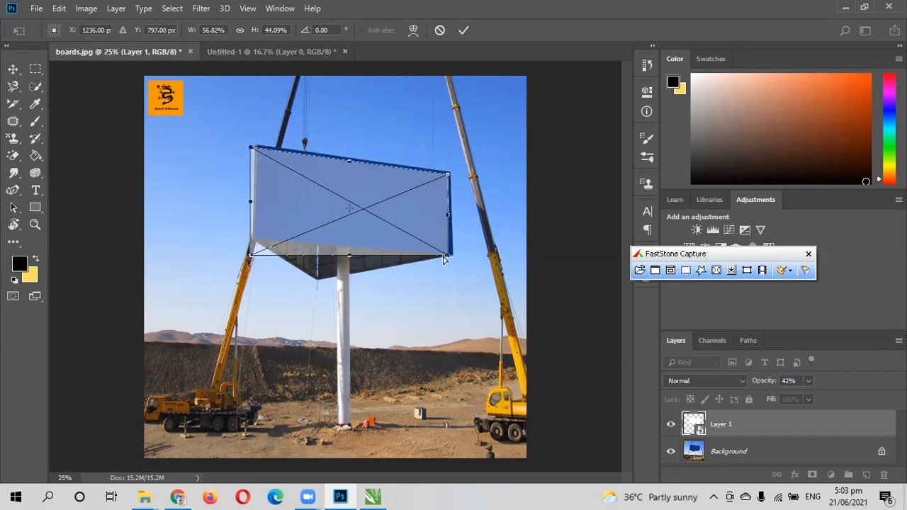
drag(447, 258, 453, 255)
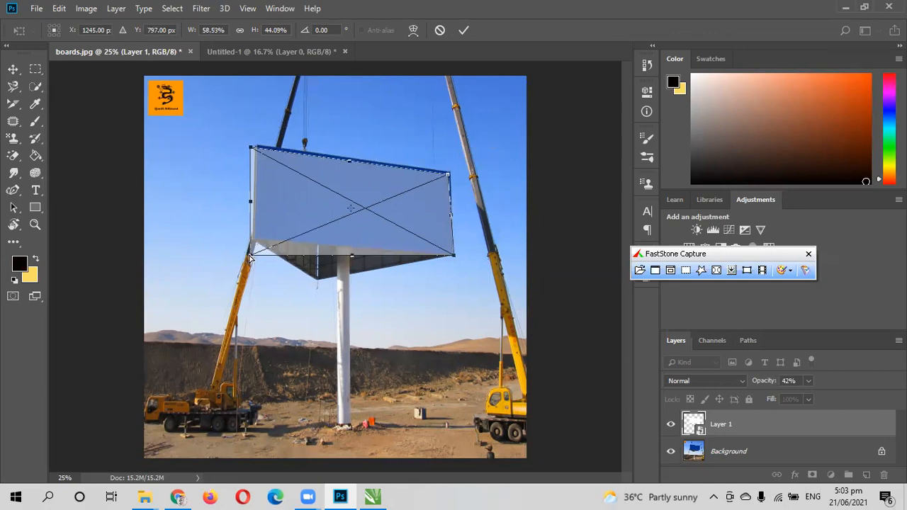
drag(249, 256, 251, 237)
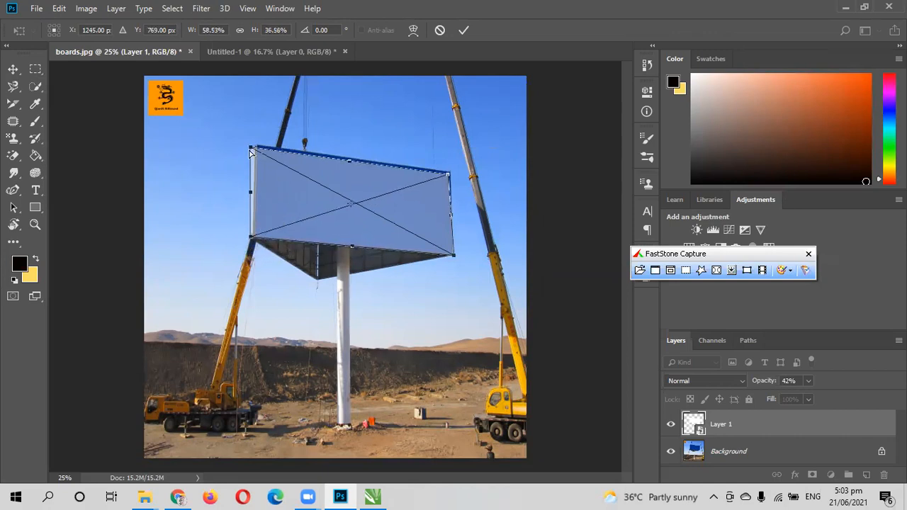
drag(250, 151, 253, 147)
key(z)
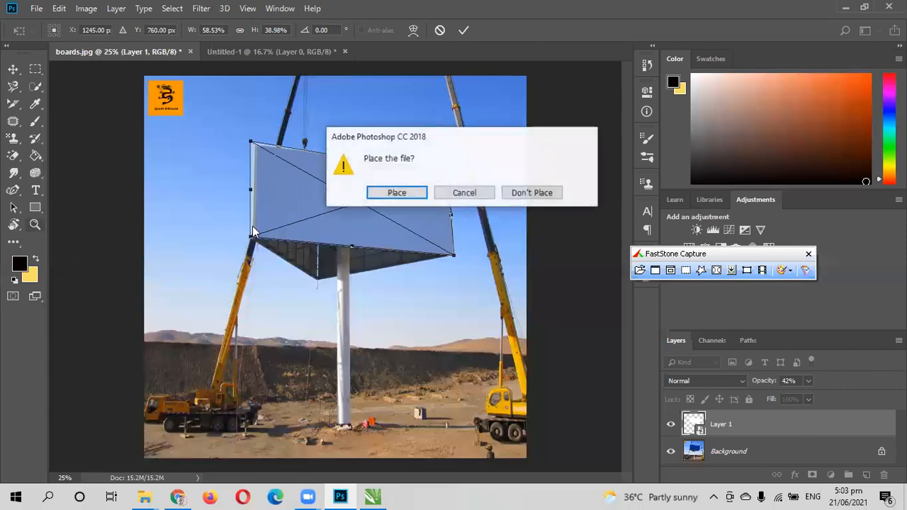
click(448, 195)
click(464, 31)
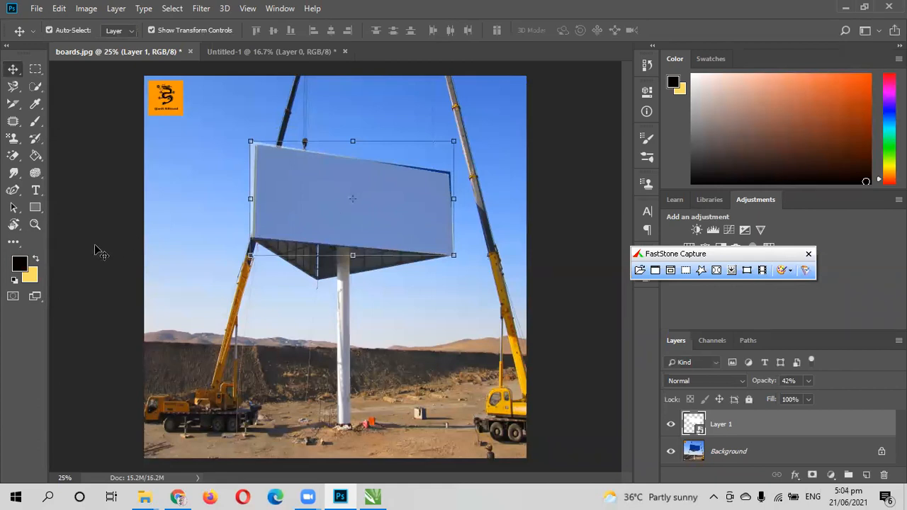
key(z)
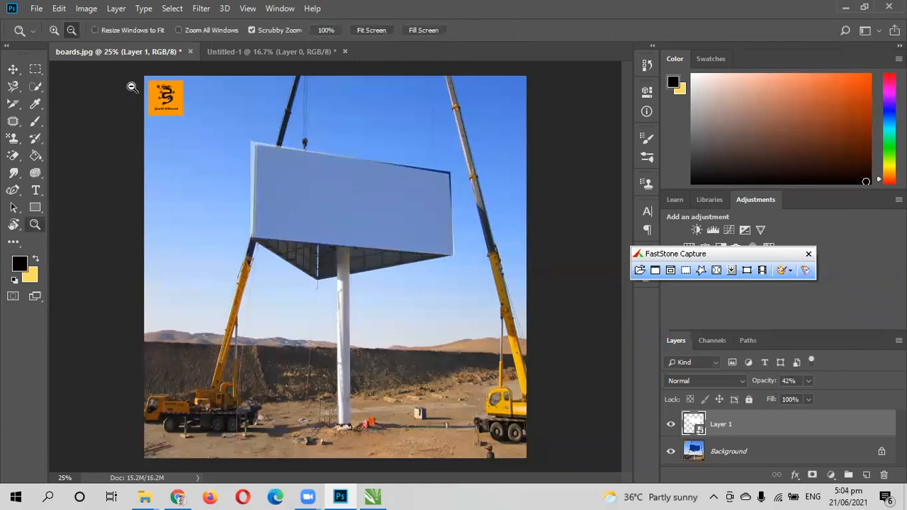
click(55, 30)
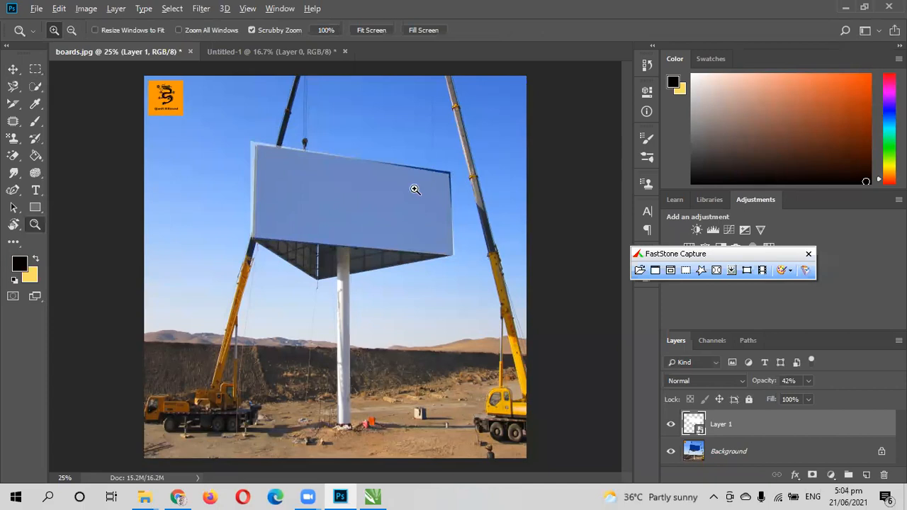
click(444, 171)
click(446, 168)
click(449, 170)
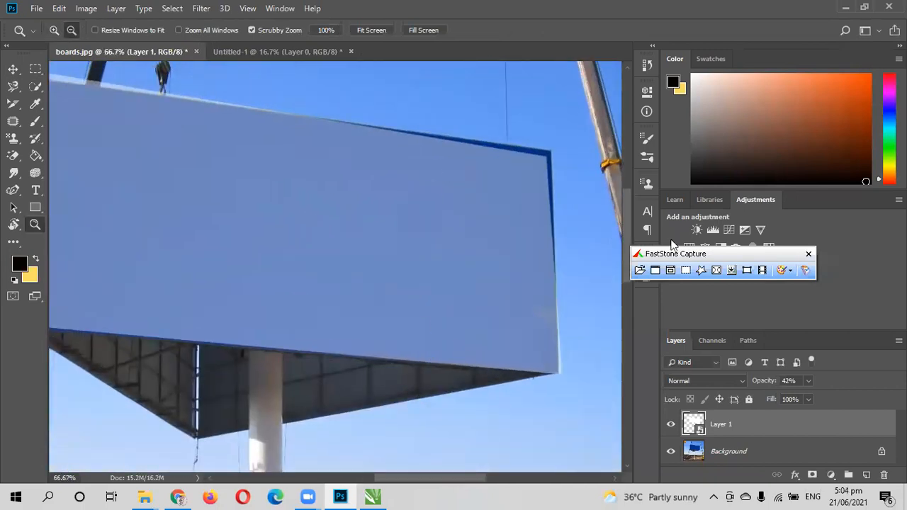
click(453, 243)
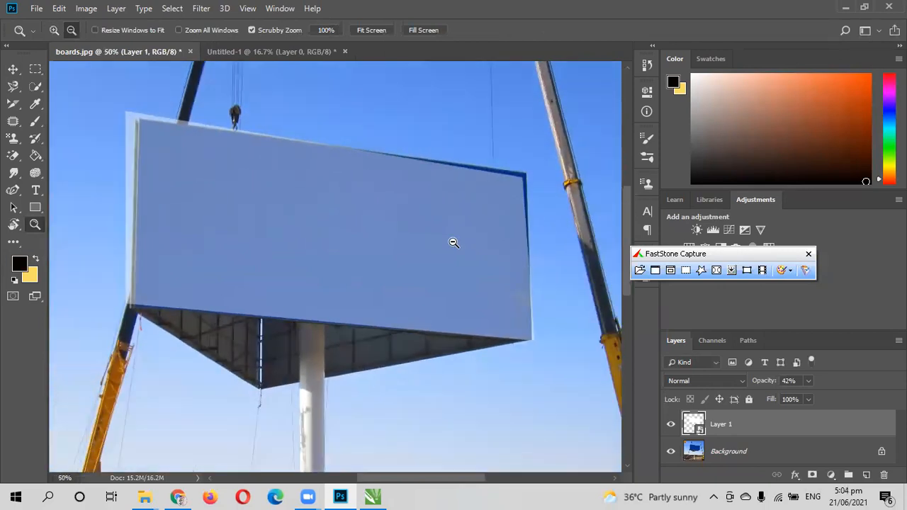
key(ctrl+t)
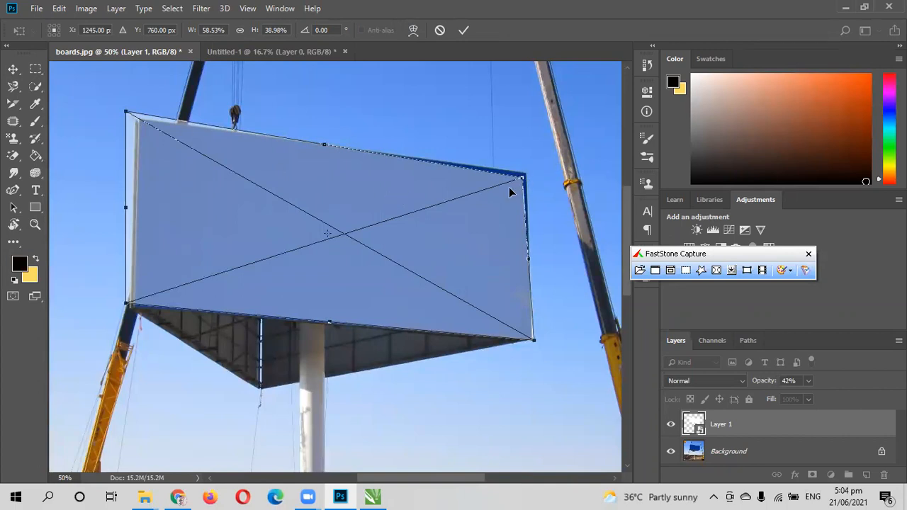
drag(524, 178, 527, 173)
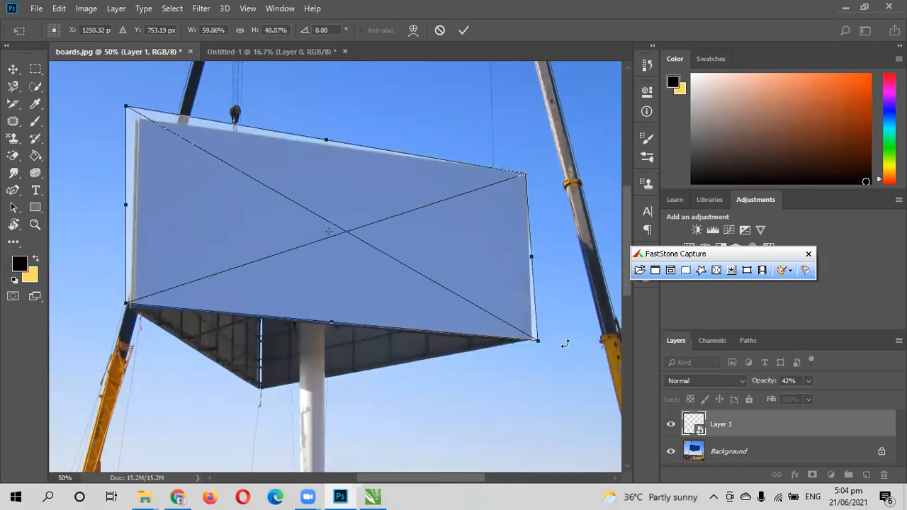
click(13, 68)
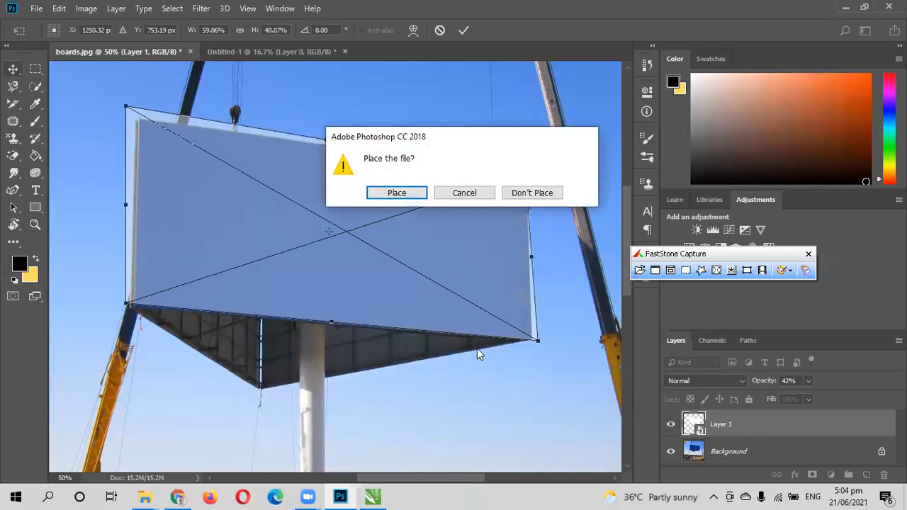
click(521, 193)
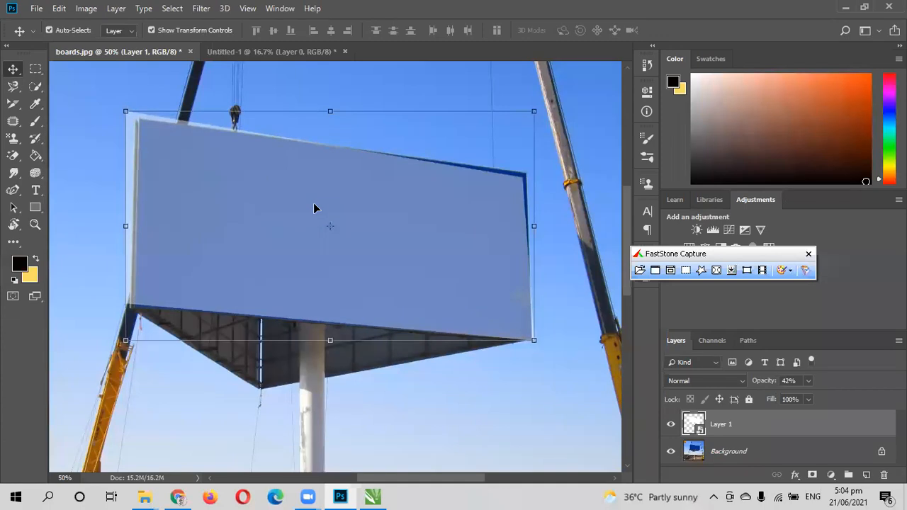
Step: Skew Layer 1 again, shifting its upper-right corner outward and moving both left corners onto the board's left edge
key(ctrl+t)
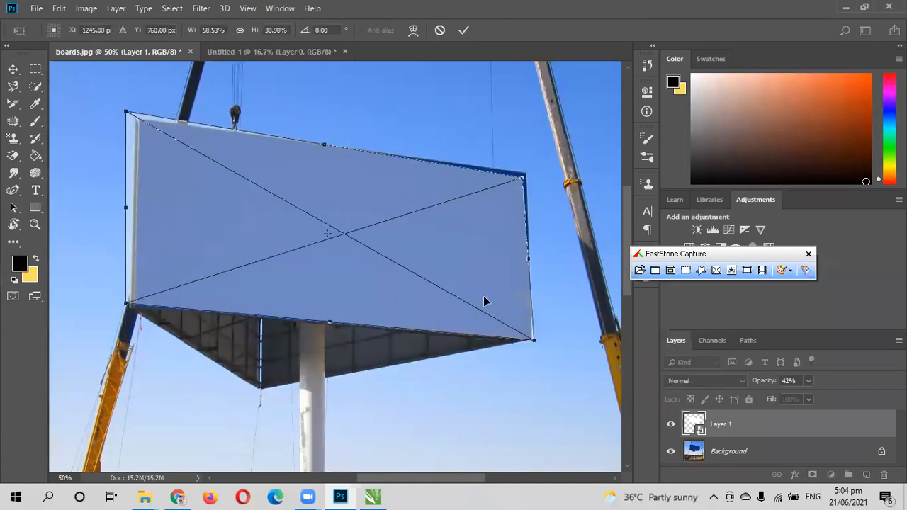
right_click(483, 296)
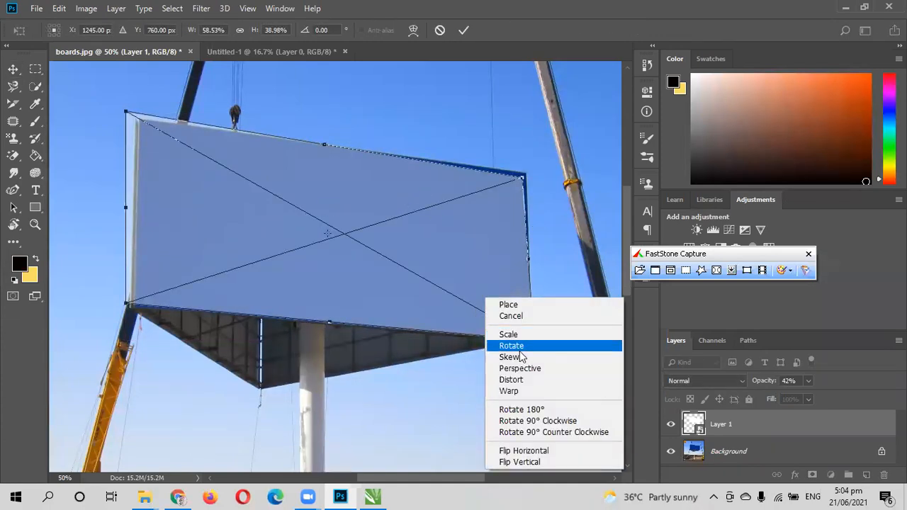
click(521, 356)
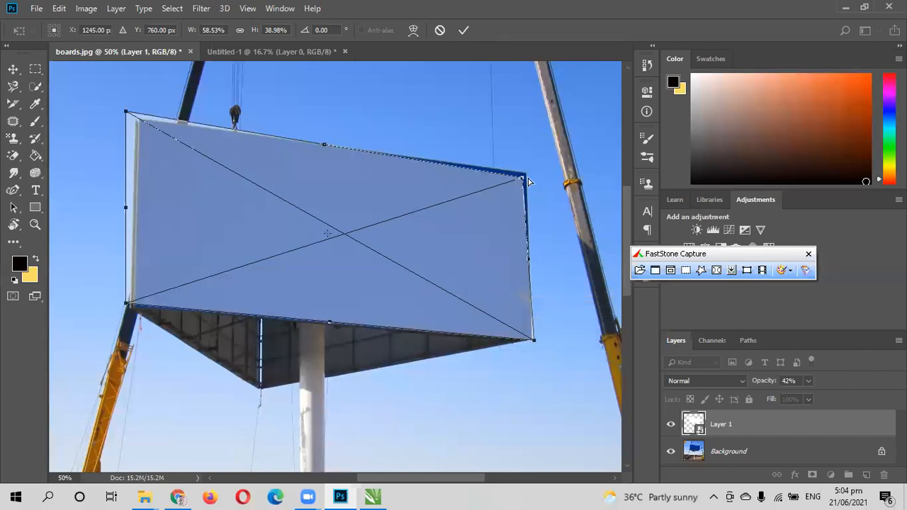
drag(522, 181, 529, 174)
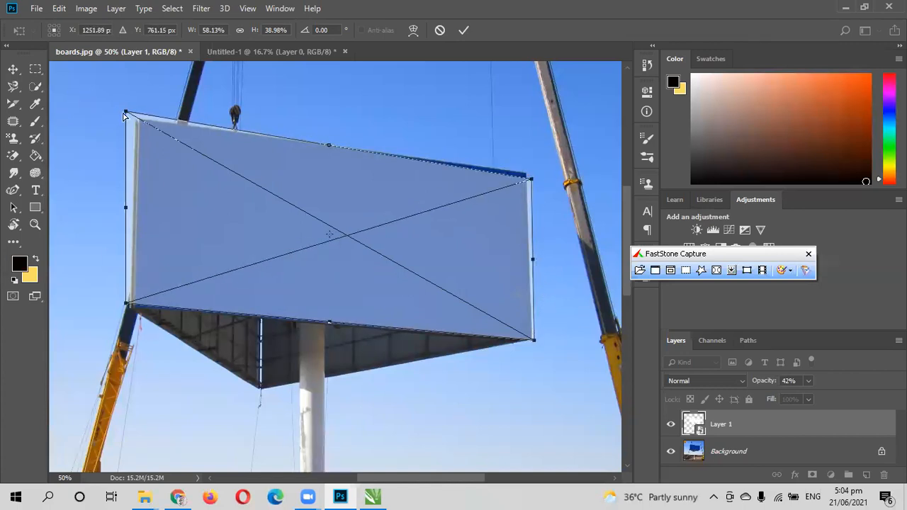
drag(130, 111, 138, 114)
drag(127, 305, 132, 304)
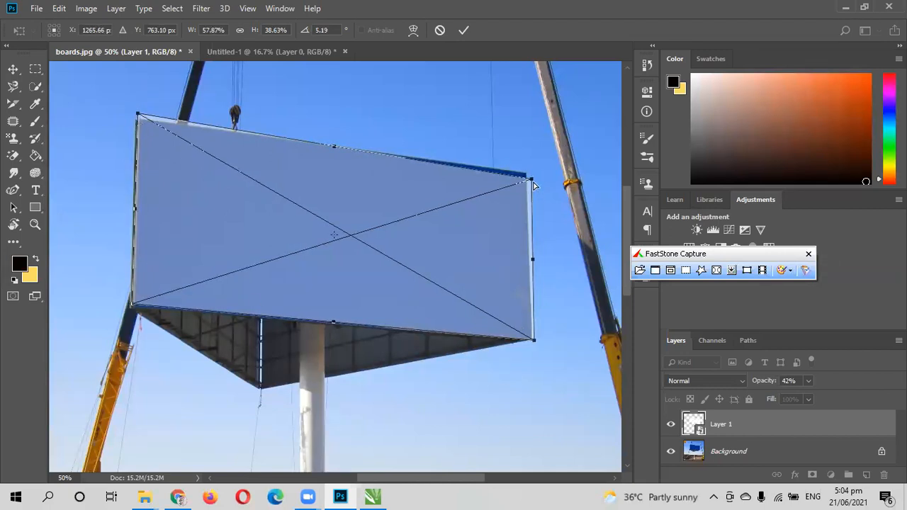
Step: Skew Layer 1's right corners and upper-left corner onto the matching corners of the blue board and apply the transform
drag(530, 181, 521, 177)
drag(533, 341, 531, 339)
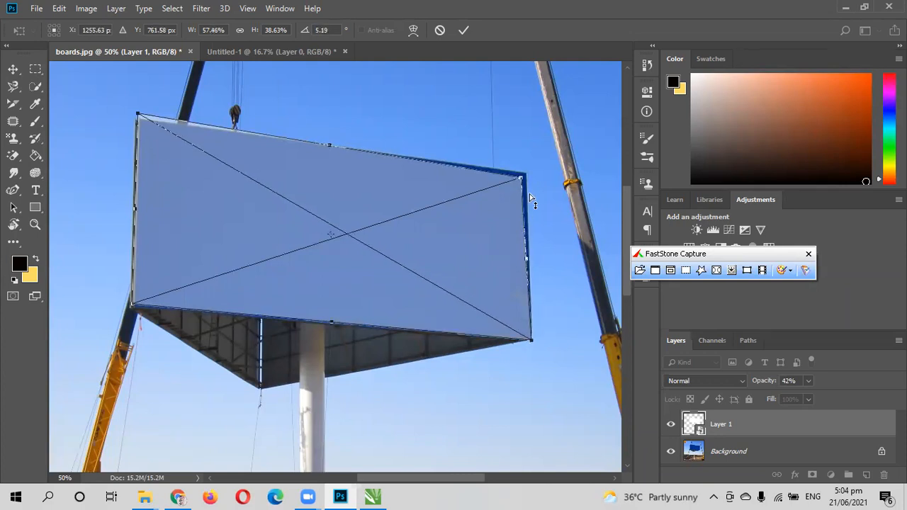
drag(522, 178, 520, 172)
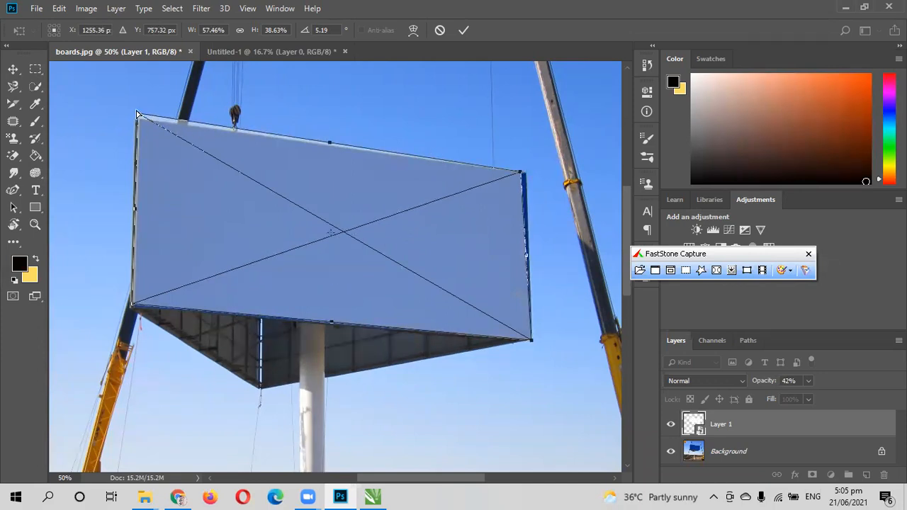
drag(137, 115, 144, 117)
mouse_move(144, 119)
mouse_down()
mouse_move(171, 131)
mouse_move(148, 138)
mouse_move(139, 121)
mouse_up()
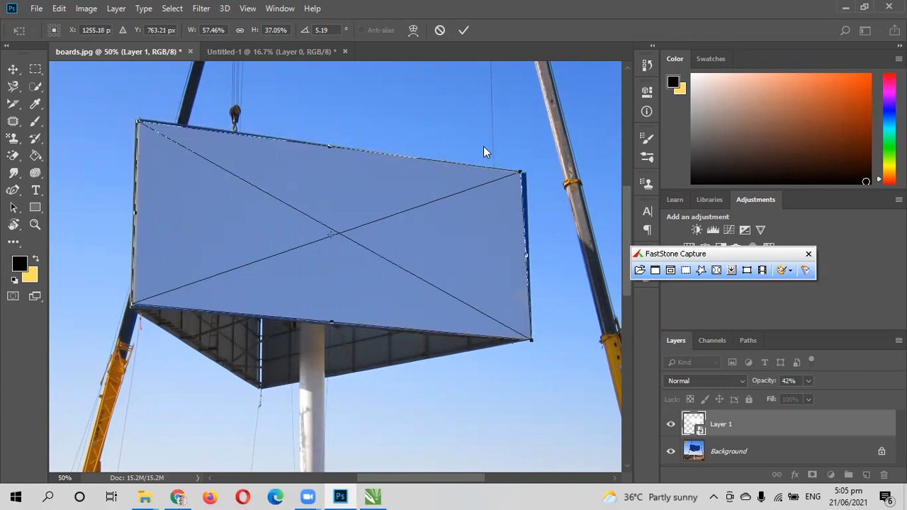
drag(520, 175, 525, 176)
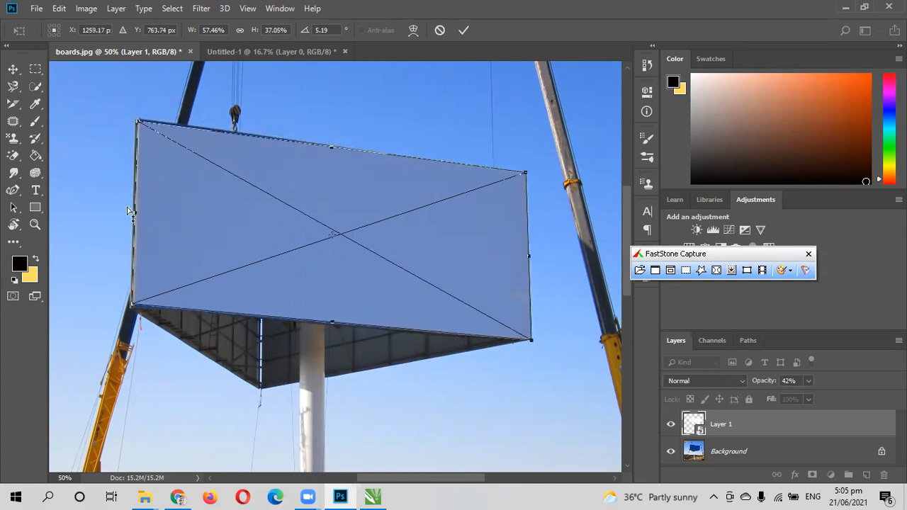
click(464, 31)
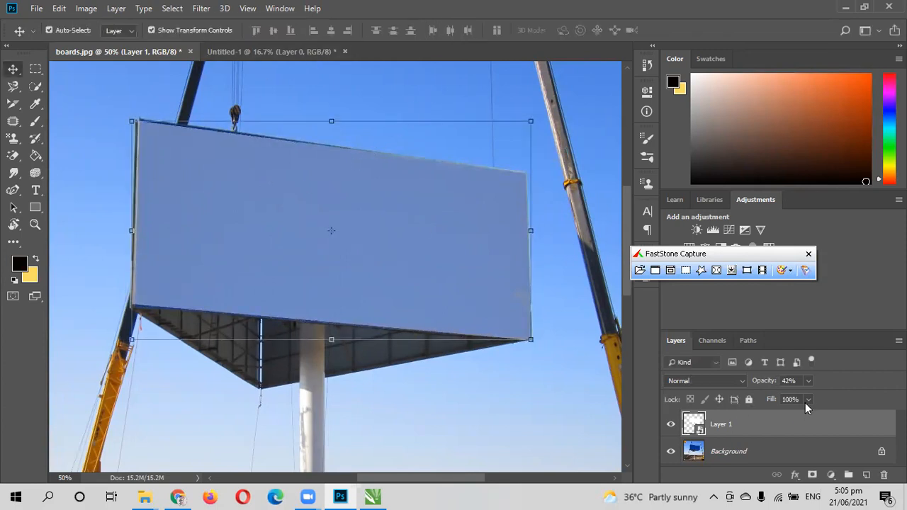
Step: Raise Layer 1's opacity to 100% and deselect the layer
click(809, 382)
drag(810, 398, 856, 402)
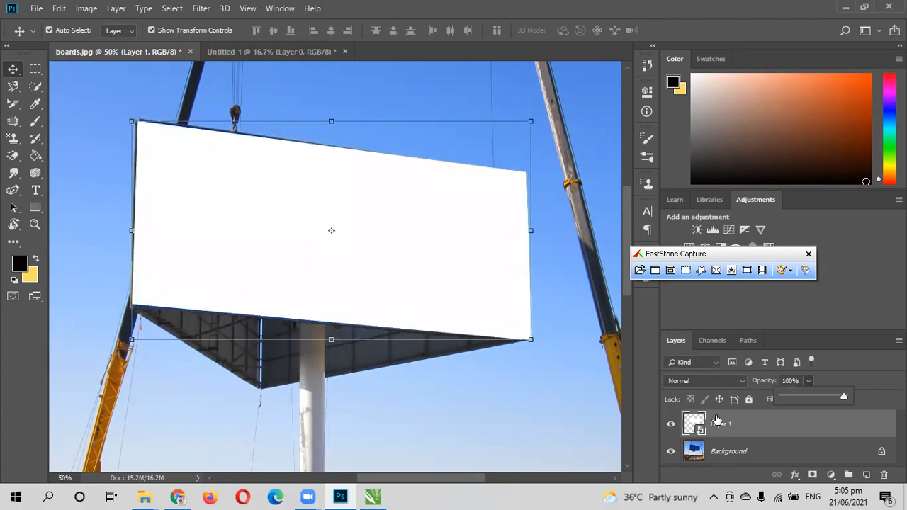
click(101, 124)
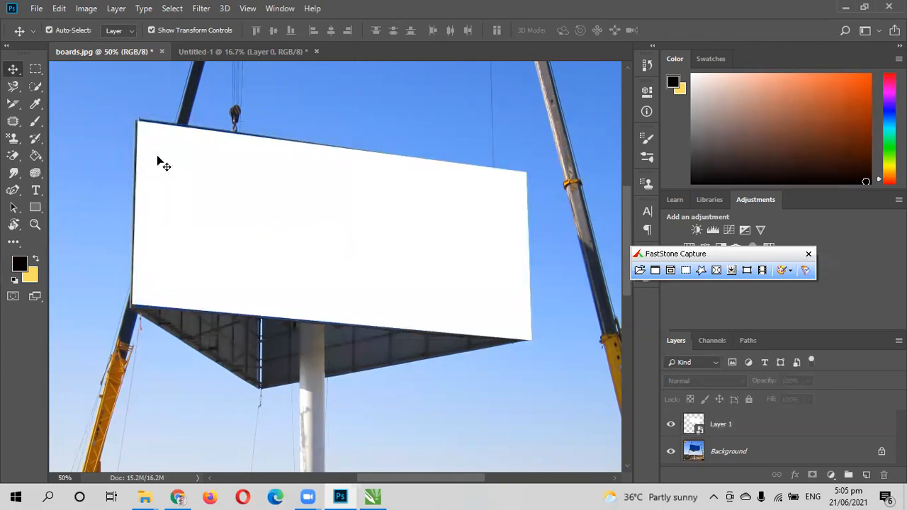
Step: Skew Layer 1's upper-left corner upward so its top edge covers the blue strip below the board's frame
click(31, 224)
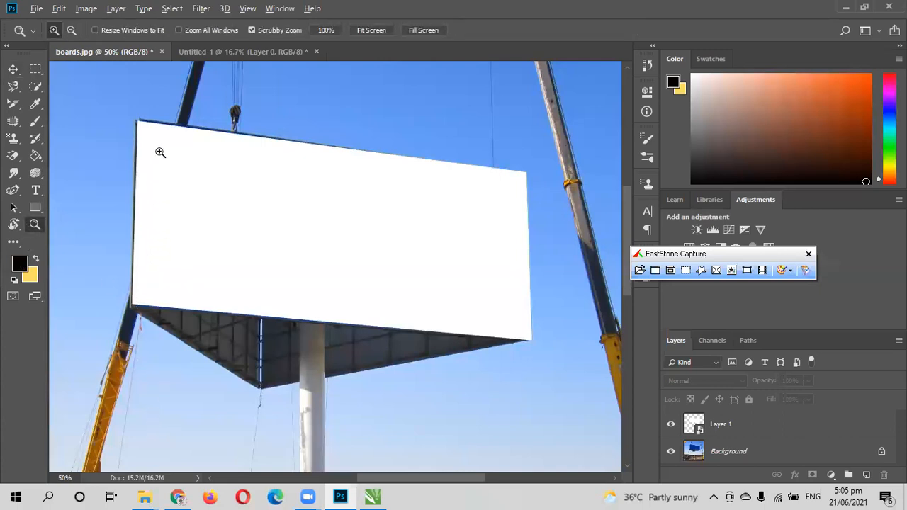
click(156, 145)
click(152, 117)
click(153, 116)
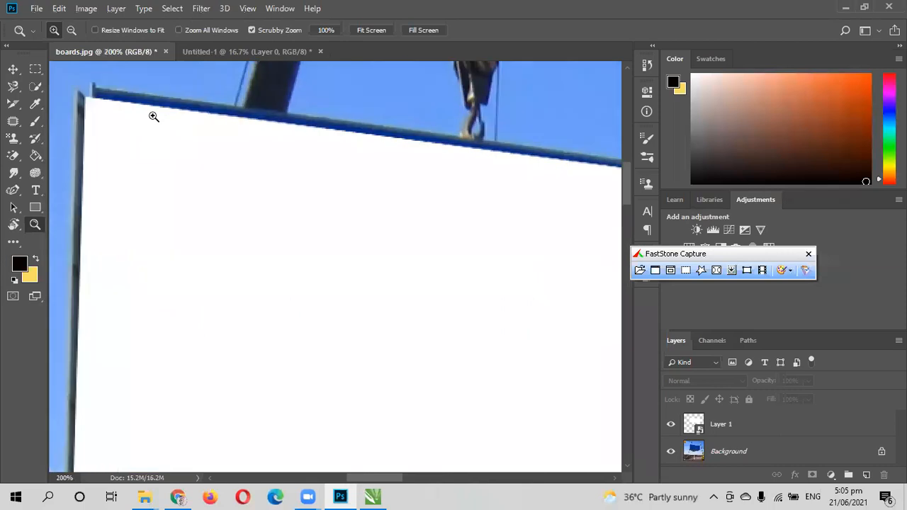
key(alt)
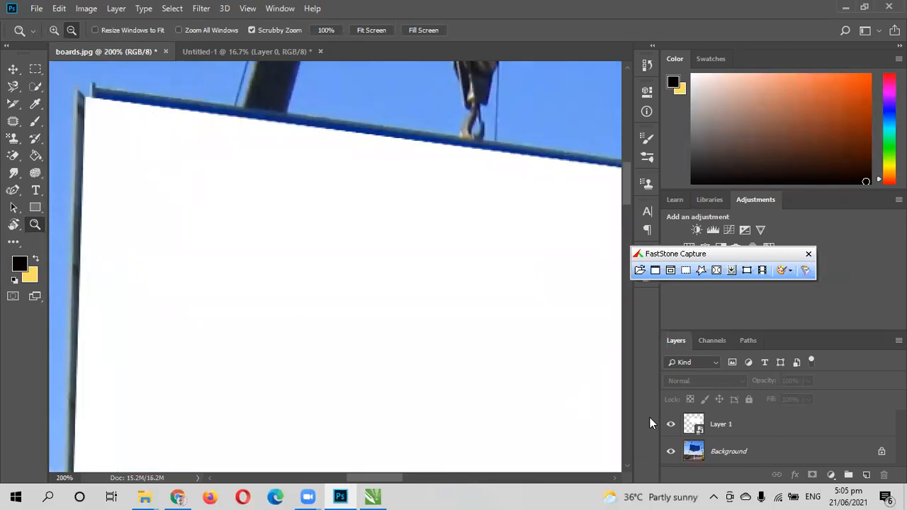
click(785, 432)
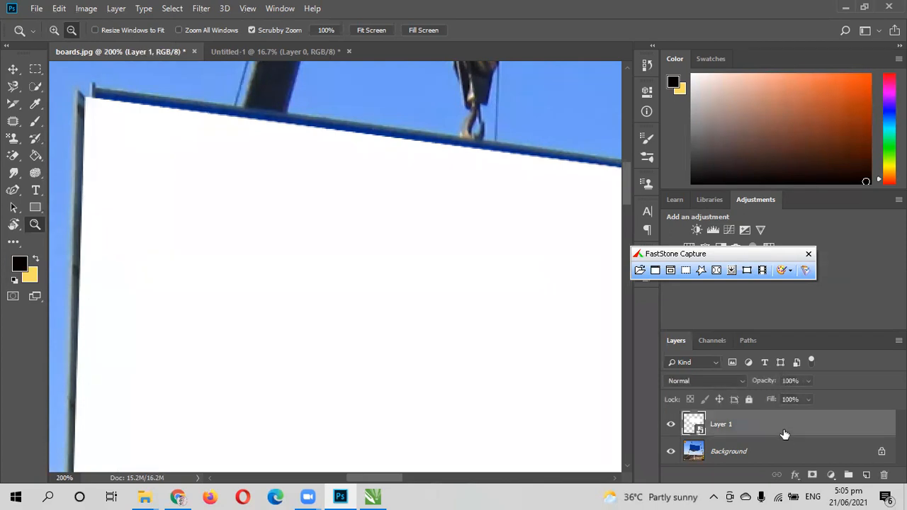
key(ctrl+t)
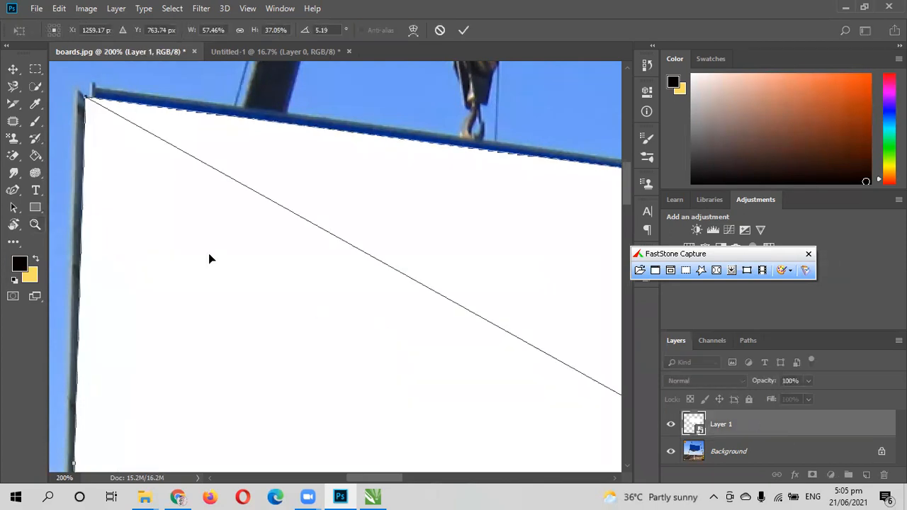
right_click(177, 128)
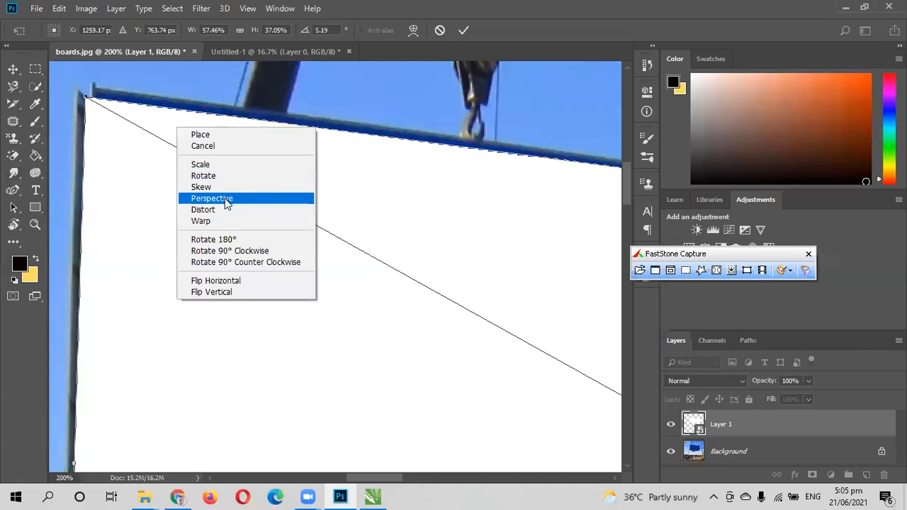
click(221, 186)
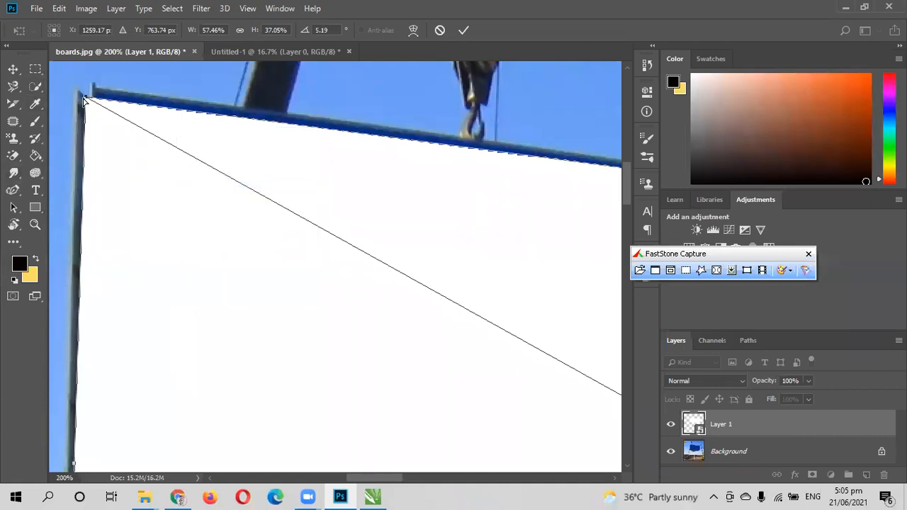
drag(85, 101, 104, 85)
Step: Nudge Layer 1 about 6 px right and 2 px down to meet the board's upper-left corner, and apply the transform
key(Down)
key(Down)
key(Down)
key(Down)
key(Down)
key(Down)
key(Down)
key(Right)
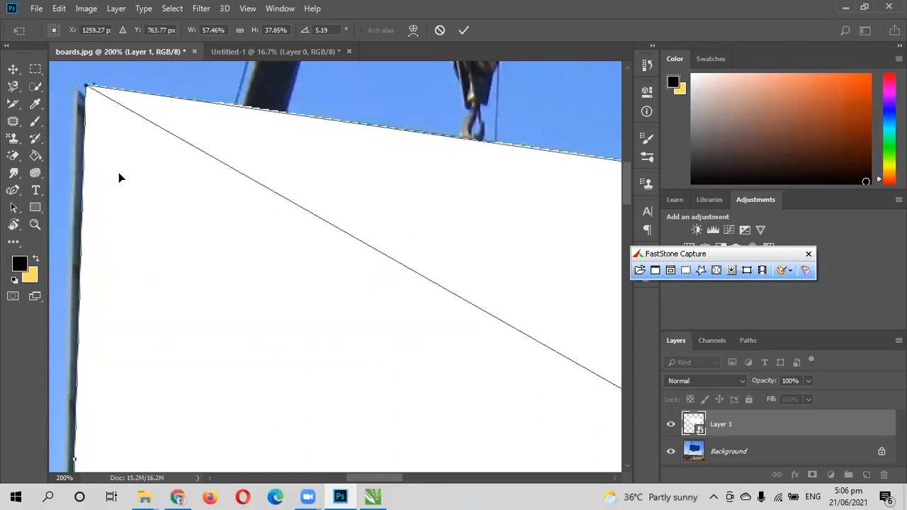
key(Right)
key(Right)
key(Right)
key(Right)
key(Right)
key(Up)
key(Up)
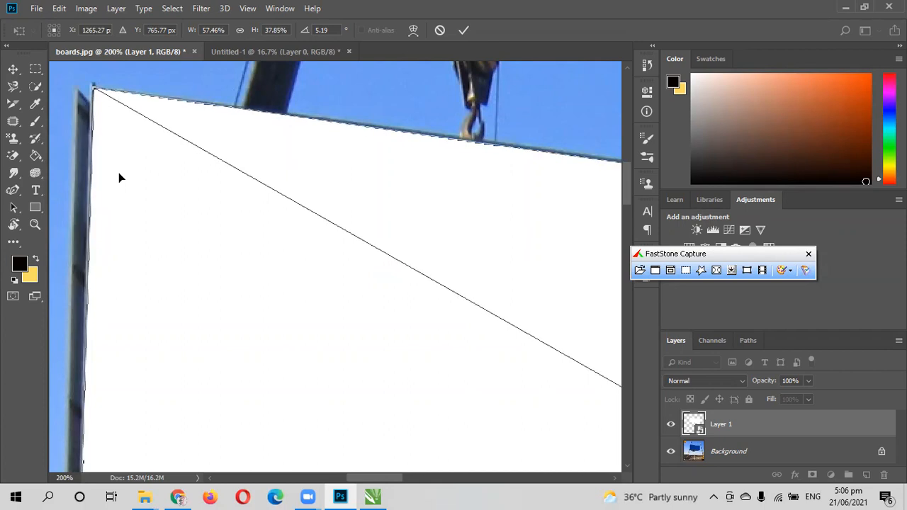
click(464, 31)
Step: Start a free transform on Layer 1 at the board's upper-right corner and lower the layer's opacity to 51%
key(z)
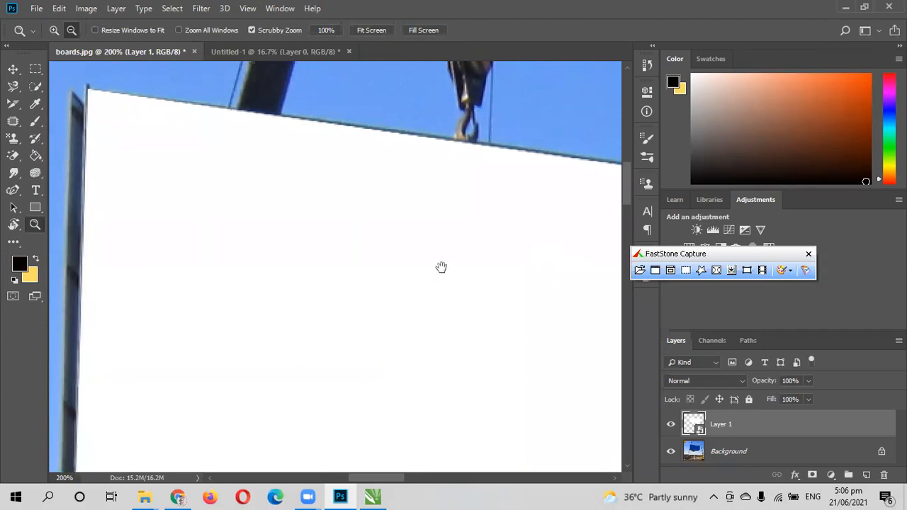
drag(442, 266, 322, 237)
drag(511, 255, 340, 253)
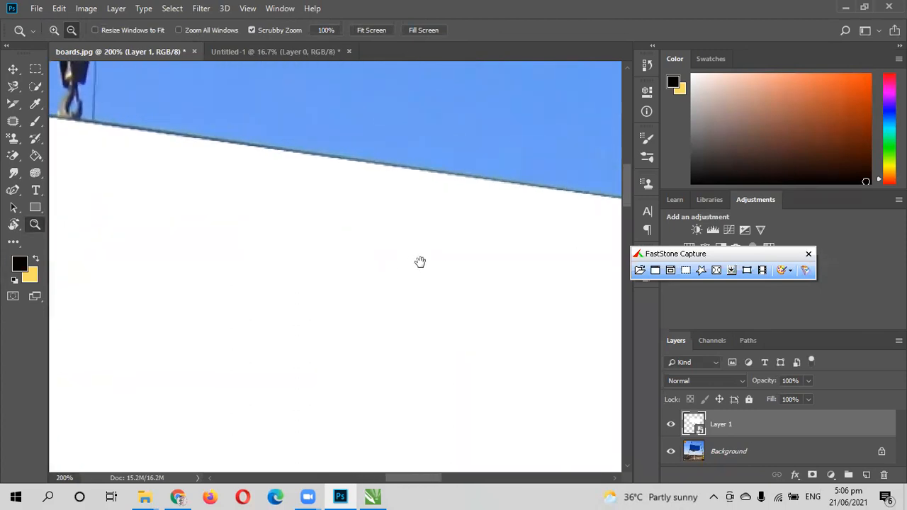
drag(456, 262, 332, 253)
drag(526, 263, 235, 294)
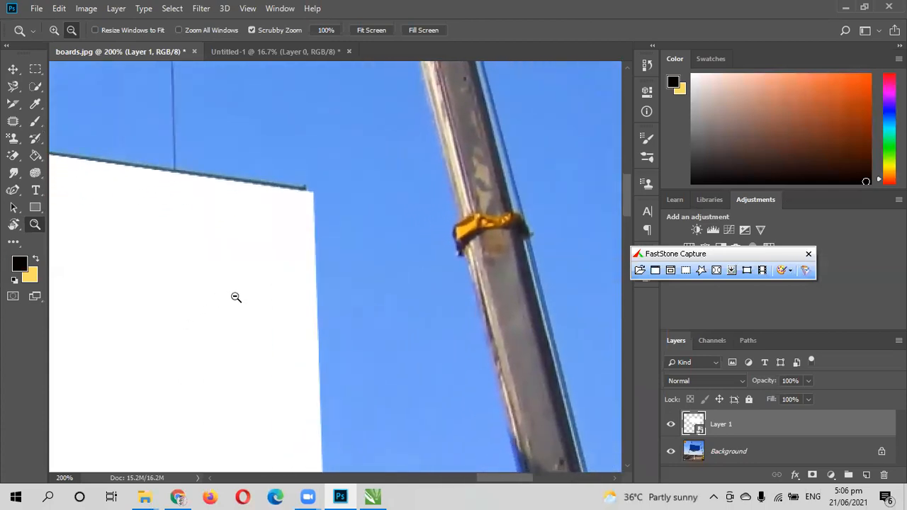
key(ctrl+t)
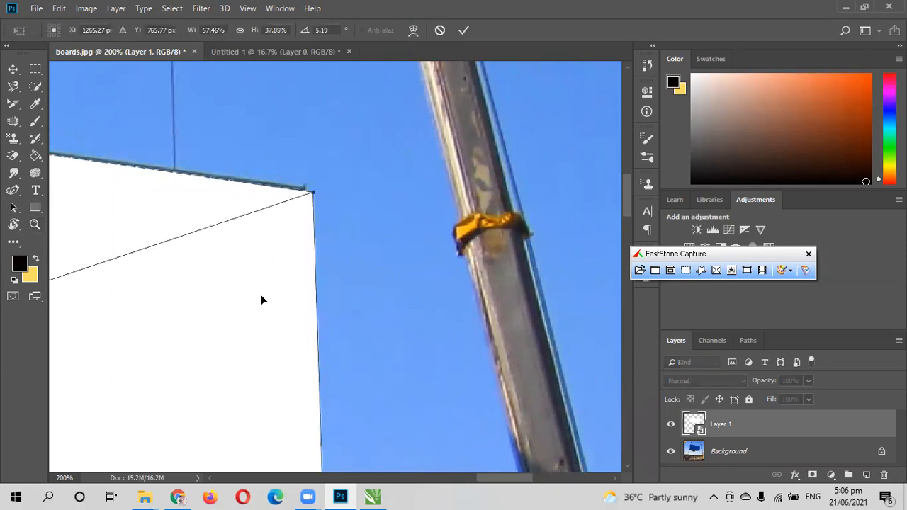
click(807, 382)
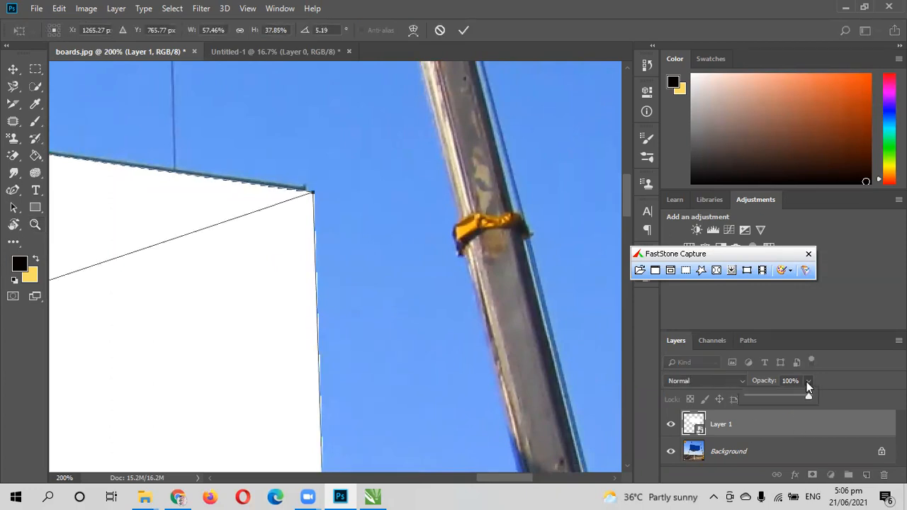
click(786, 397)
click(779, 396)
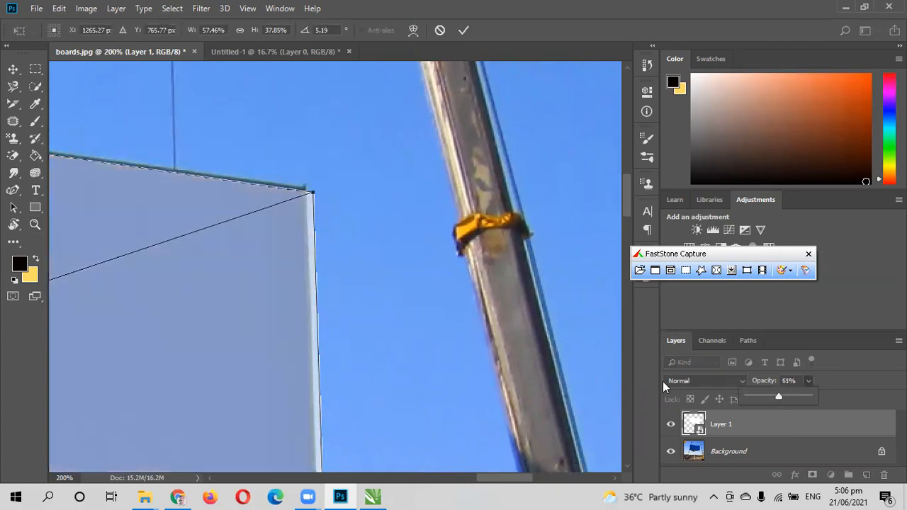
Step: Nudge Layer 1 about 7 px left and 3 px up so its upper-right corner meets the board's corner
click(311, 193)
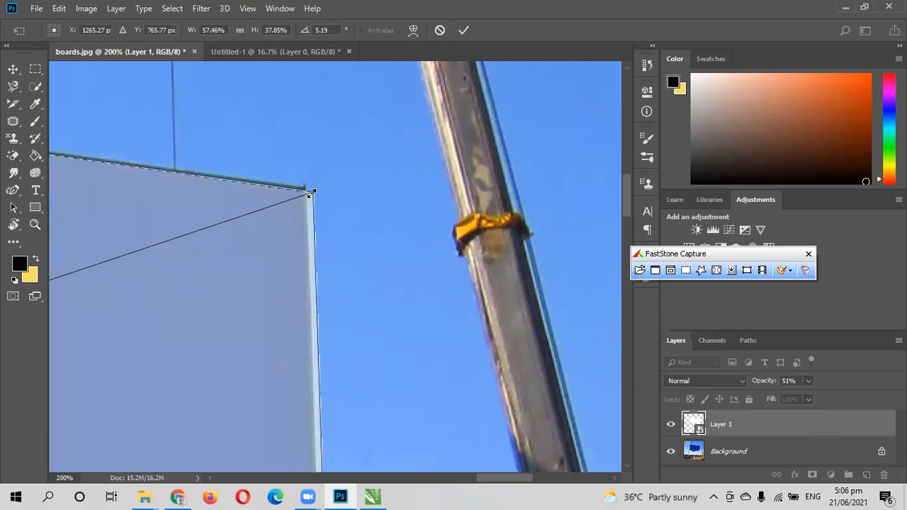
key(Left)
key(Left)
key(Left)
key(Left)
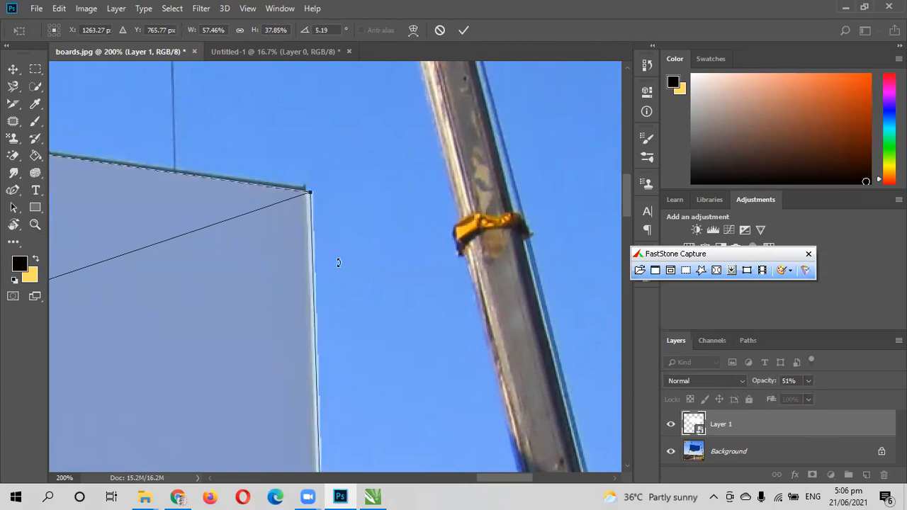
key(Up)
key(Left)
key(Left)
key(Left)
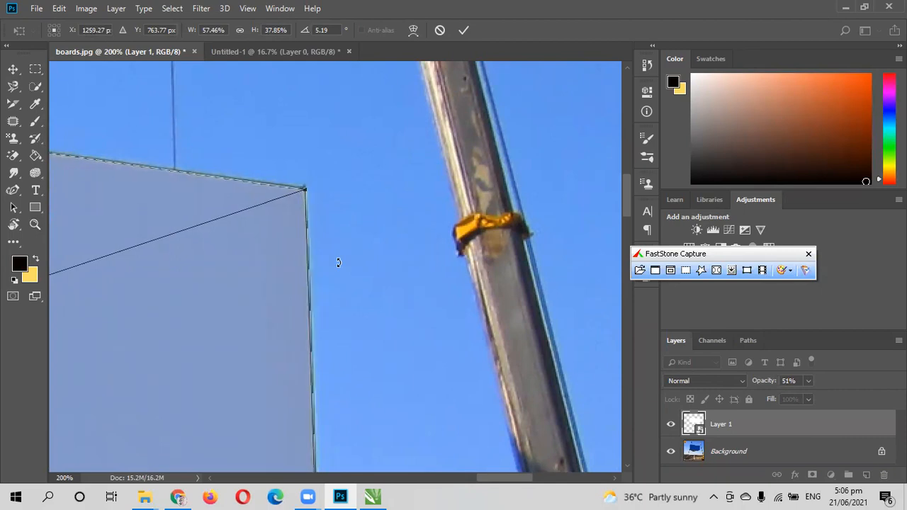
key(Up)
key(Up)
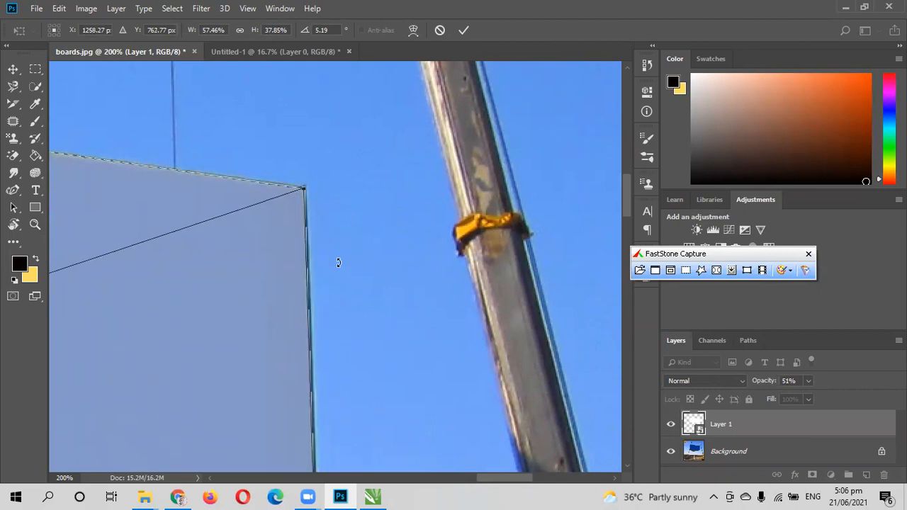
Step: Nudge Layer 1 about 3 px right to align its upper-left corner with the board's frame
drag(125, 260, 377, 282)
drag(217, 250, 464, 269)
drag(134, 247, 468, 259)
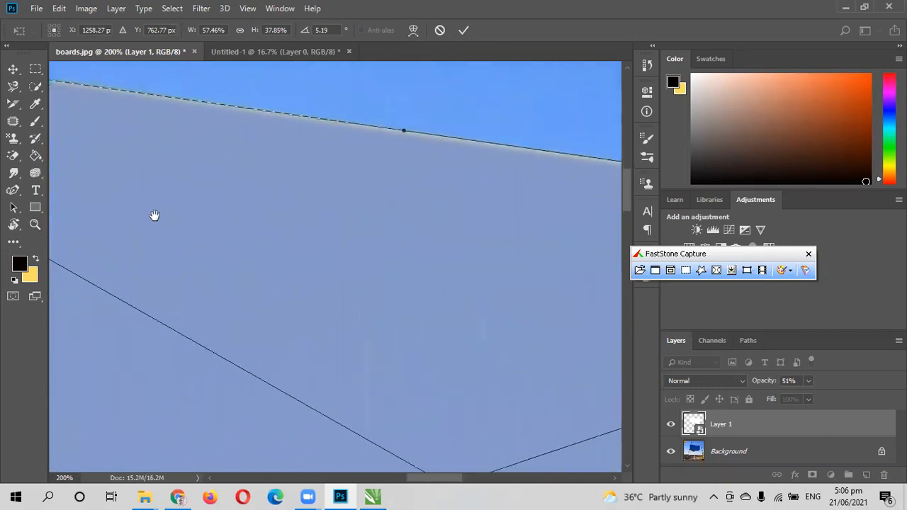
drag(124, 213, 267, 265)
drag(163, 240, 283, 269)
drag(207, 237, 309, 247)
drag(84, 215, 184, 226)
key(Right)
key(Right)
key(Right)
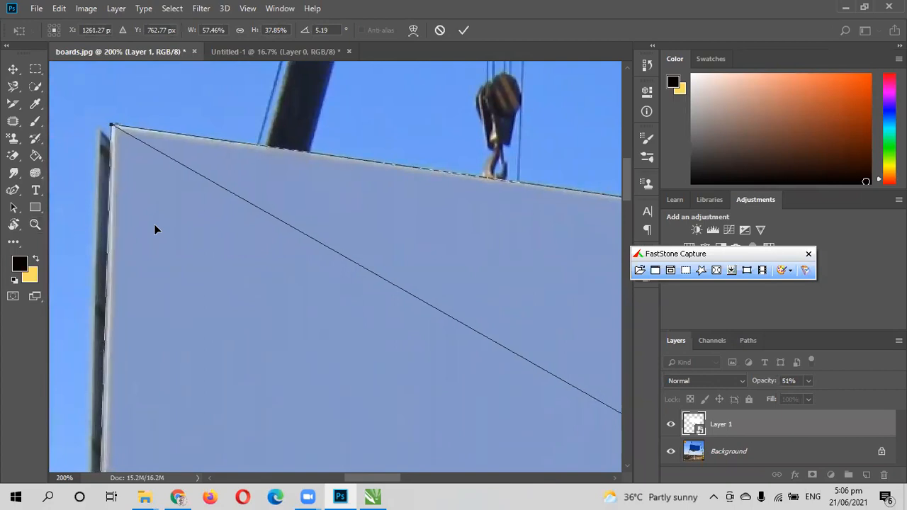
key(Down)
key(Up)
Step: Nudge Layer 1 about 6 px down and 2 px right so its lower-left corner covers the blue strip along the board's bottom edge
scroll(287, 260, right, 5)
scroll(237, 222, right, 10)
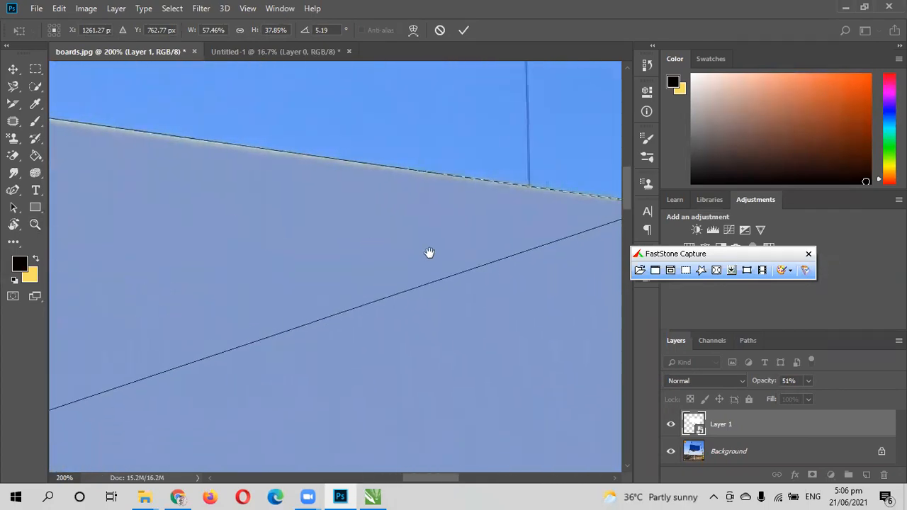
scroll(430, 253, down, 3)
scroll(314, 328, down, 6)
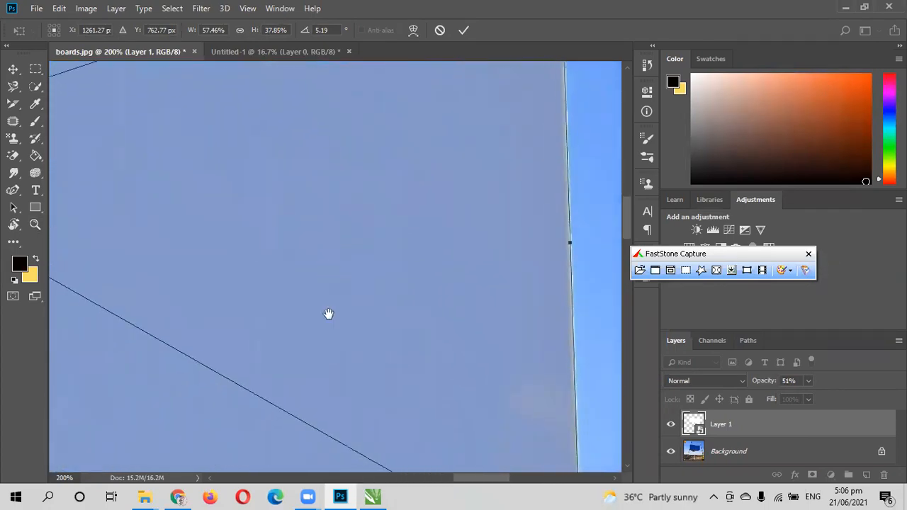
scroll(419, 258, left, 10)
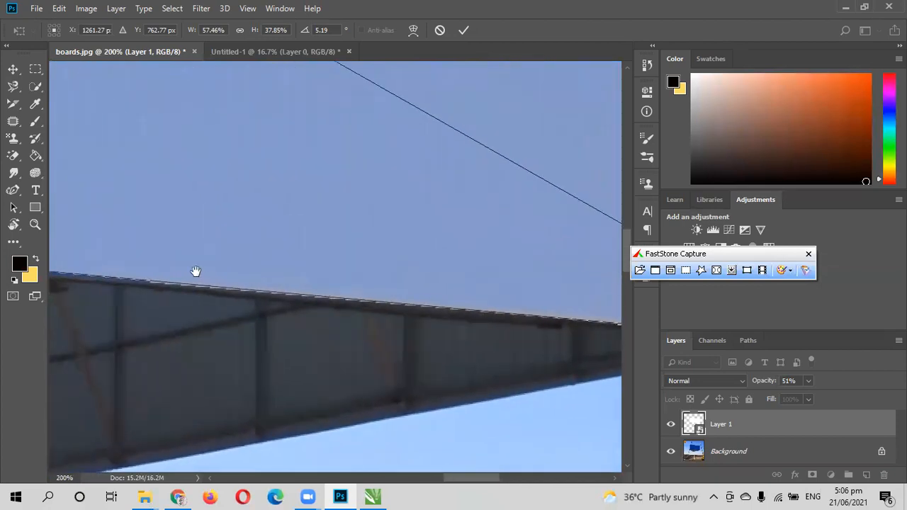
scroll(269, 242, left, 15)
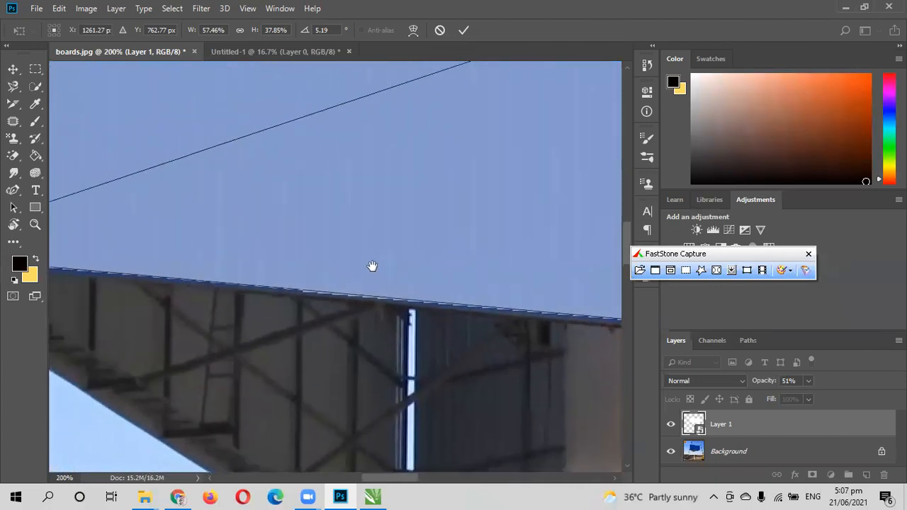
scroll(152, 251, up, 2)
scroll(251, 304, left, 2)
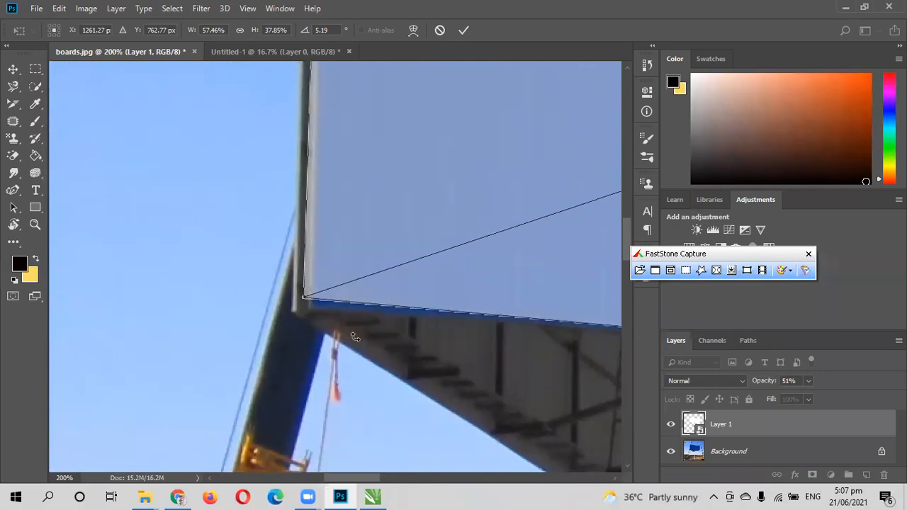
key(Down)
key(Down)
key(Down)
key(Right)
key(Right)
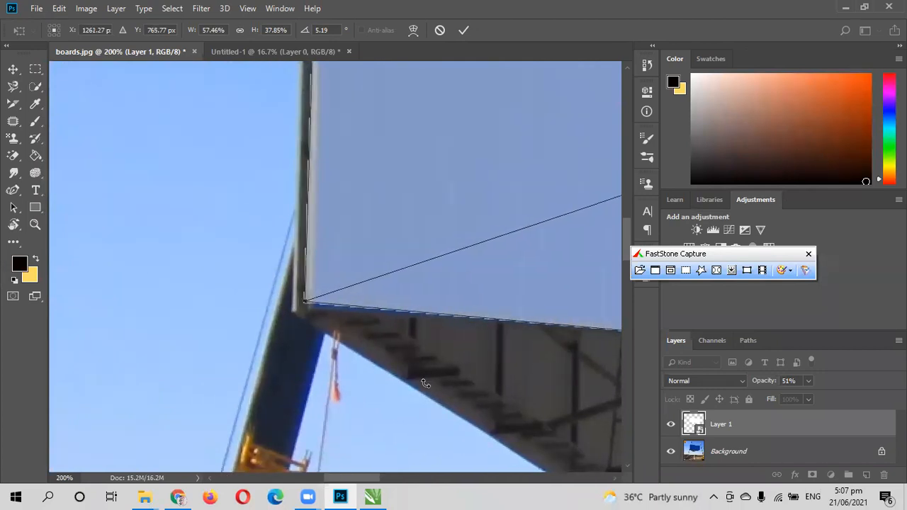
key(Down)
key(Down)
key(Down)
key(Down)
key(Down)
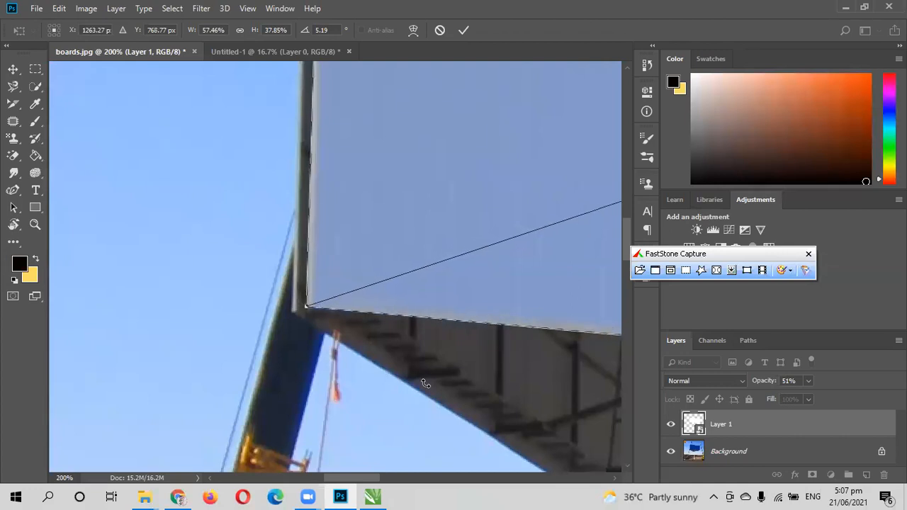
Step: Stretch Layer 1's upper edge to the board's top frame at the upper-left corner, bringing its height to about 38.17%
scroll(355, 229, up, 10)
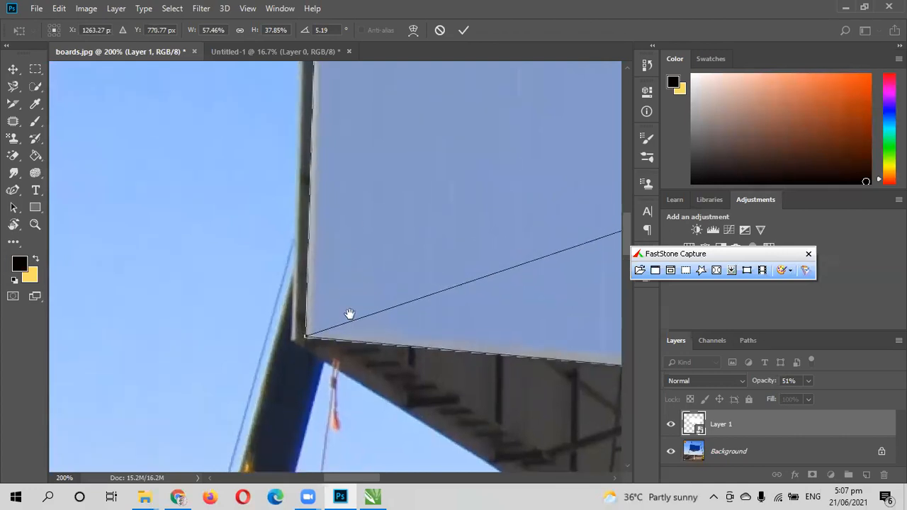
scroll(356, 308, up, 5)
scroll(357, 308, right, 2)
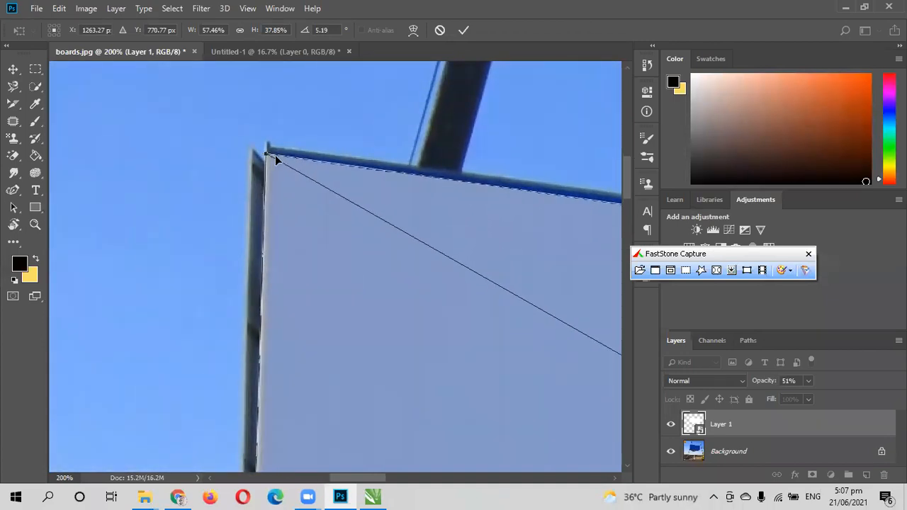
drag(325, 158, 326, 155)
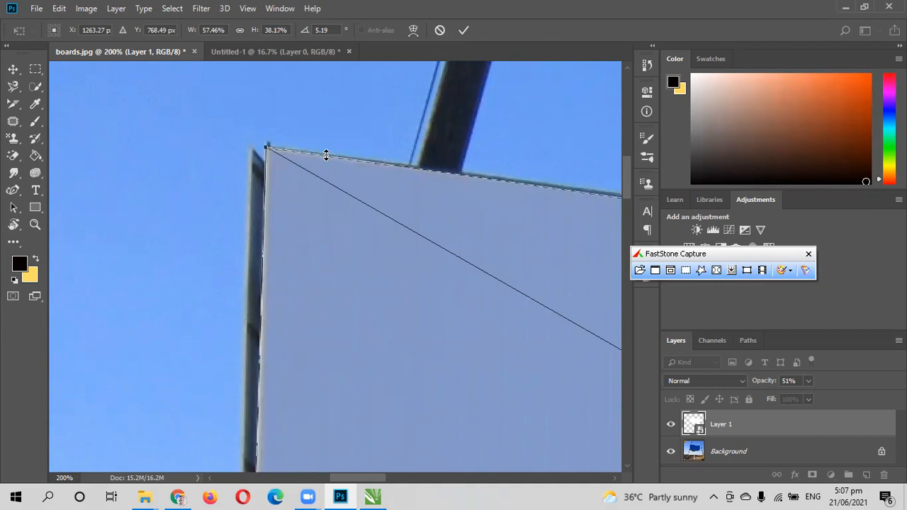
Step: Pull Layer 1's lower-right corner inward with a Perspective transform so it meets the board's lower-right corner
drag(411, 277, 241, 248)
drag(411, 242, 387, 251)
drag(449, 286, 352, 251)
drag(617, 333, 405, 248)
drag(411, 369, 404, 259)
drag(293, 434, 251, 285)
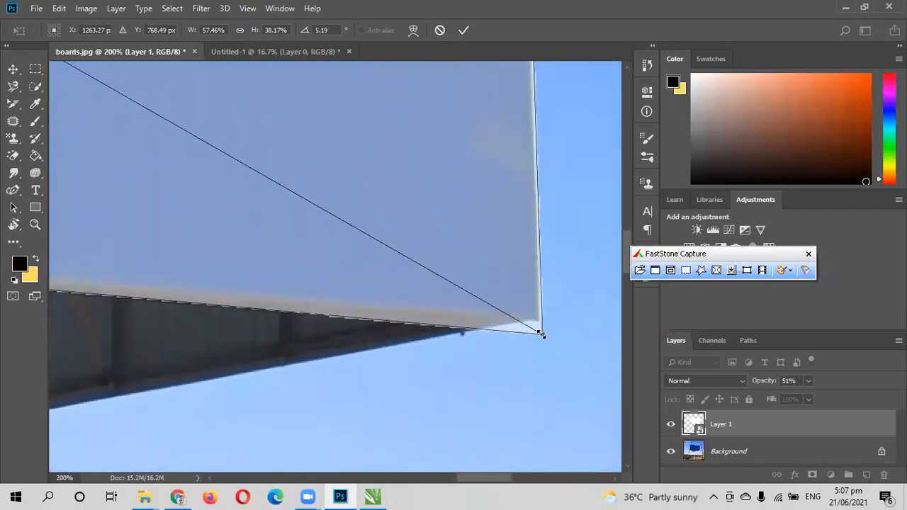
right_click(501, 310)
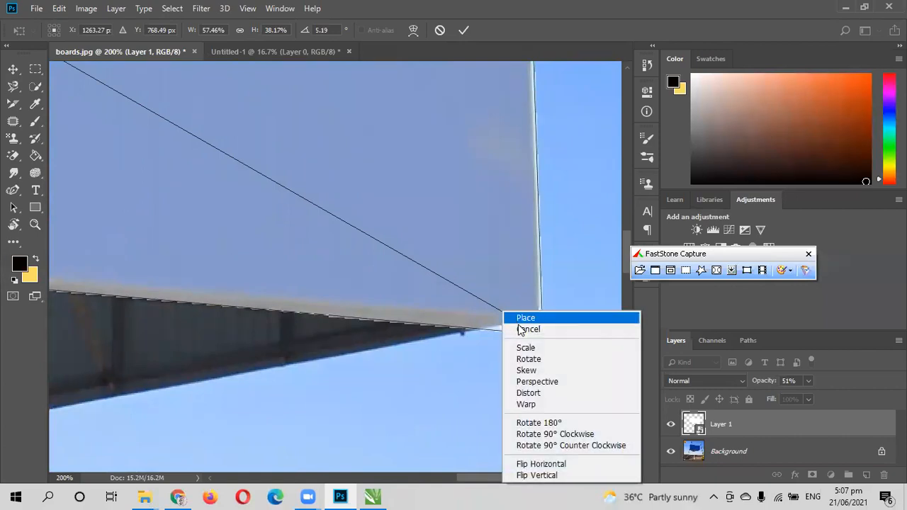
click(543, 383)
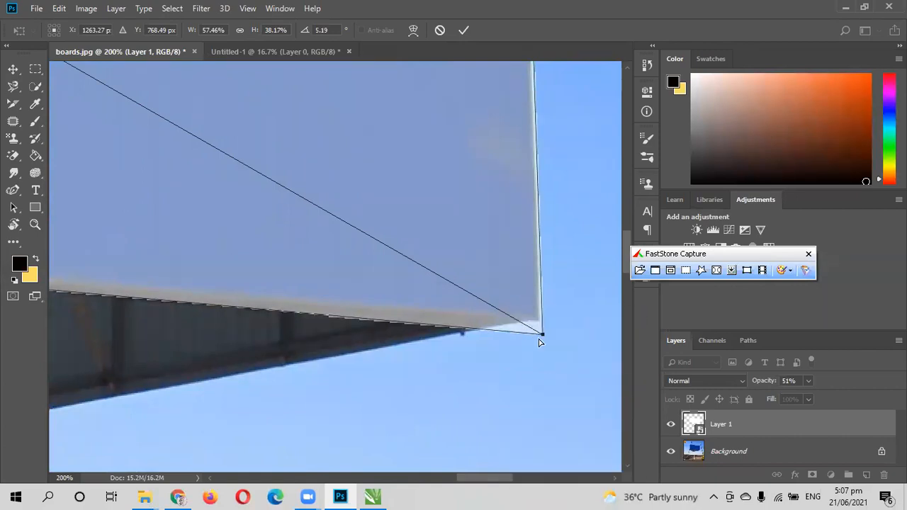
drag(543, 337, 535, 321)
Step: Warp Layer 1 so its upper-right corner covers the blue strip and meets the board's upper-right corner
drag(366, 173, 321, 347)
drag(379, 237, 363, 411)
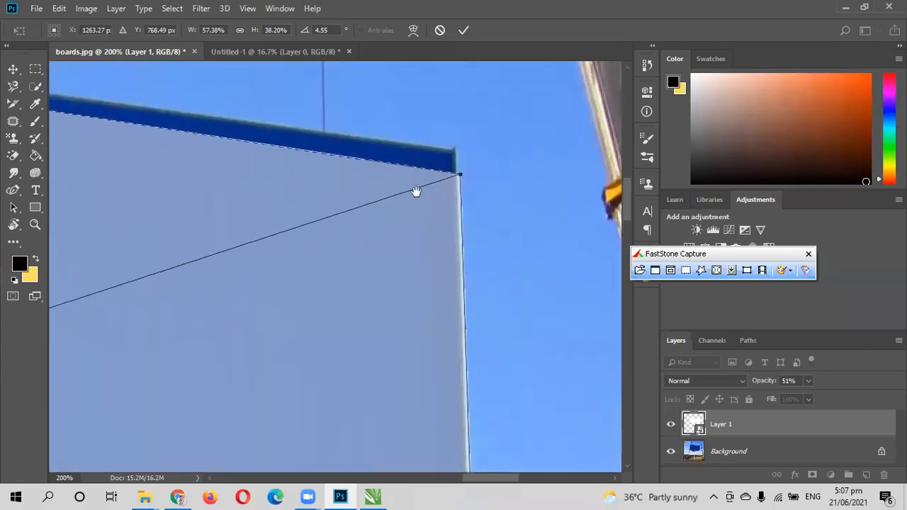
right_click(415, 221)
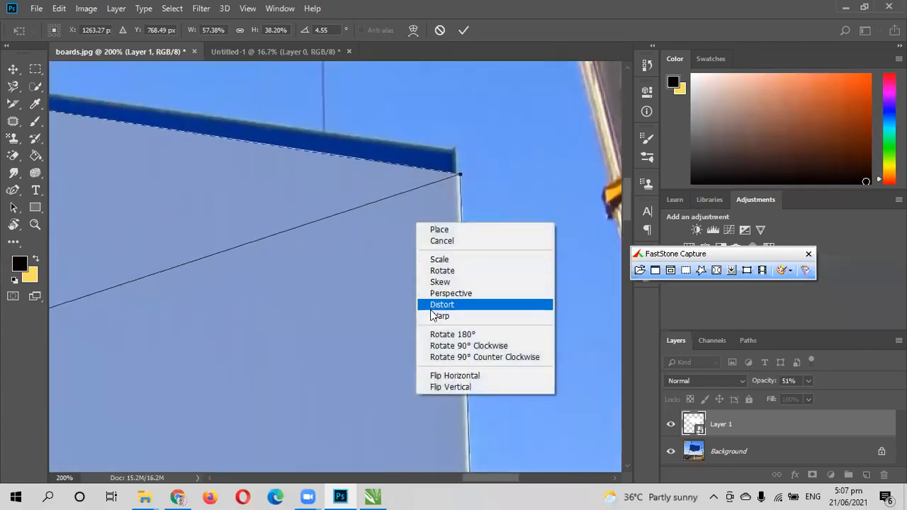
click(432, 314)
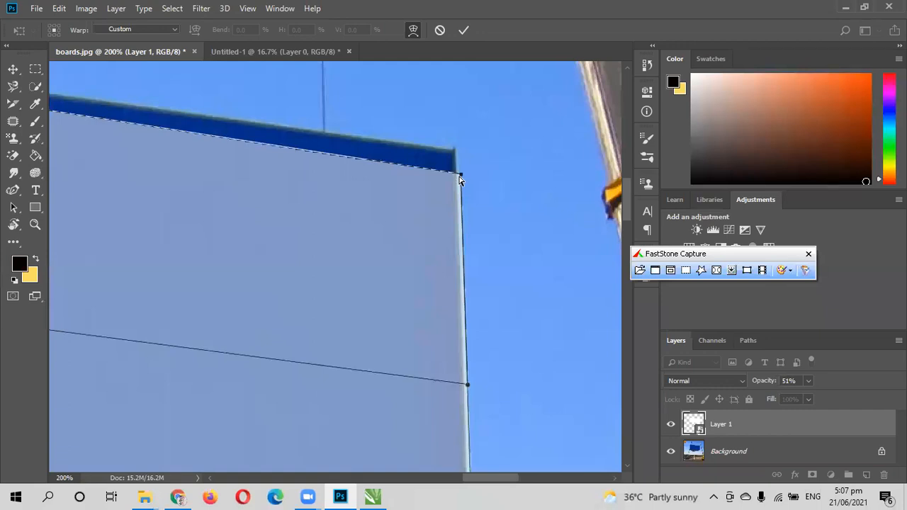
drag(459, 178, 452, 155)
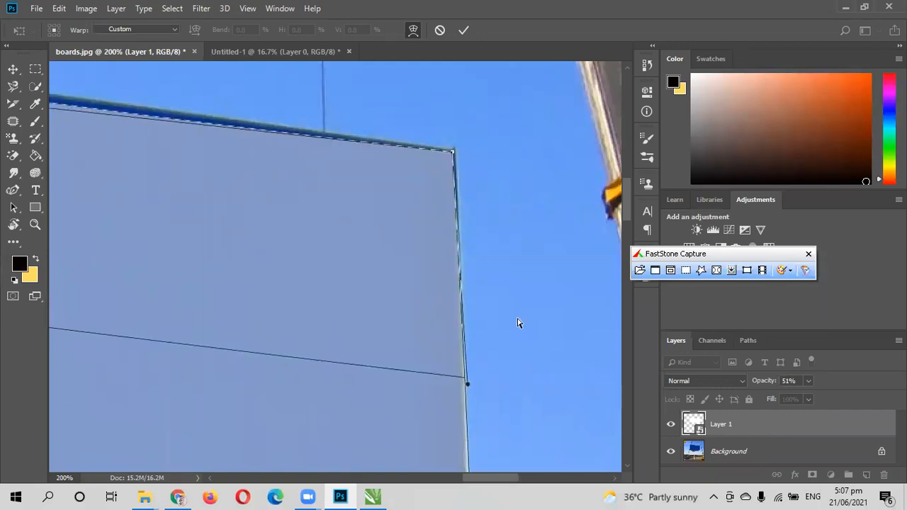
Step: Warp Layer 1's right edge and lower-right corner slightly inward to follow the board's right side
drag(343, 354, 314, 243)
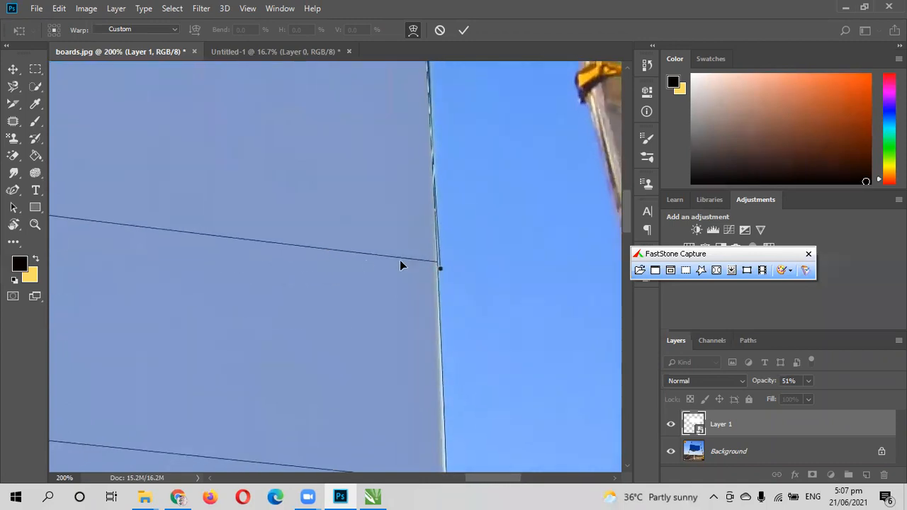
drag(440, 273, 434, 275)
drag(404, 352, 381, 207)
drag(373, 330, 357, 217)
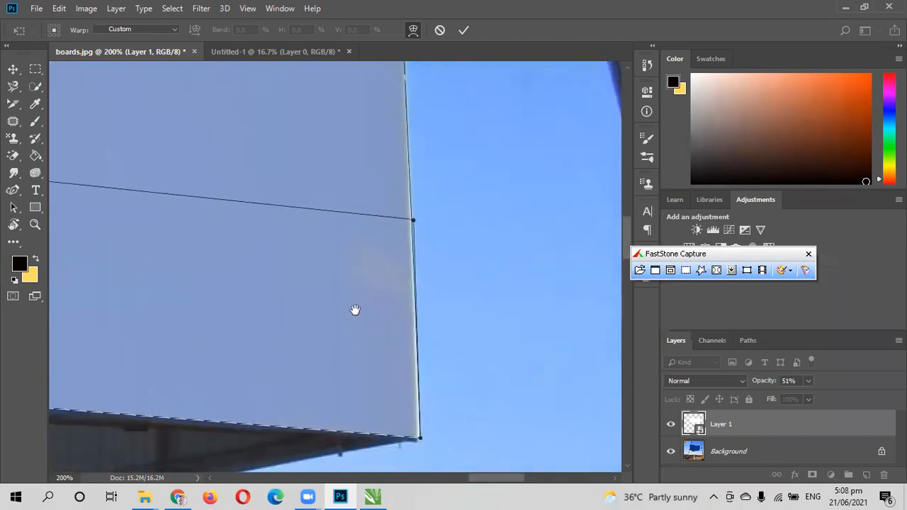
drag(355, 310, 355, 284)
drag(419, 401, 416, 399)
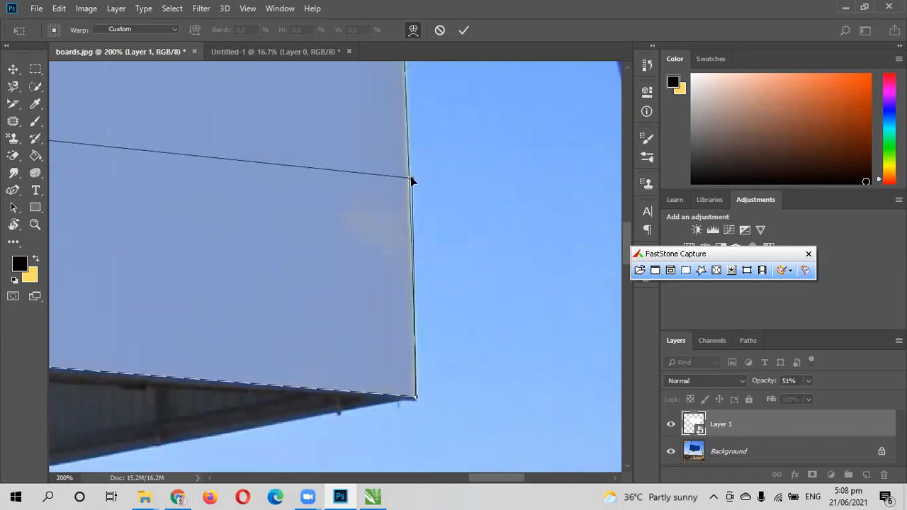
drag(412, 181, 410, 181)
Step: Warp two points along Layer 1's top edge upward to cover the blue strip beneath the board's upper frame
mouse_move(245, 245)
mouse_down()
mouse_move(166, 253)
mouse_move(310, 255)
mouse_move(152, 253)
mouse_move(489, 279)
mouse_up()
mouse_move(213, 266)
mouse_down()
mouse_move(476, 280)
mouse_move(224, 261)
mouse_up()
drag(339, 216, 334, 382)
drag(308, 184, 304, 354)
drag(298, 192, 305, 212)
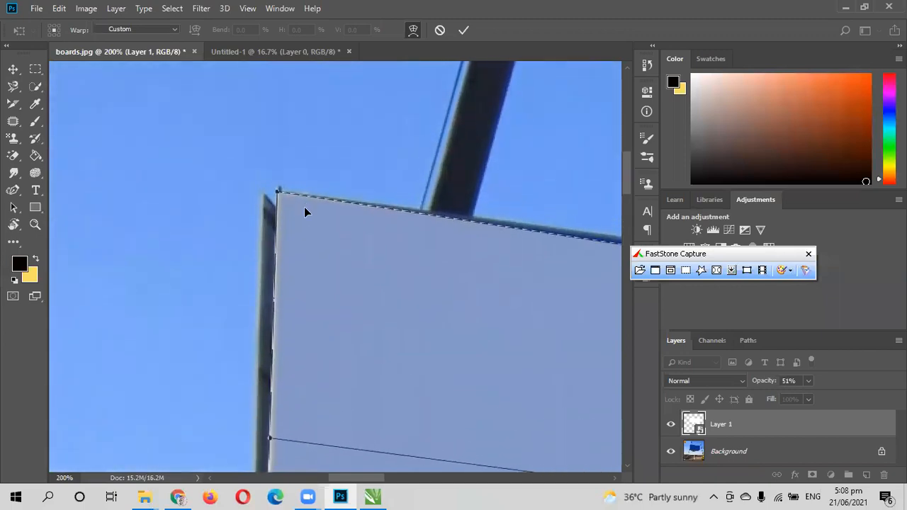
drag(496, 289, 364, 269)
mouse_move(617, 284)
mouse_down()
mouse_move(479, 277)
mouse_move(338, 289)
mouse_up()
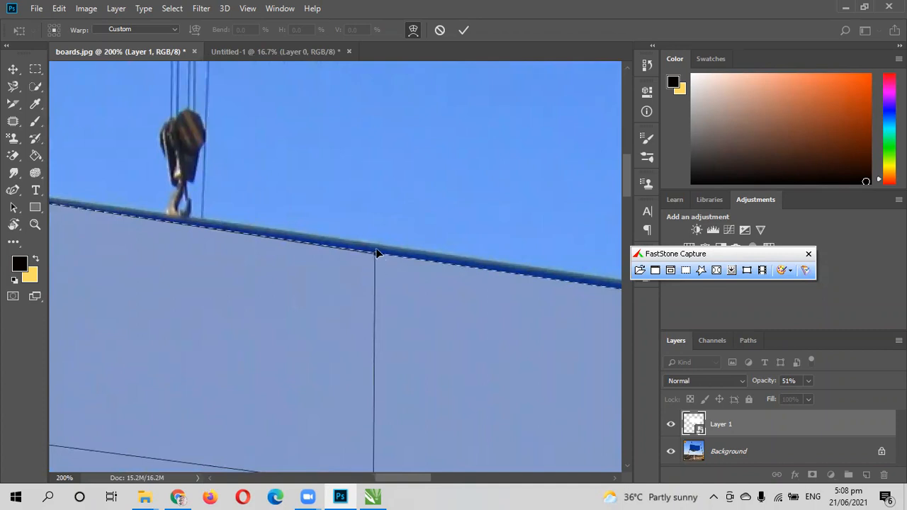
drag(376, 257, 376, 252)
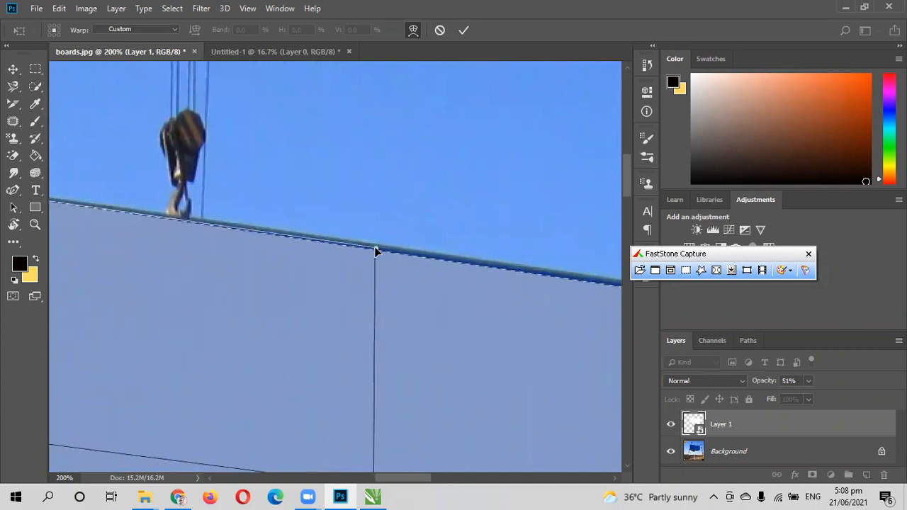
drag(448, 292, 258, 300)
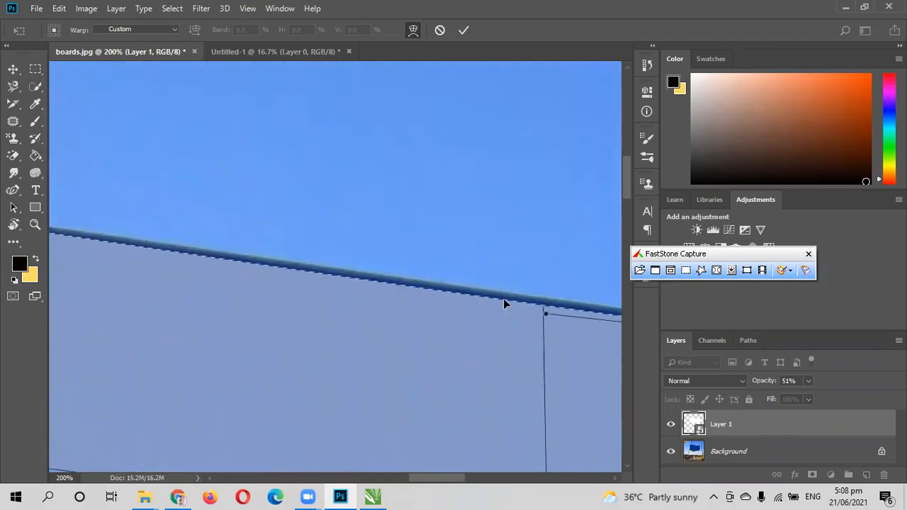
drag(545, 315, 546, 304)
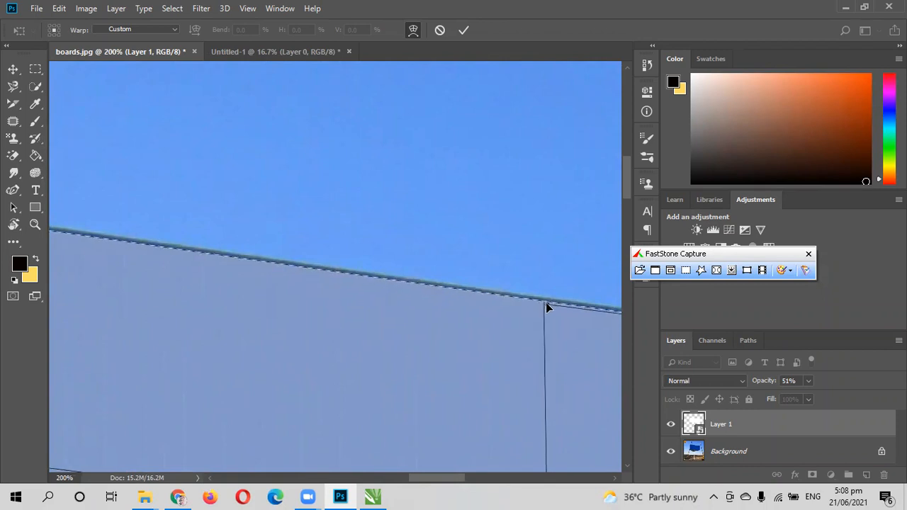
Step: Restore Layer 1's opacity to 100% and commit the warp
drag(503, 352, 319, 285)
mouse_move(532, 347)
mouse_down()
mouse_move(479, 326)
mouse_move(287, 286)
mouse_up()
drag(465, 328, 362, 314)
mouse_move(376, 414)
mouse_down()
mouse_move(374, 317)
mouse_move(385, 265)
mouse_move(403, 362)
mouse_move(373, 281)
mouse_move(294, 235)
mouse_move(347, 244)
mouse_move(279, 233)
mouse_move(275, 273)
mouse_move(340, 267)
mouse_move(239, 260)
mouse_move(265, 263)
mouse_move(277, 341)
mouse_move(296, 221)
mouse_move(299, 316)
mouse_move(307, 273)
mouse_up()
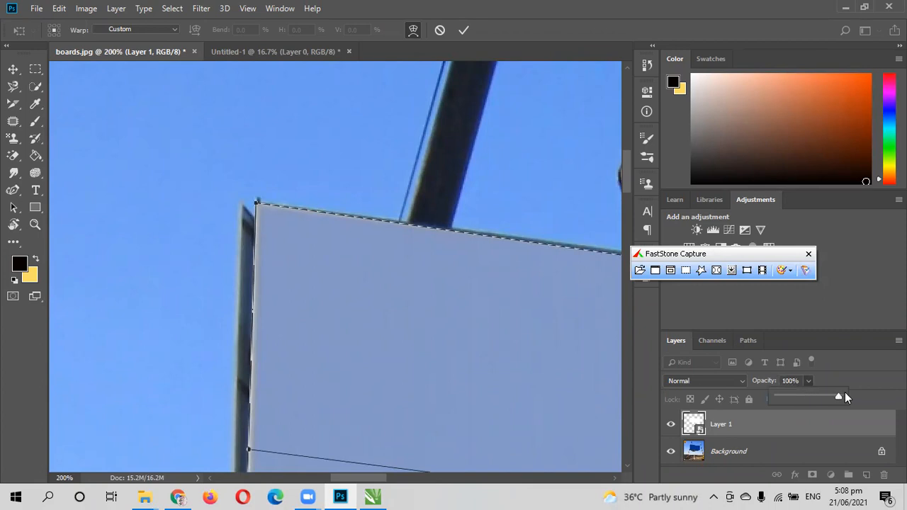
drag(575, 346, 413, 332)
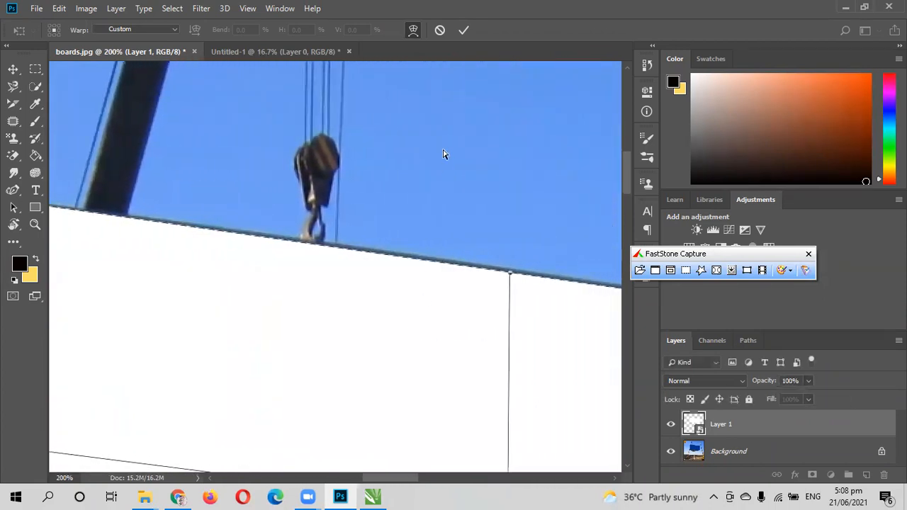
click(464, 32)
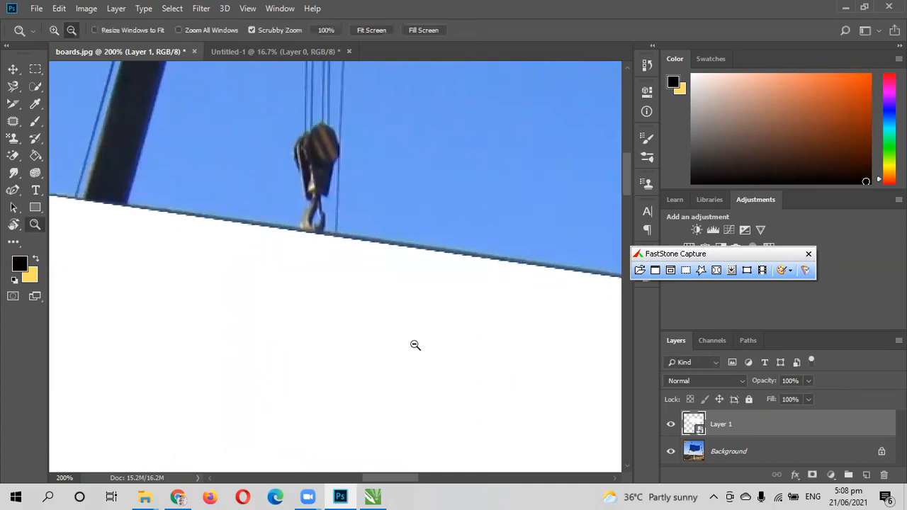
Step: Examine how the white panel fits the board within the whole billboard photo at 25% zoom
scroll(415, 343, down, 3)
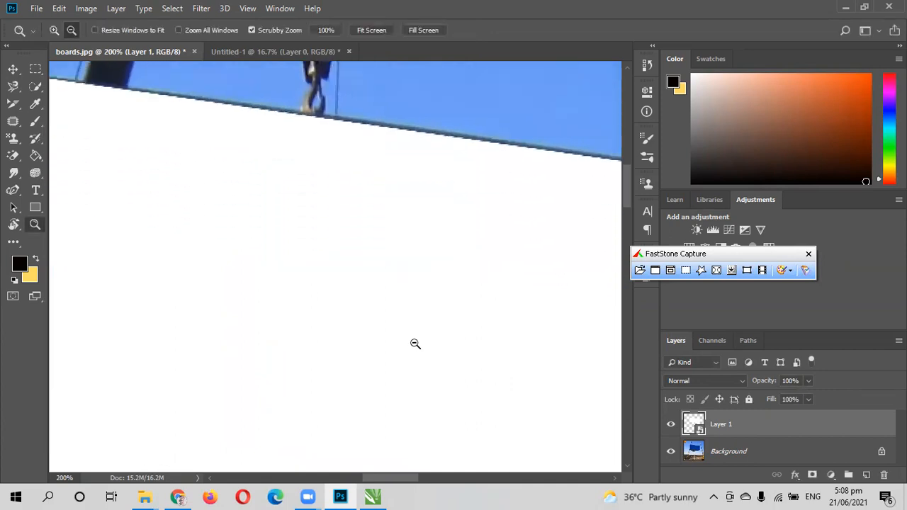
click(416, 343)
click(486, 401)
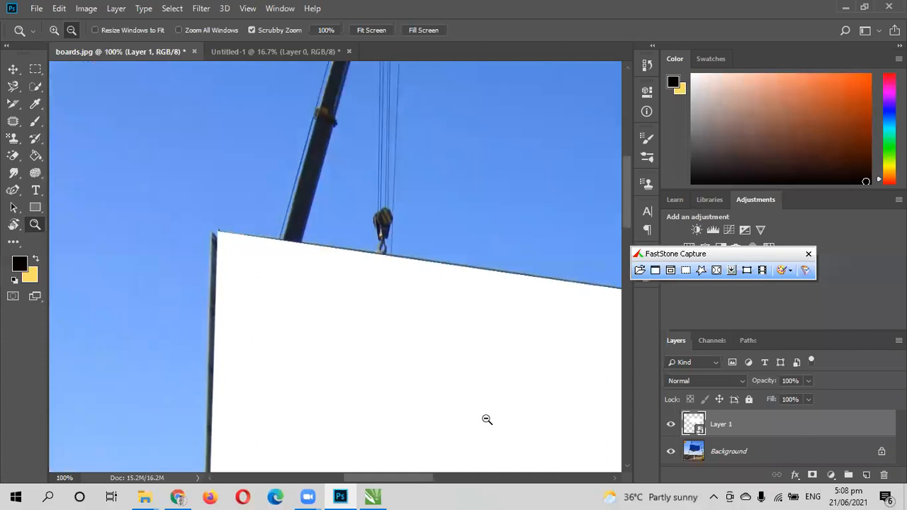
drag(484, 418, 375, 263)
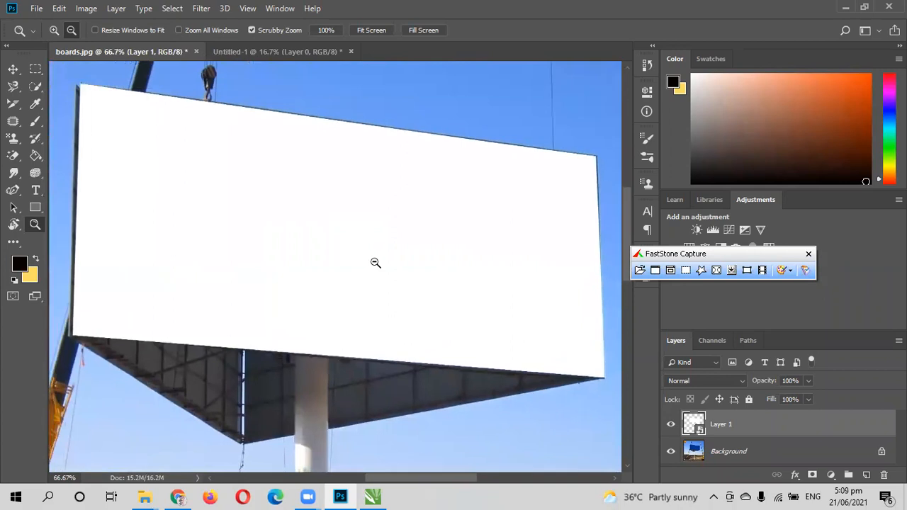
click(376, 262)
alt+click(375, 262)
alt+click(376, 261)
alt+click(376, 261)
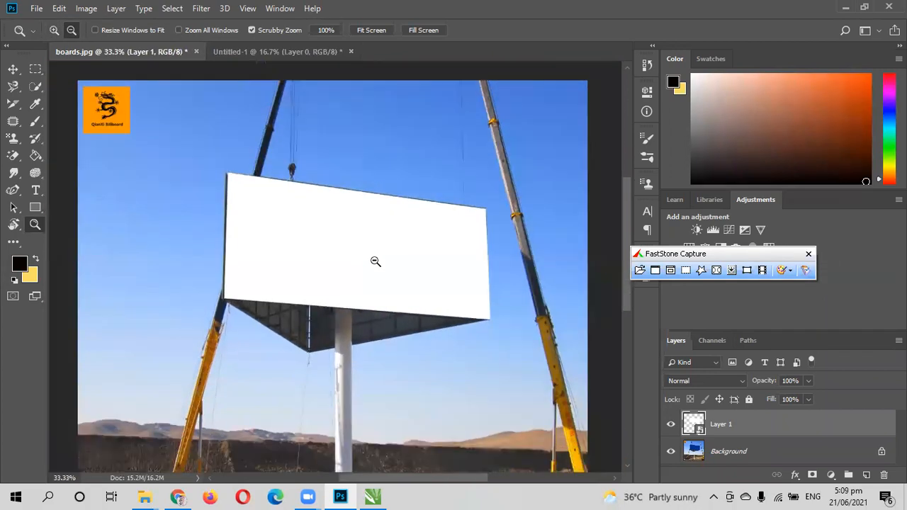
alt+click(376, 261)
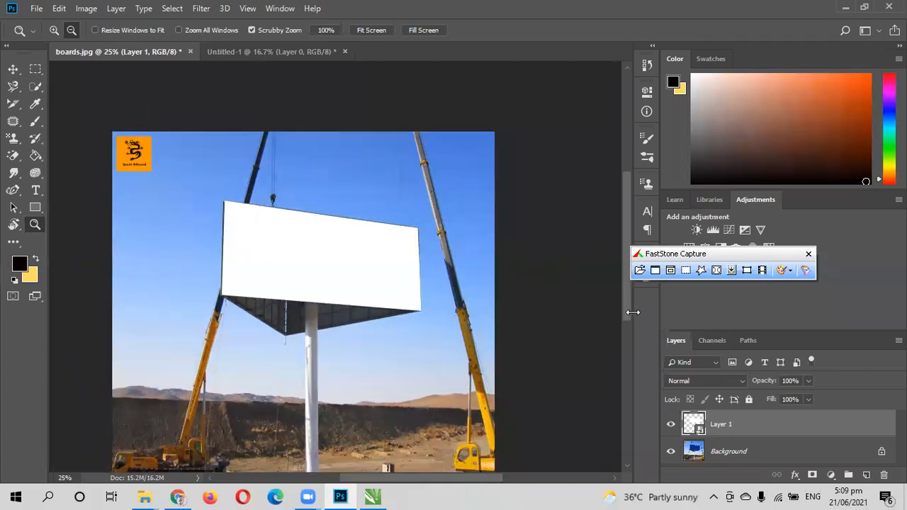
drag(627, 317, 625, 340)
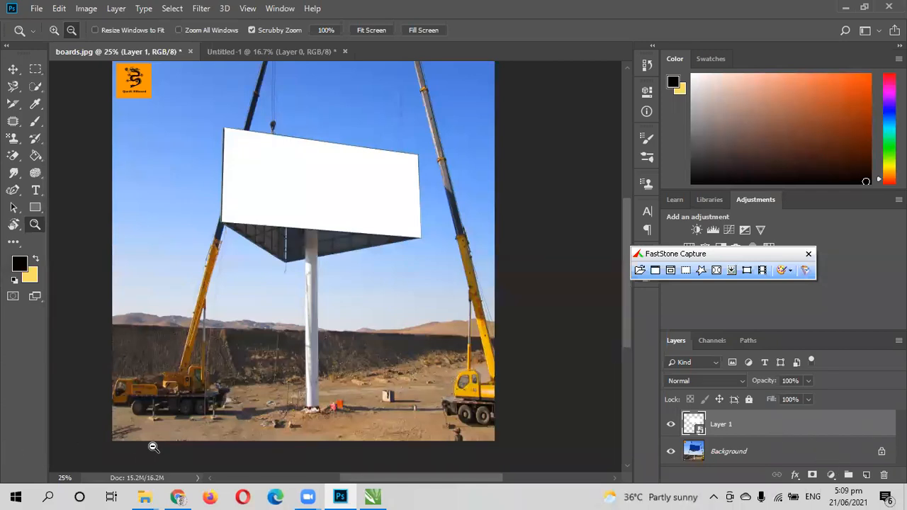
Step: Rename Layer 1 to "click here to place poster"
double_click(722, 424)
text(E)
text(lick here)
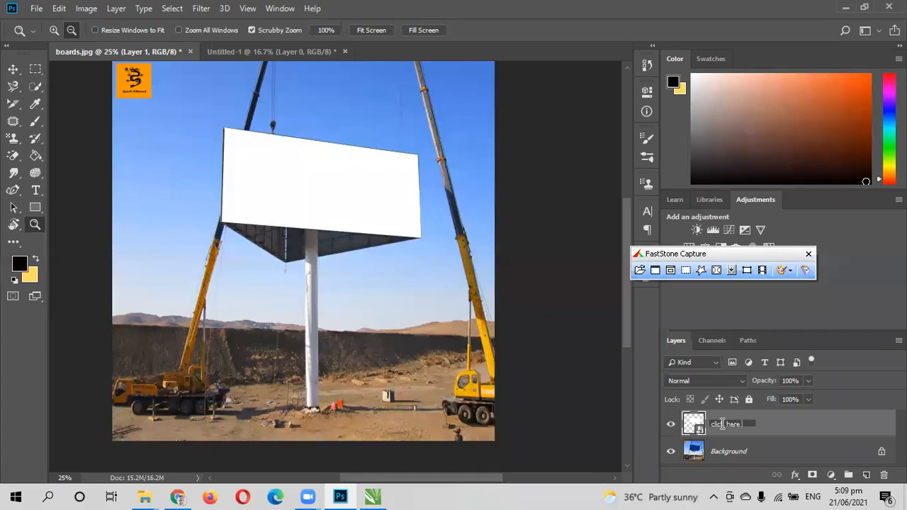
text( to place poster)
key(Return)
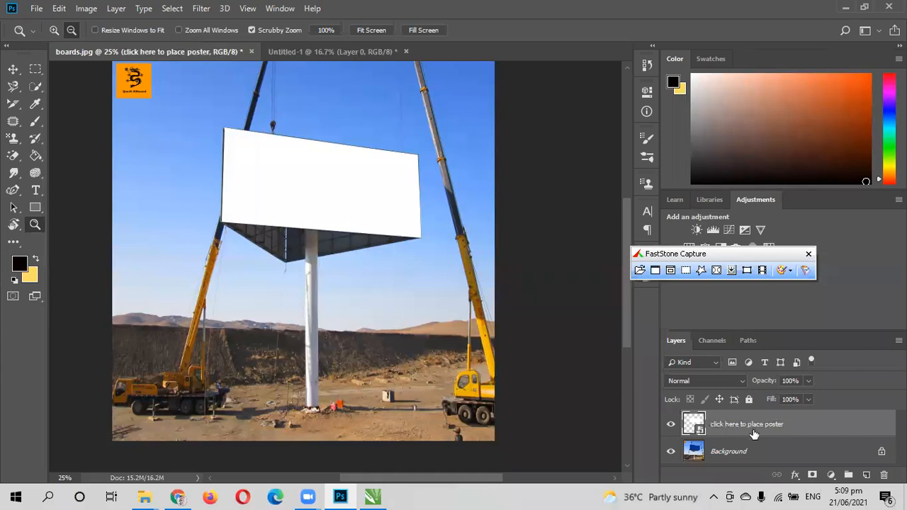
Step: Open the Smart Object's contents and place the Poster image from the Desktop as an embedded file
double_click(693, 424)
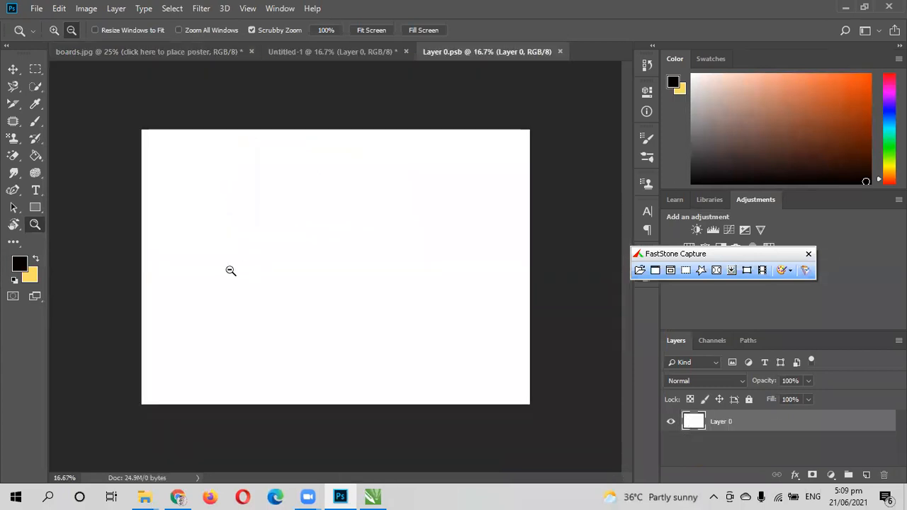
click(36, 8)
click(66, 261)
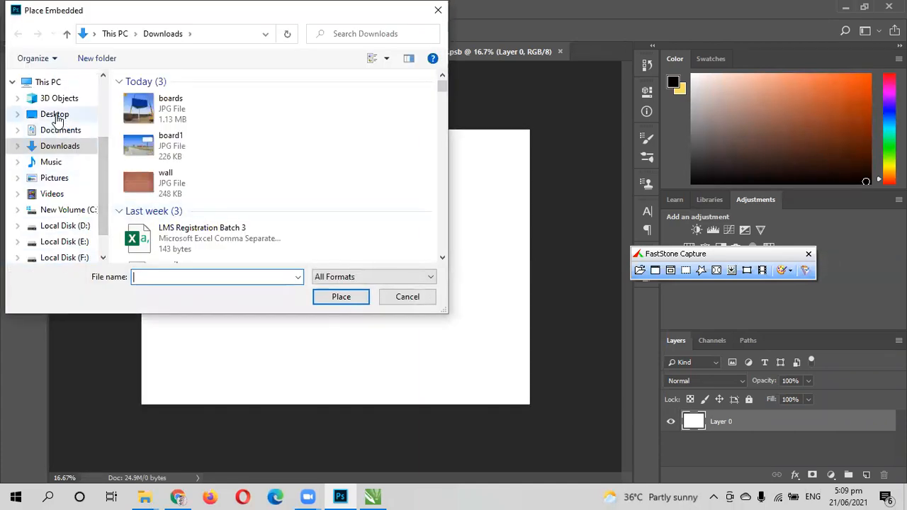
click(57, 115)
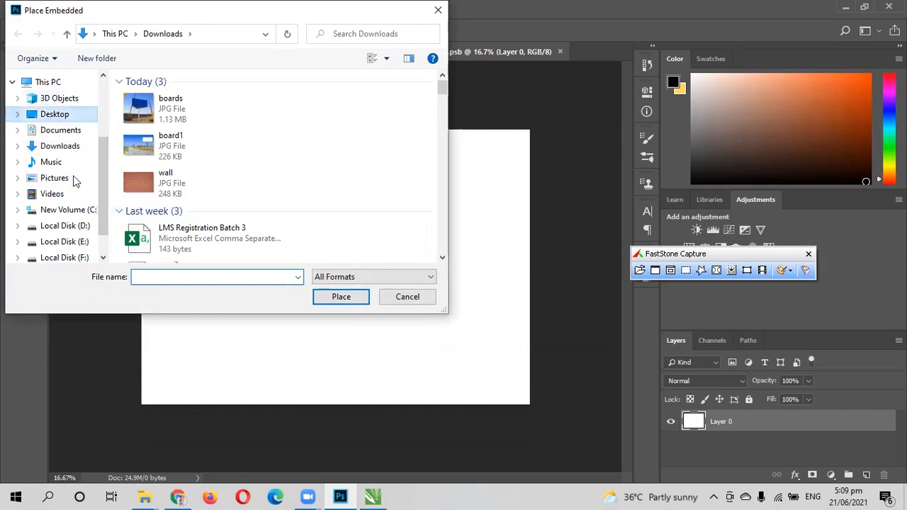
text(po)
click(158, 297)
click(344, 298)
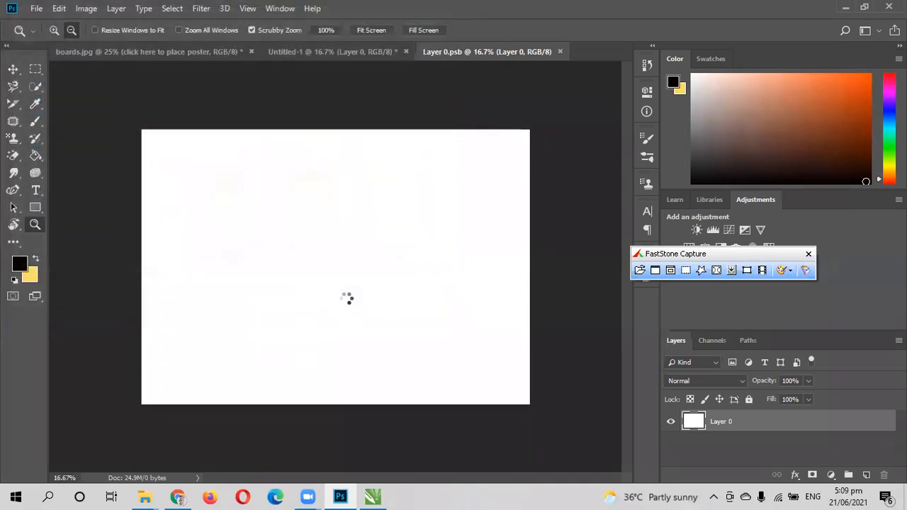
Step: Stretch the poster horizontally to about 141.28% width so it fills the canvas, and commit the placement
drag(433, 268, 531, 268)
drag(238, 266, 141, 274)
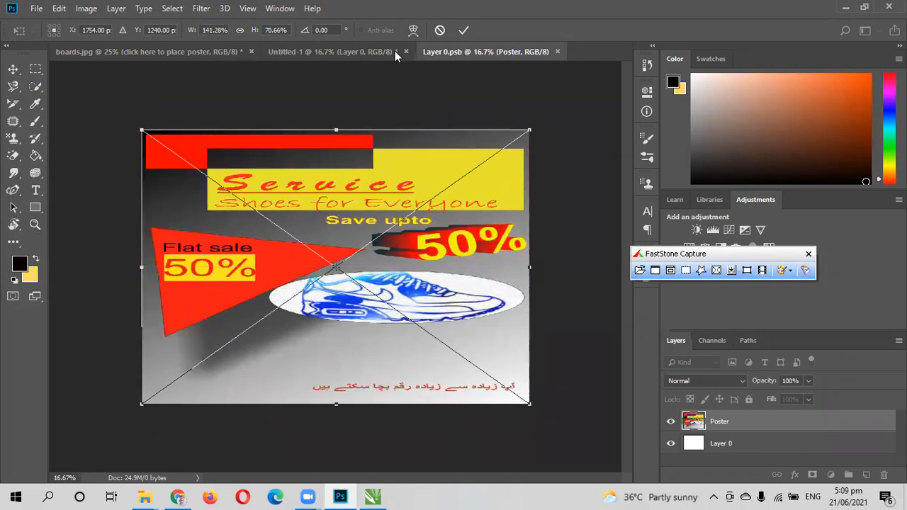
click(463, 30)
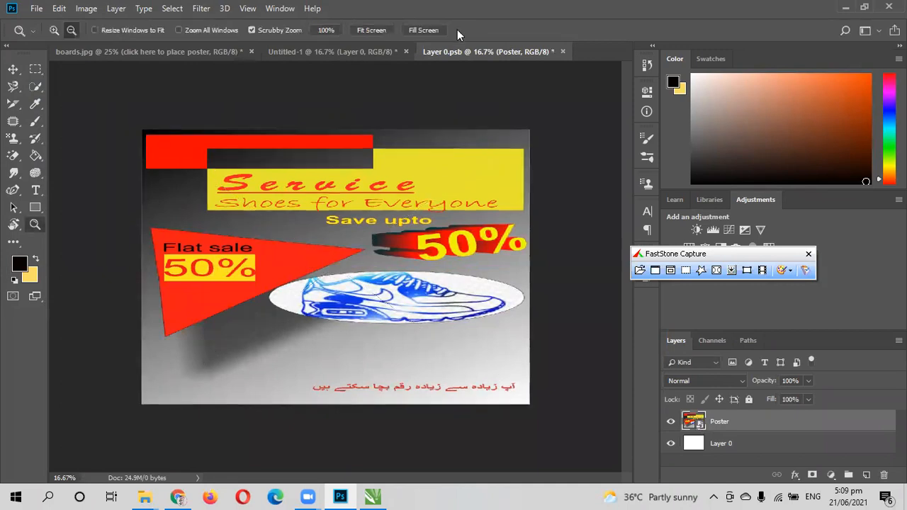
Step: Save the Smart Object's contents and return to boards.jpg to show the poster on the billboard
key(ctrl+s)
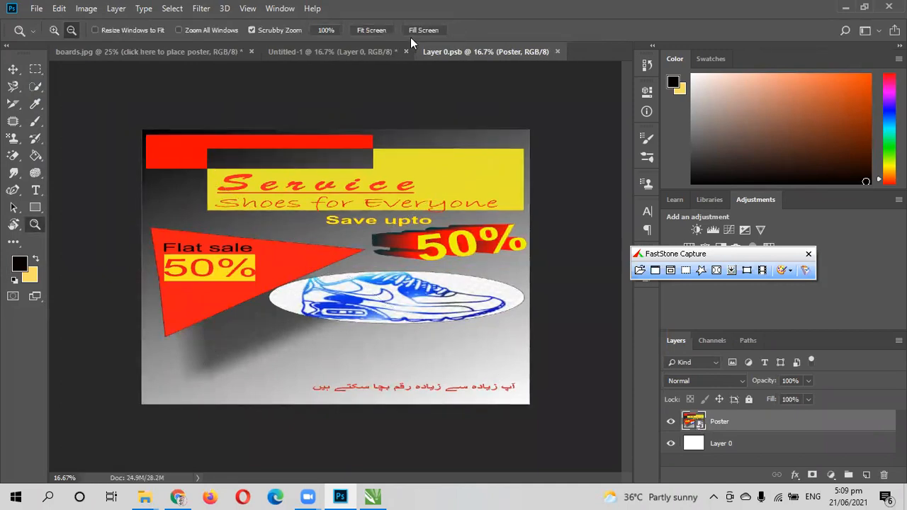
key(ctrl+minus)
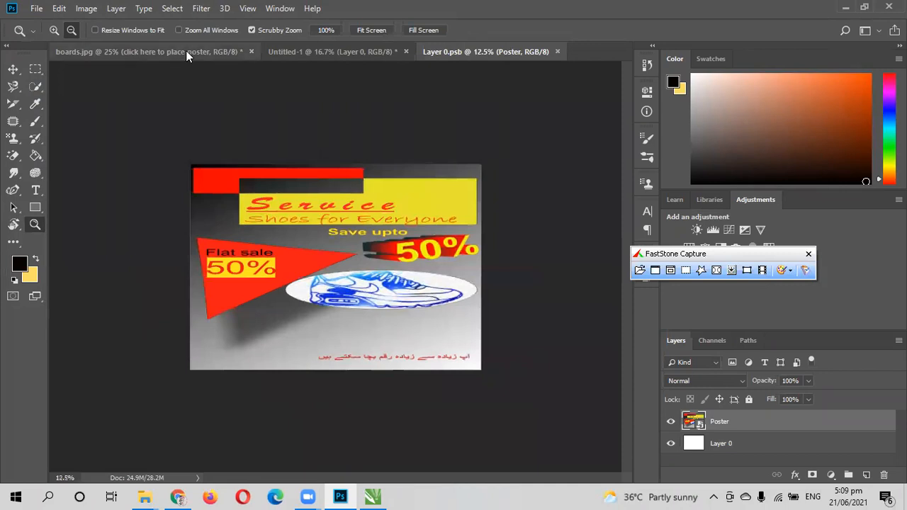
click(186, 50)
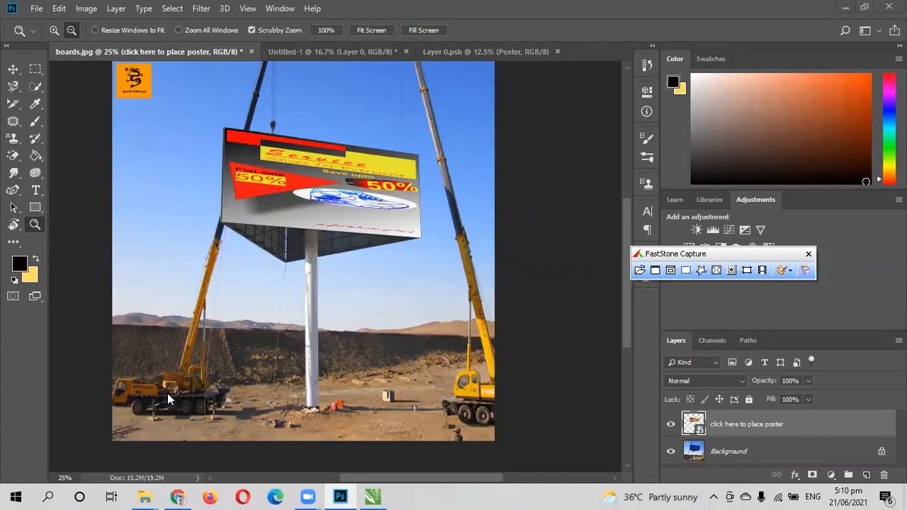
Step: Open the board1 JPG image from the Downloads folder
click(37, 8)
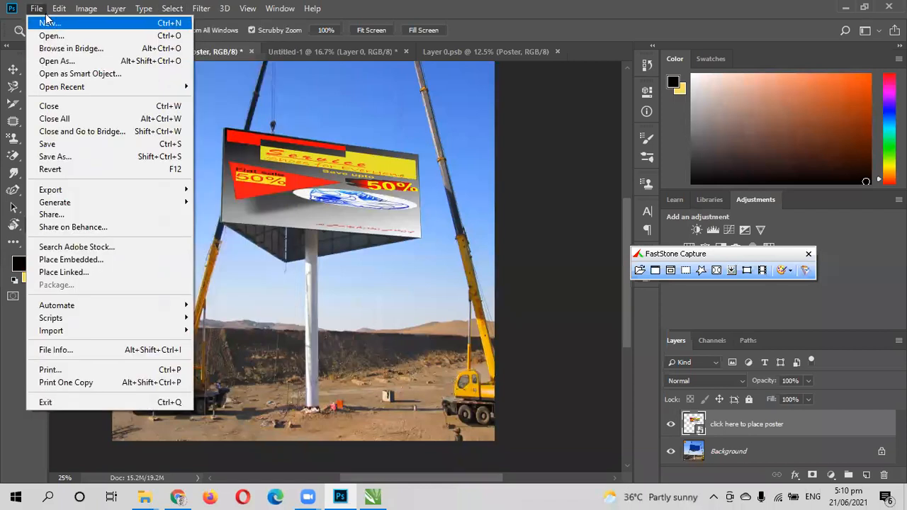
click(40, 39)
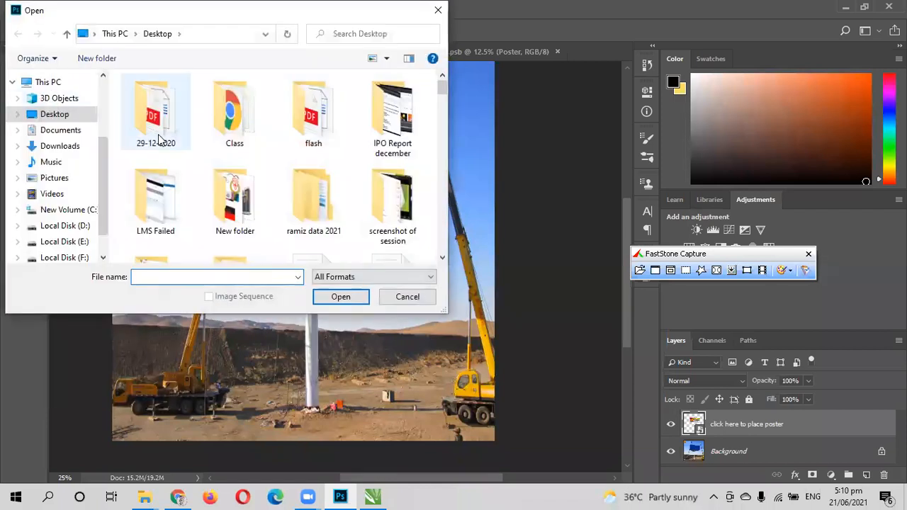
click(60, 146)
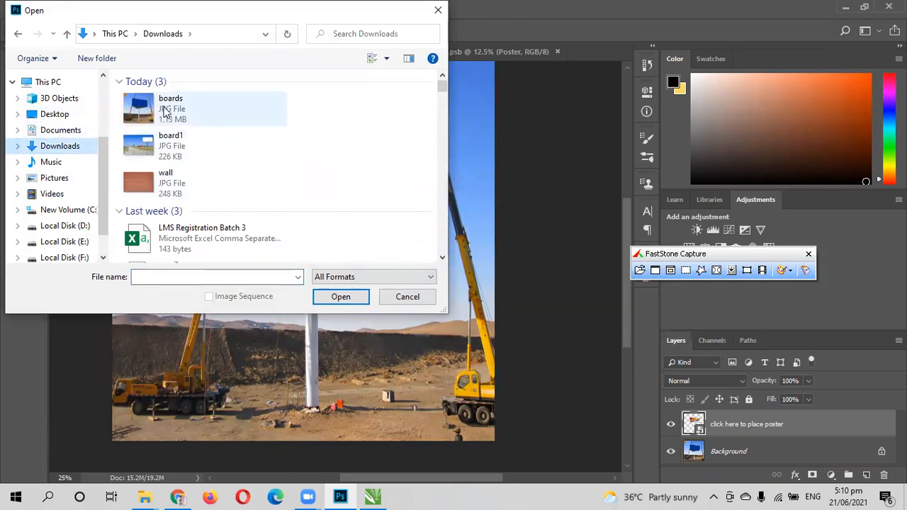
click(178, 157)
click(343, 299)
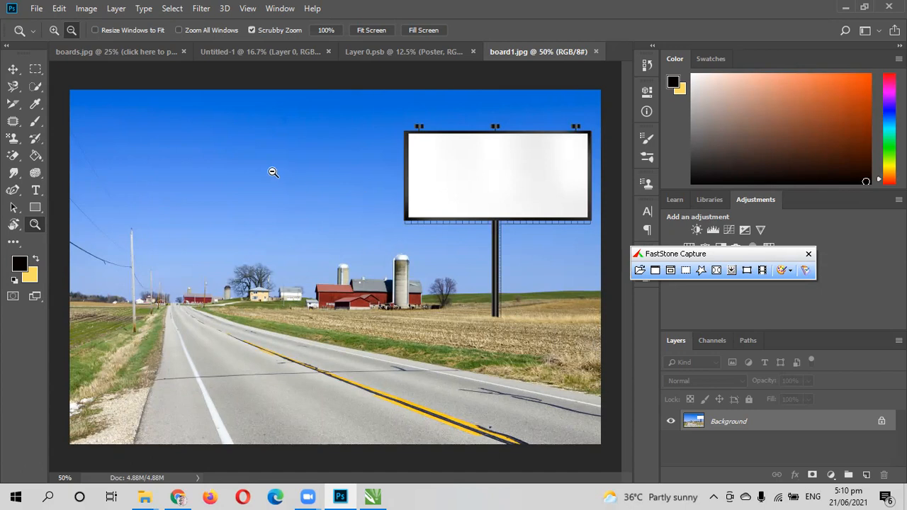
Step: Copy the white Layer 0 Smart Object from Untitled-1 into the board1.jpg document
click(385, 55)
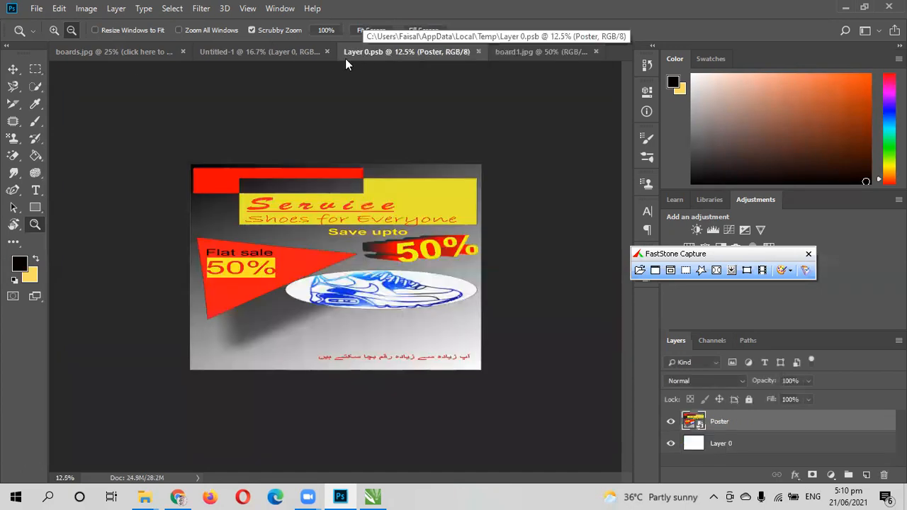
click(276, 55)
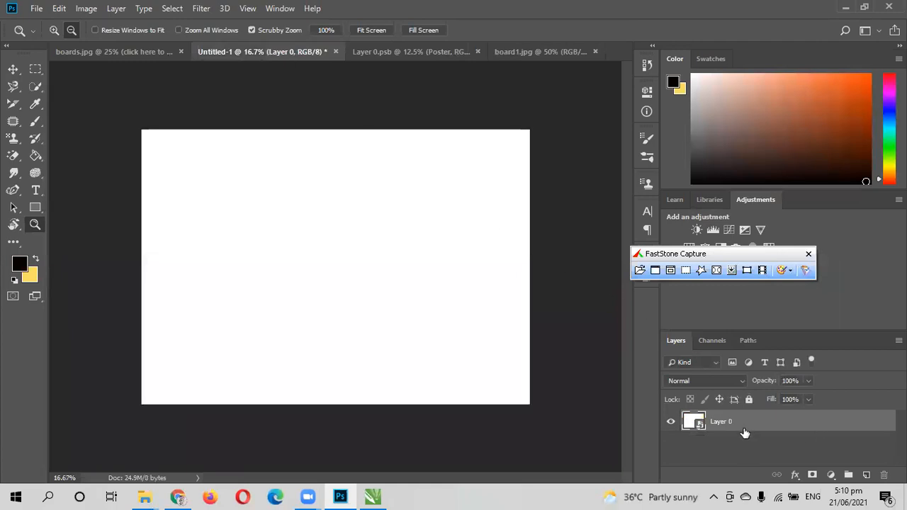
drag(741, 425, 388, 216)
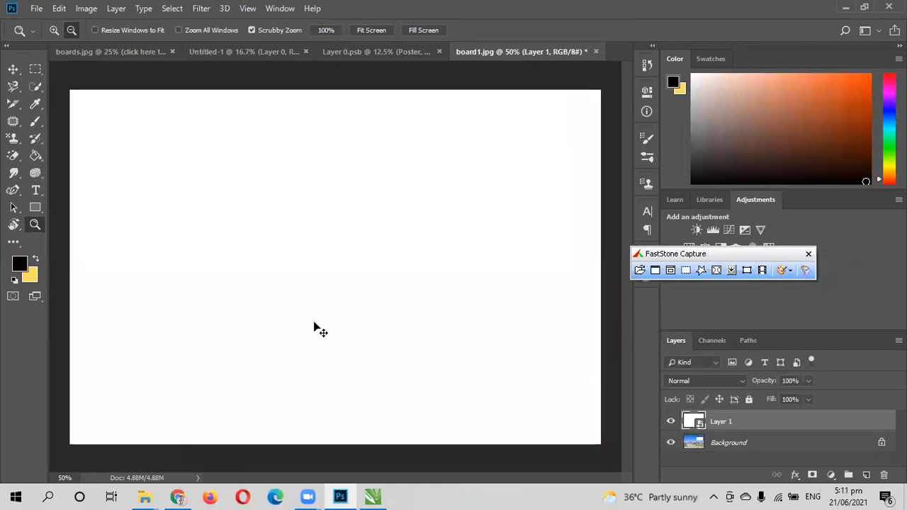
Step: Shrink the white Smart Object in board1.jpg to about 21.04% width and 16.65% height
key(ctrl+t)
drag(192, 190, 313, 291)
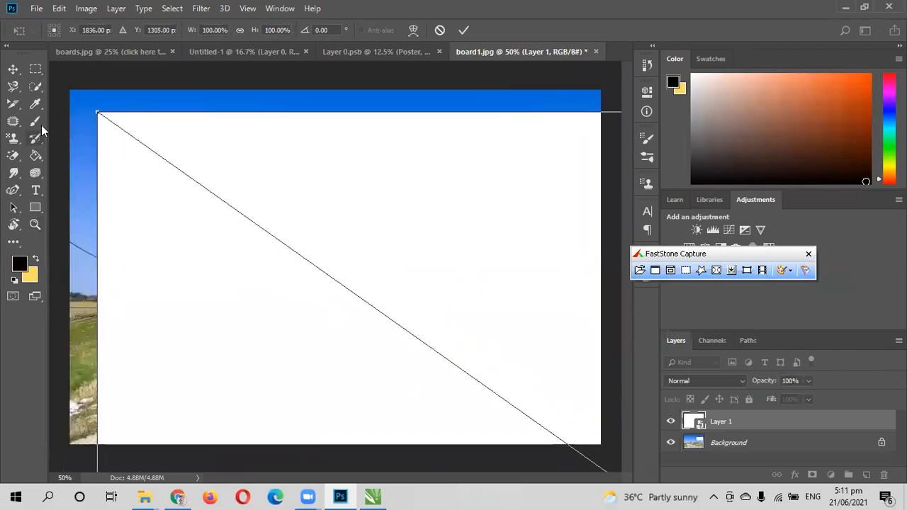
drag(97, 113, 315, 300)
drag(394, 363, 177, 166)
drag(126, 121, 364, 316)
drag(485, 359, 305, 172)
drag(182, 126, 474, 341)
drag(513, 370, 313, 218)
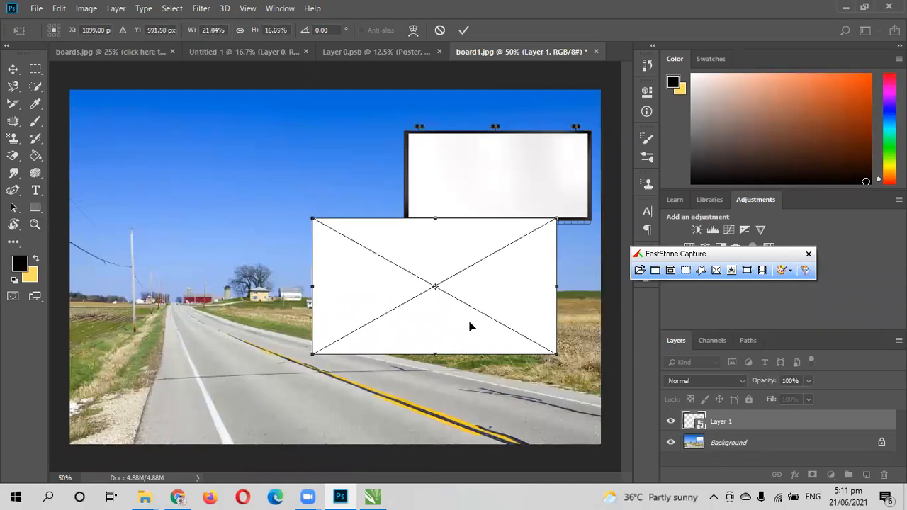
Step: Lower Layer 1's opacity to 54% and move the scaled panel over the roadside billboard
click(807, 382)
drag(787, 396, 781, 396)
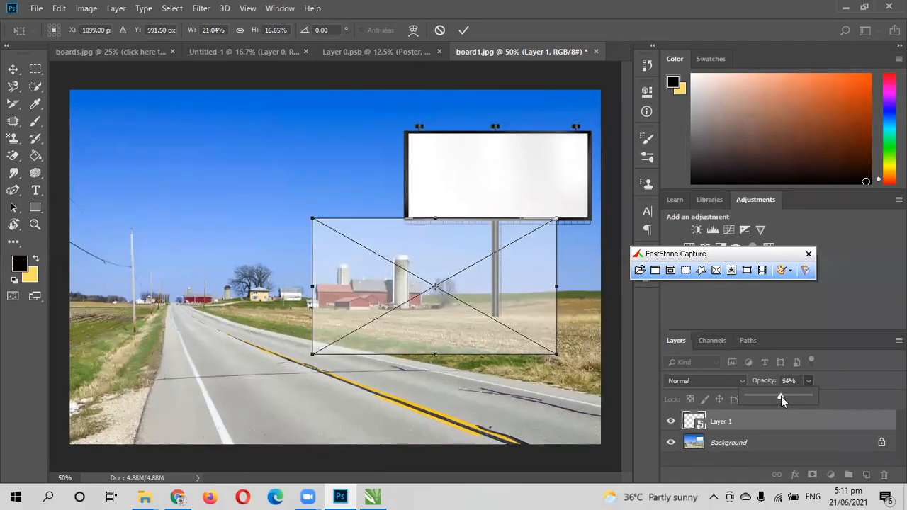
mouse_move(437, 293)
mouse_down()
mouse_move(433, 277)
mouse_move(435, 287)
mouse_up()
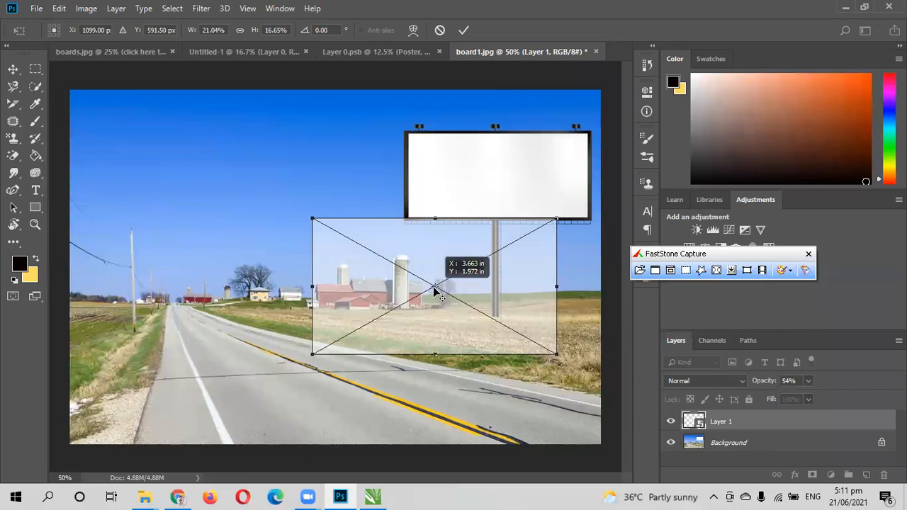
click(13, 69)
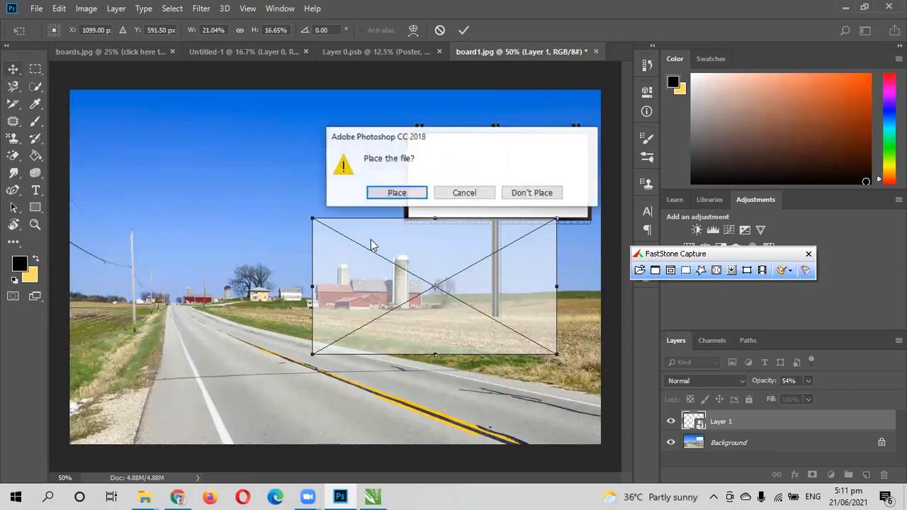
click(419, 195)
drag(448, 305, 476, 222)
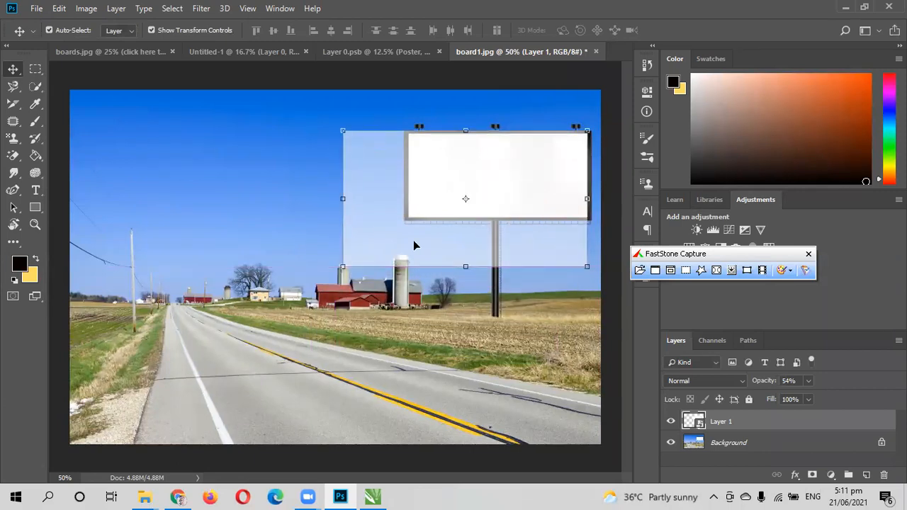
Step: Resize the panel to about 15.62% width and 10.36% height to fit inside the billboard frame, and commit the transform
key(ctrl+t)
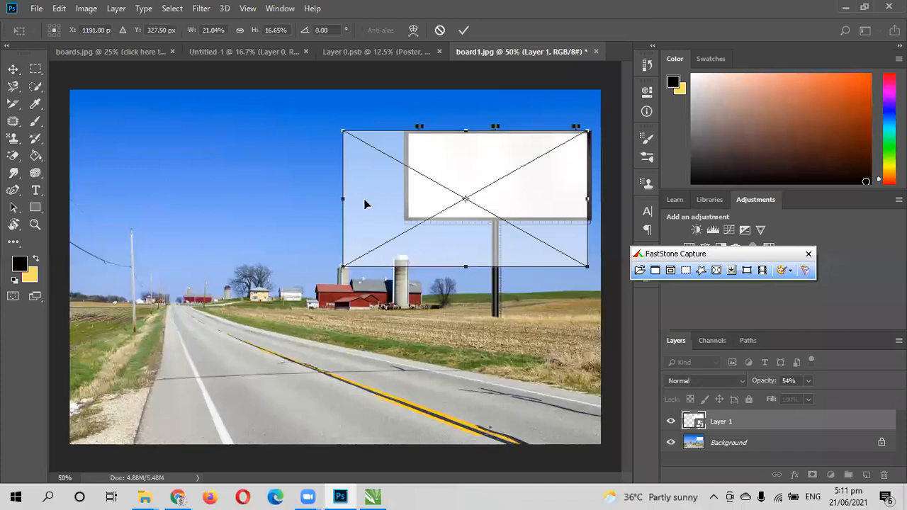
drag(343, 200, 386, 201)
drag(395, 201, 401, 205)
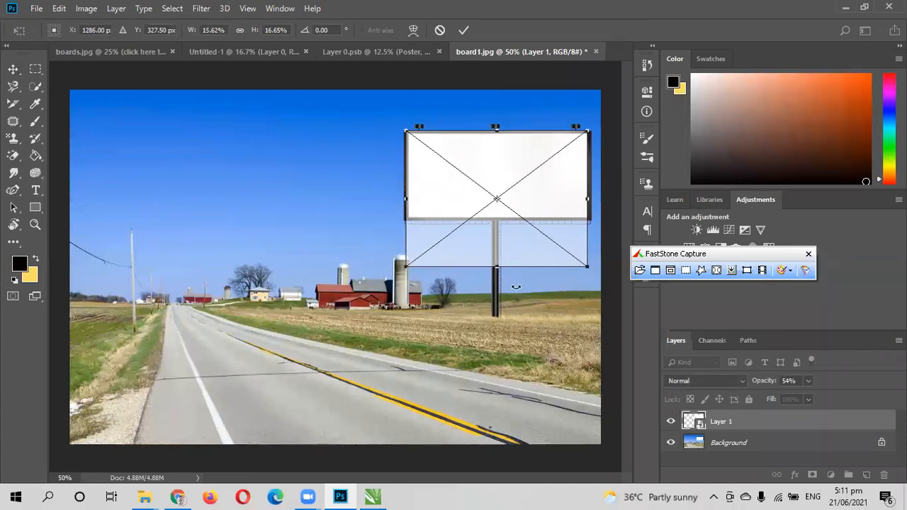
drag(496, 270, 496, 221)
drag(497, 129, 497, 132)
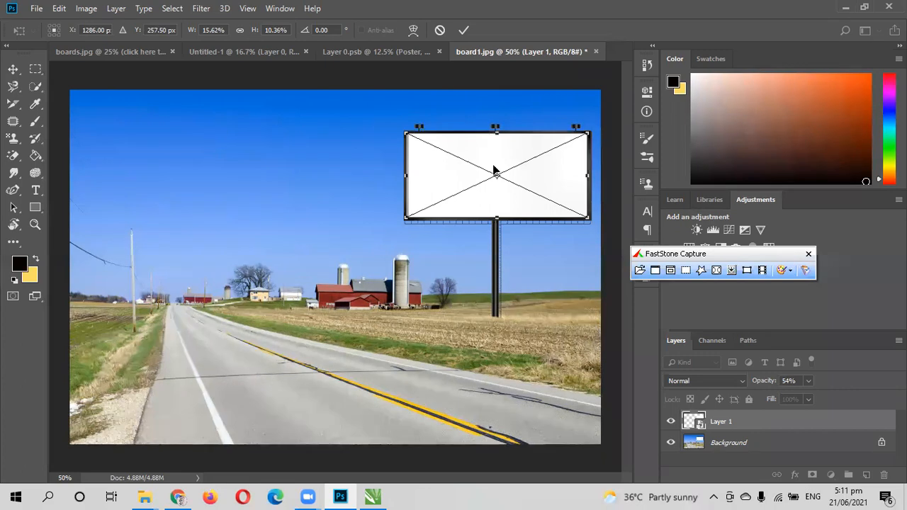
click(463, 30)
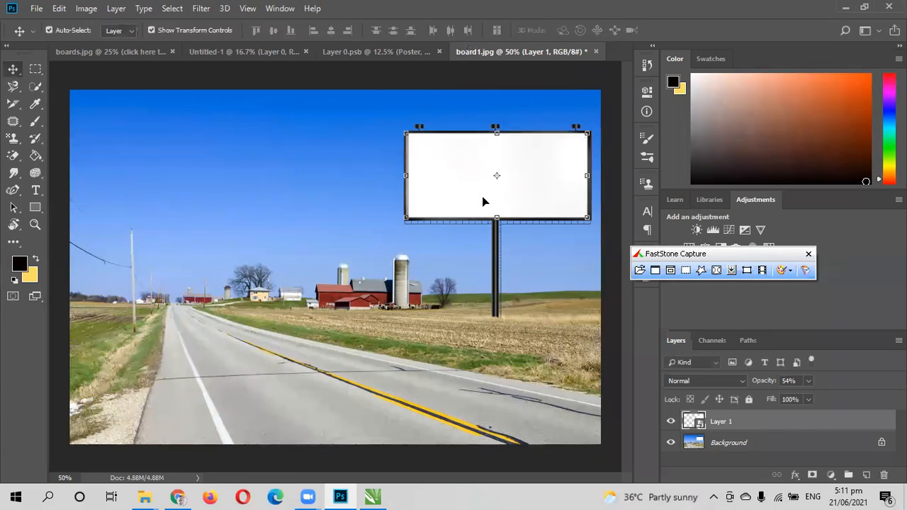
Step: Examine how the panel's edges line up with the billboard frame at several zoom levels up to 200%
key(z)
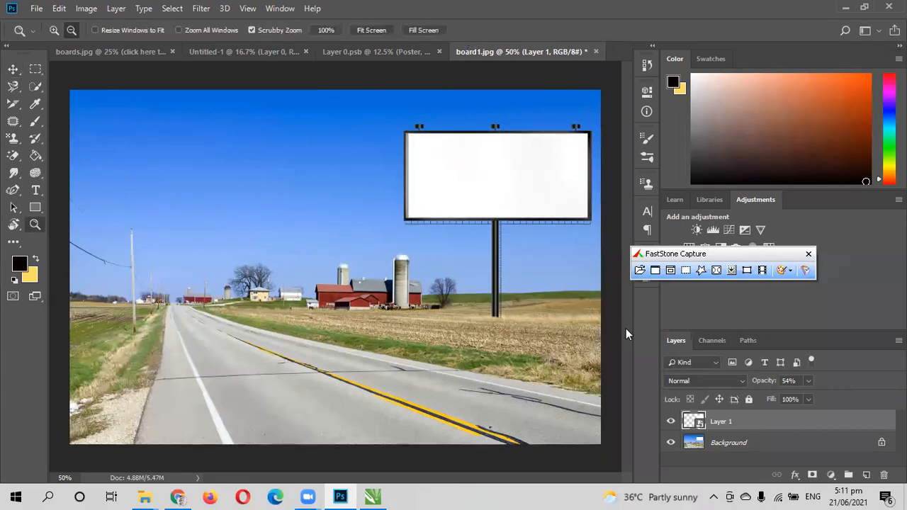
alt+click(455, 202)
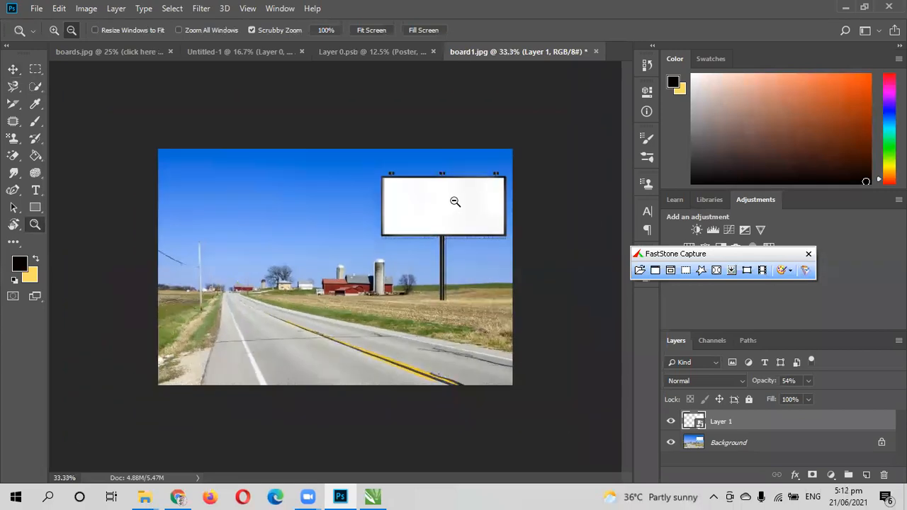
click(454, 203)
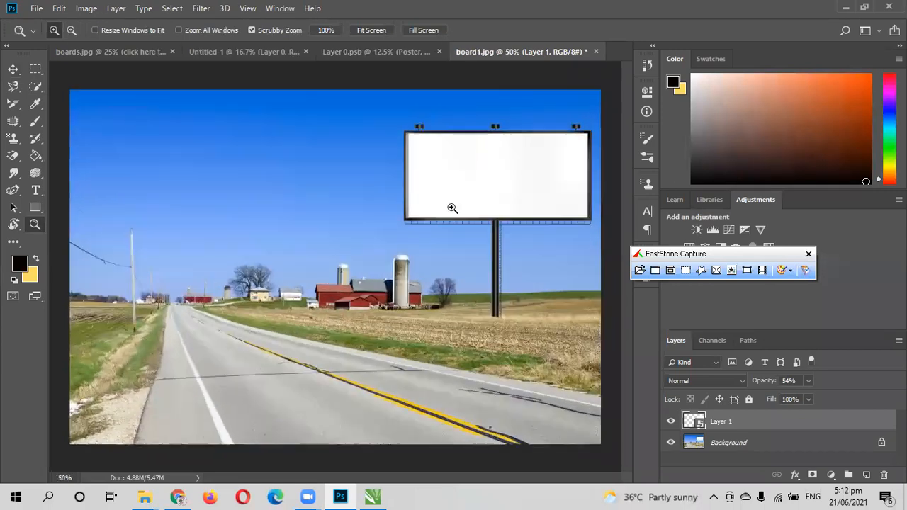
click(561, 191)
click(560, 197)
click(558, 203)
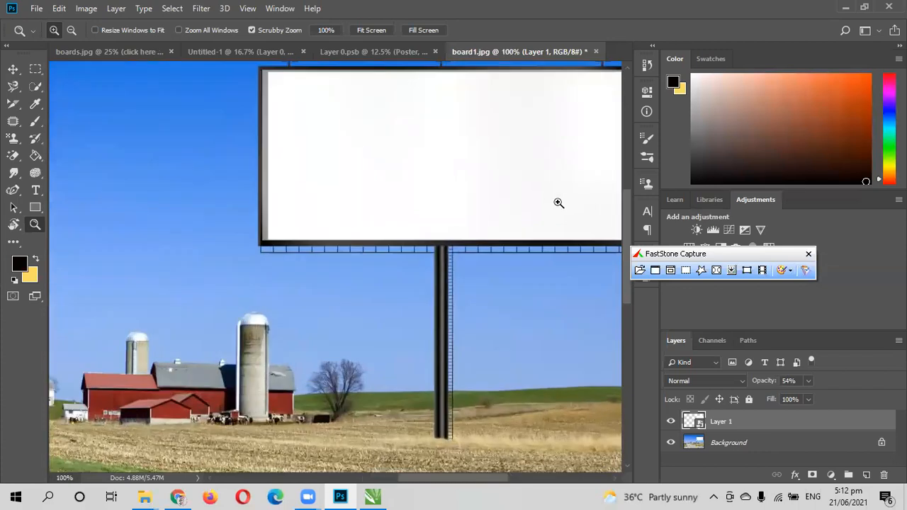
key(alt)
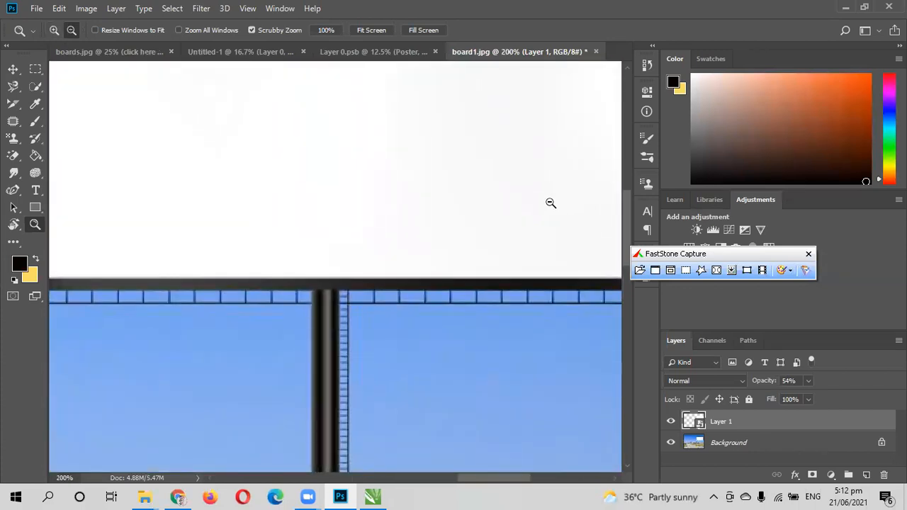
alt+click(430, 149)
alt+click(467, 155)
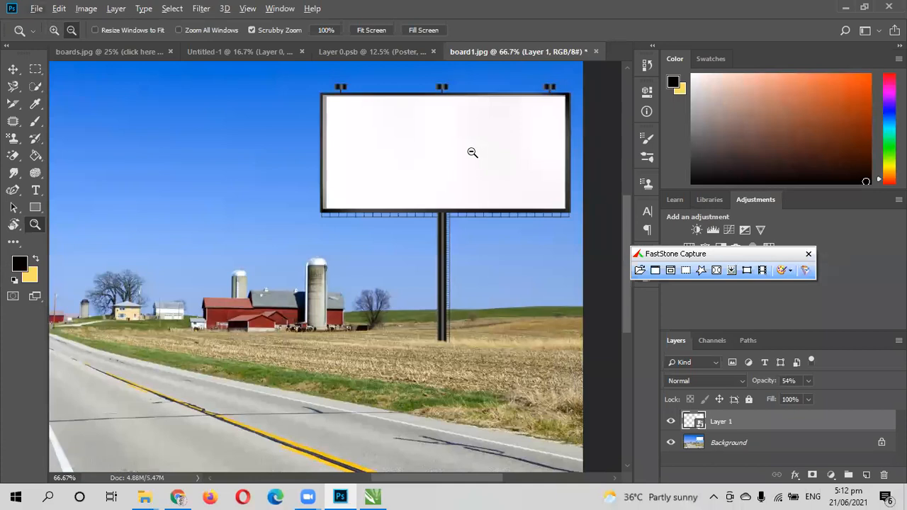
click(503, 144)
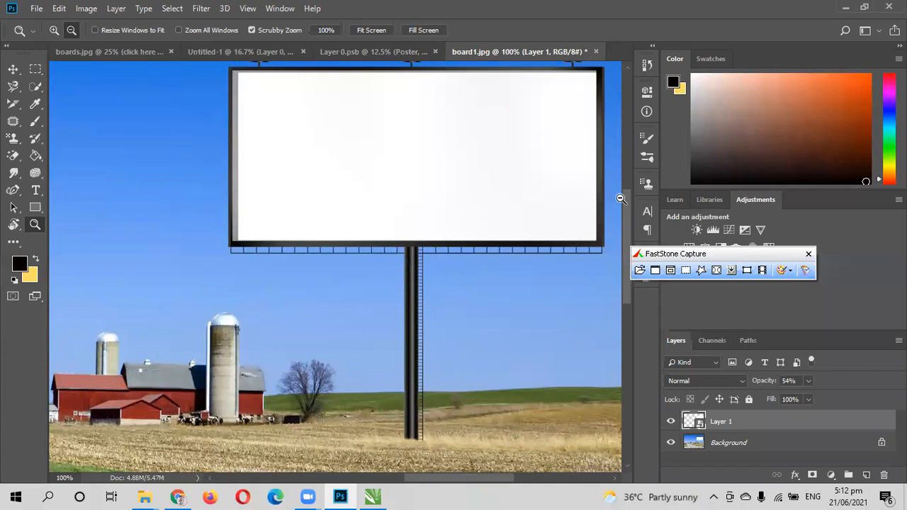
drag(627, 205, 624, 186)
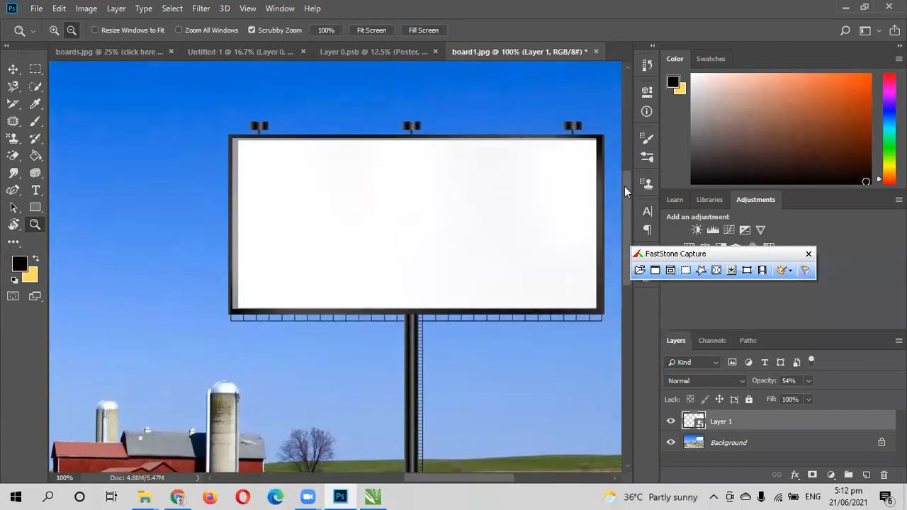
alt+click(524, 214)
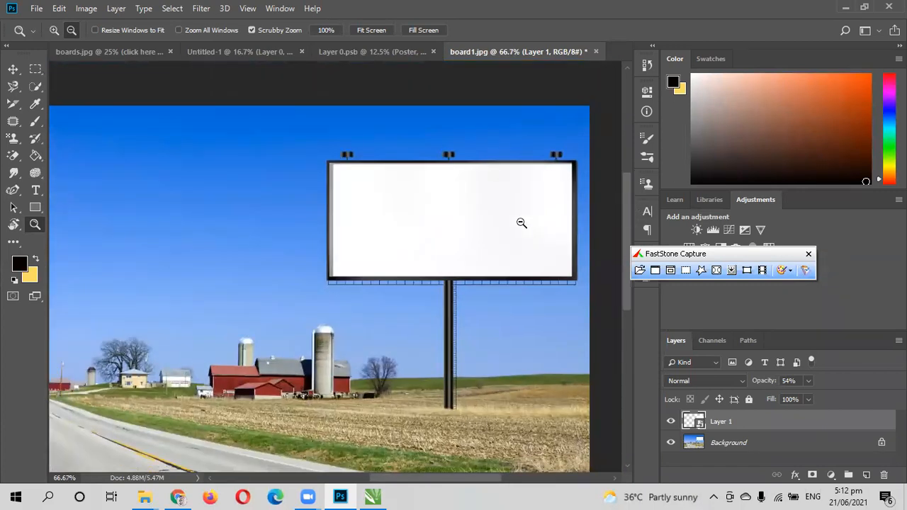
alt+click(489, 227)
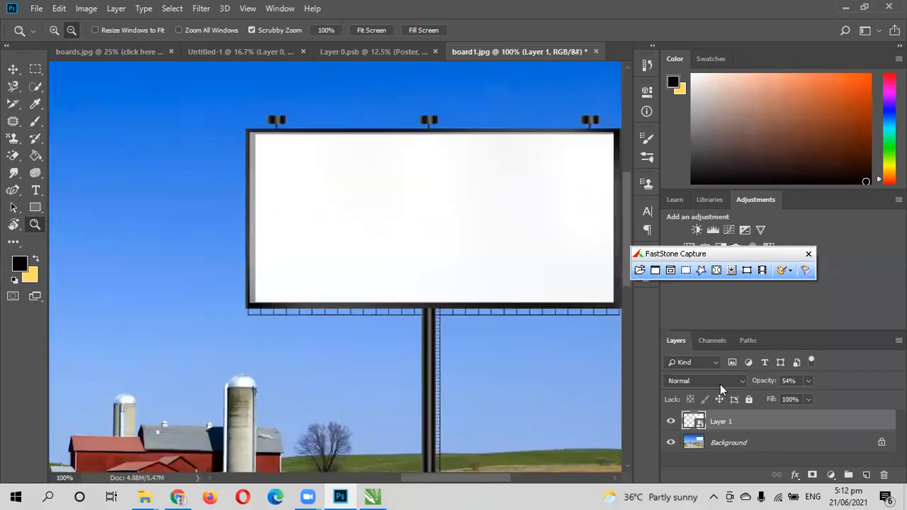
Step: Raise Layer 1's opacity to 79% and refit the panel inside the billboard frame at about 15.65% width and 10.20% height, committing the transform
key(ctrl+t)
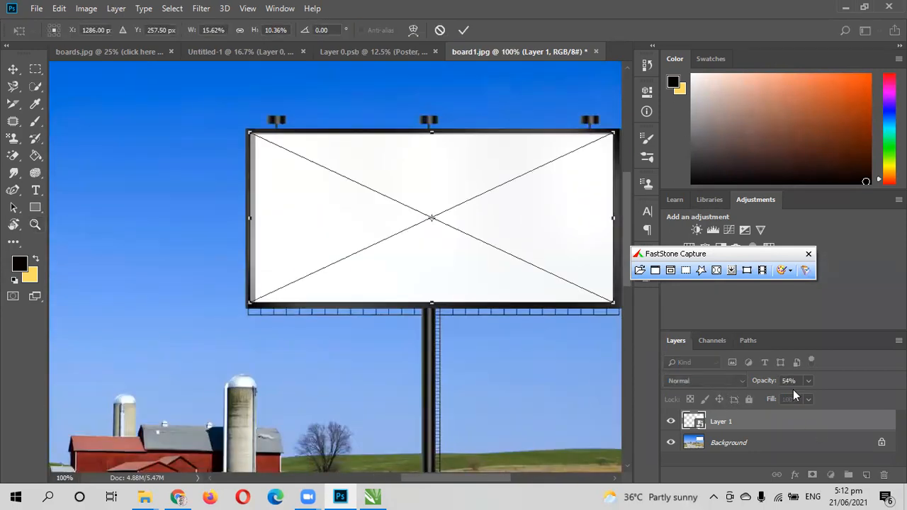
click(806, 380)
drag(809, 396, 824, 396)
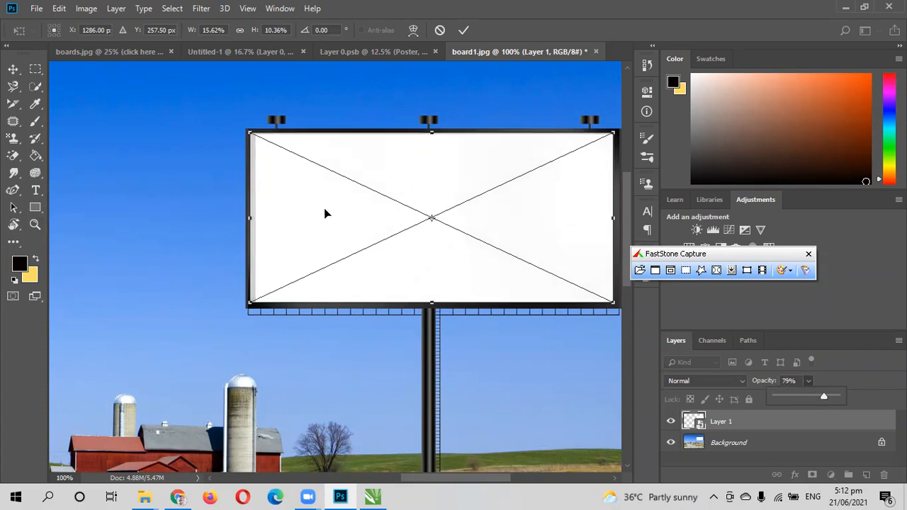
drag(246, 218, 248, 219)
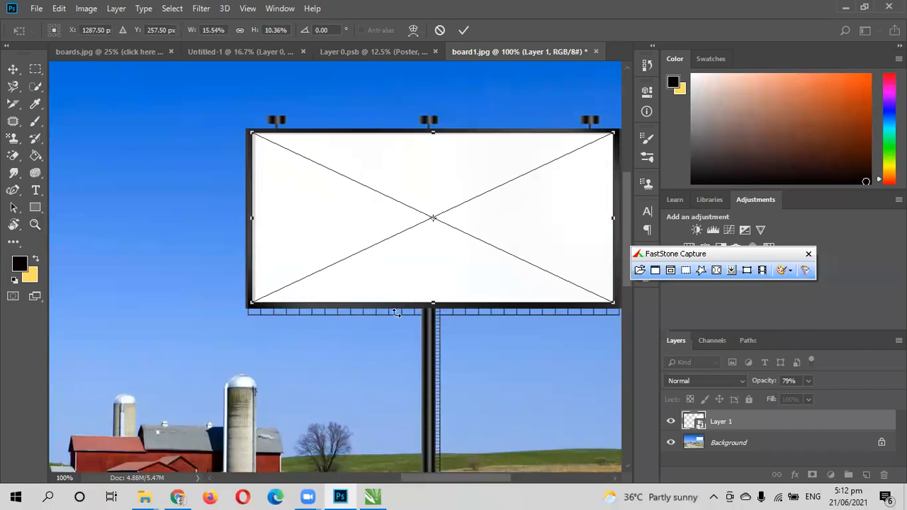
drag(432, 305, 435, 305)
drag(433, 133, 434, 137)
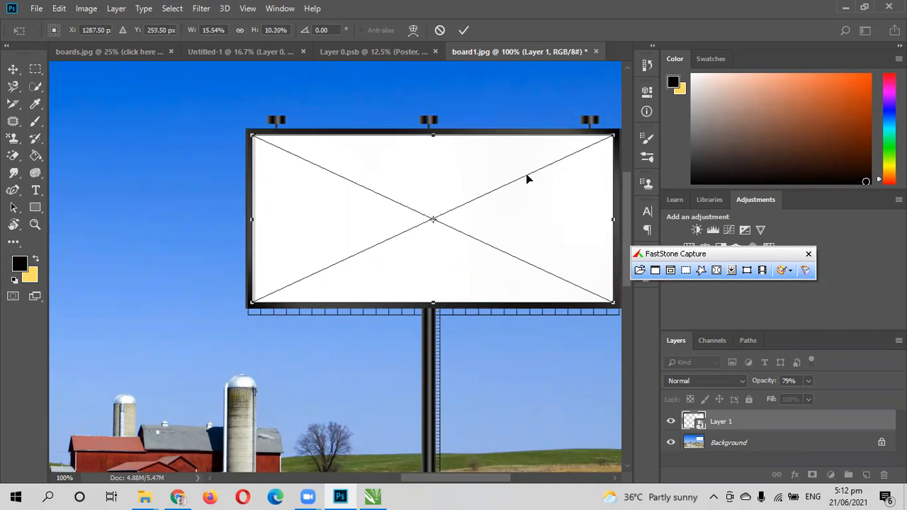
drag(614, 222, 617, 222)
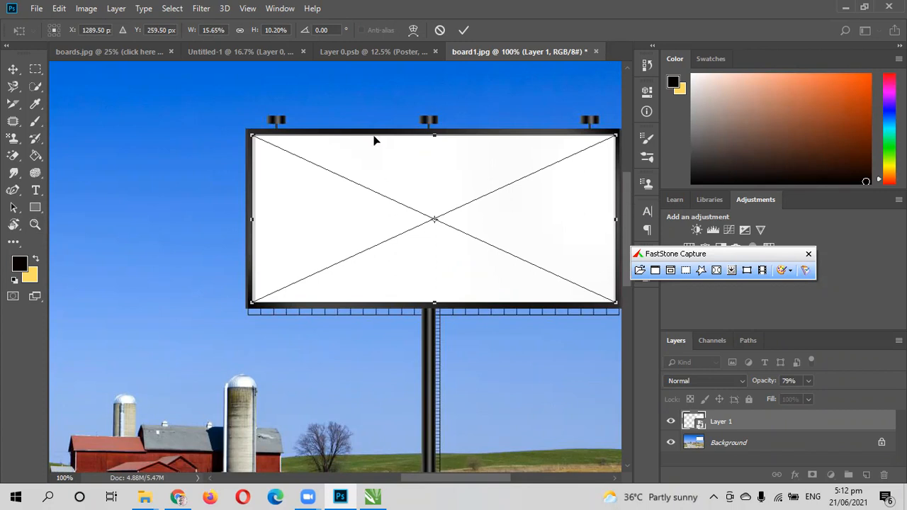
click(463, 30)
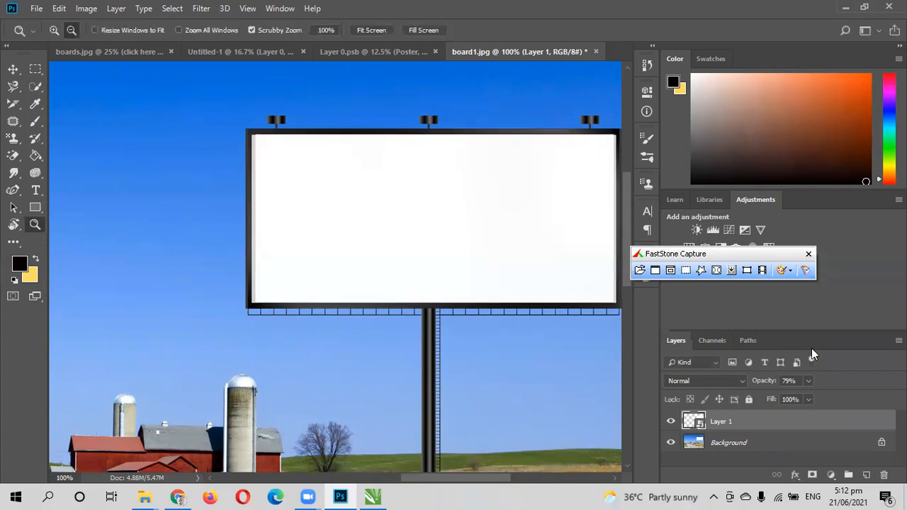
Step: Rename Layer 1 as "click here for place poster" and open its Smart Object contents
double_click(721, 422)
text(click here for)
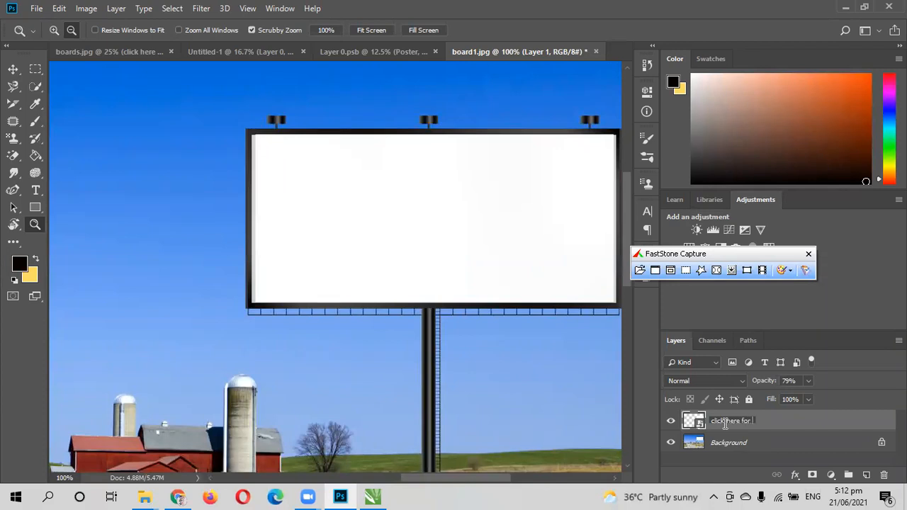
text(place poster)
key(Return)
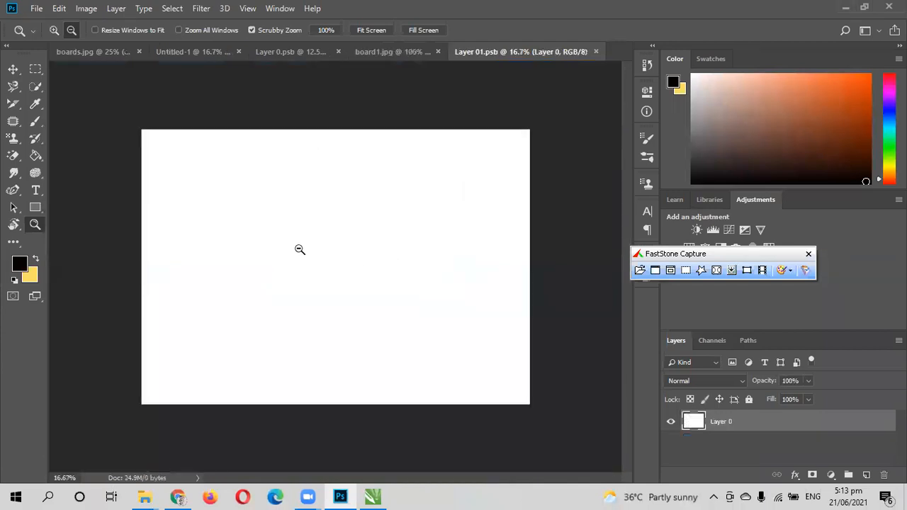
Step: Try to place the embedded image "WhatsApp Image 2021-04-10 at 3.54.55 PM" from the Downloads folder into Layer 01.psb
click(39, 9)
click(70, 259)
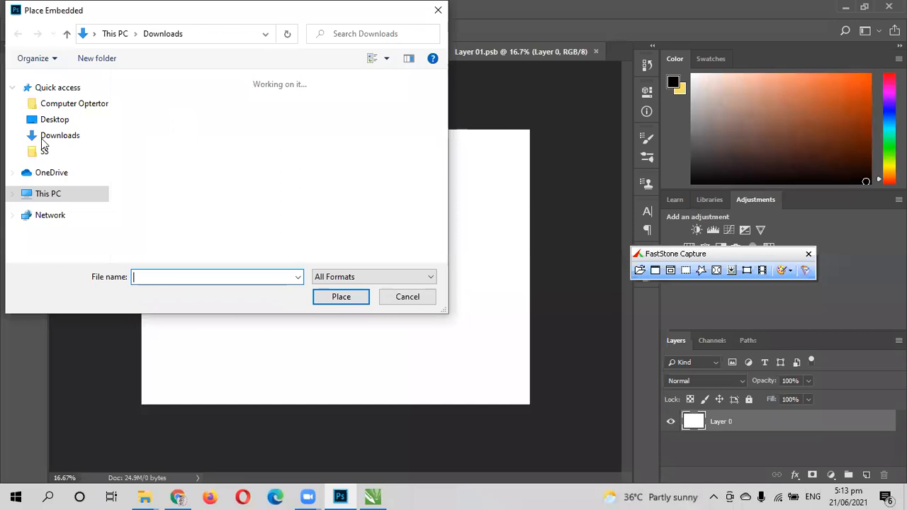
scroll(234, 170, down, 8)
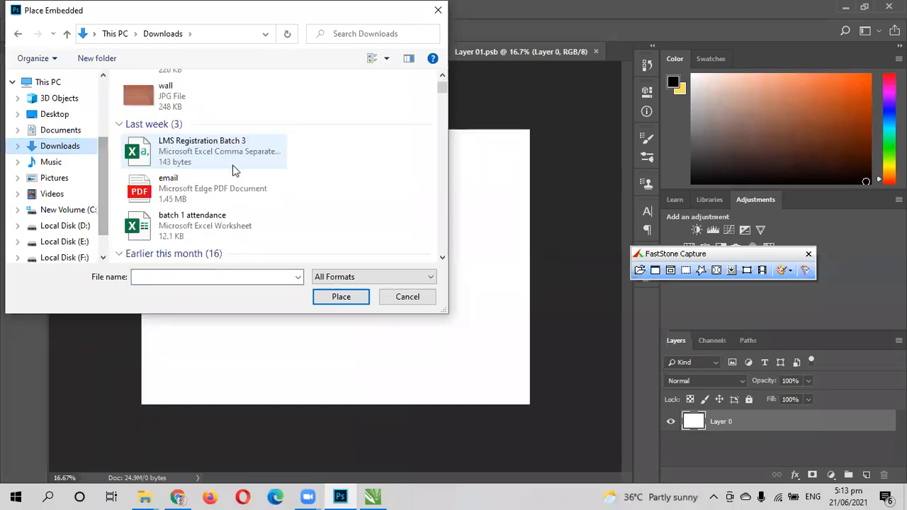
scroll(229, 169, down, 1)
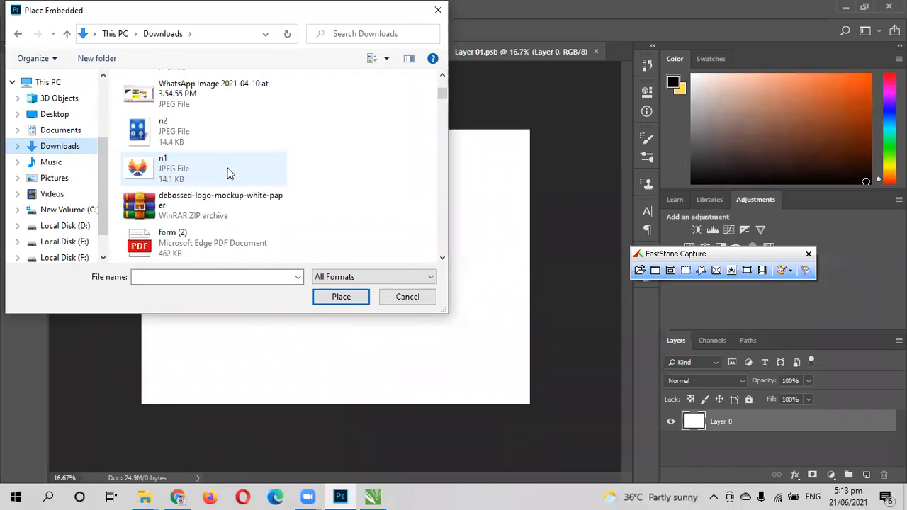
scroll(177, 96, down, 3)
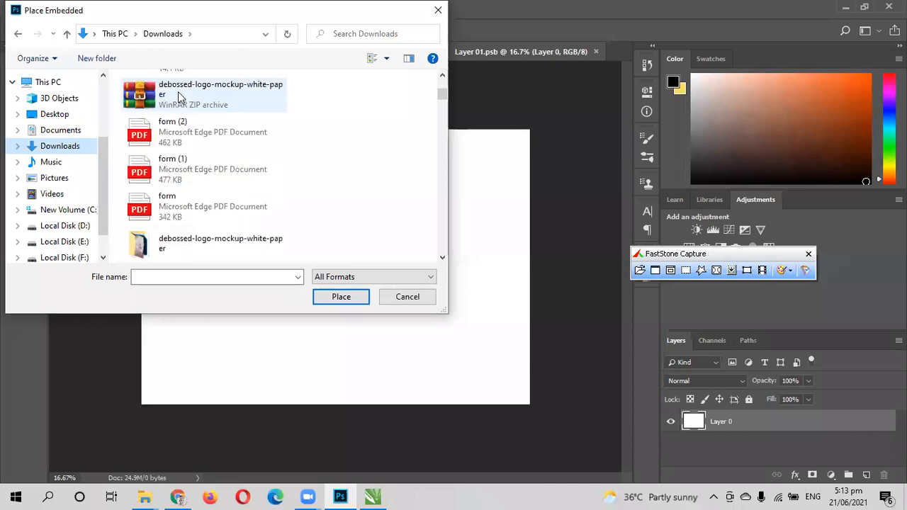
scroll(170, 177, up, 6)
scroll(177, 181, down, 6)
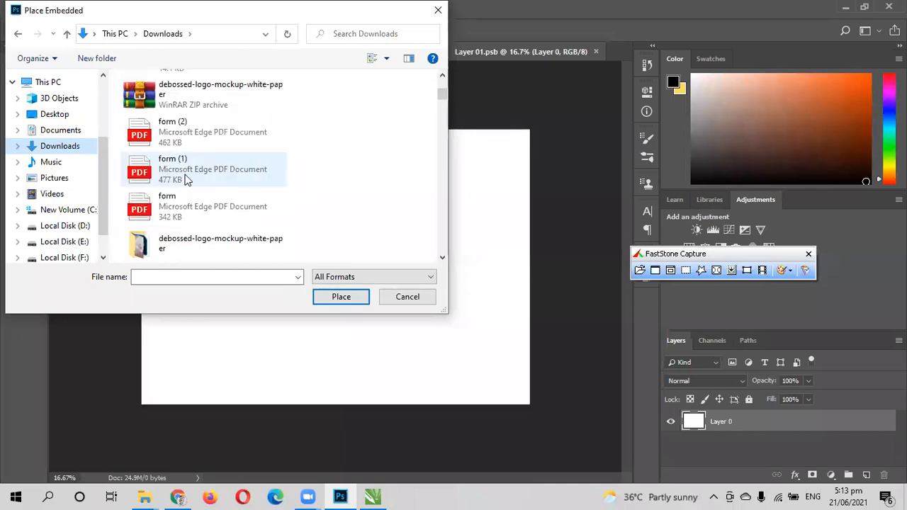
scroll(323, 161, up, 1)
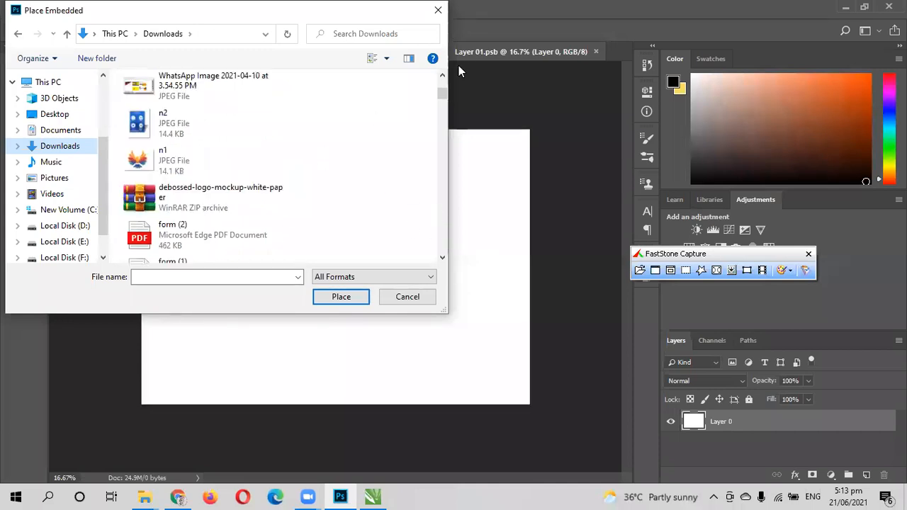
scroll(192, 182, up, 3)
scroll(167, 175, down, 3)
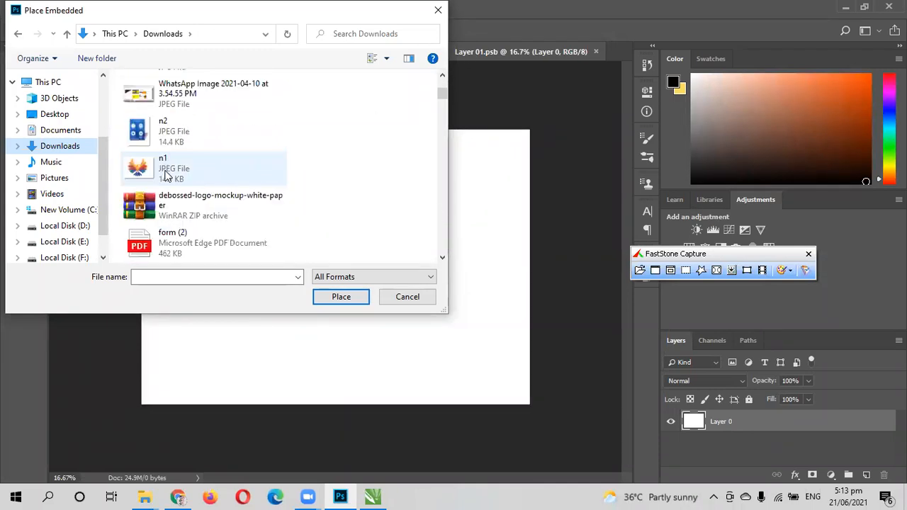
click(190, 97)
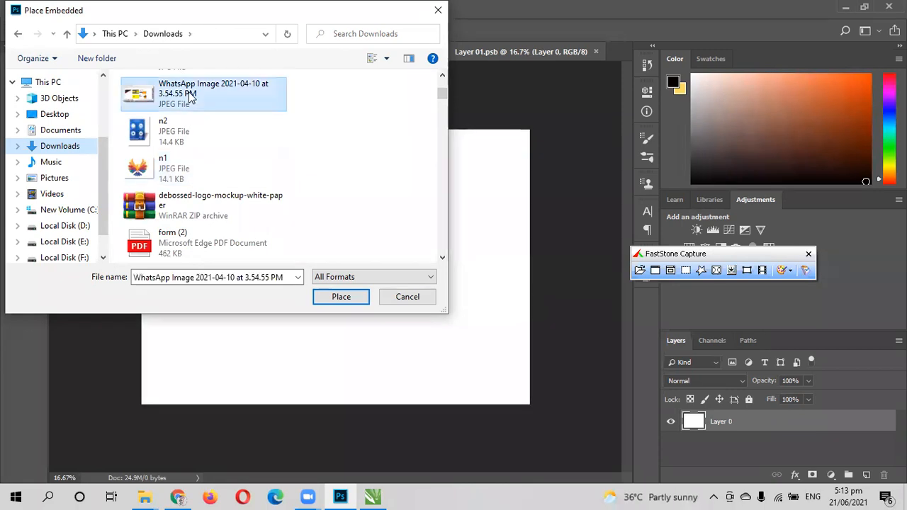
click(343, 301)
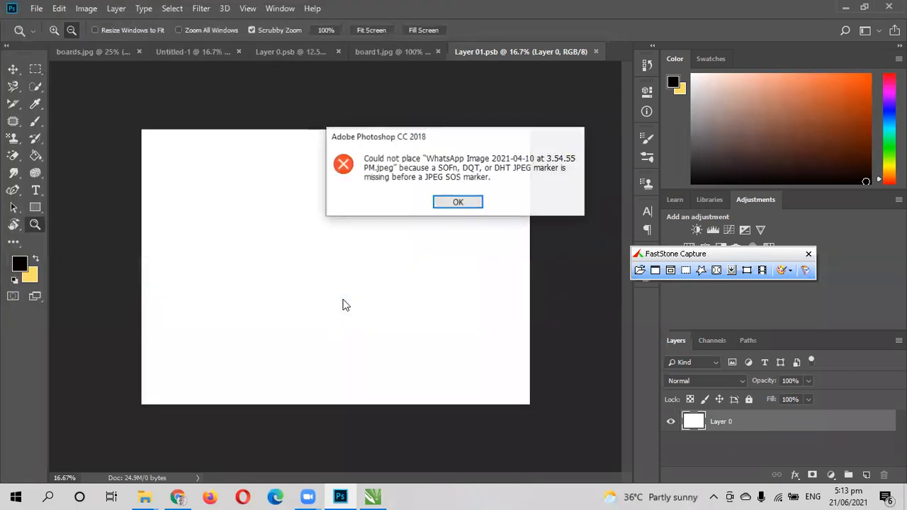
click(449, 202)
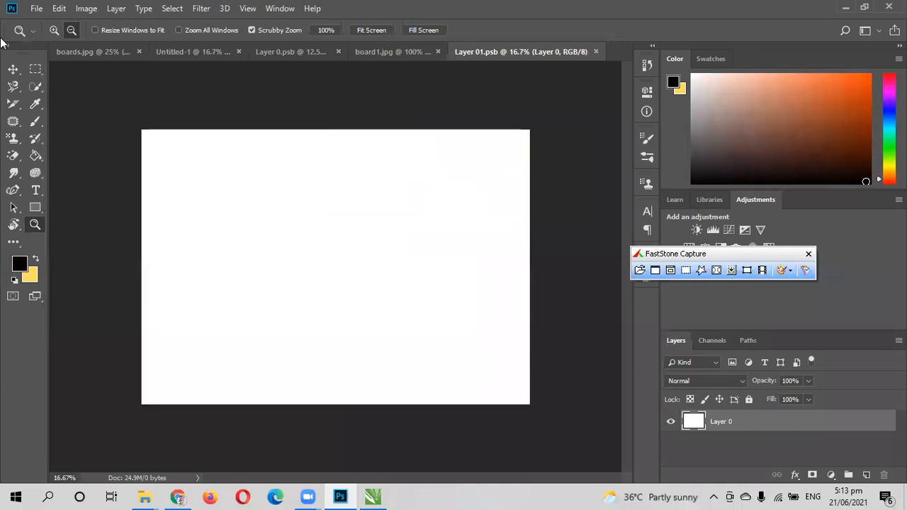
Step: Place Poster.jpg from the Desktop folder as an embedded image in Layer 01.psb
click(36, 8)
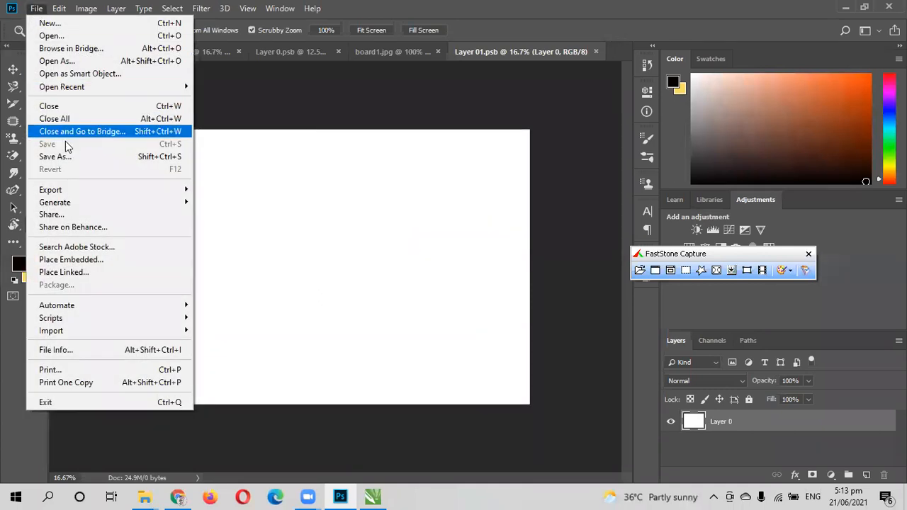
click(64, 260)
scroll(161, 178, down, 10)
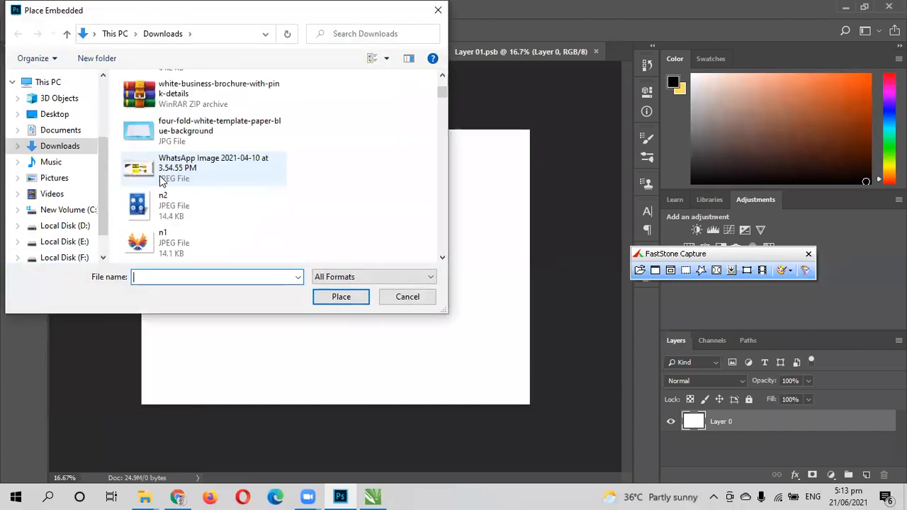
scroll(160, 177, down, 15)
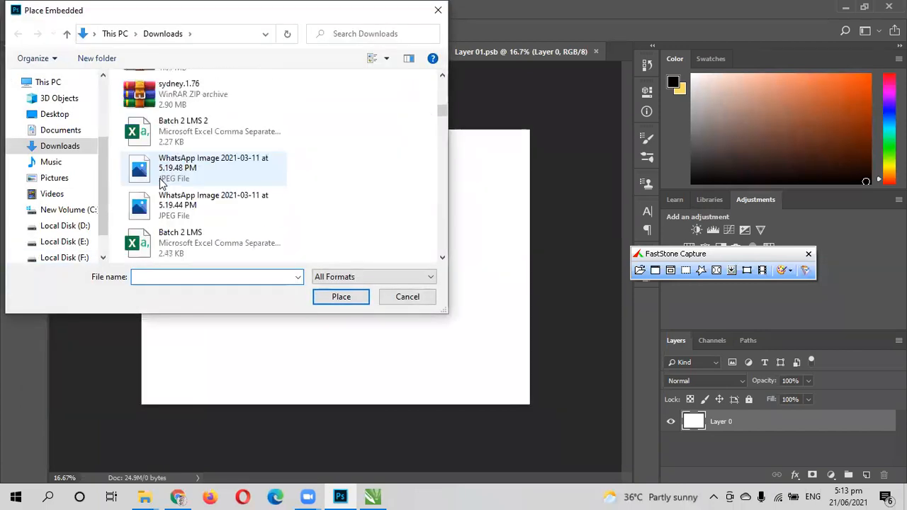
scroll(161, 183, down, 15)
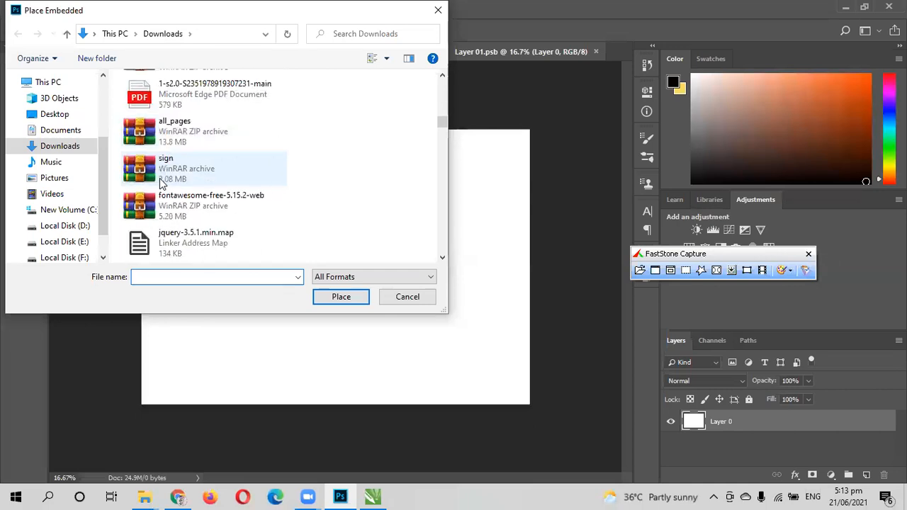
scroll(162, 183, down, 15)
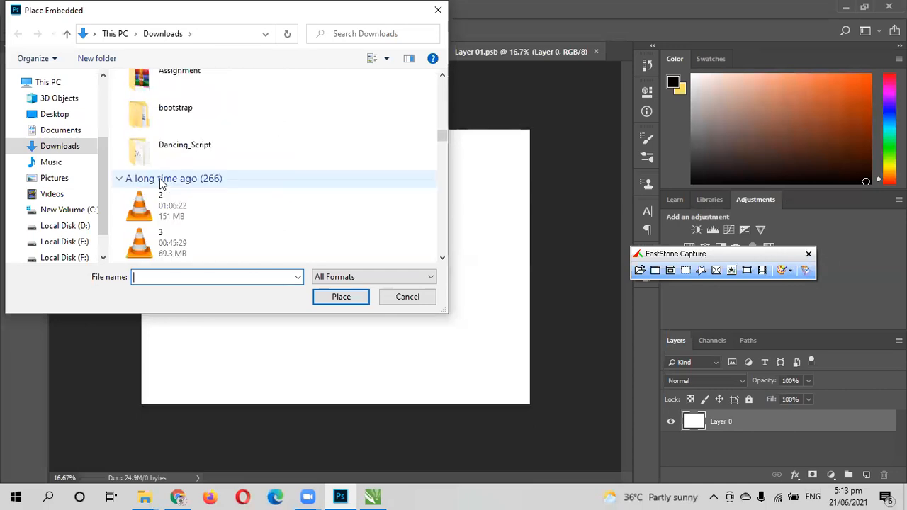
scroll(161, 183, down, 5)
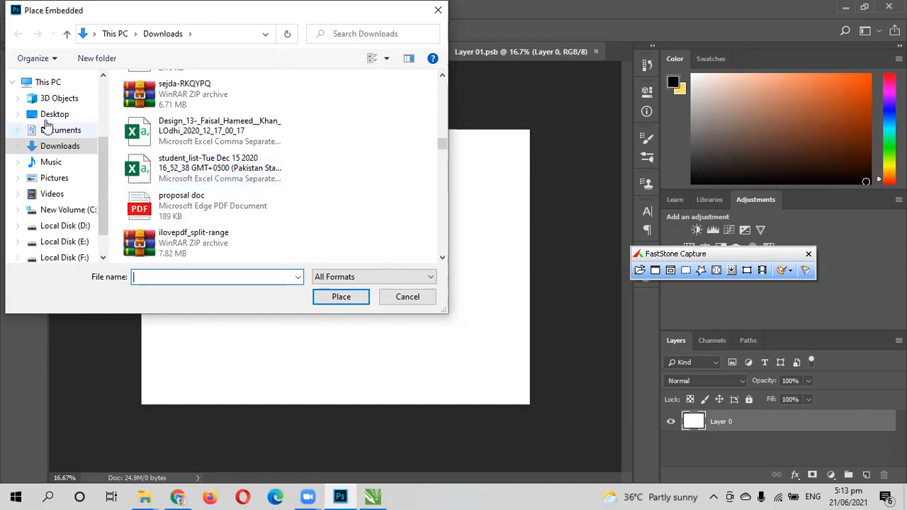
click(52, 117)
click(225, 277)
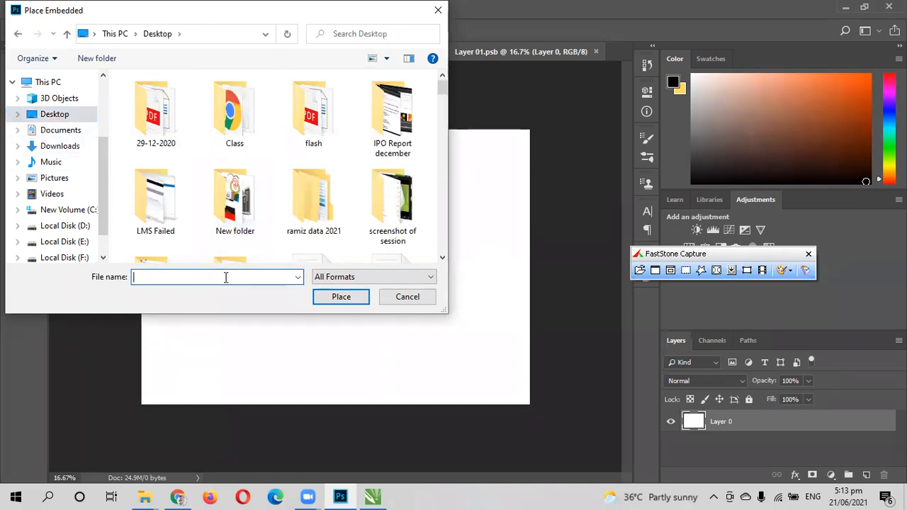
text(po)
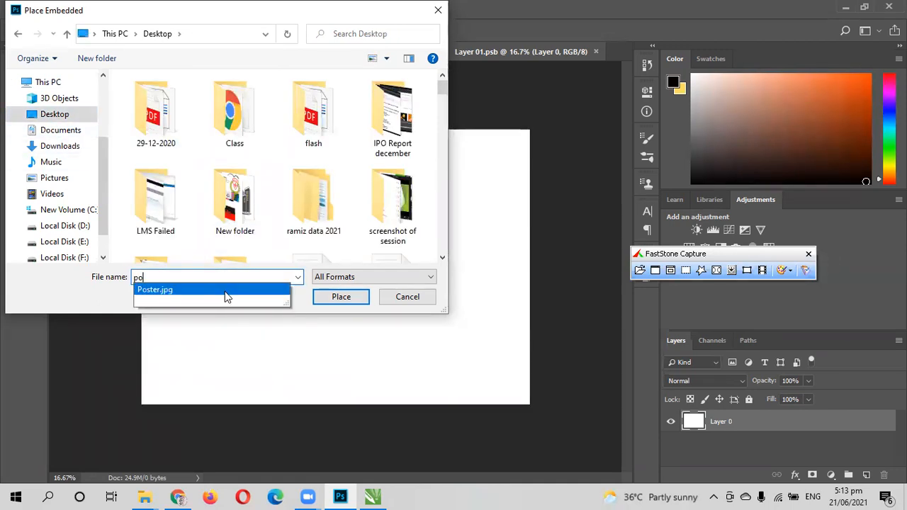
click(225, 290)
click(341, 303)
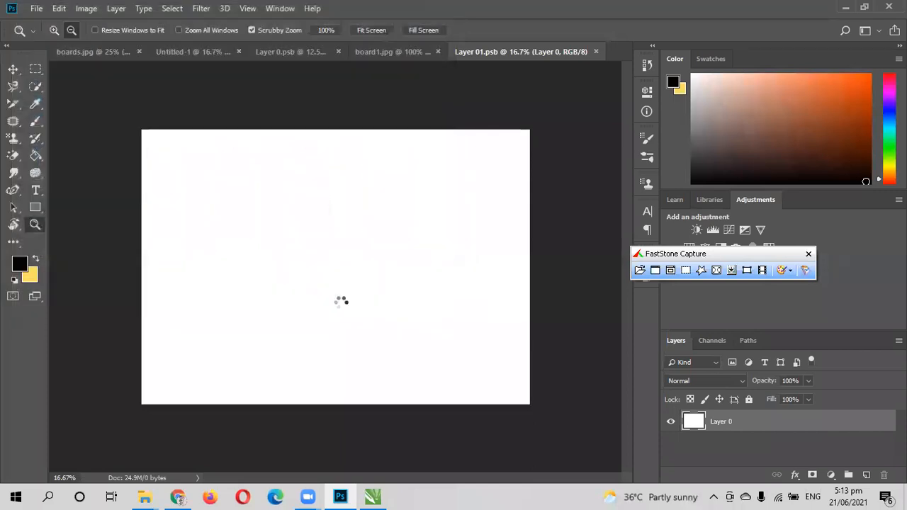
Step: Fit the placed poster over the left half of the white canvas at about 70.64% width, and commit the placement
drag(242, 268, 144, 272)
drag(432, 268, 338, 290)
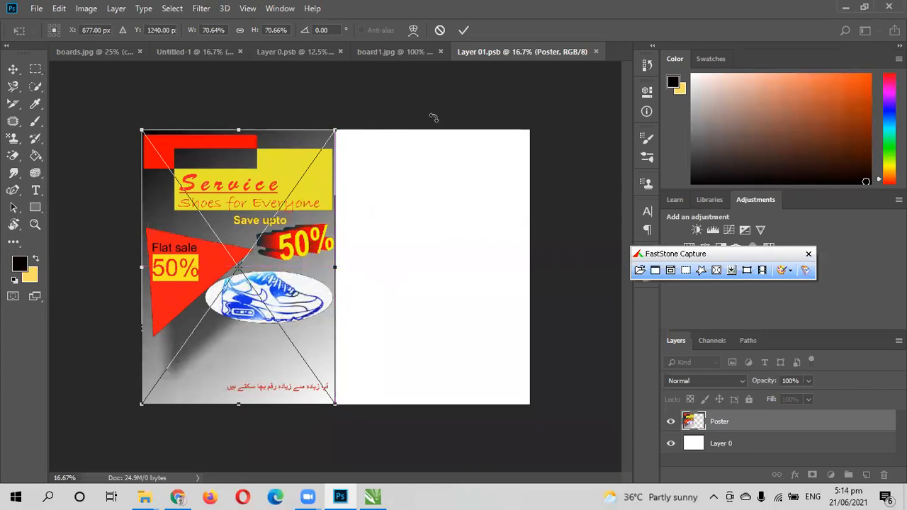
click(465, 29)
key(z)
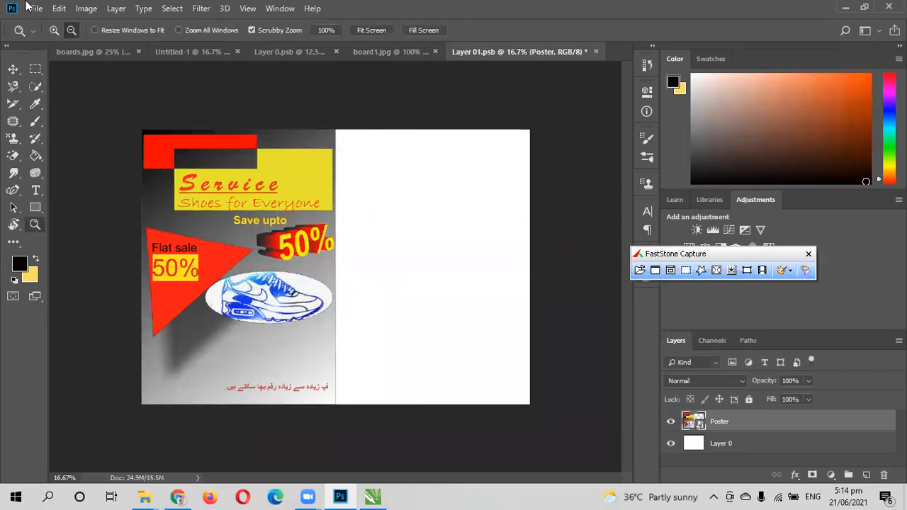
Step: Place a second copy of Poster.jpg from the Desktop folder as an embedded image in Layer 01.psb
click(36, 8)
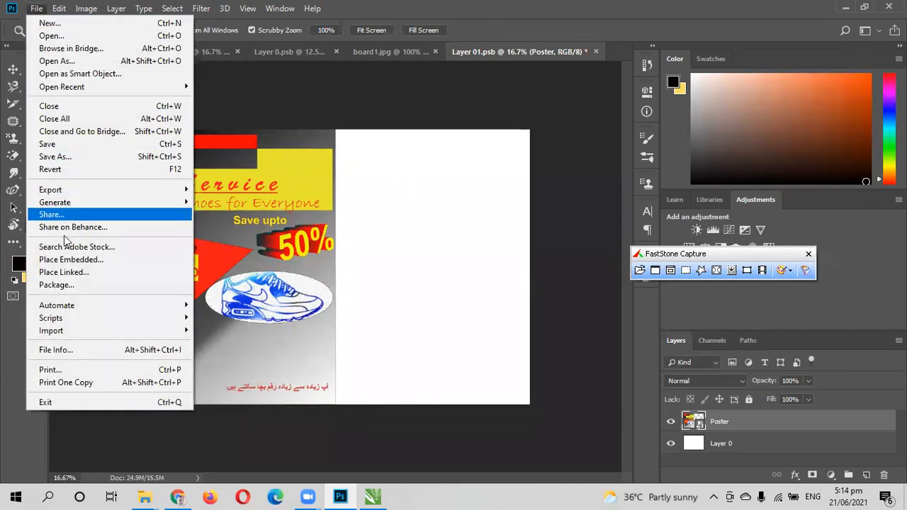
click(71, 259)
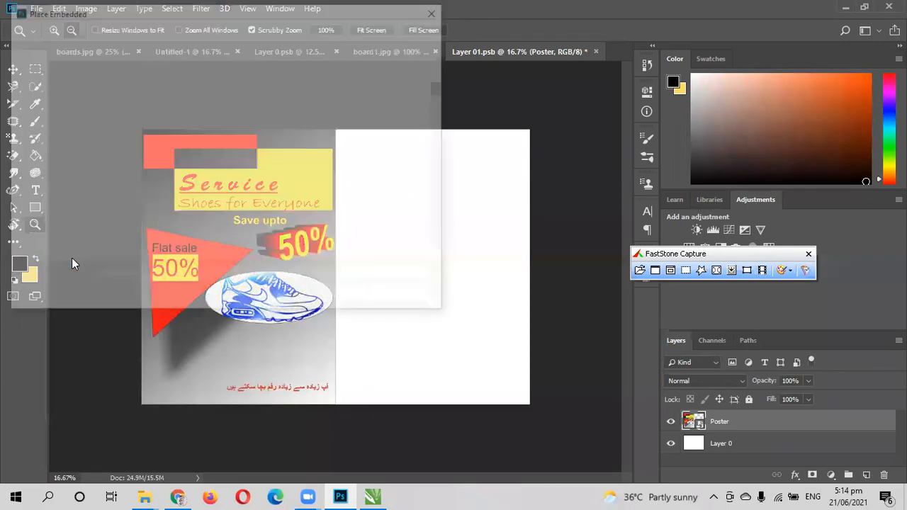
text(po)
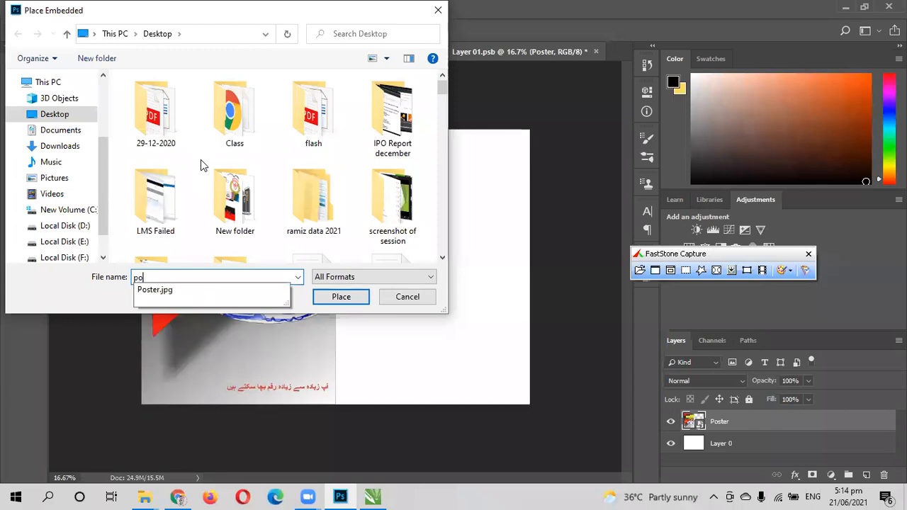
text(ster)
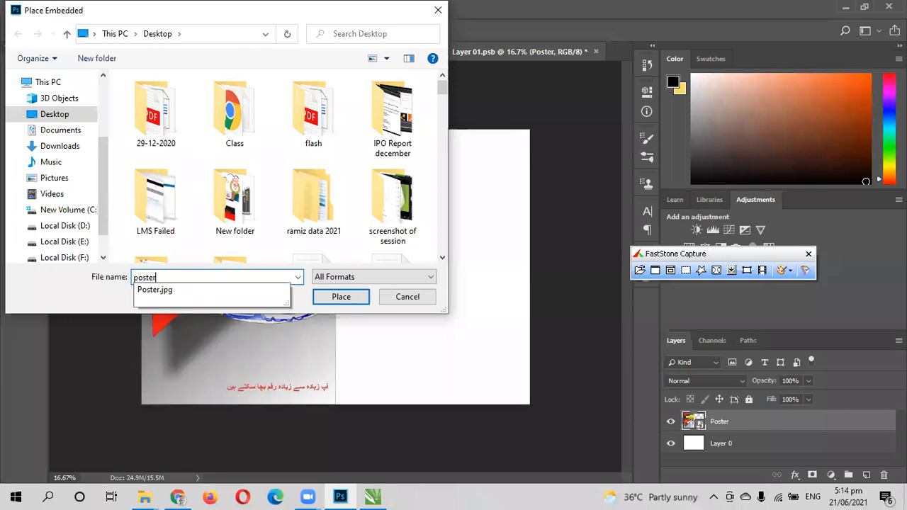
click(183, 296)
click(341, 298)
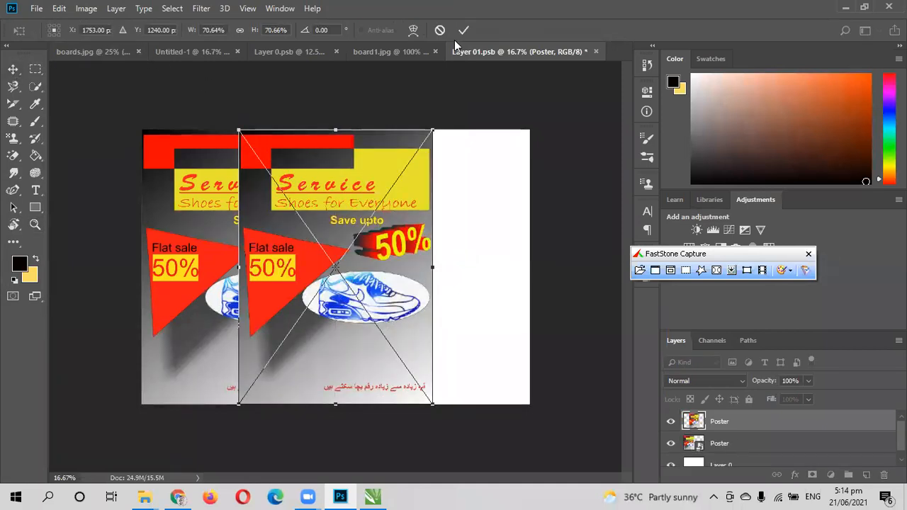
Step: Fit the second poster over the white right half of the canvas at about 70.64% width, and save Layer 01.psb
drag(433, 263, 530, 265)
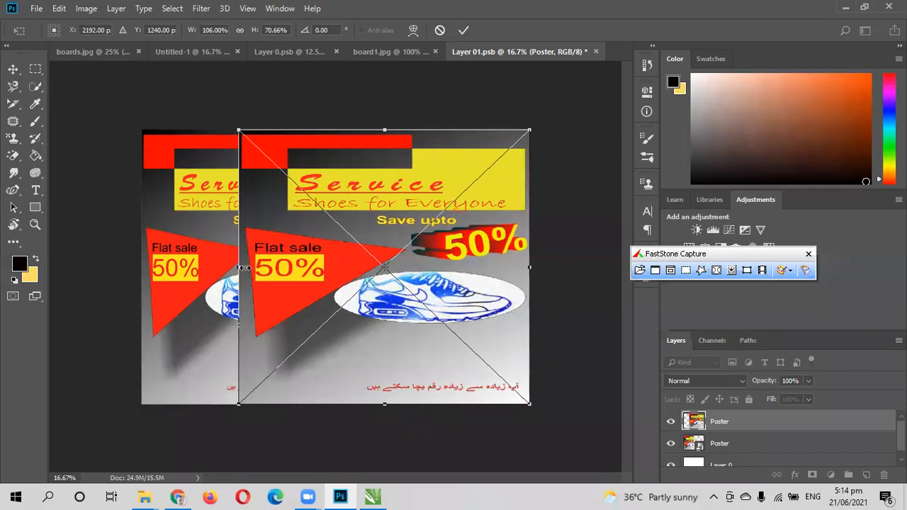
drag(242, 268, 340, 275)
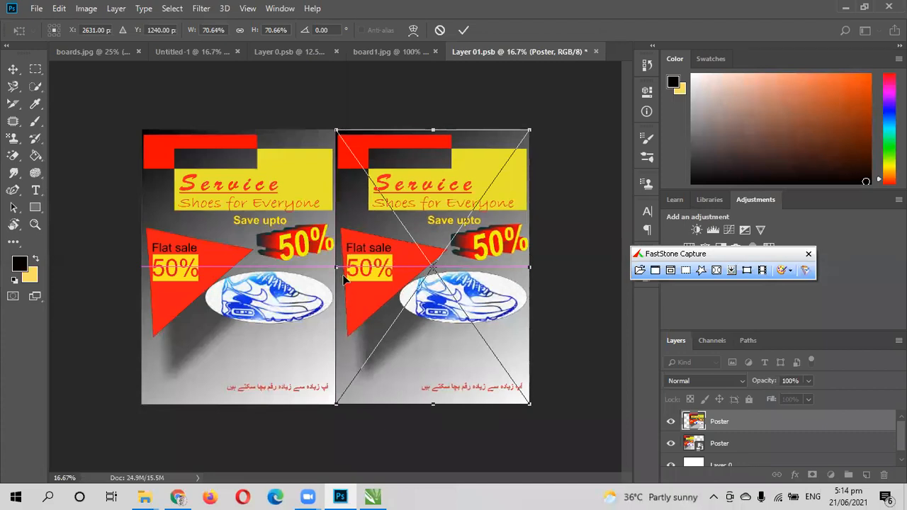
click(463, 30)
key(z)
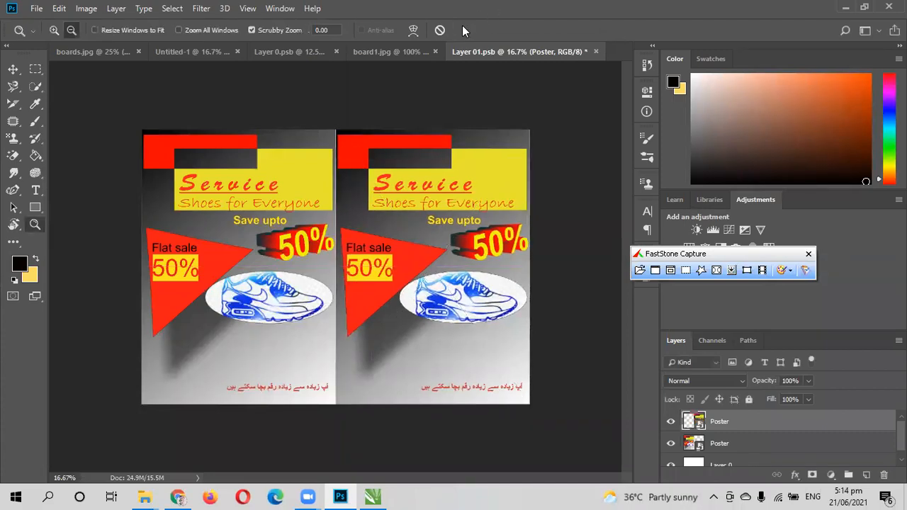
key(ctrl+s)
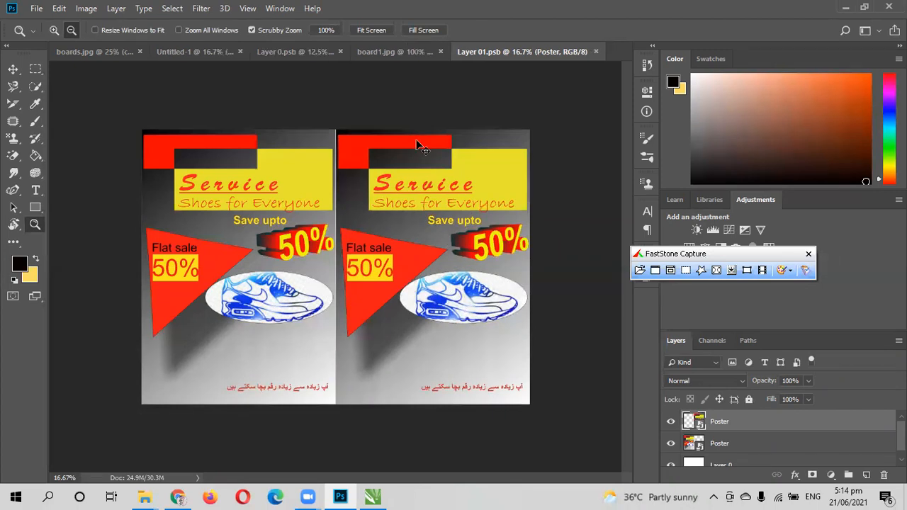
Step: Return to the board1.jpg mockup and set the opacity of the "click here for place poster" layer to 100%
click(88, 52)
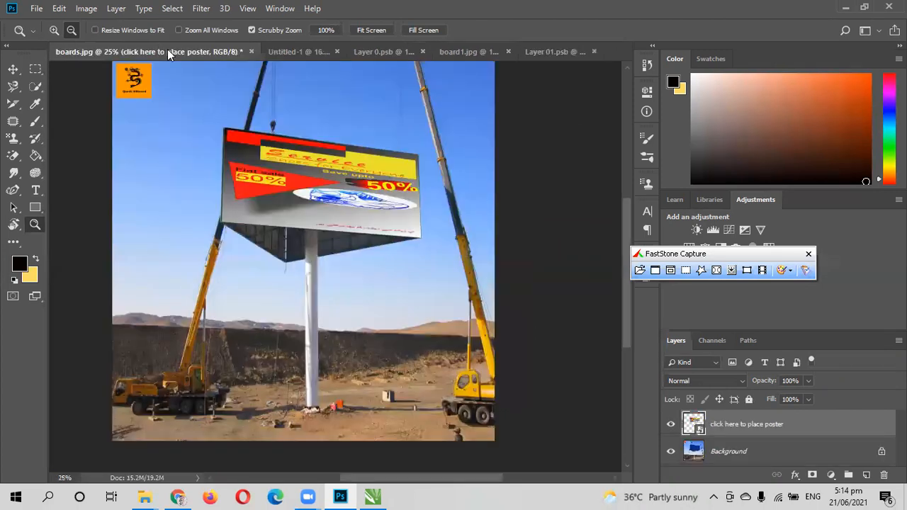
click(273, 50)
click(361, 54)
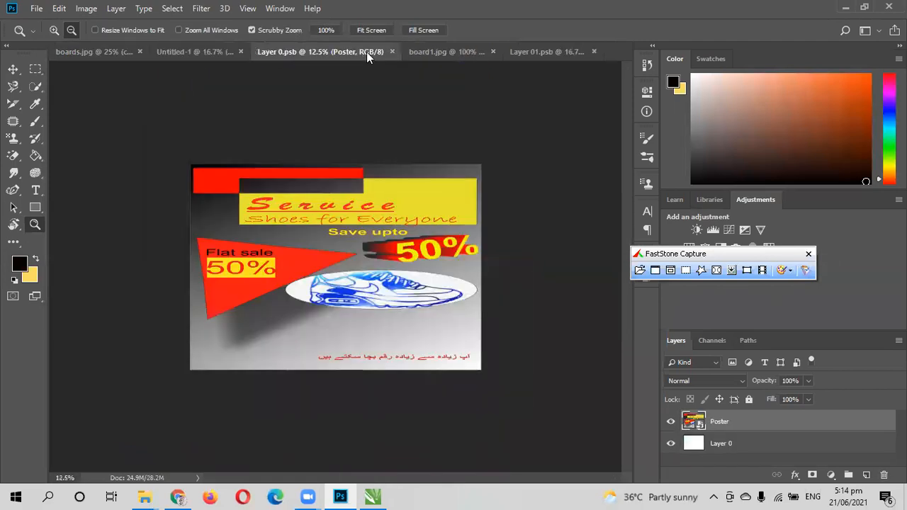
click(421, 52)
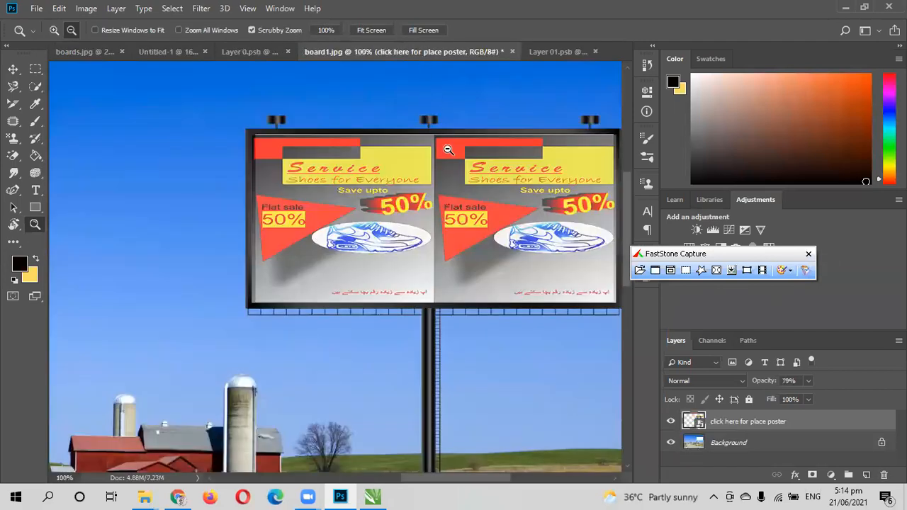
scroll(445, 201, down, 2)
scroll(445, 201, up, 3)
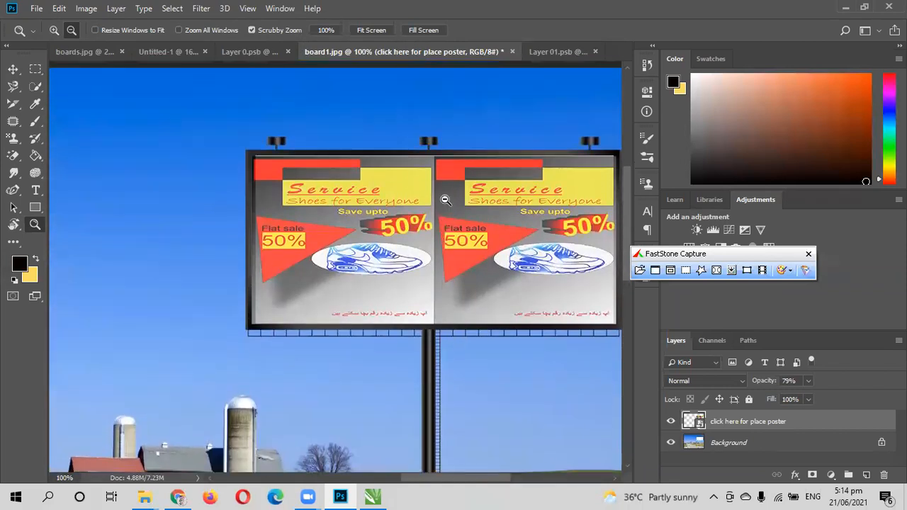
click(808, 381)
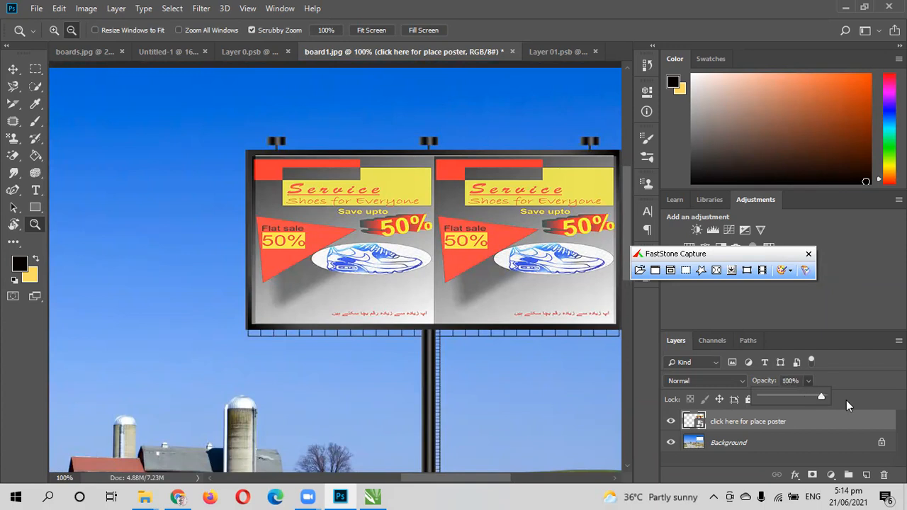
Step: Examine the whole board1.jpg roadside scene to check how the two posters fit the billboard
alt+click(153, 228)
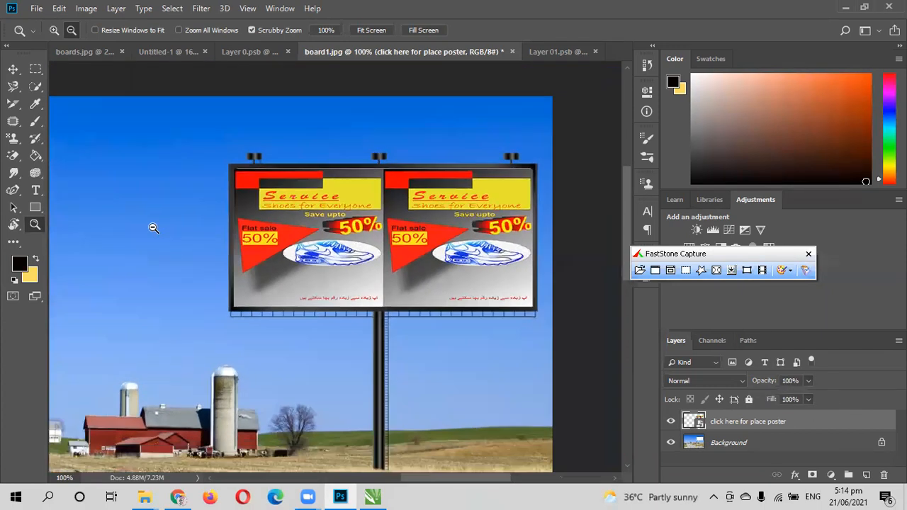
alt+click(153, 227)
alt+click(176, 262)
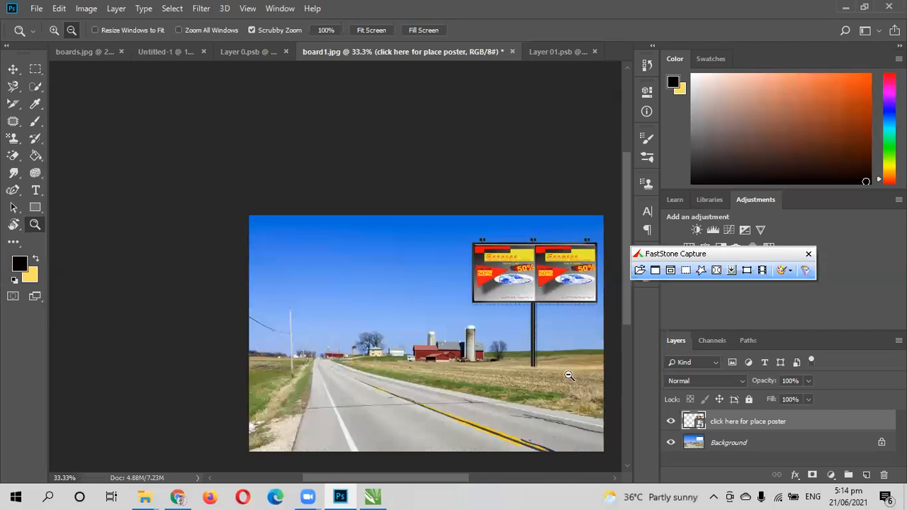
alt+click(502, 383)
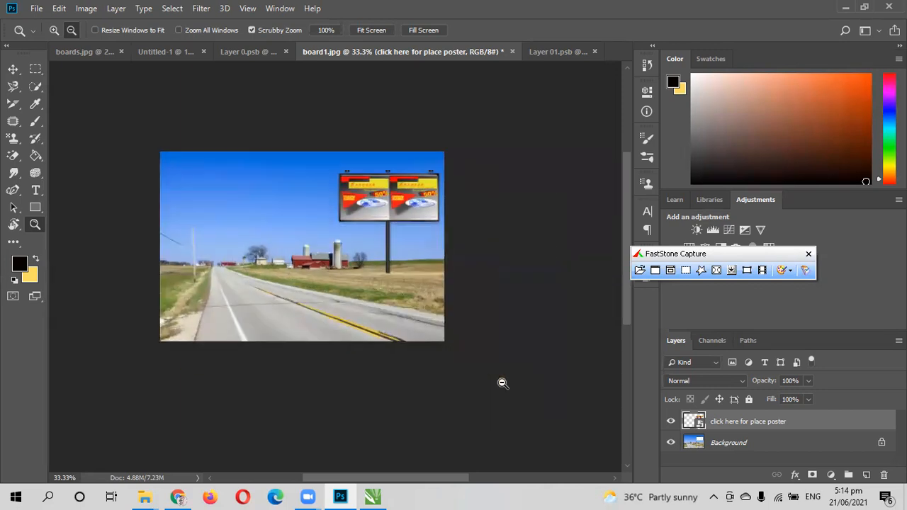
alt+click(502, 383)
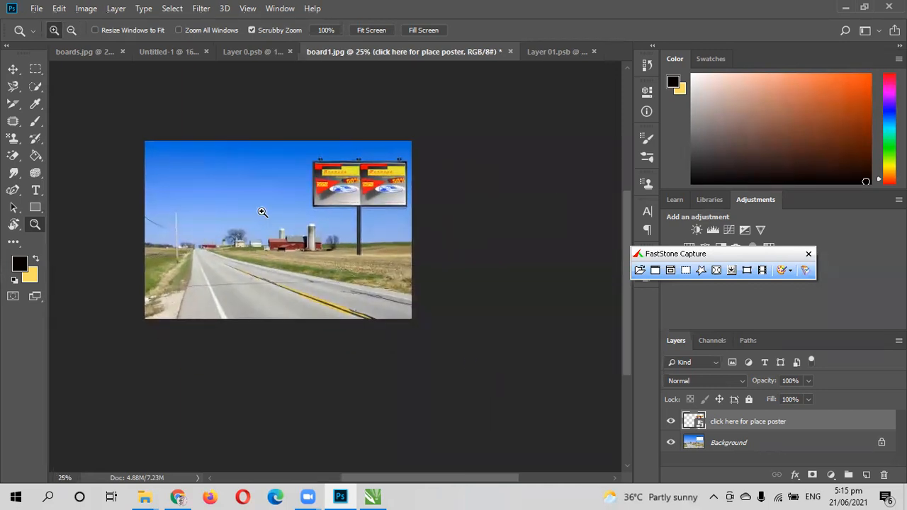
click(262, 212)
click(330, 248)
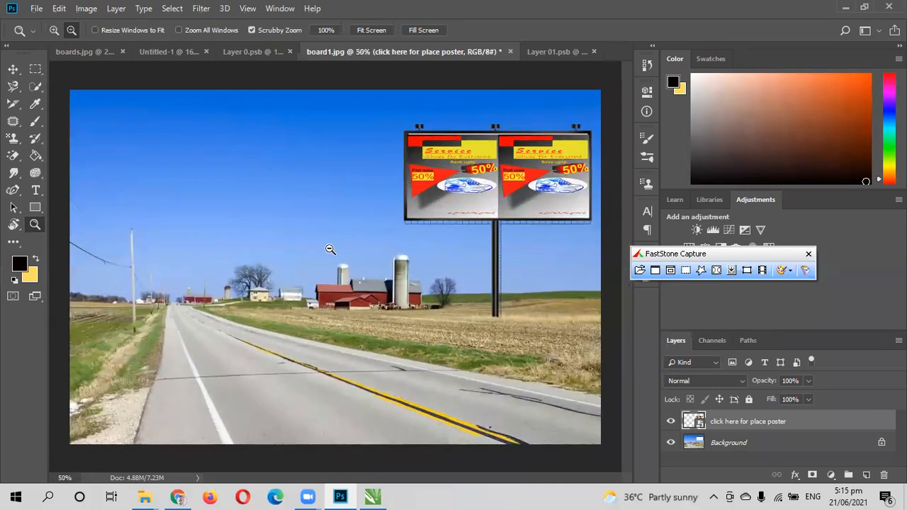